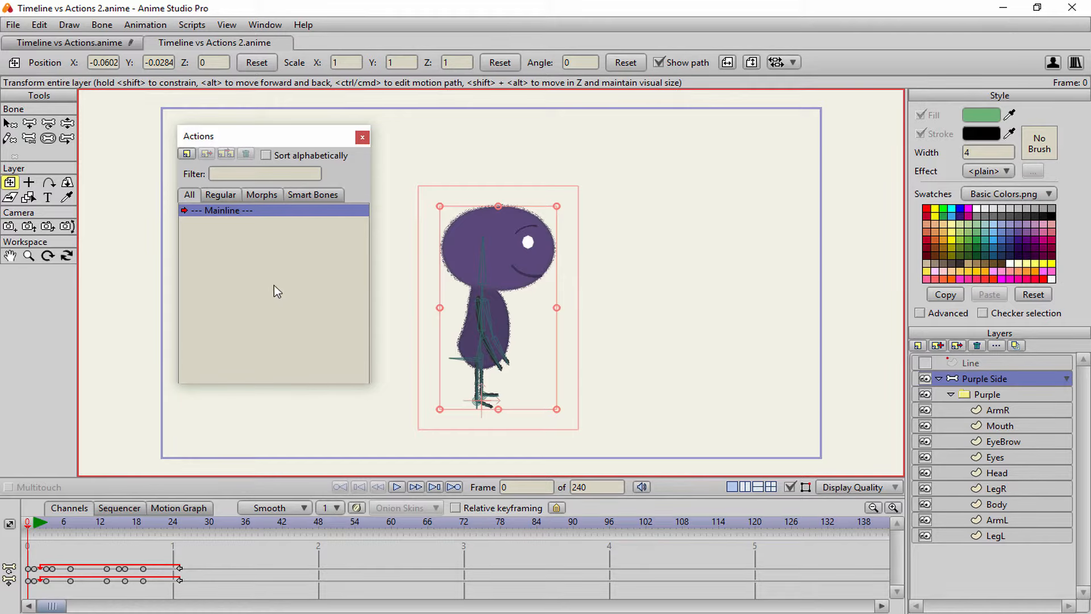
- Move the Actions window off the character and scrub the mainline walk animation to frame 34 and back to frame 0
left_click_drag(292, 145, 750, 89)
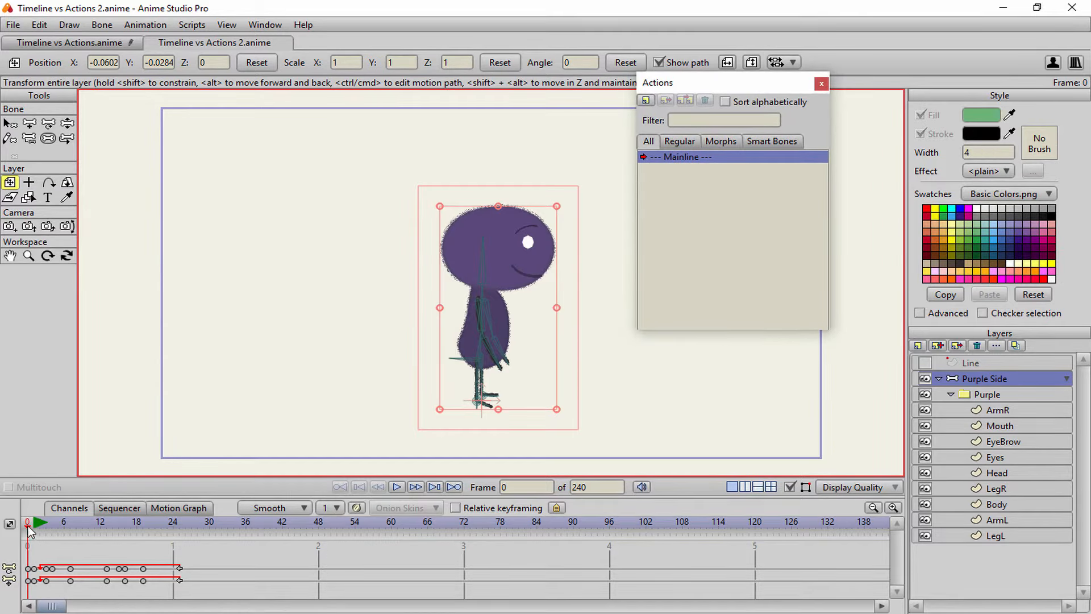
left_click_drag(28, 526, 233, 520)
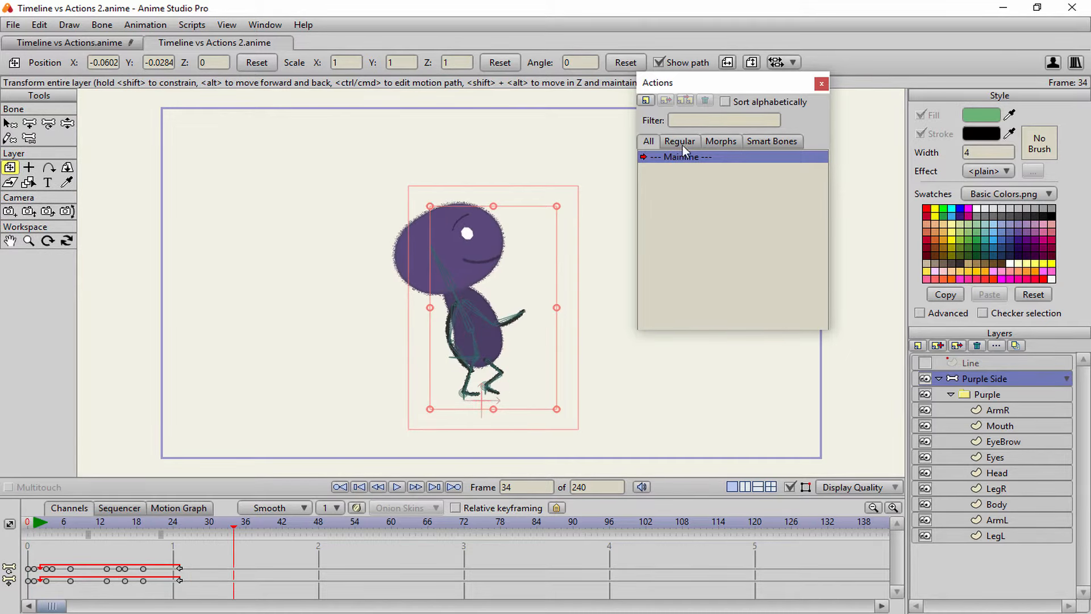
left_click(359, 487)
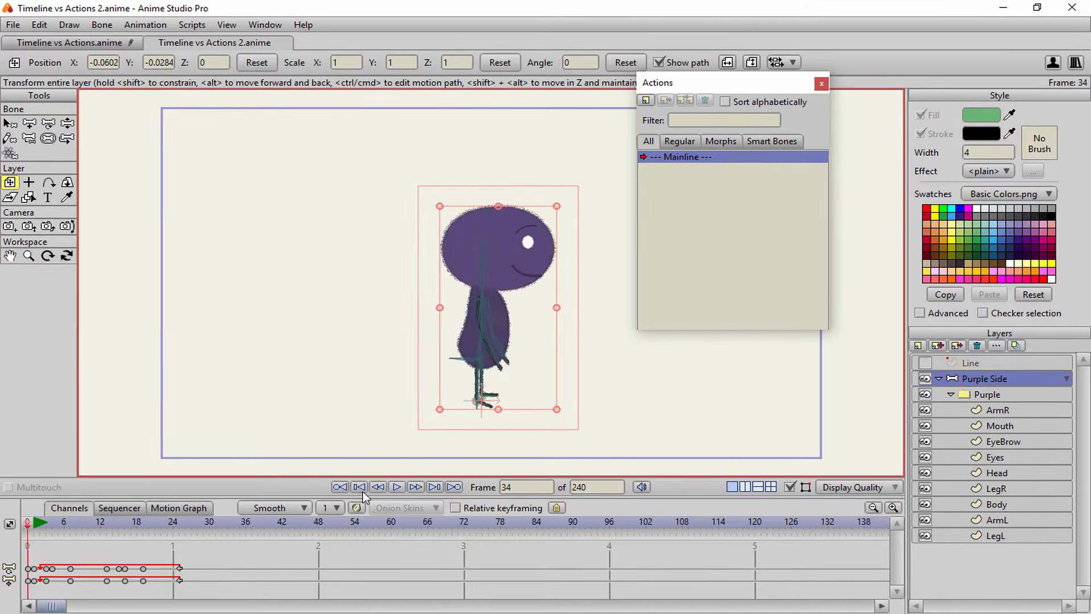
- Clear all onion skin frames from the timeline
left_click(422, 507)
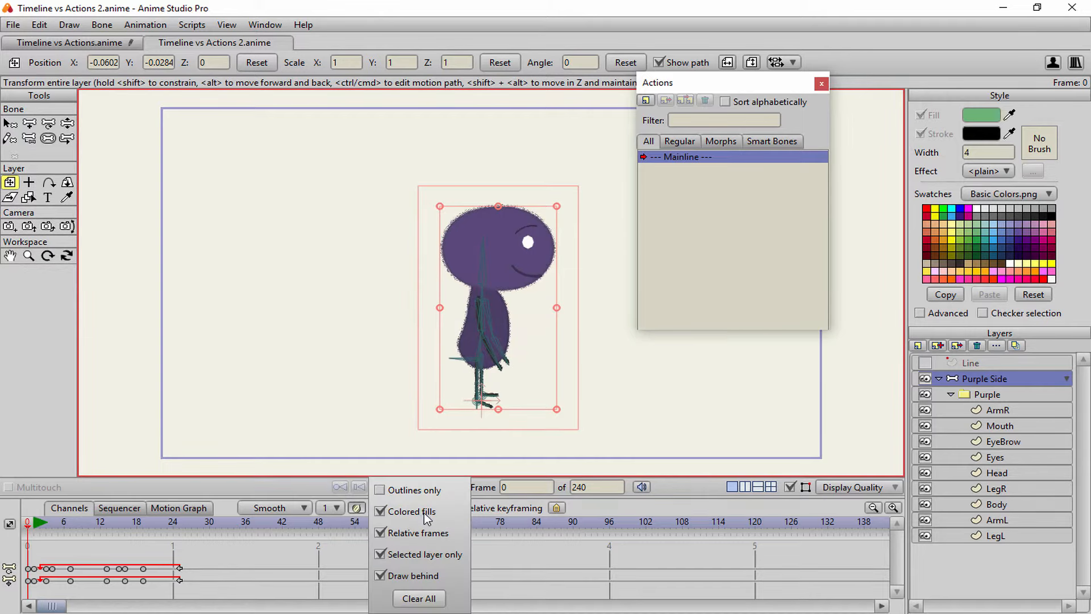
left_click(412, 599)
left_click(357, 508)
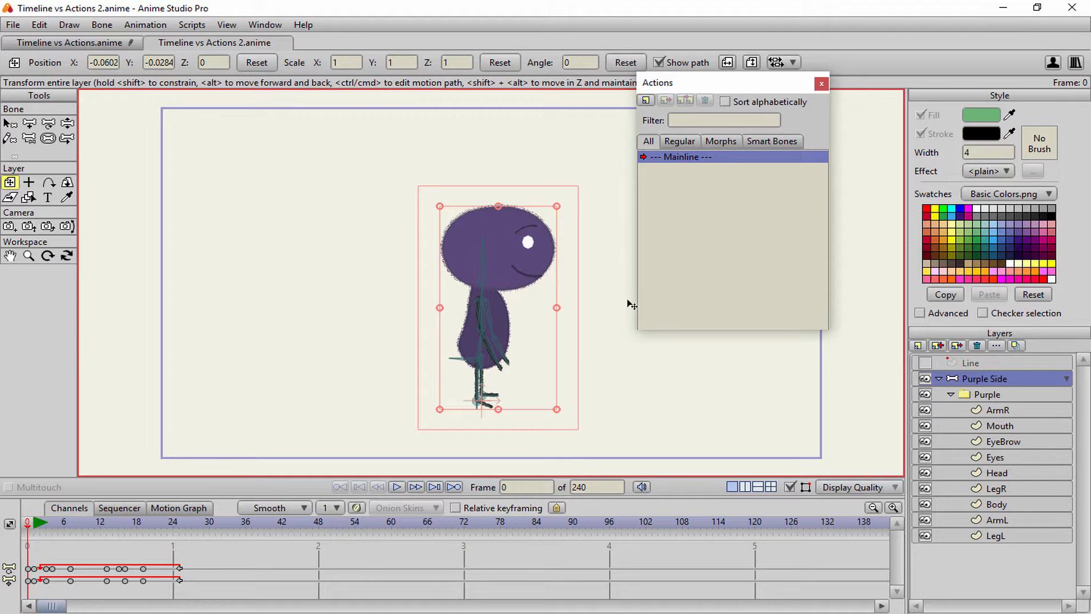
- Create a new action named Walk for the Purple Side layer
left_click(267, 25)
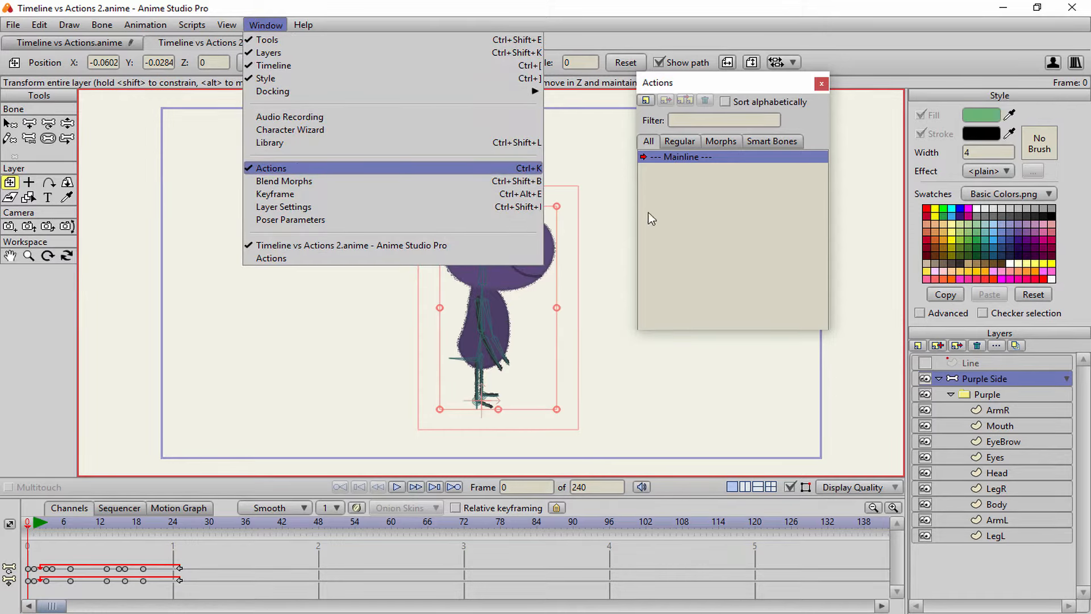
left_click(647, 103)
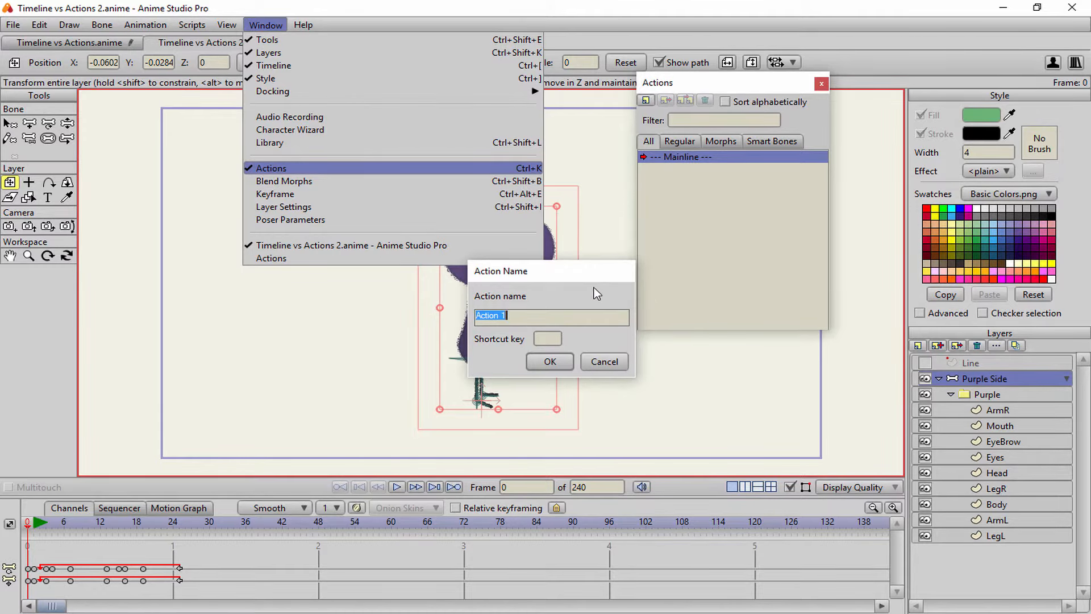
type("Walk")
key("Return")
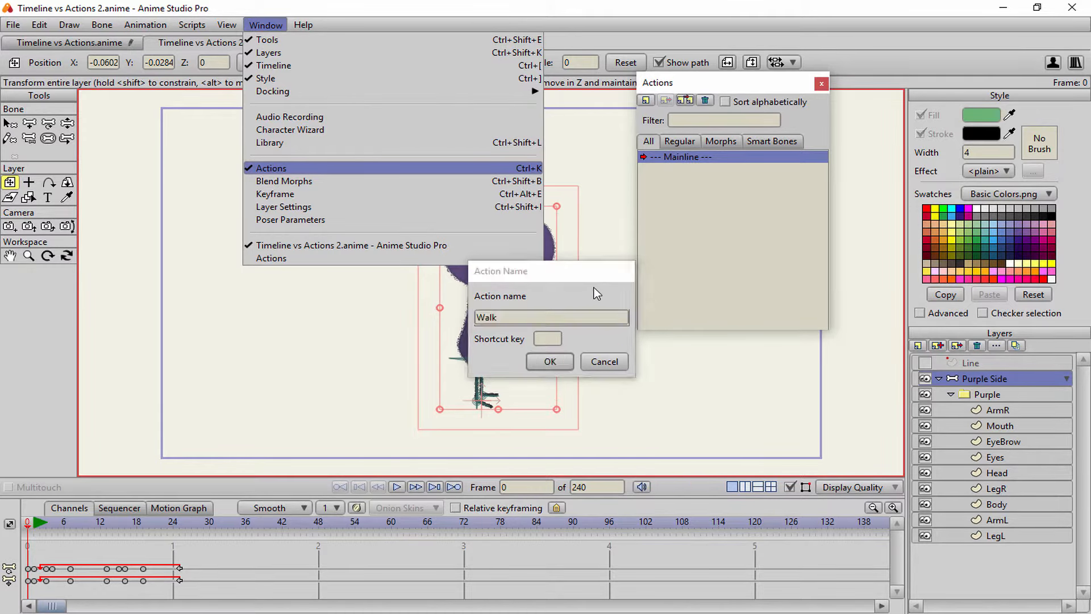
left_click(264, 26)
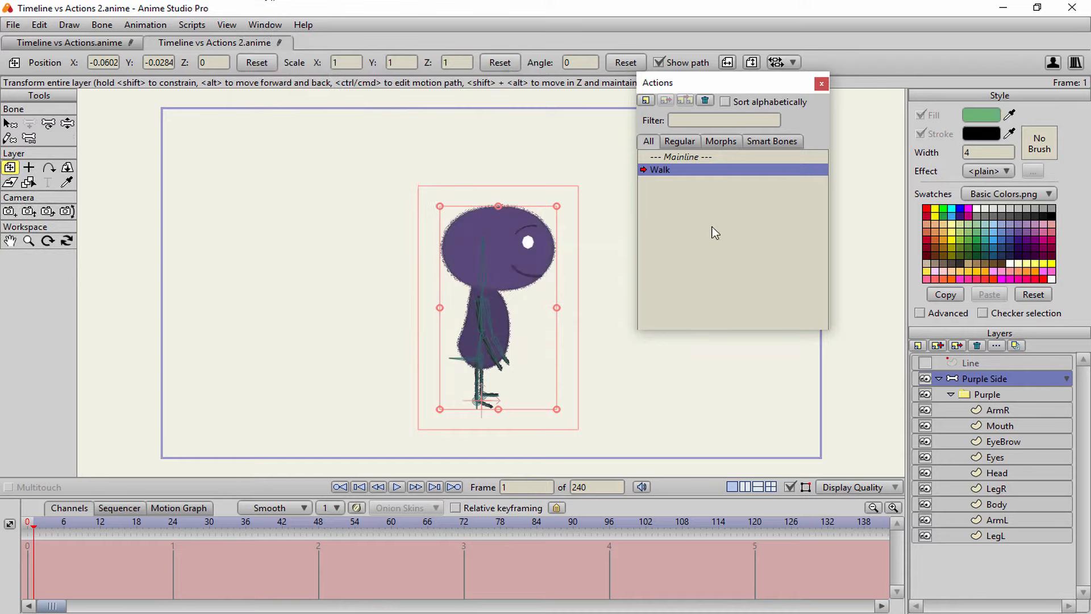
- Make more room around the character and timeline, and compare the Mainline and Walk action timelines
left_click_drag(737, 93, 786, 94)
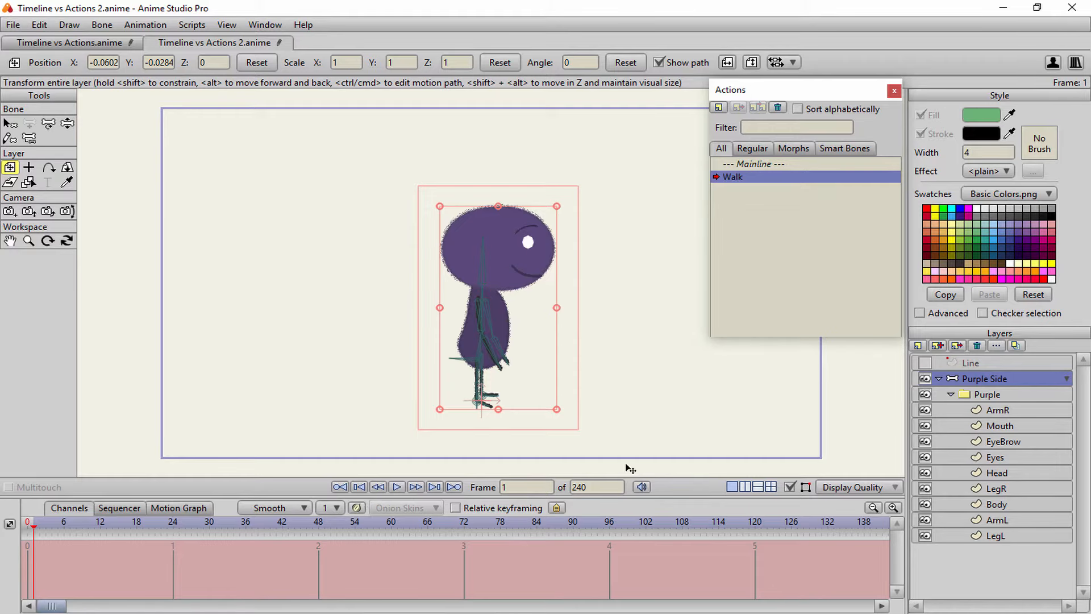
left_click_drag(632, 499, 636, 475)
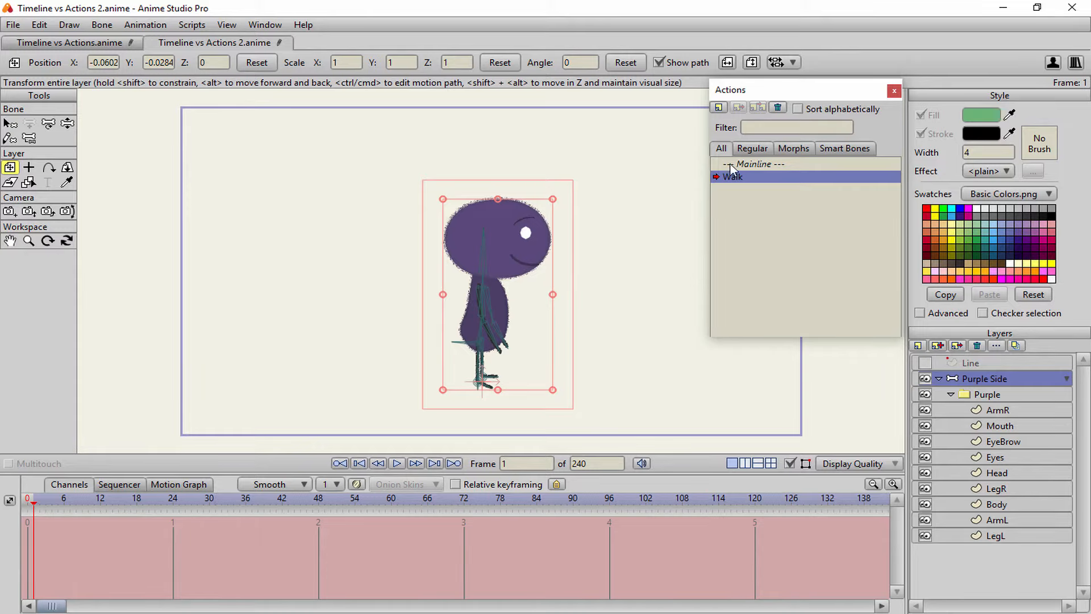
double_click(752, 163)
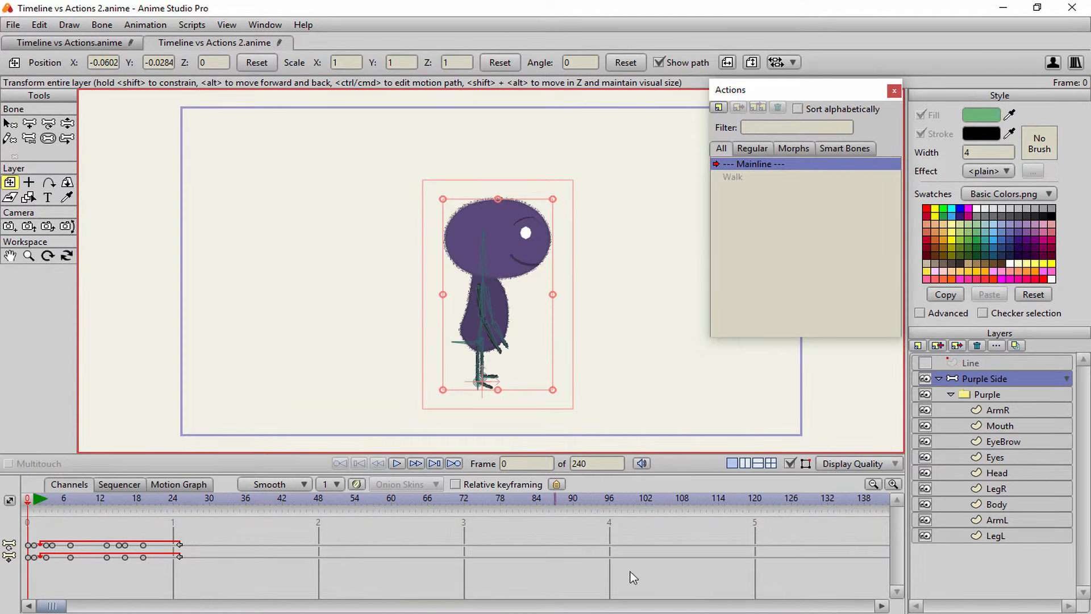
double_click(737, 177)
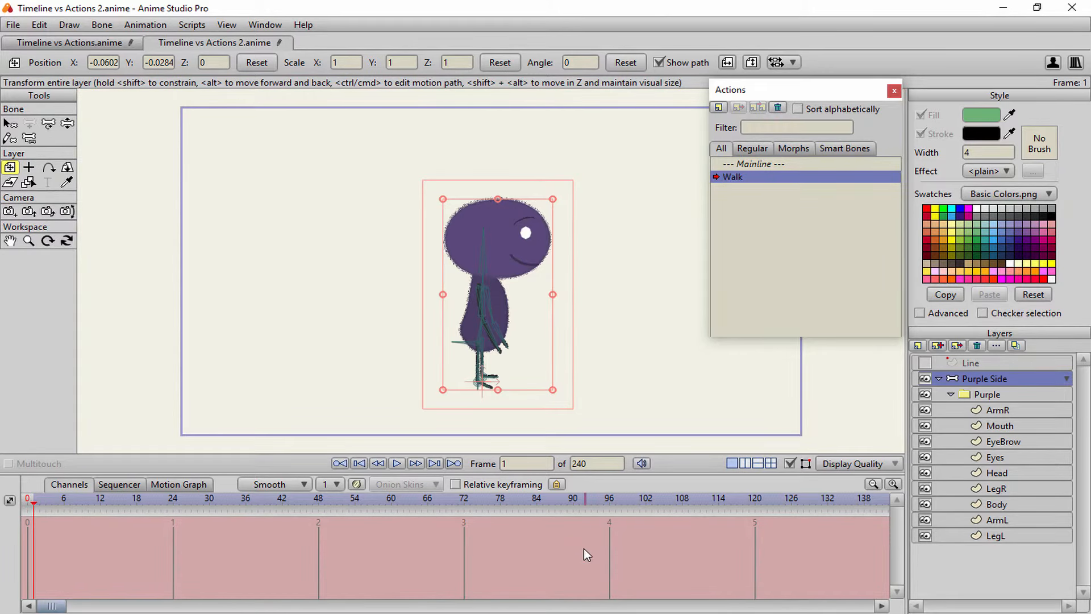
- Copy all bone keyframes of the Purple Side layer from Mainline and paste them at frame 0 of the Walk action
double_click(754, 164)
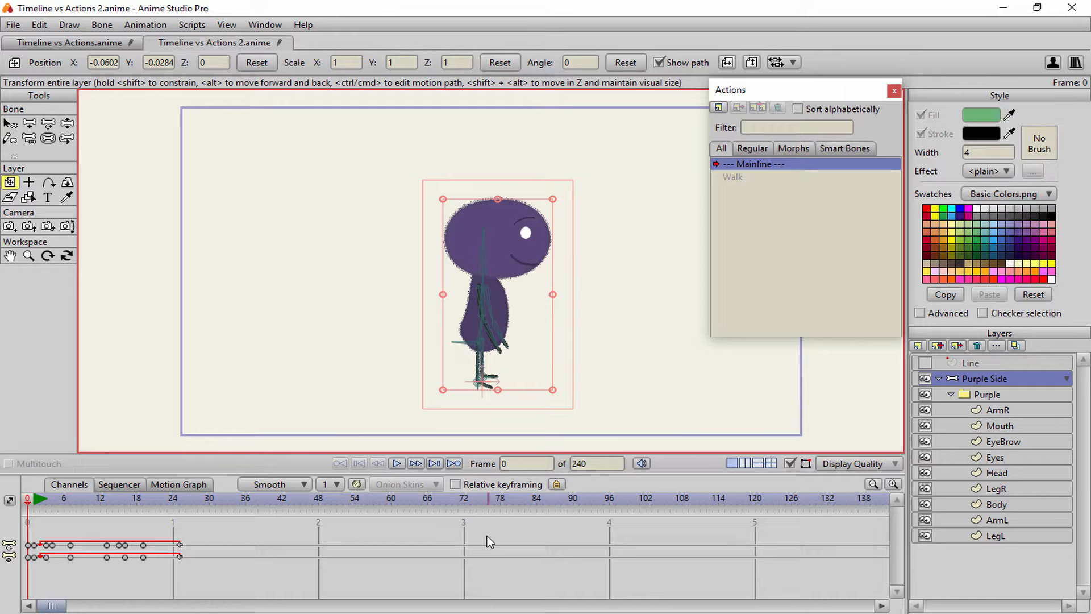
left_click(9, 546)
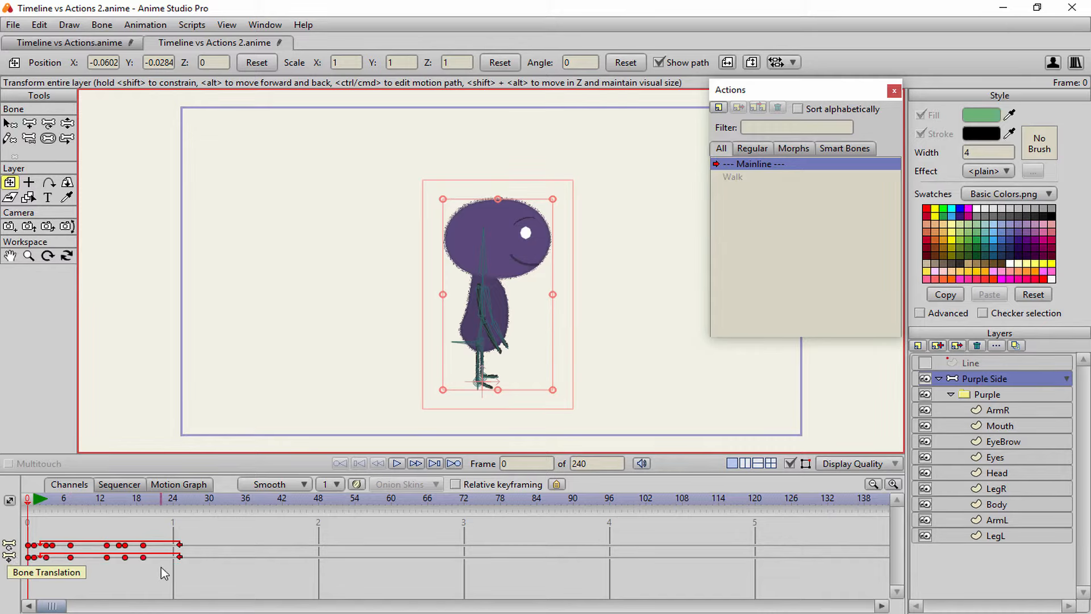
double_click(739, 177)
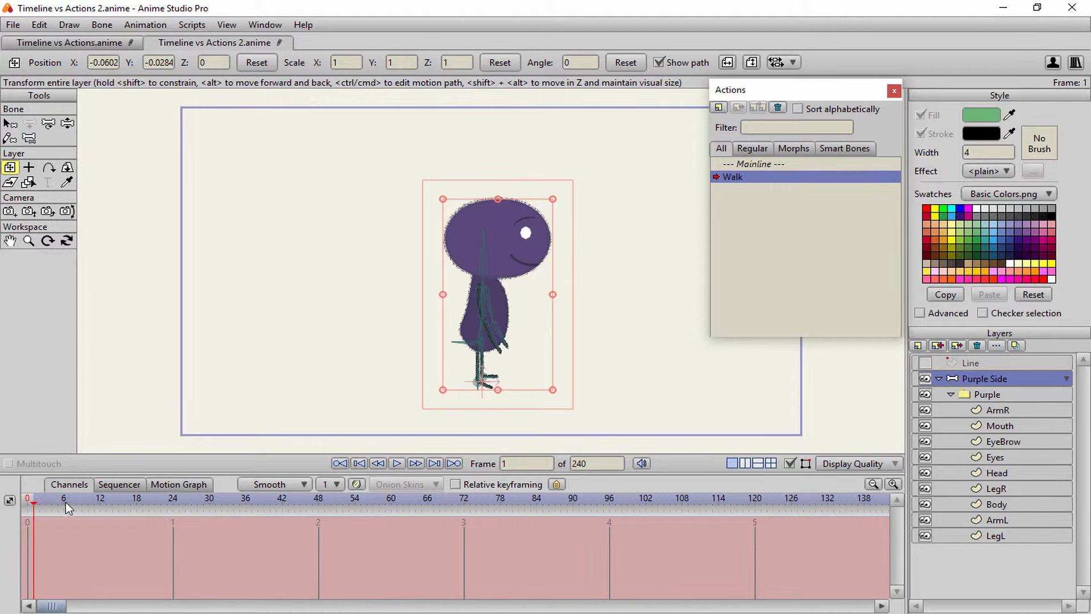
left_click(25, 505)
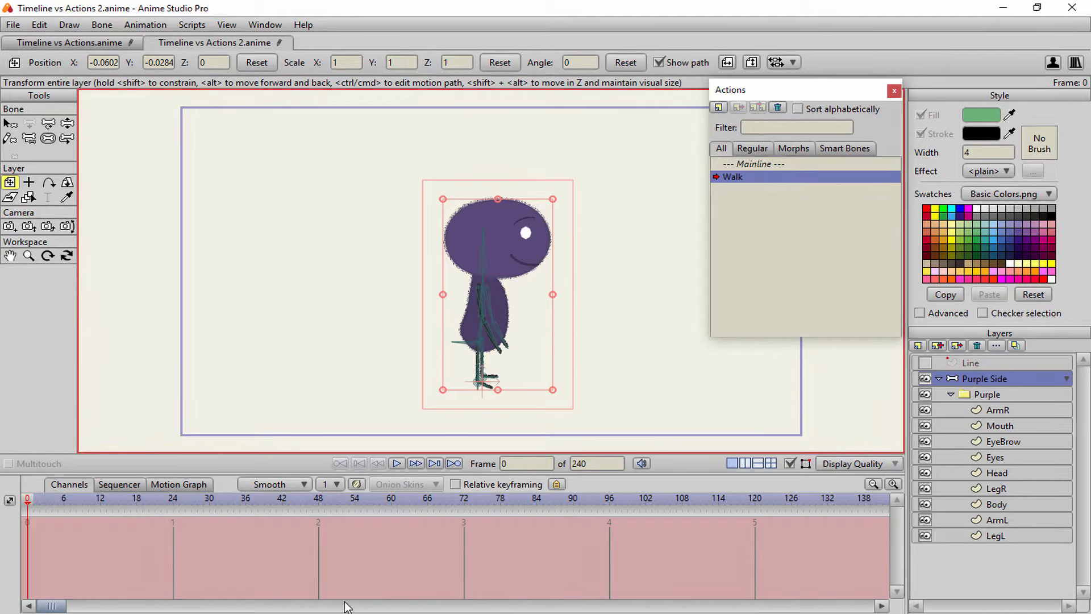
key("ctrl+v")
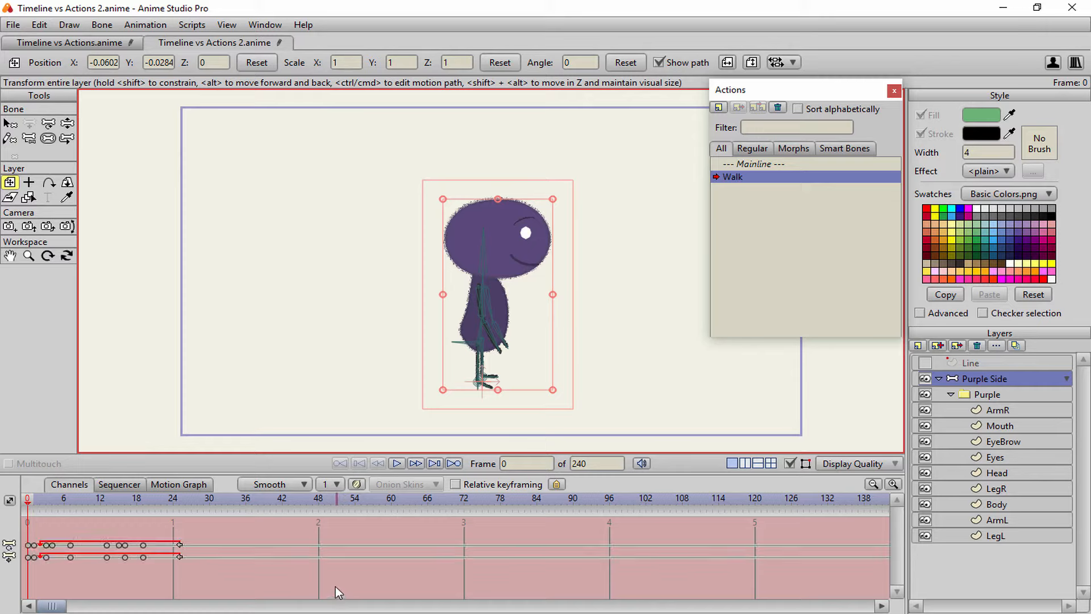
- Undo the last paste, try pasting the bone keyframes at frame 1 of the Walk action, and play the result
key("ctrl+z")
left_click(32, 499)
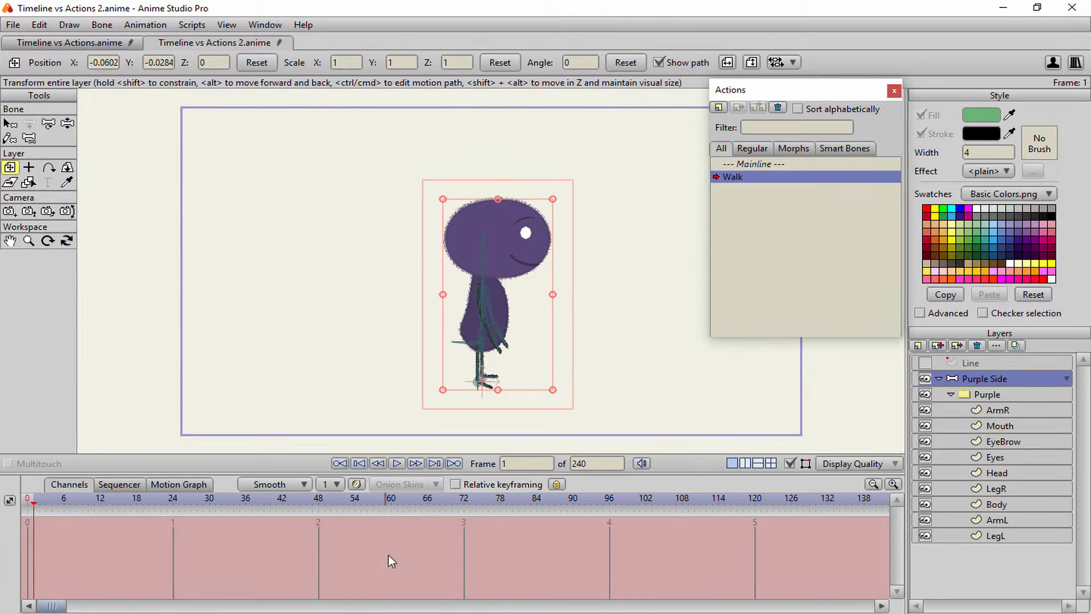
key("ctrl+v")
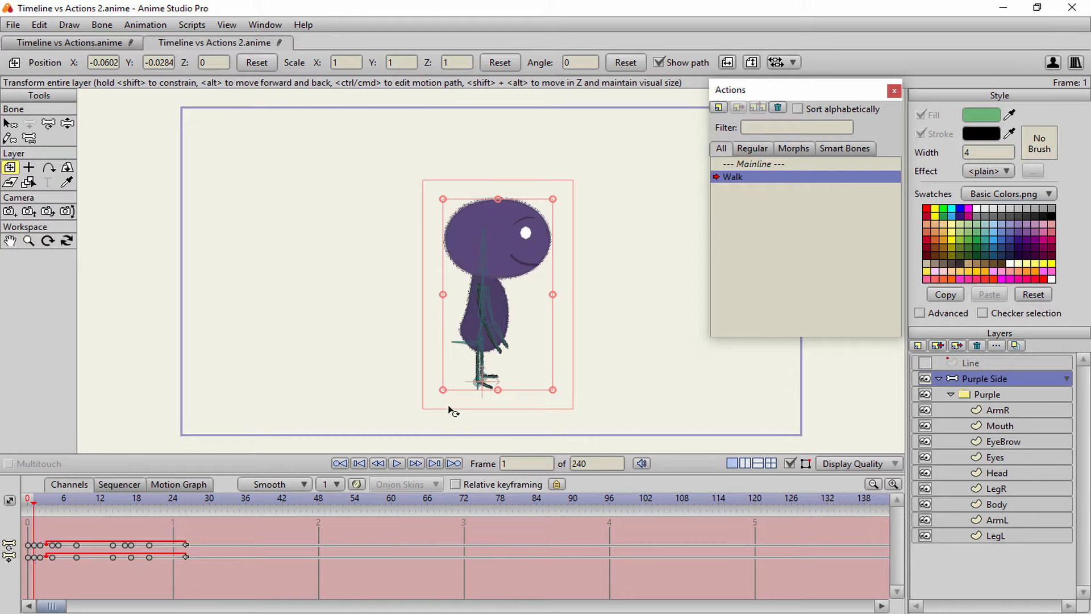
left_click(397, 463)
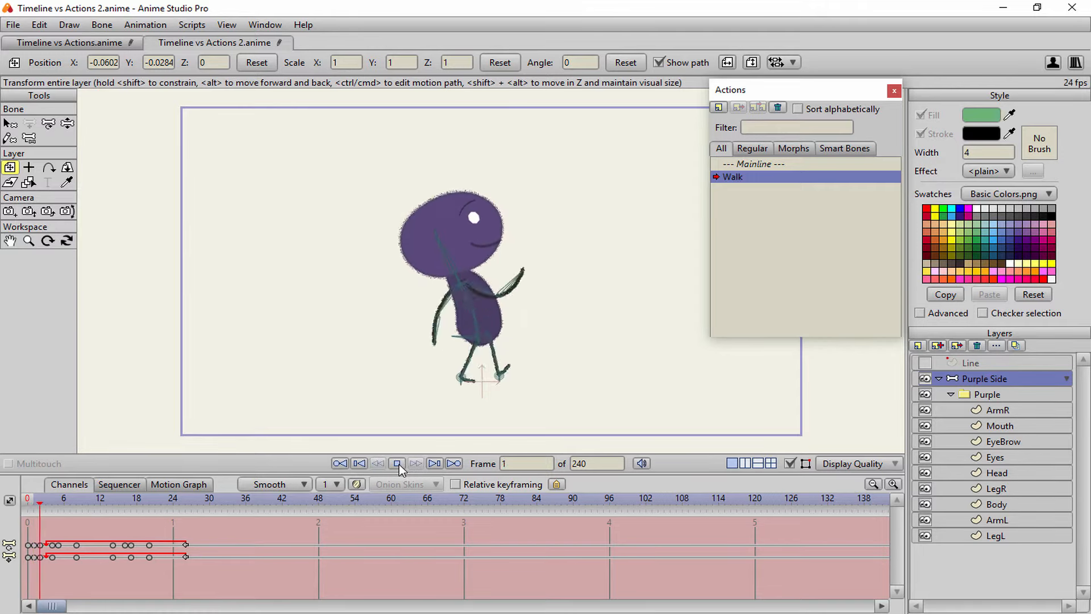
left_click(398, 465)
left_click(340, 463)
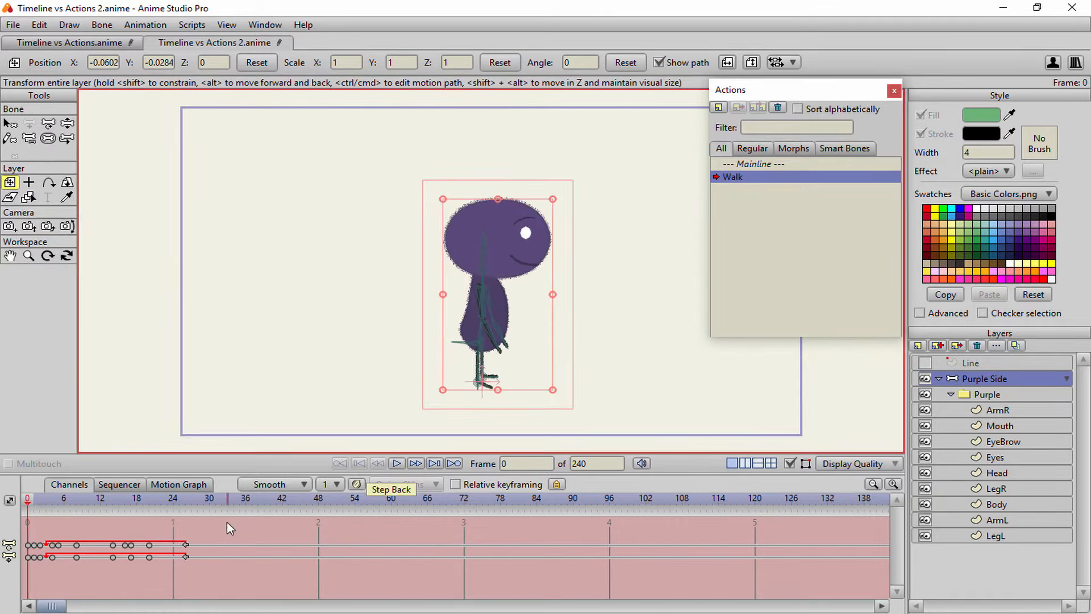
- Delete all keyframes in the Walk action and paste the copied bone keyframes at frame 0
left_click_drag(220, 521, 16, 562)
key("Delete")
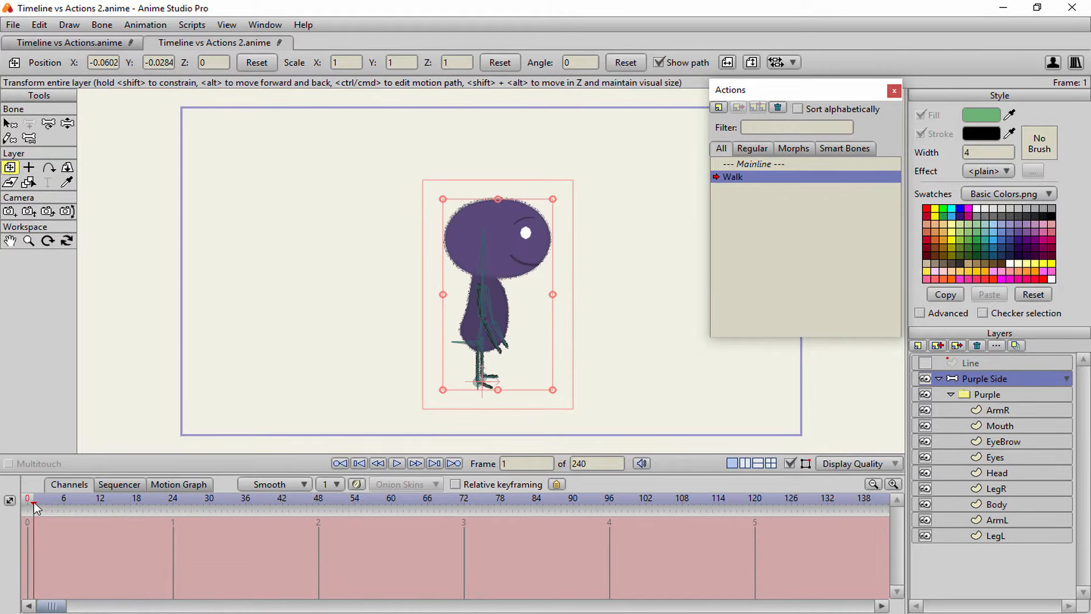
left_click_drag(33, 502, 21, 506)
key("ctrl+z")
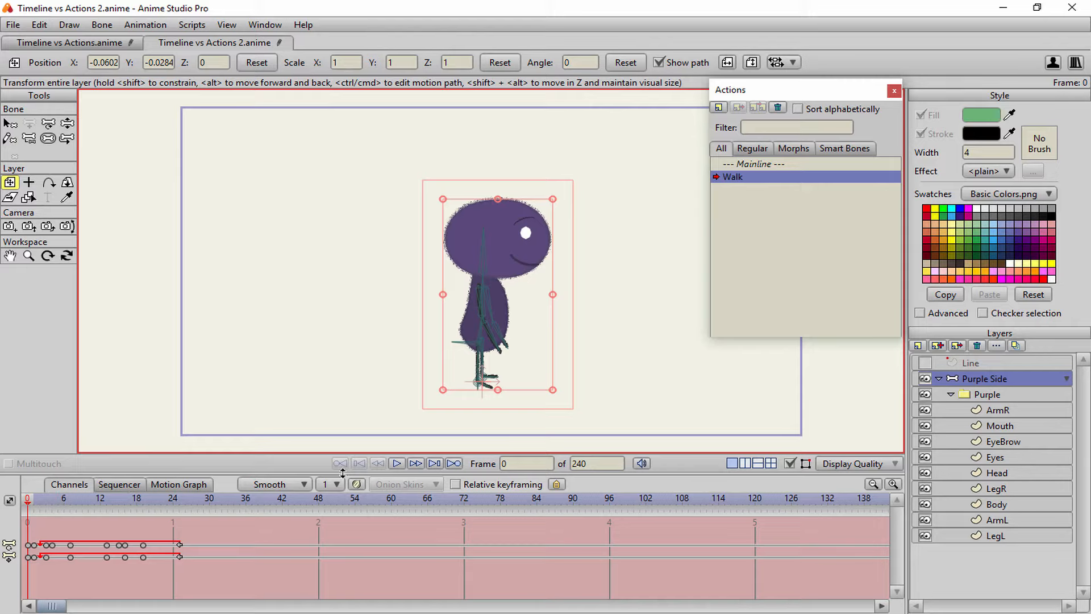
- Play back the Walk action and return to frame 0
left_click(398, 463)
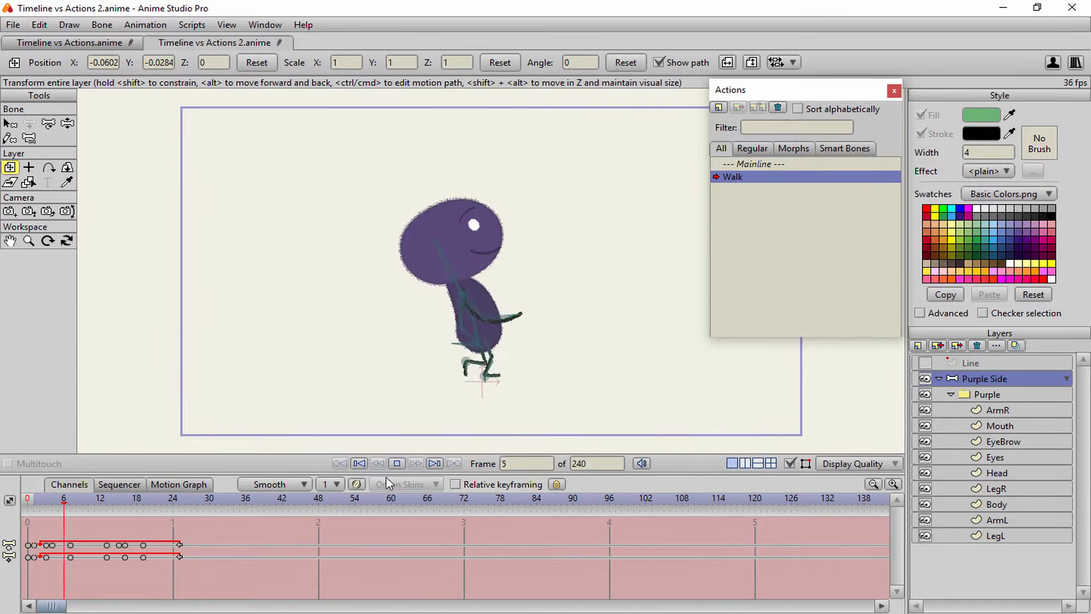
left_click(365, 466)
left_click(364, 466)
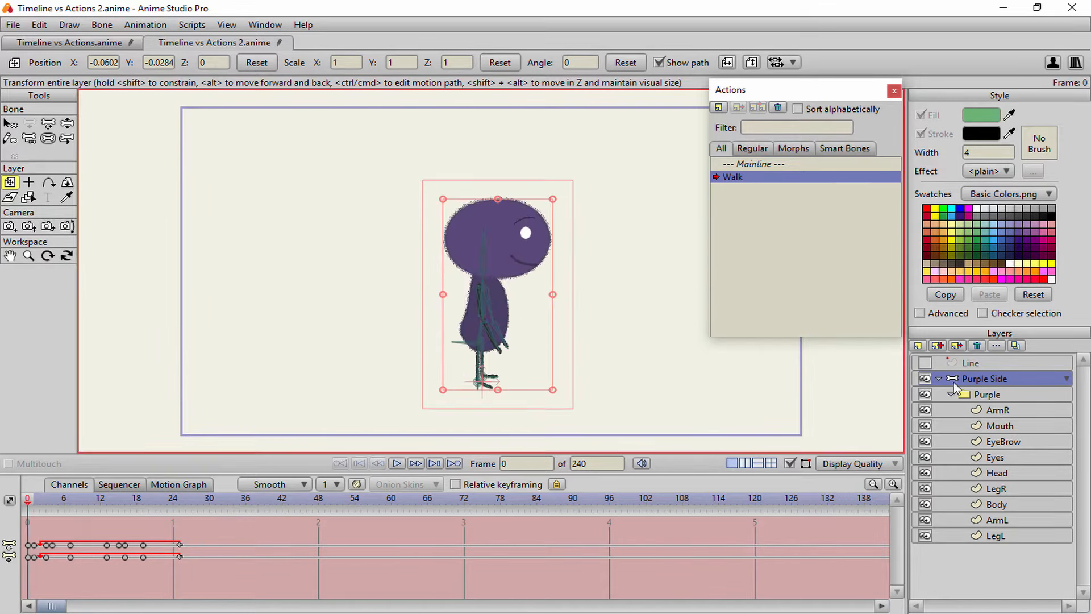
- Copy the Mouth layer's point motion keyframes from Mainline and paste them at frame 0 of the Walk action
double_click(758, 167)
left_click(1011, 426)
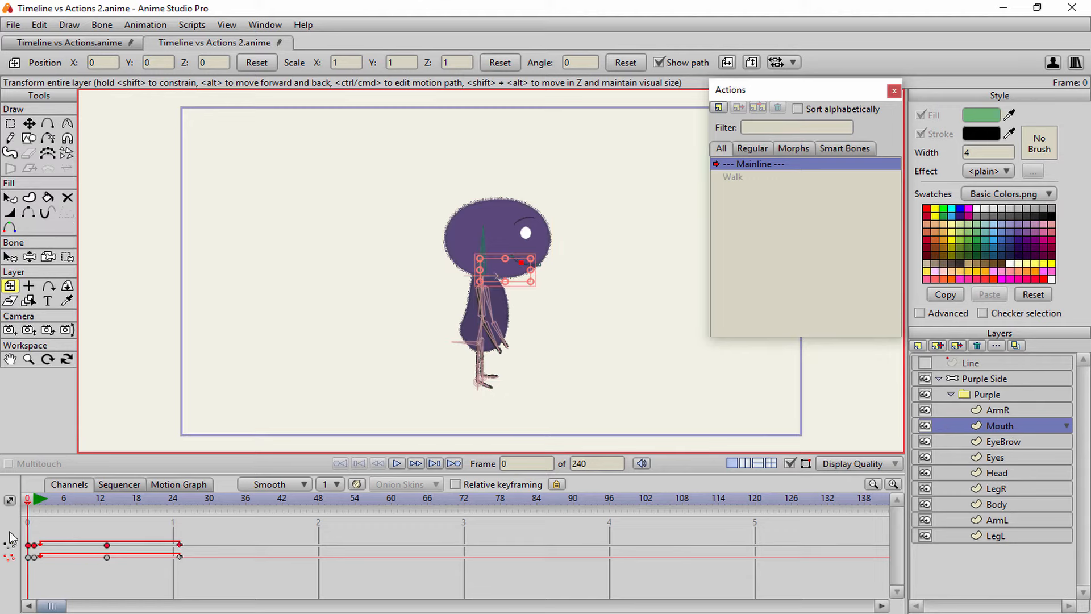
double_click(741, 178)
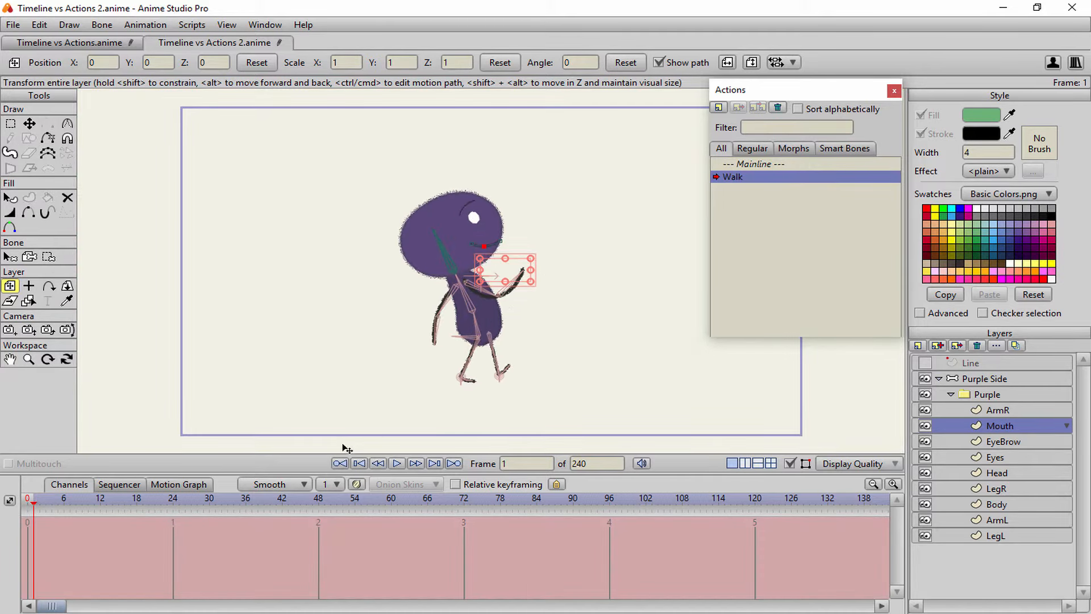
left_click(28, 501)
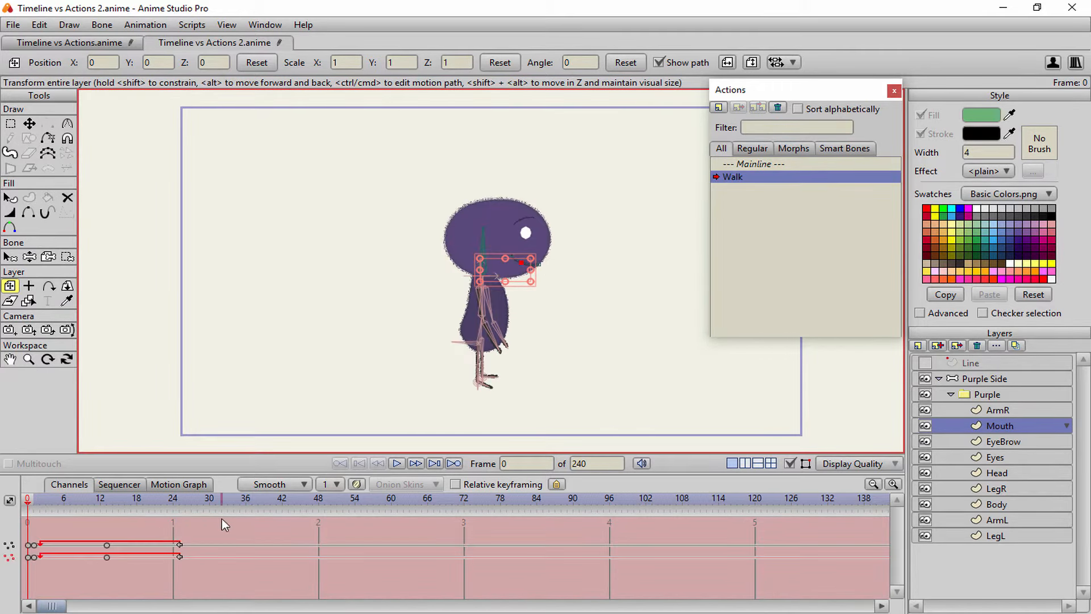
- Copy the EyeBrow layer's point motion keyframes from Mainline and paste them at frame 0 of the Walk action
double_click(750, 165)
left_click(987, 442)
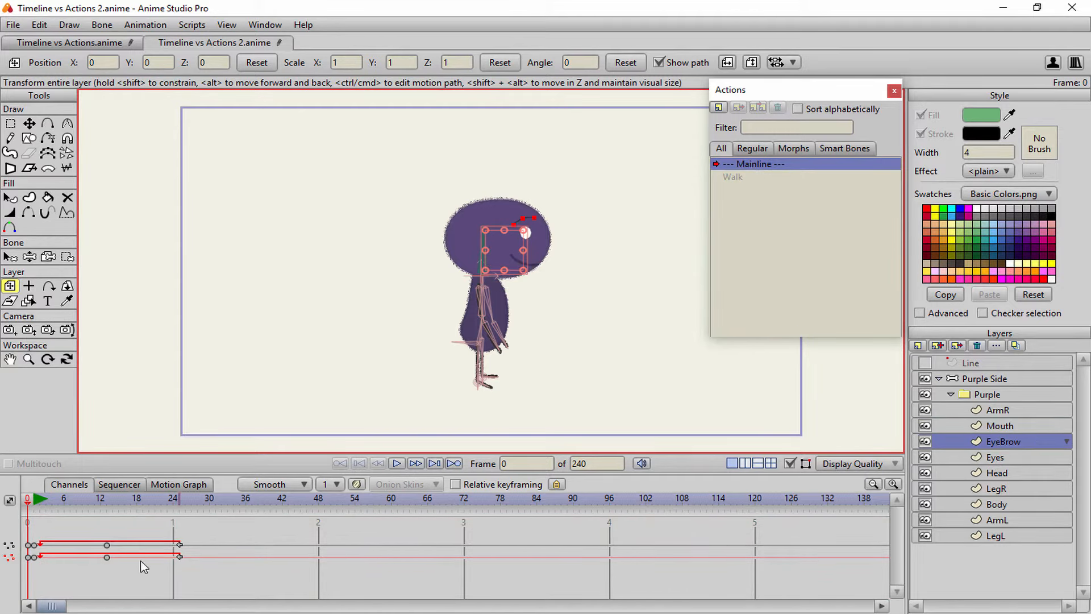
left_click_drag(25, 550, 542, 543)
double_click(733, 177)
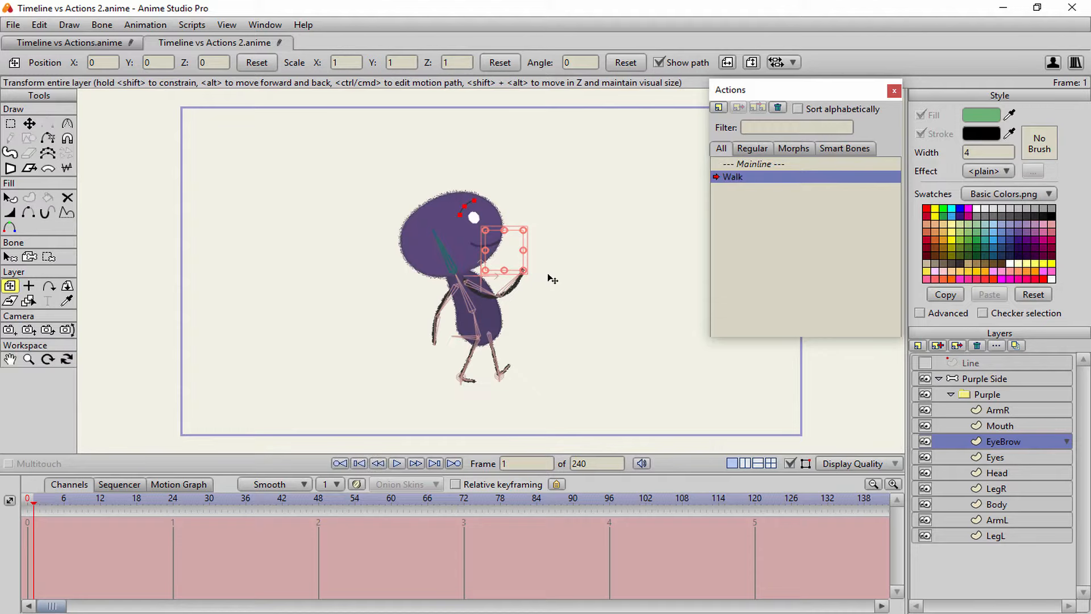
left_click(21, 512)
key("ctrl+v")
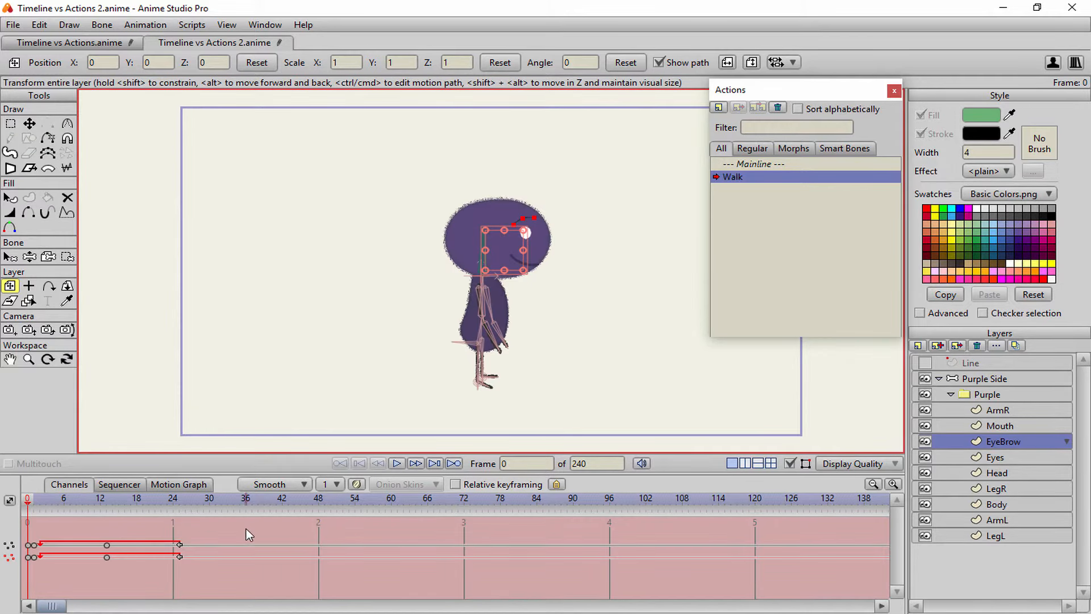
- Copy the Eyes layer's point motion keyframes from Mainline and paste them at frame 0 of the Walk action
left_click(997, 459)
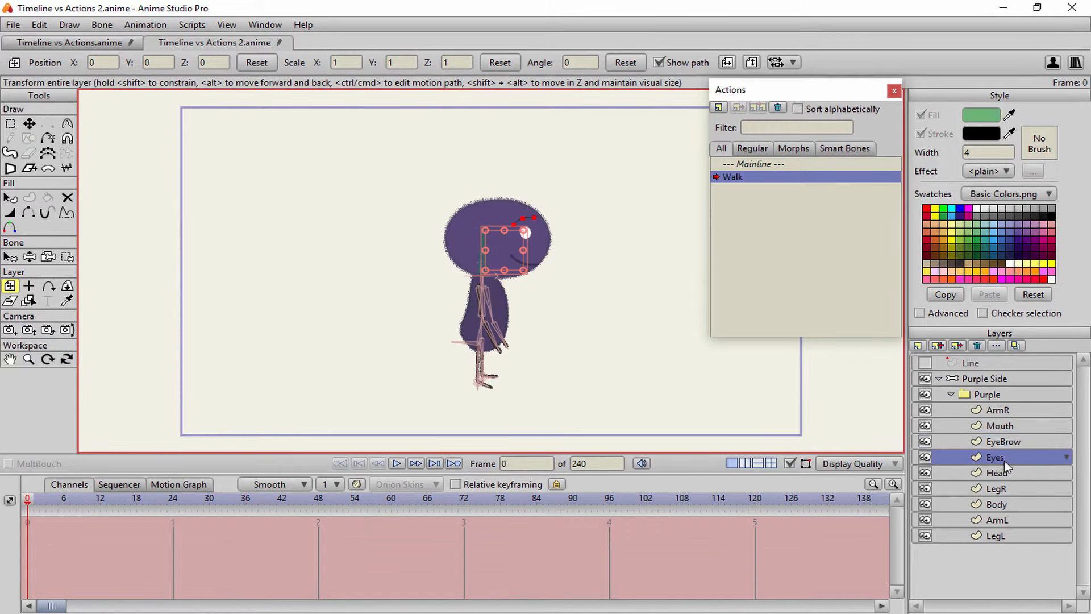
double_click(762, 164)
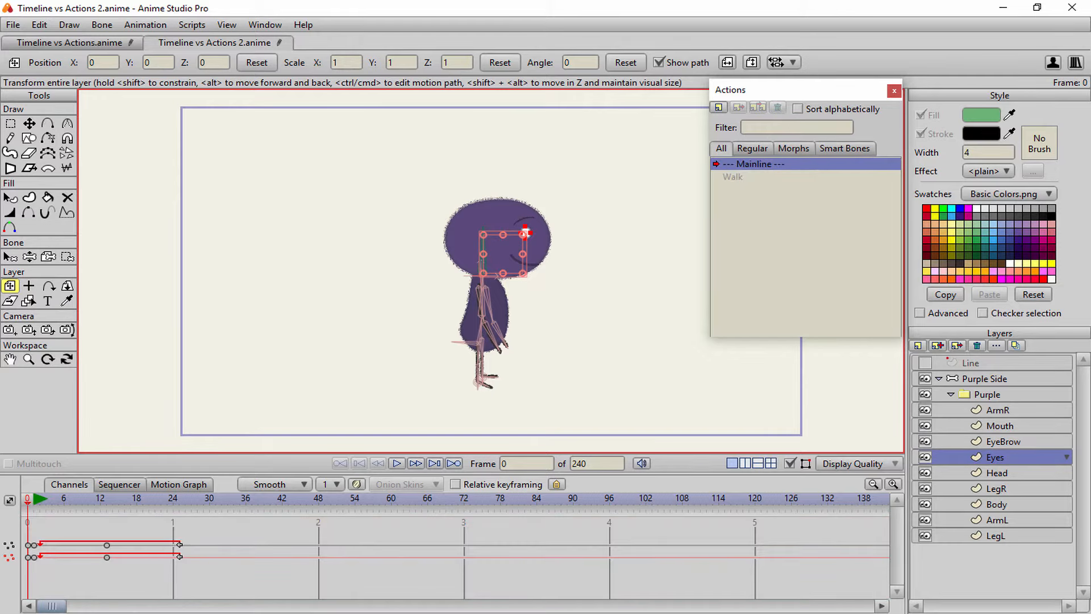
left_click(9, 544)
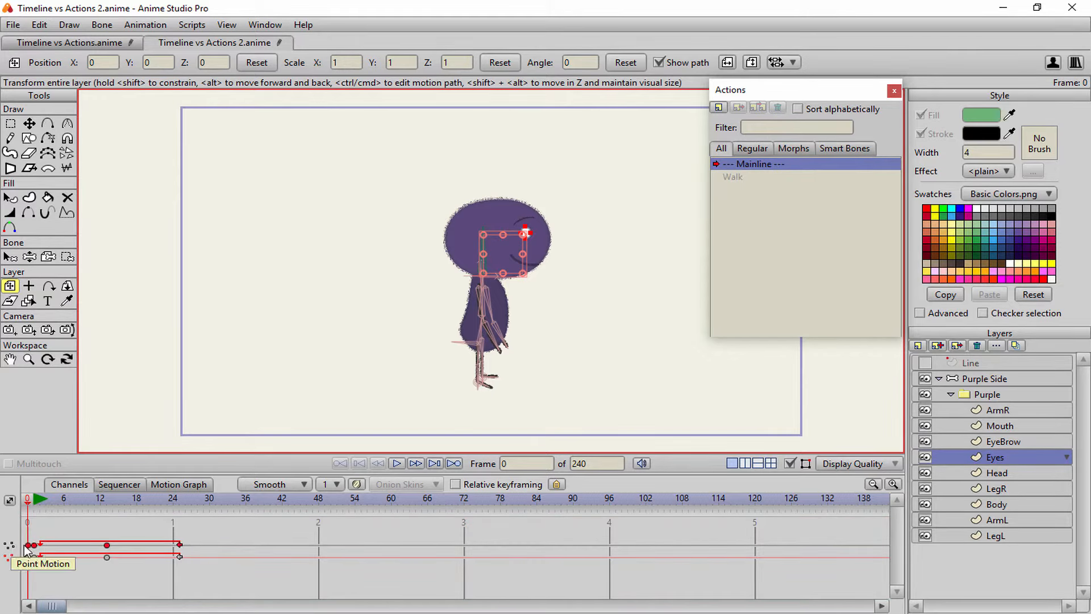
double_click(758, 177)
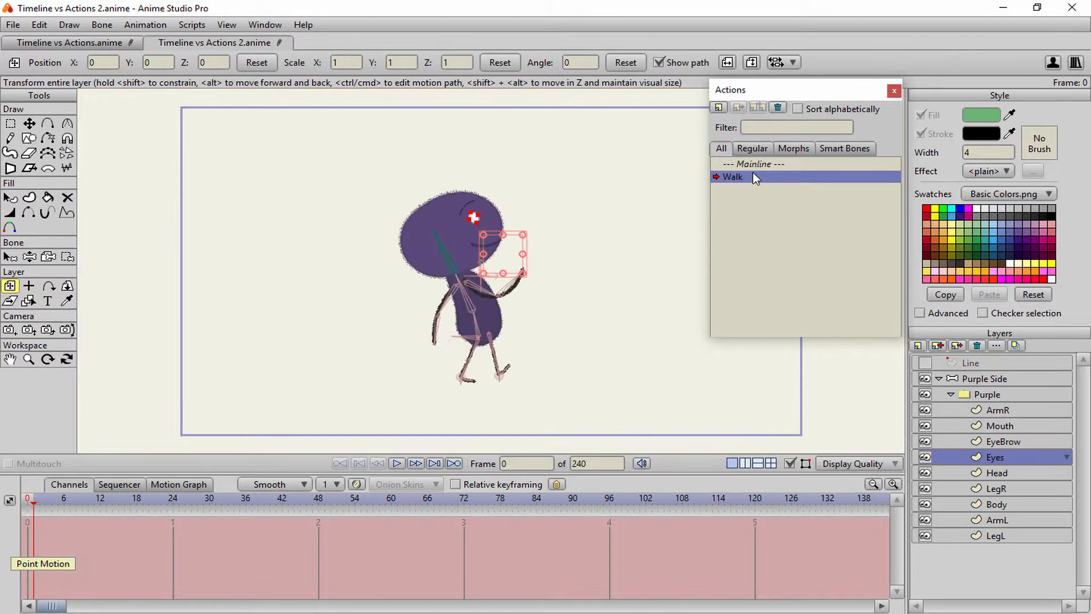
left_click(29, 503)
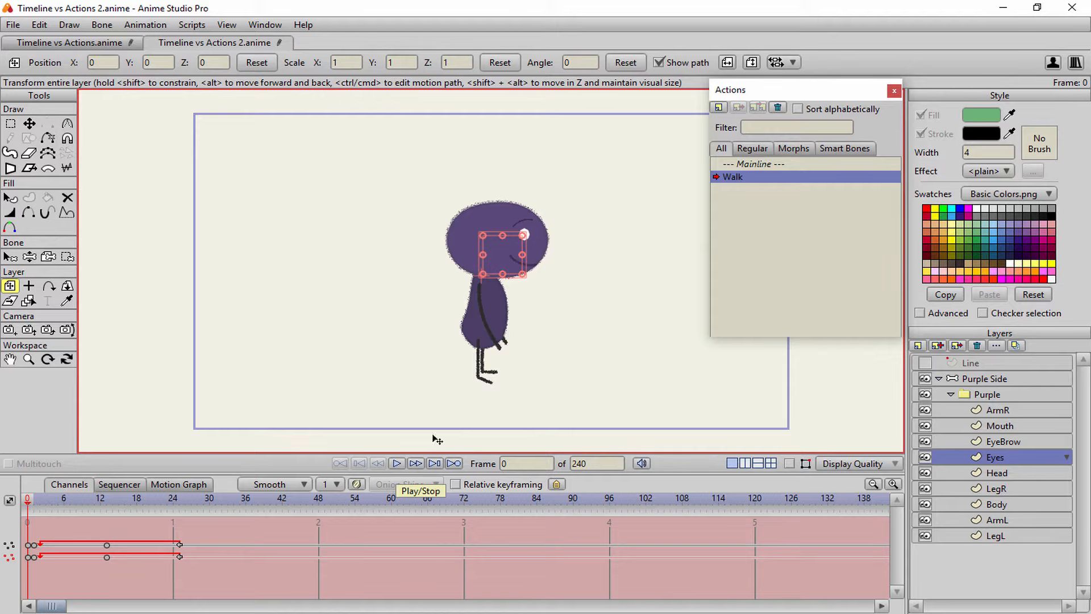
- Play back the Walk action and the Mainline animation to compare the two walk cycles
left_click(397, 463)
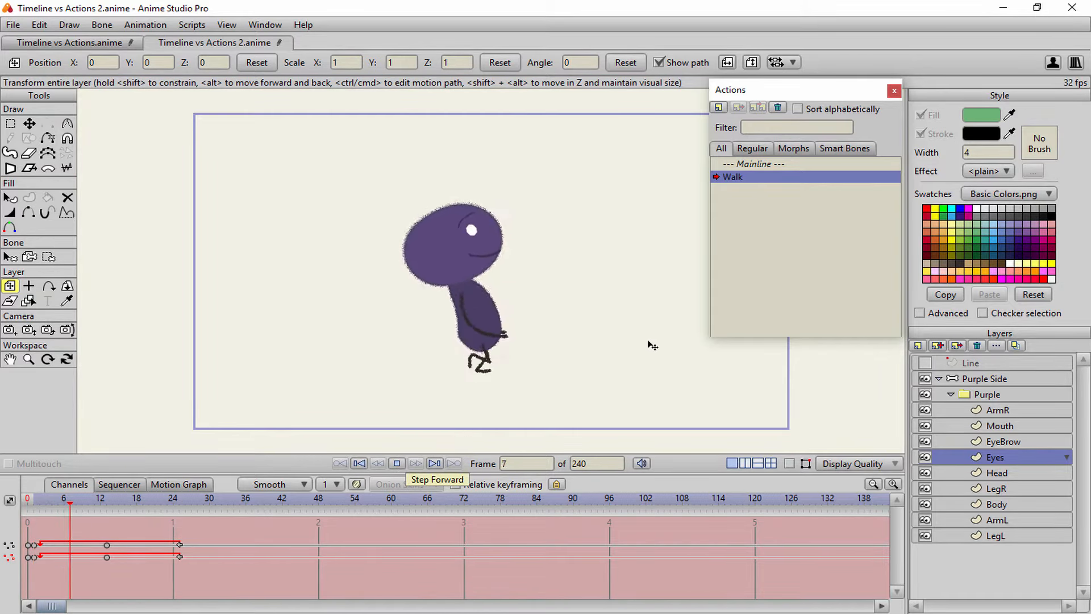
key("space")
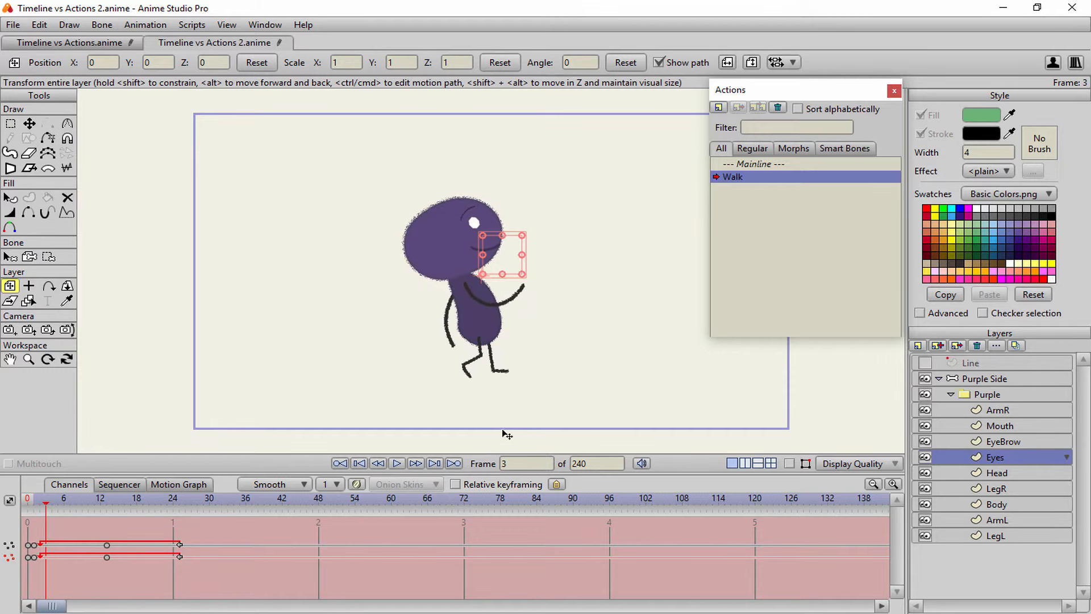
left_click(756, 164)
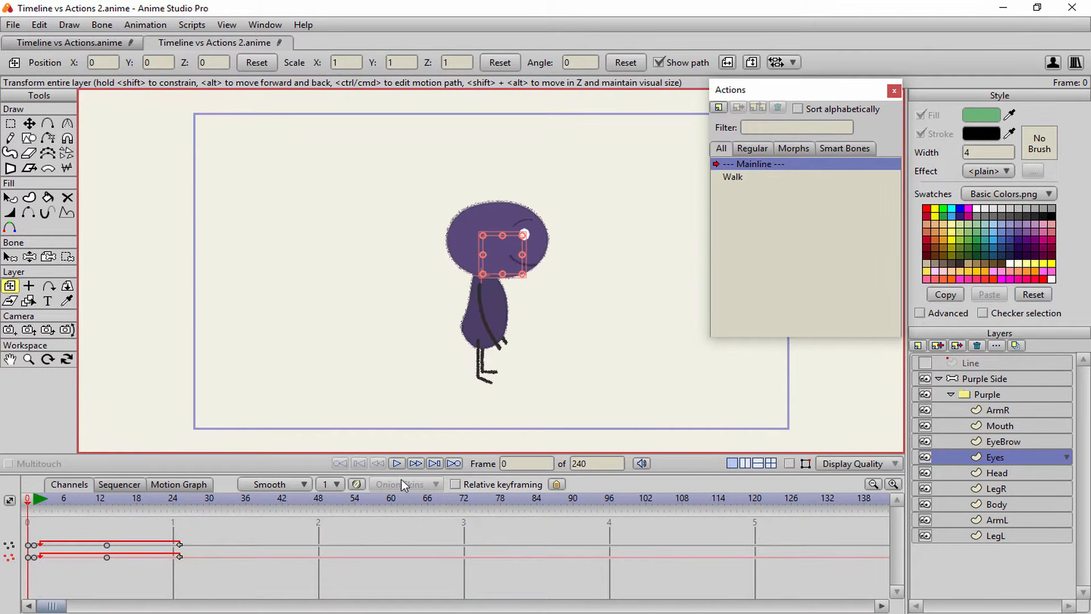
left_click(397, 463)
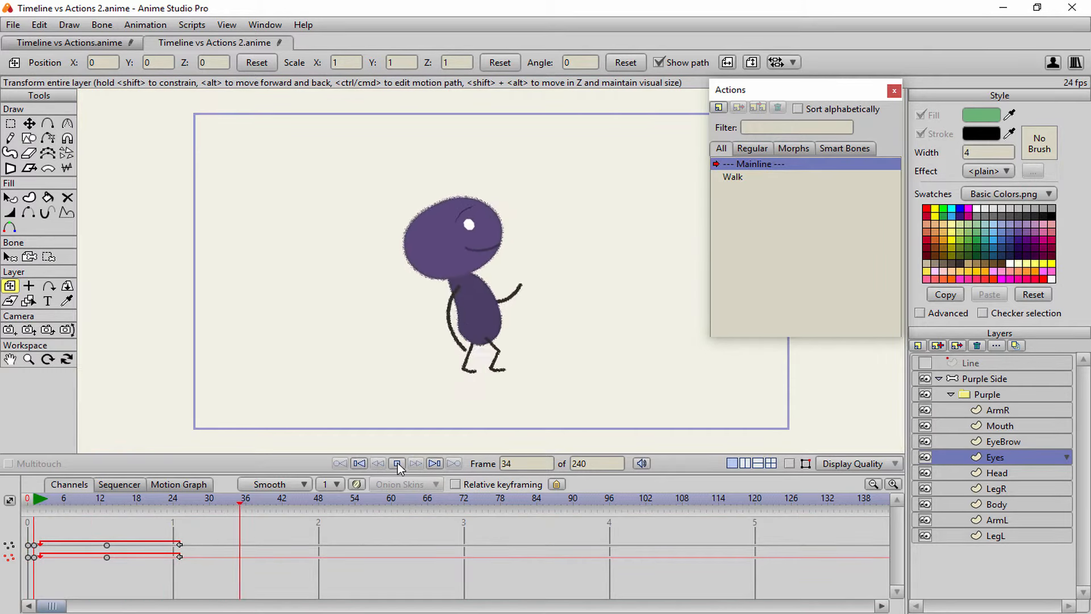
left_click(397, 463)
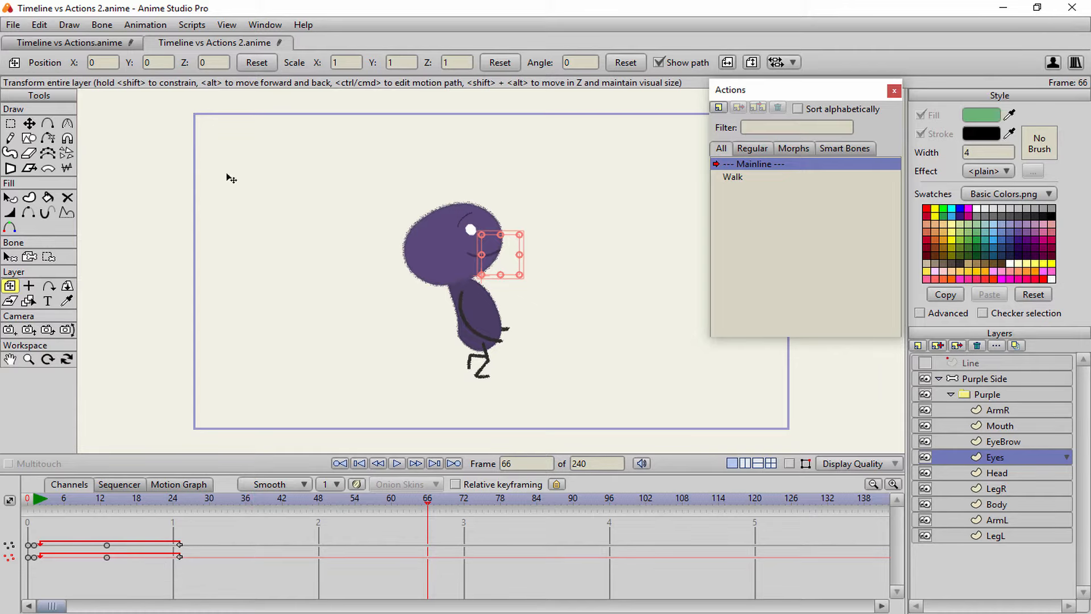
- Clear all Mainline animation from the Purple Side layer, including its sub-layers
left_click(1011, 383)
left_click(939, 379)
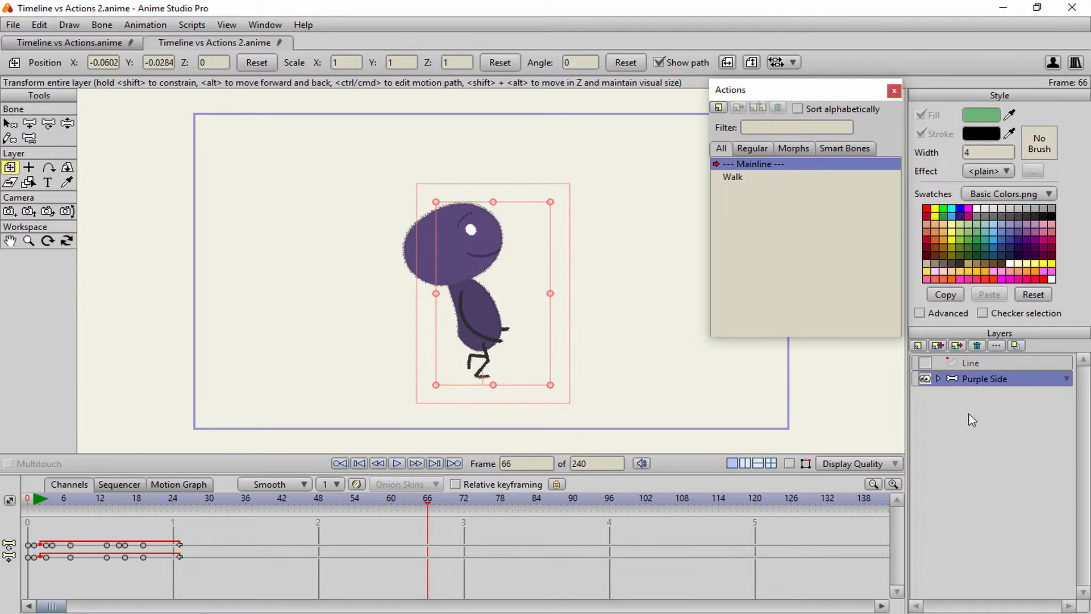
left_click(938, 378)
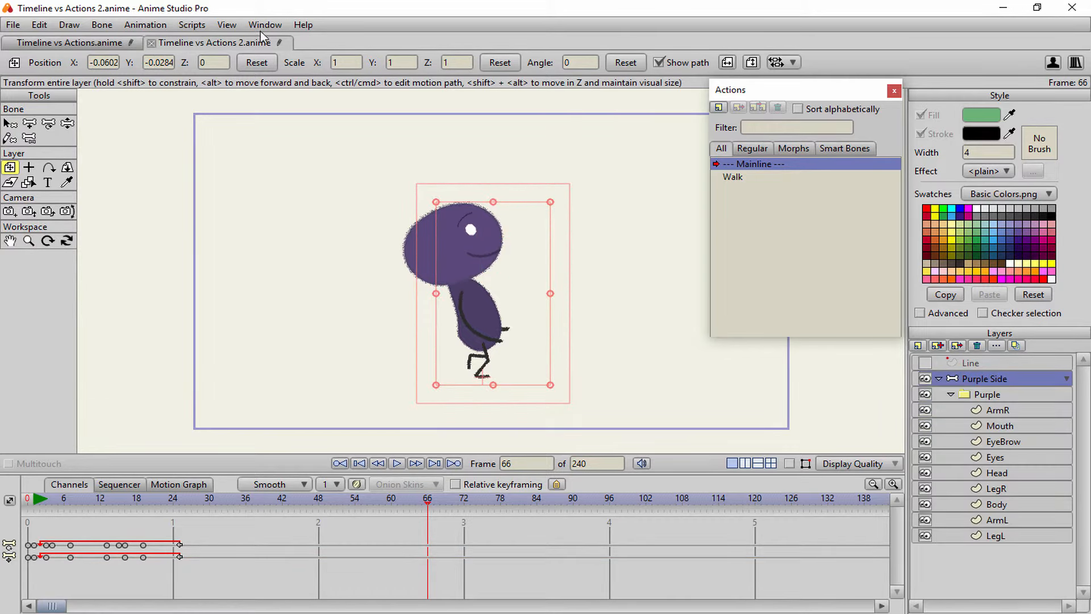
left_click(140, 25)
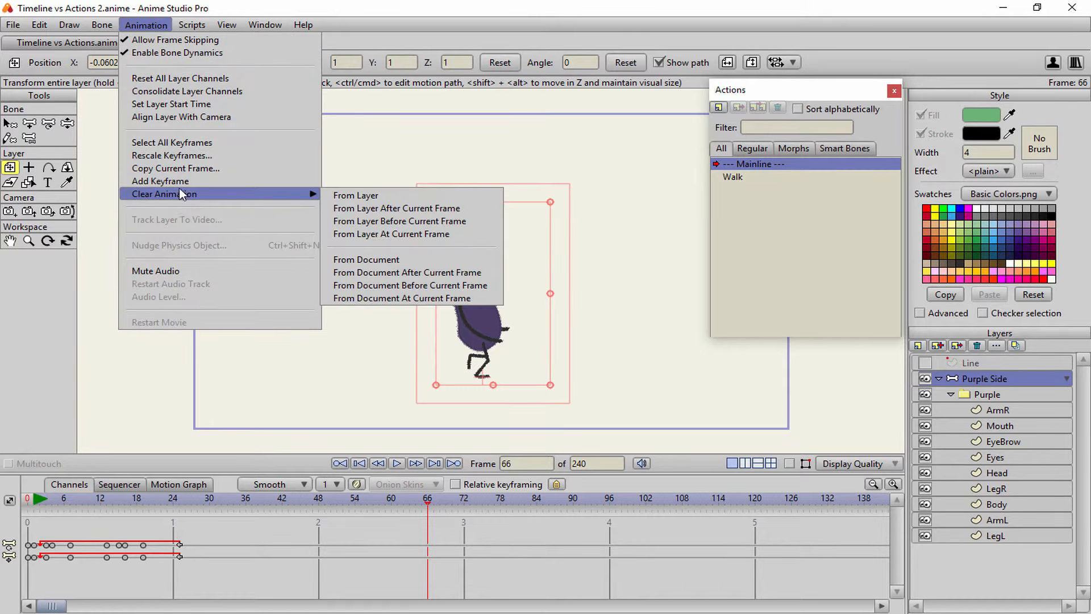
left_click(363, 195)
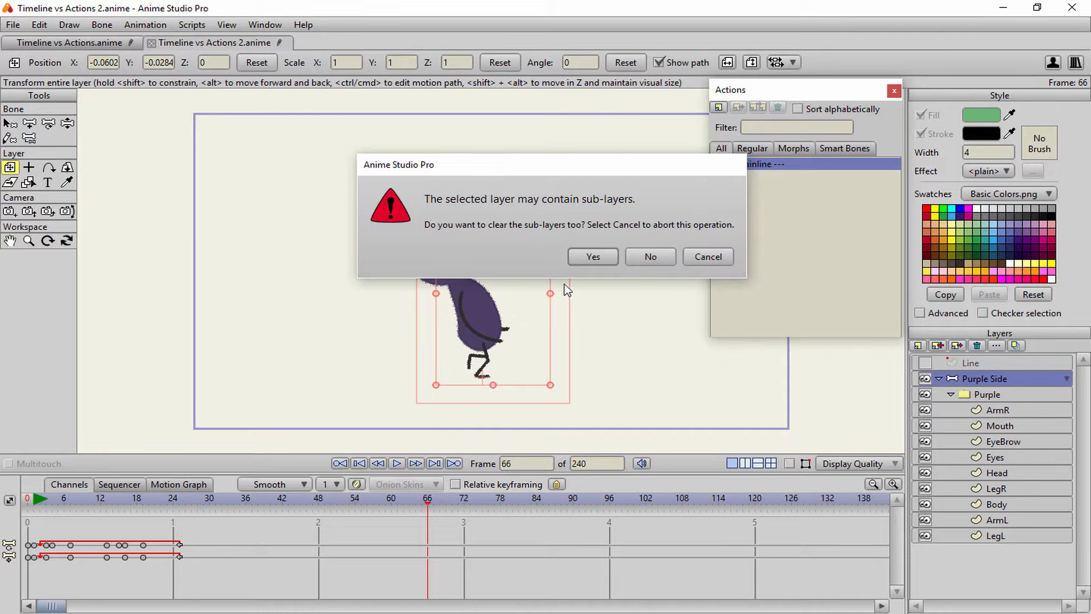
left_click(591, 259)
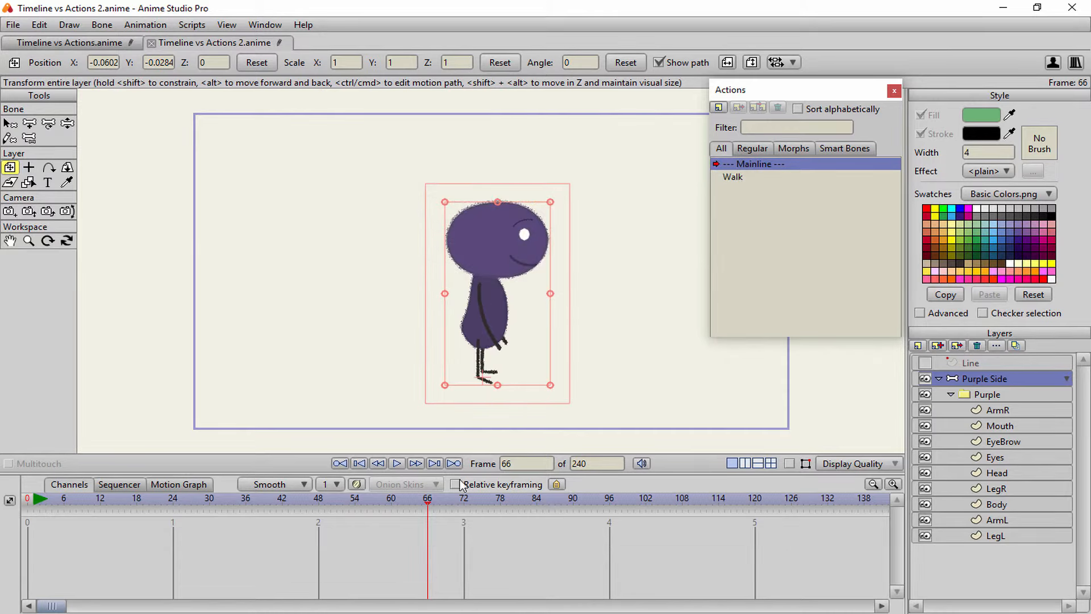
- Play back the cleared Mainline timeline and rewind it to check for leftover motion
left_click(396, 468)
left_click(365, 463)
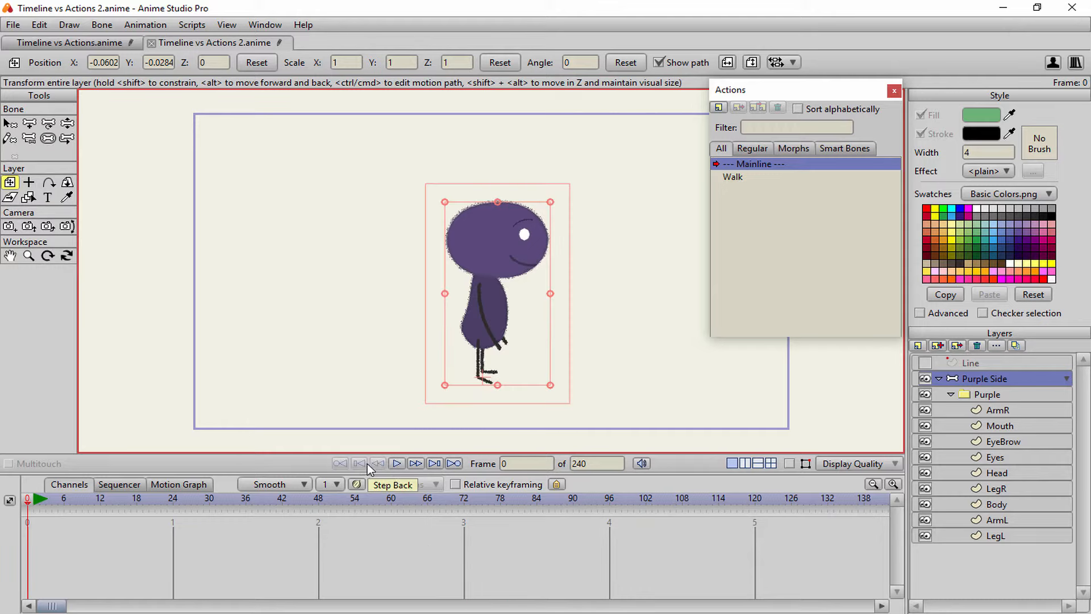
left_click(397, 463)
left_click(396, 464)
left_click(362, 465)
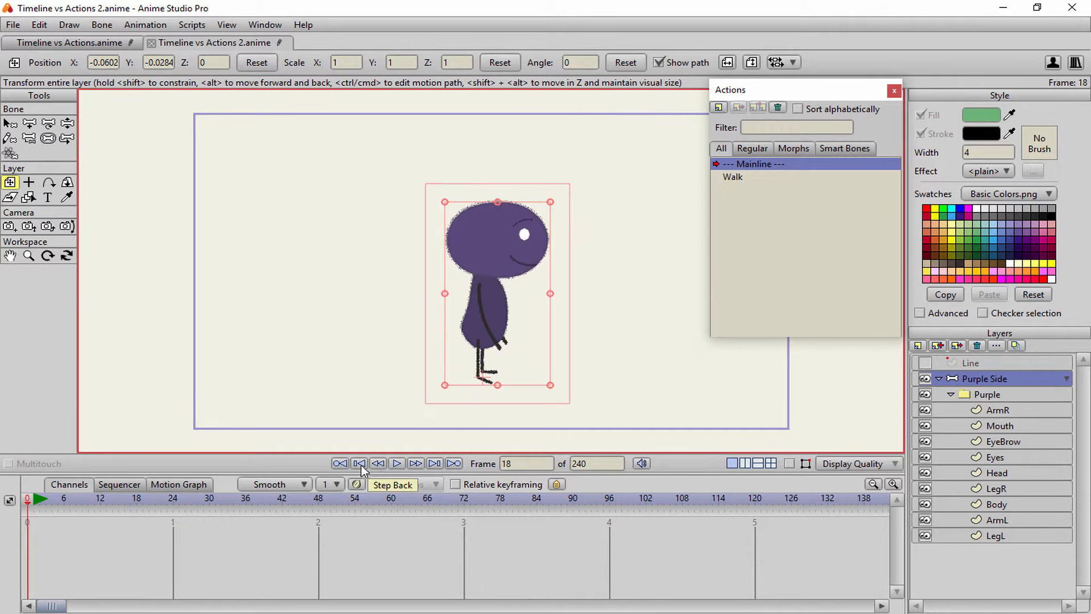
- Activate and play back the Walk action to check its motion, and return to Mainline
double_click(732, 177)
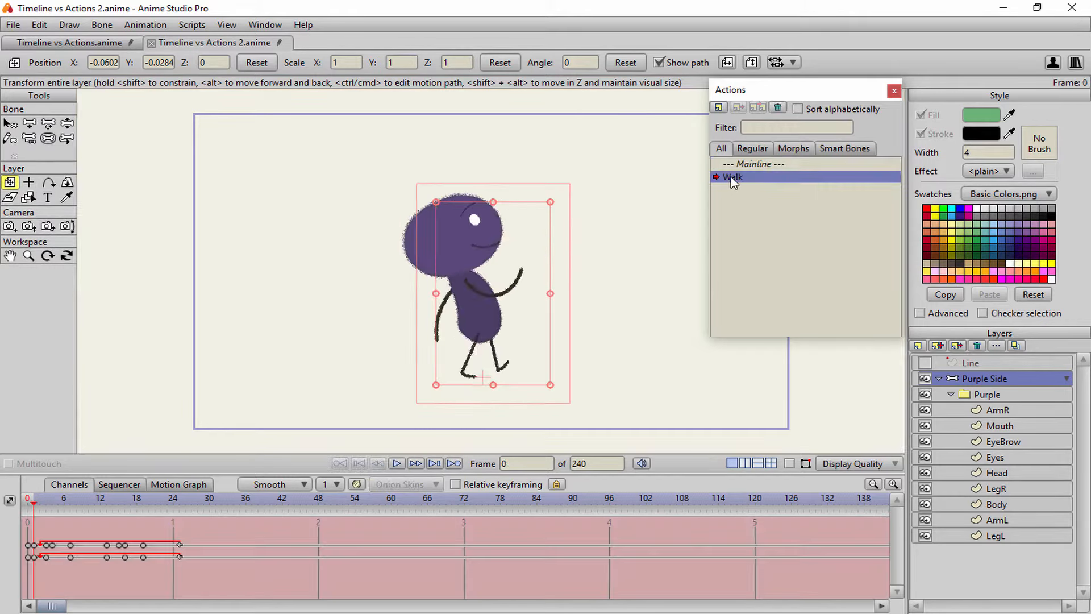
left_click(397, 464)
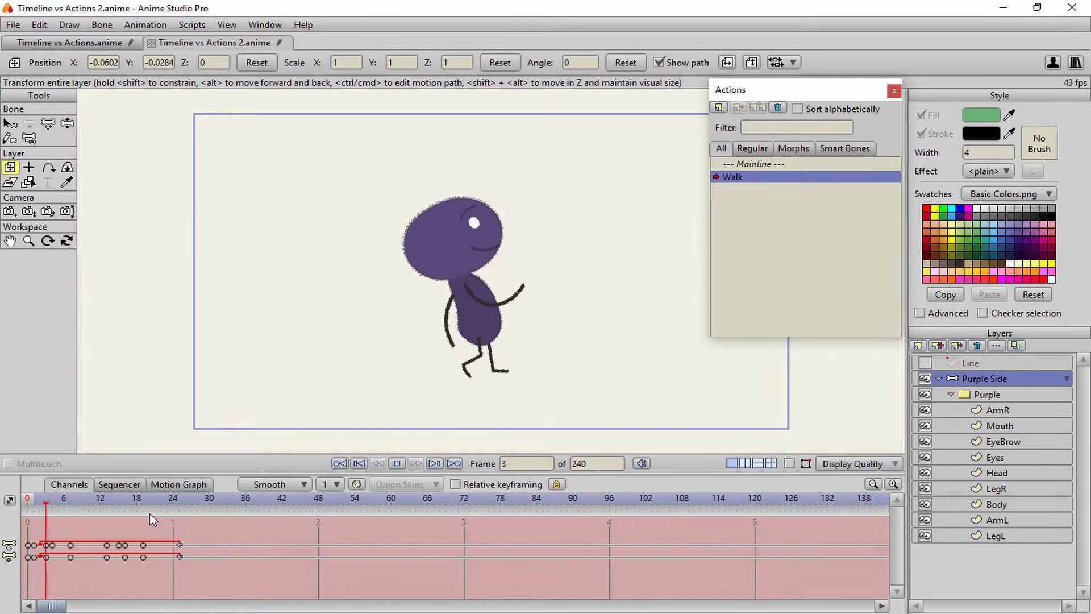
left_click(397, 464)
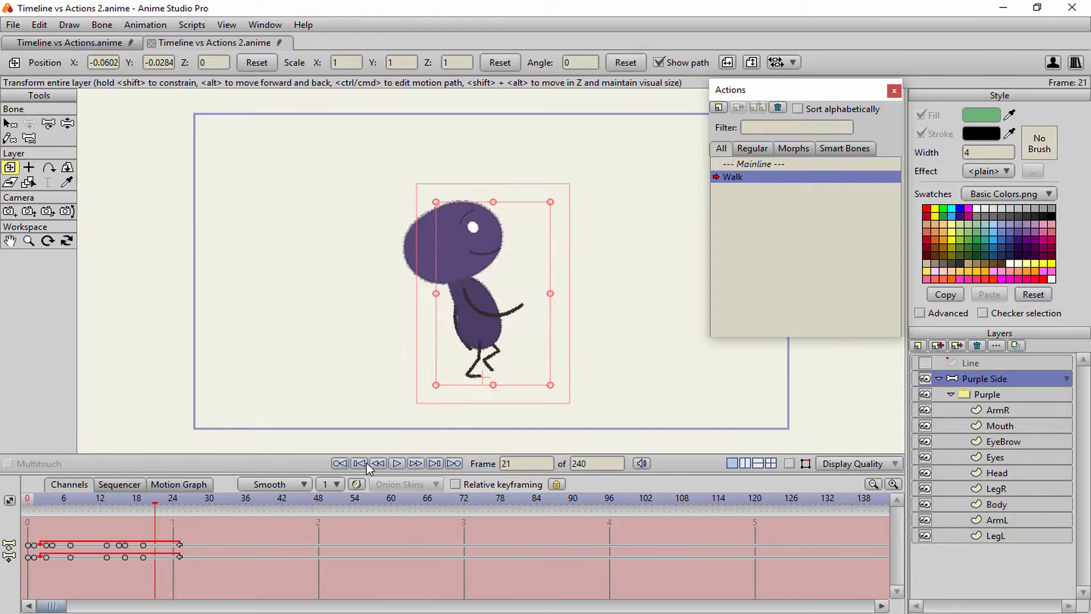
left_click(767, 166)
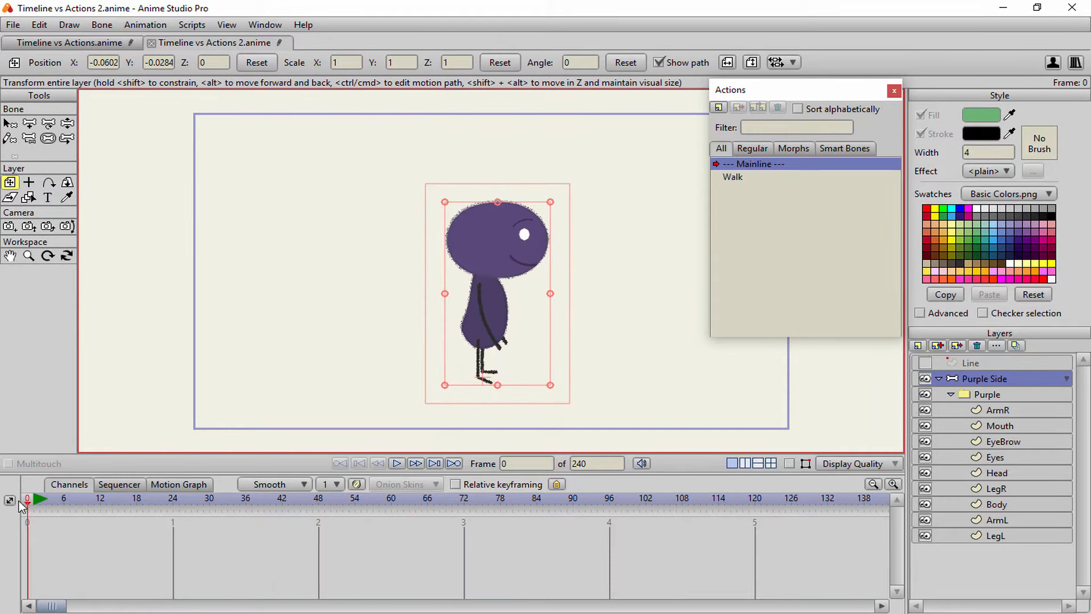
- Insert a reference to the Walk action at frame 1 of the Mainline timeline
left_click(36, 504)
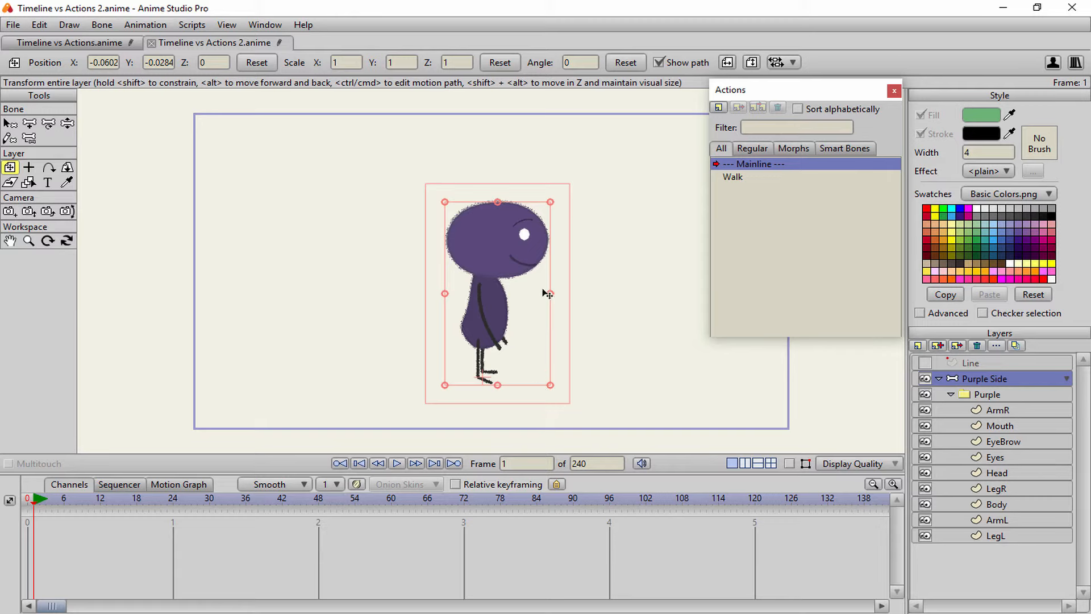
right_click(738, 176)
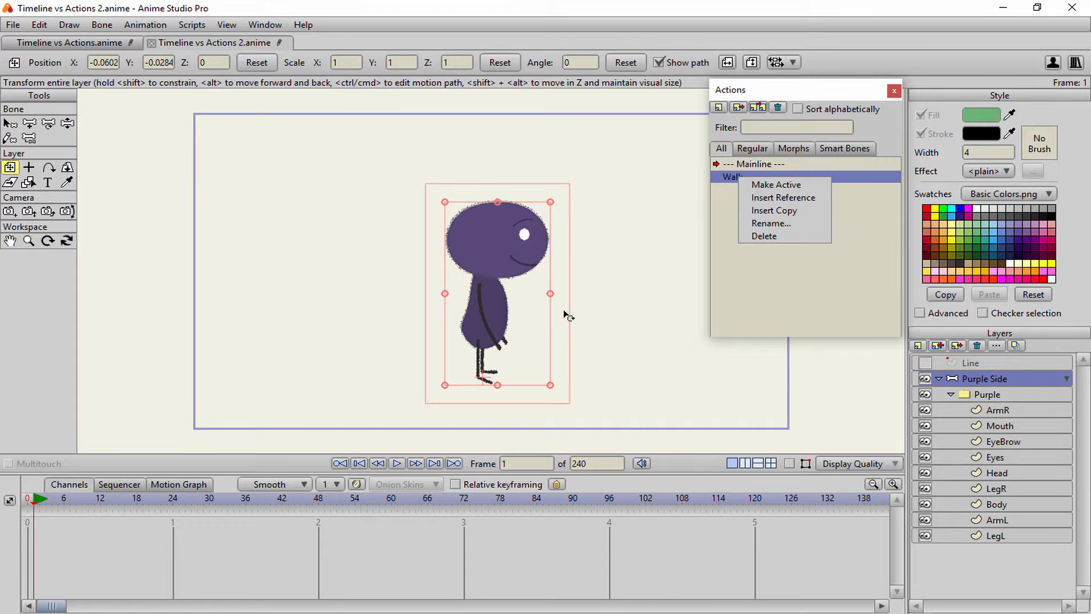
left_click(779, 197)
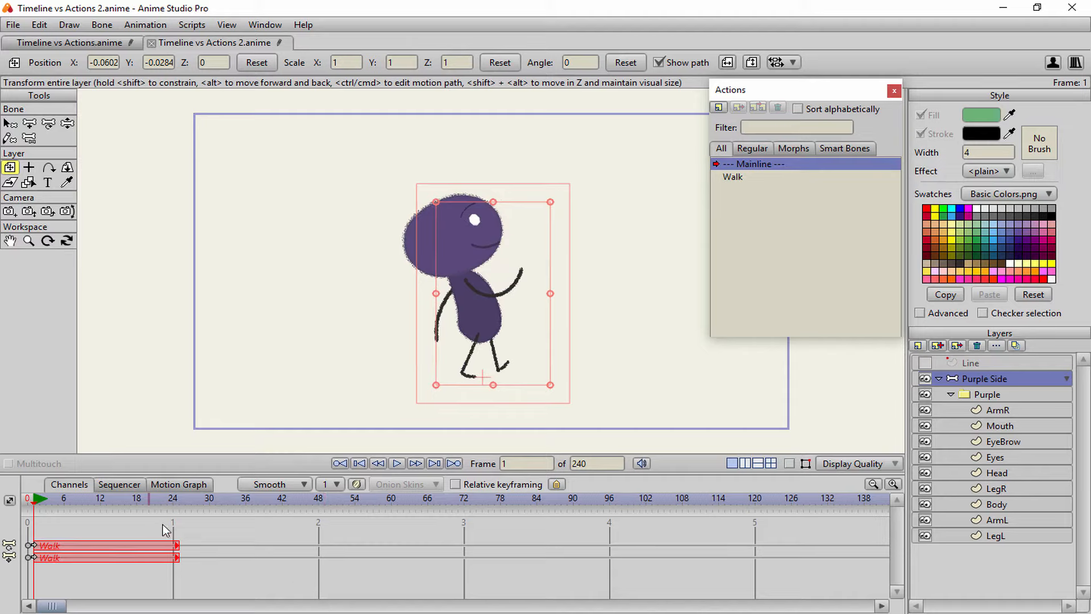
- Play back Mainline with the referenced Walk action and rewind to frame 0
left_click(397, 464)
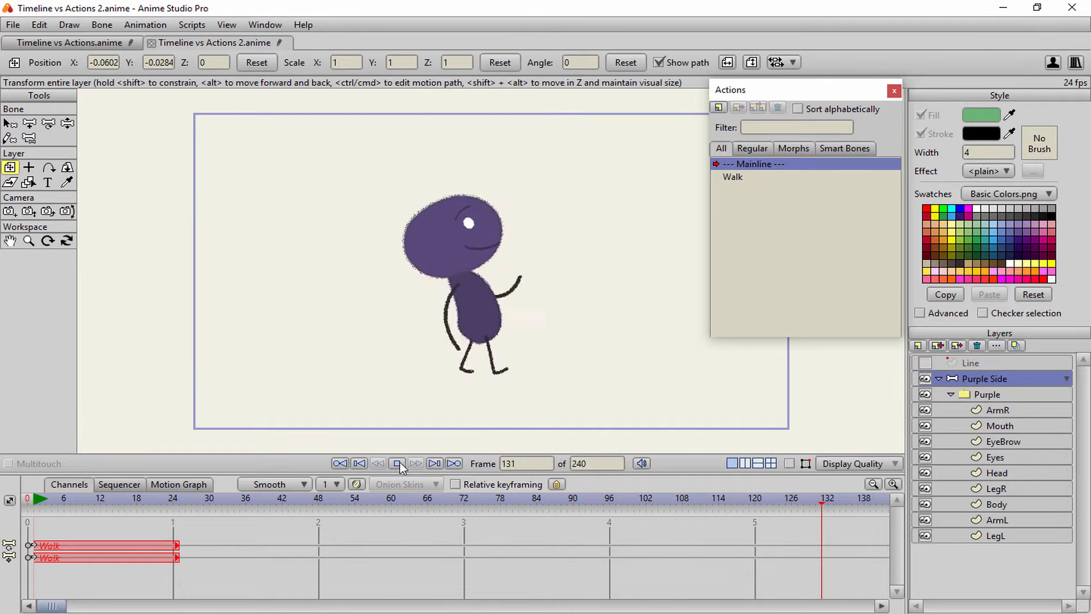
left_click(403, 464)
left_click(359, 463)
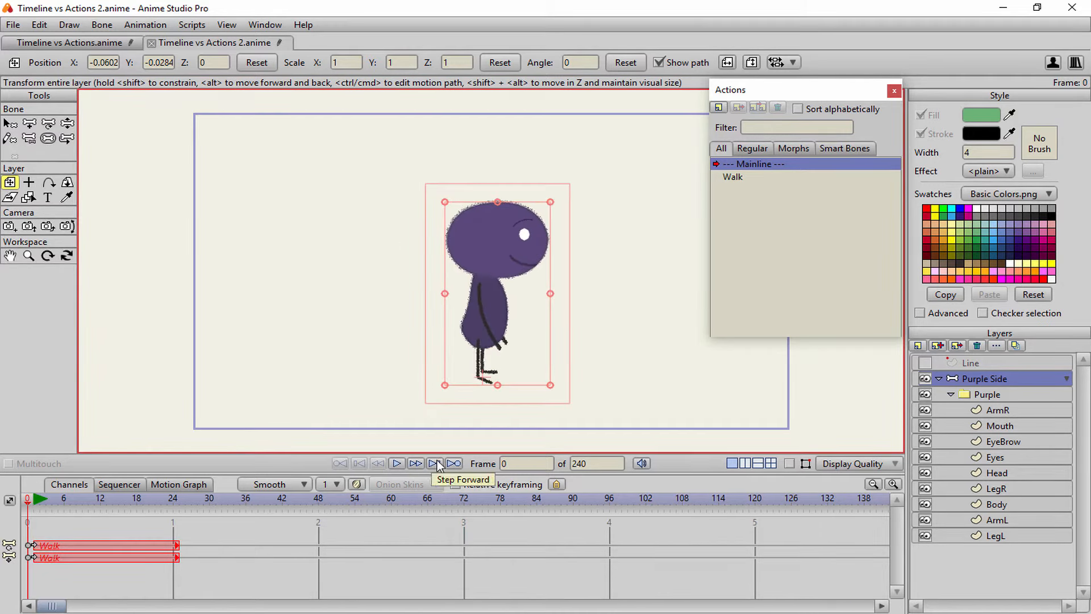
- Collapse the Purple Side layer and add a new vector layer named Bug above it
left_click(939, 378)
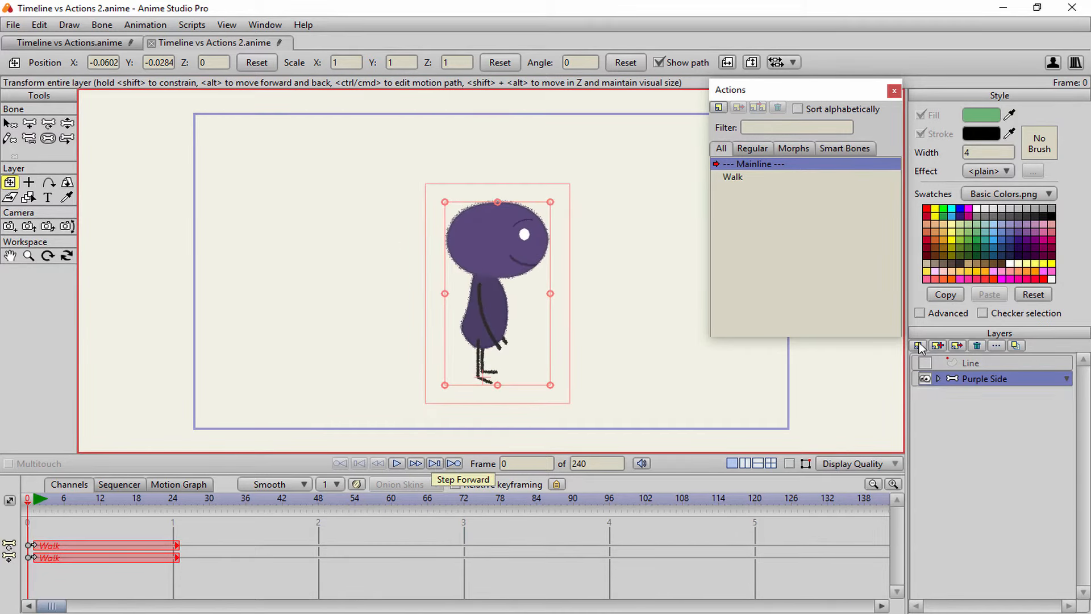
left_click(919, 346)
left_click(934, 361)
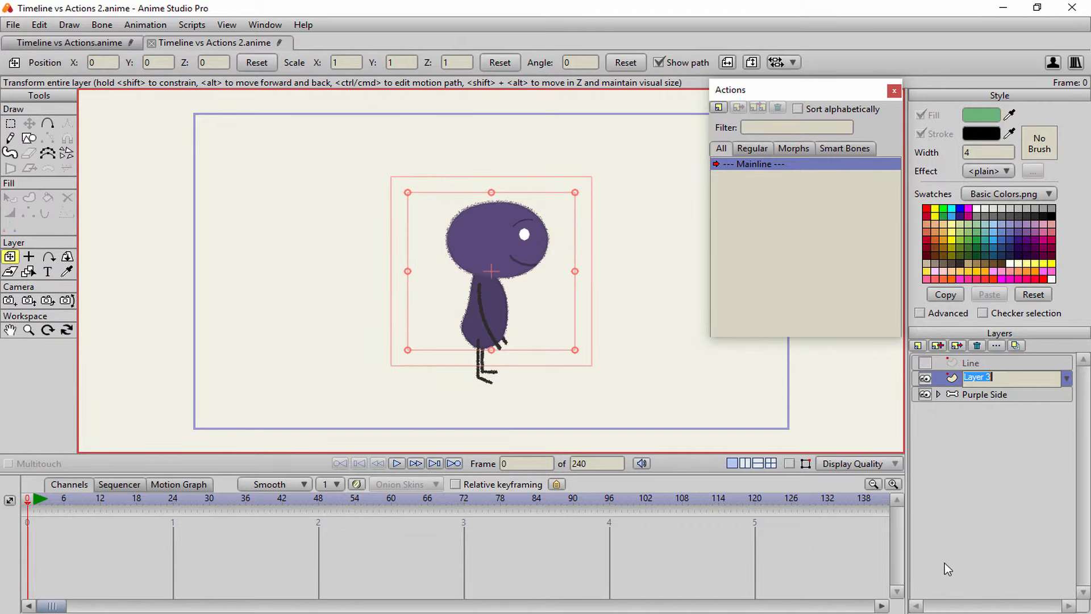
type("Bug")
key("Return")
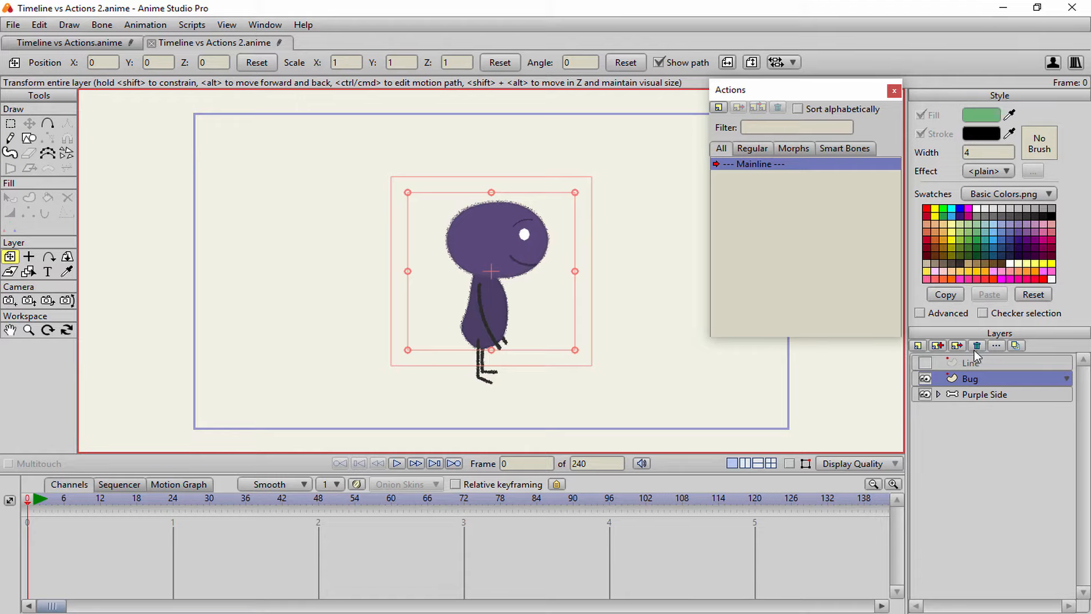
- Draw a small filled green oval on the Bug layer, just outside the right edge of the frame near foot level
left_click(29, 138)
scroll(604, 349, "down", 2)
scroll(610, 337, "up", 3)
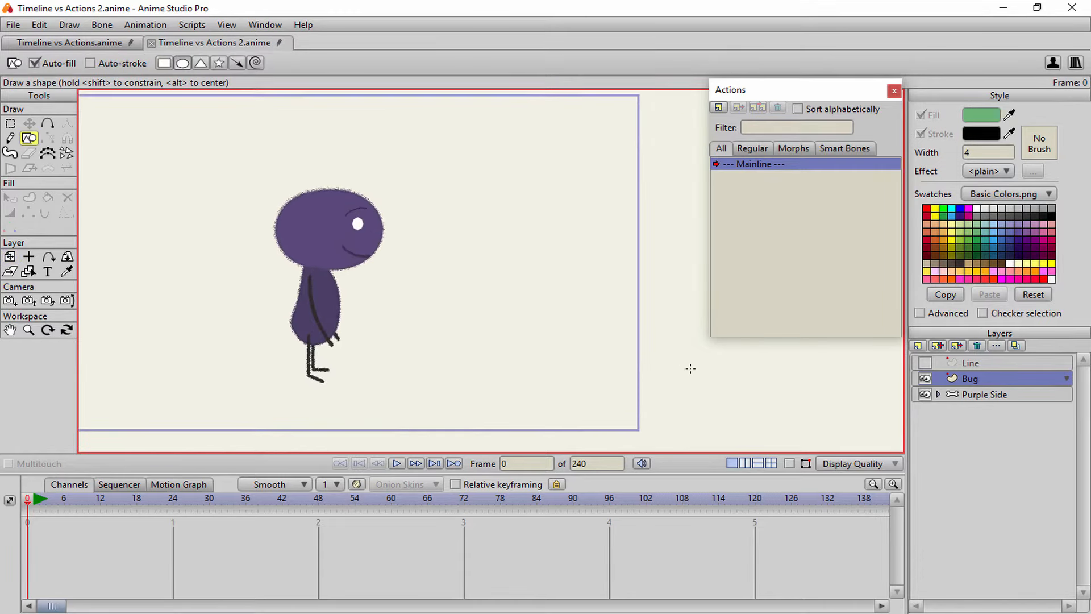
mouse_move(659, 371)
left_mouse_down()
mouse_move(679, 383)
mouse_move(671, 392)
left_mouse_up()
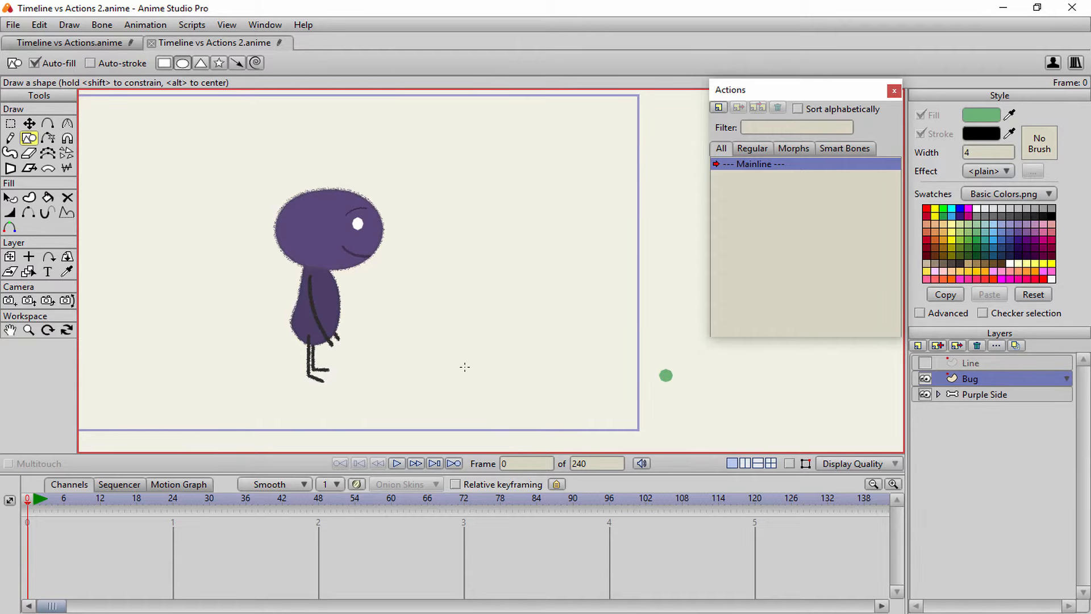
- Add keyframes to the Purple Side layer's bone channels at frame 60 of Mainline
scroll(465, 367, "down", 3)
scroll(461, 359, "up", 1)
left_click_drag(452, 358, 516, 371)
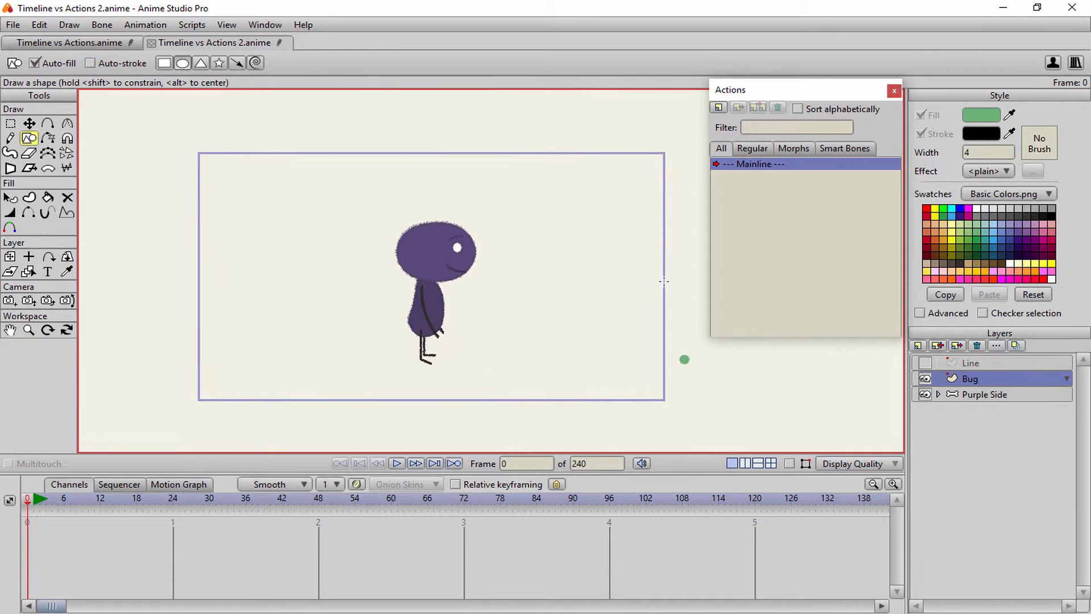
left_click(975, 396)
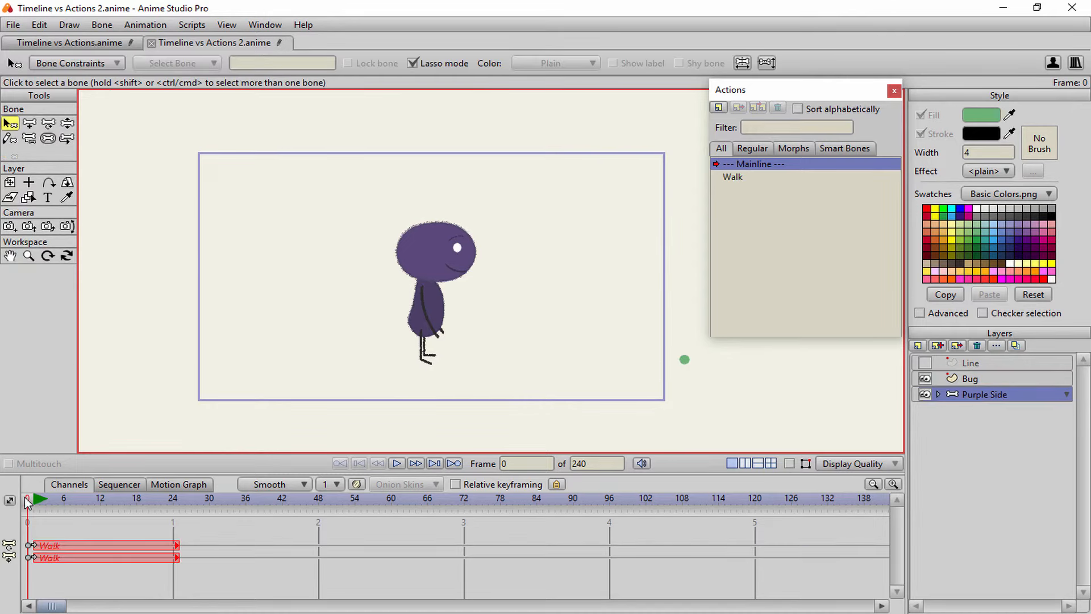
left_click_drag(25, 497, 392, 504)
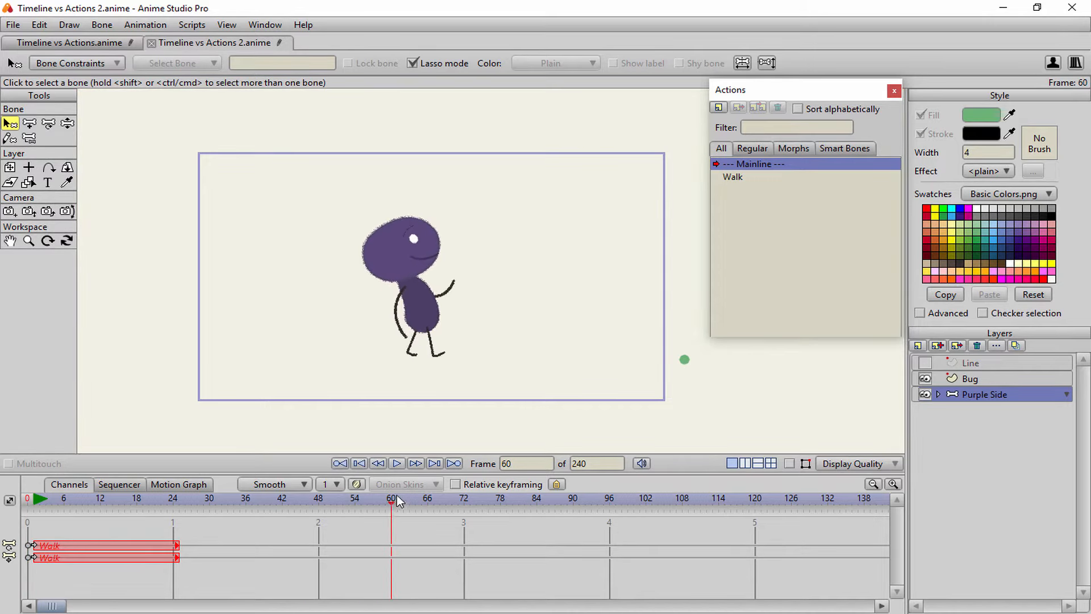
mouse_move(390, 504)
left_mouse_down()
mouse_move(137, 500)
mouse_move(393, 484)
left_mouse_up()
key("ctrl+v")
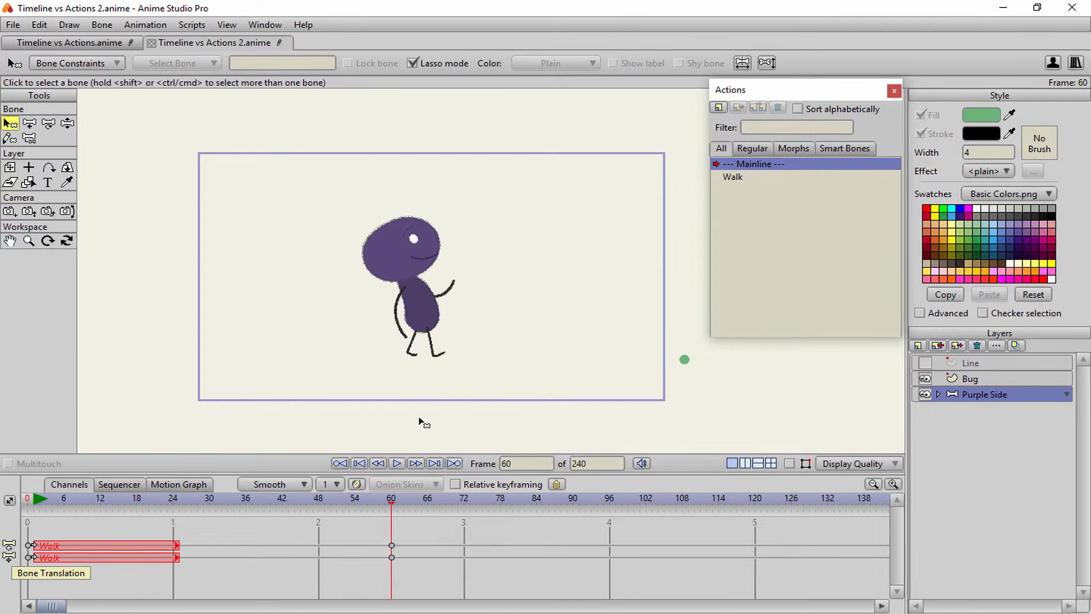
- Play back Mainline from about frame 30 past the frame 60 keyframes to review how the walk ends
scroll(451, 314, "up", 3)
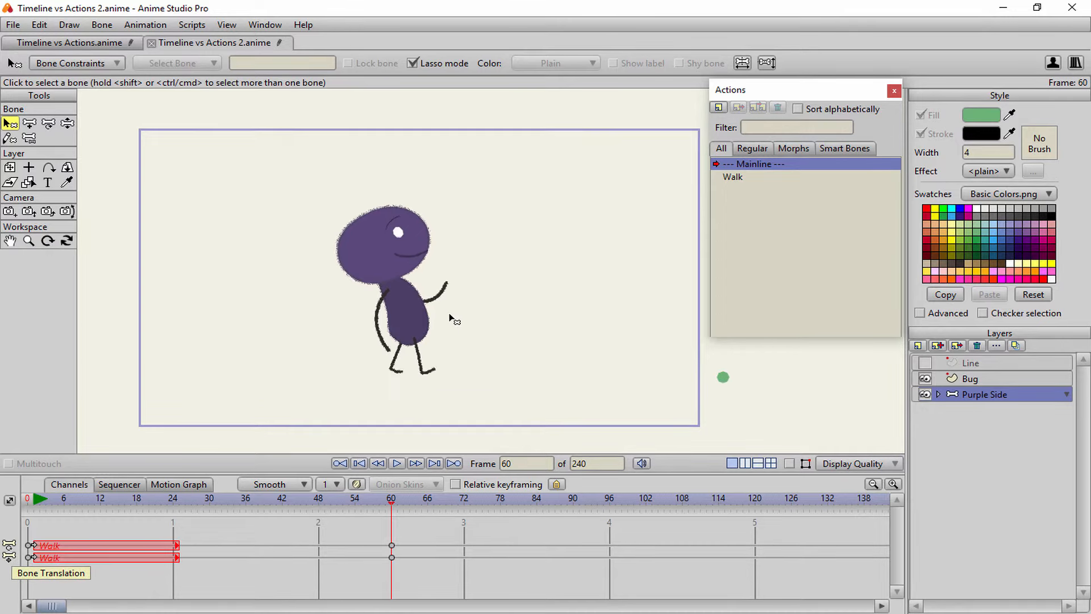
left_click(208, 500)
left_click(397, 462)
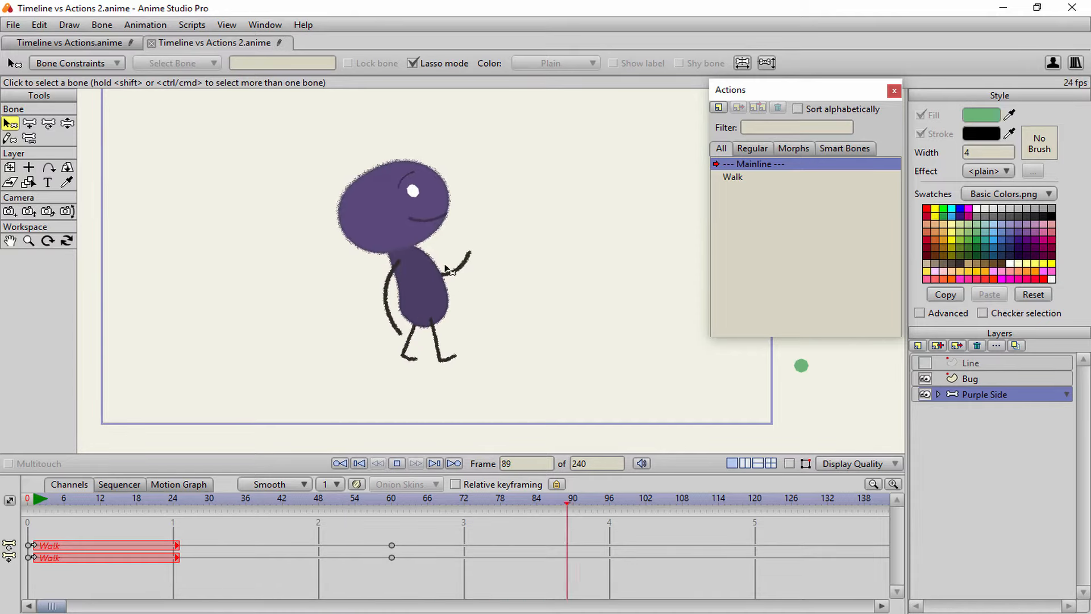
left_click(397, 463)
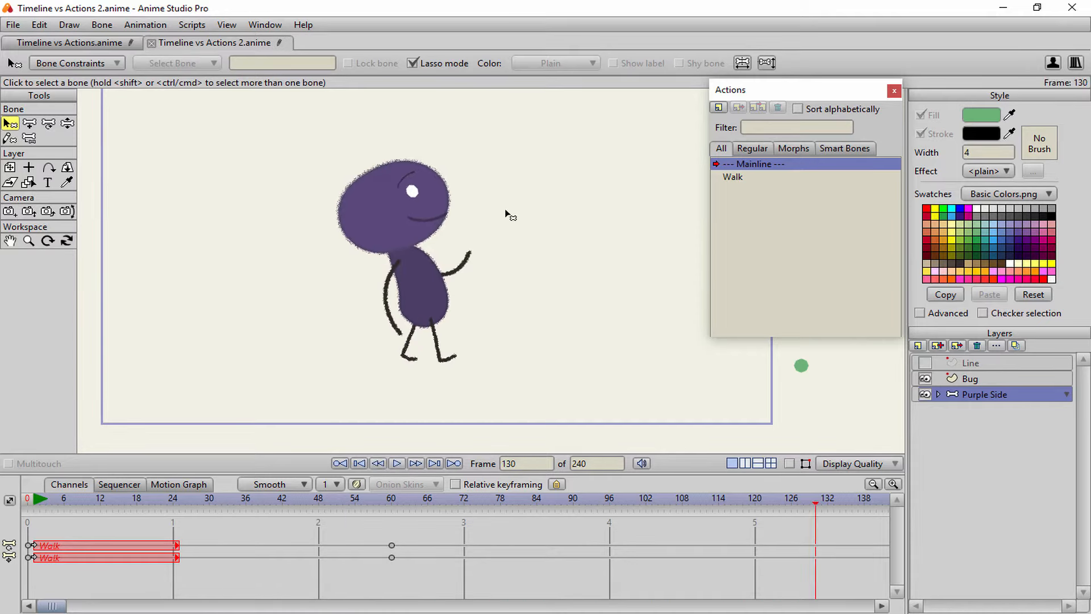
- Expand the Purple Side layer and check the frame 60 keyframes on the Mouth, EyeBrow and Eyes layers
left_click(939, 394)
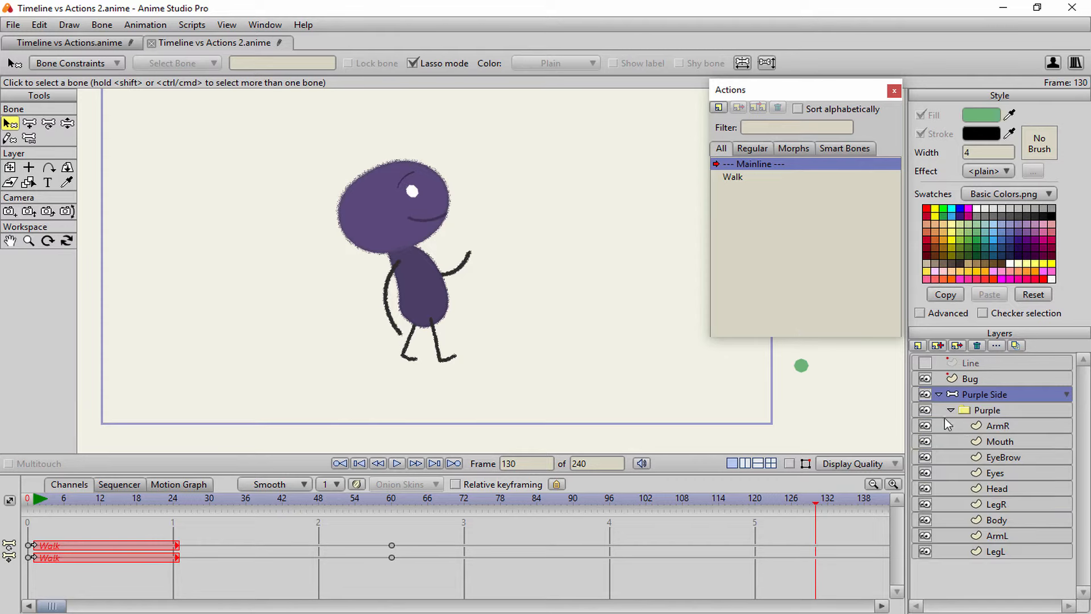
left_click(391, 501)
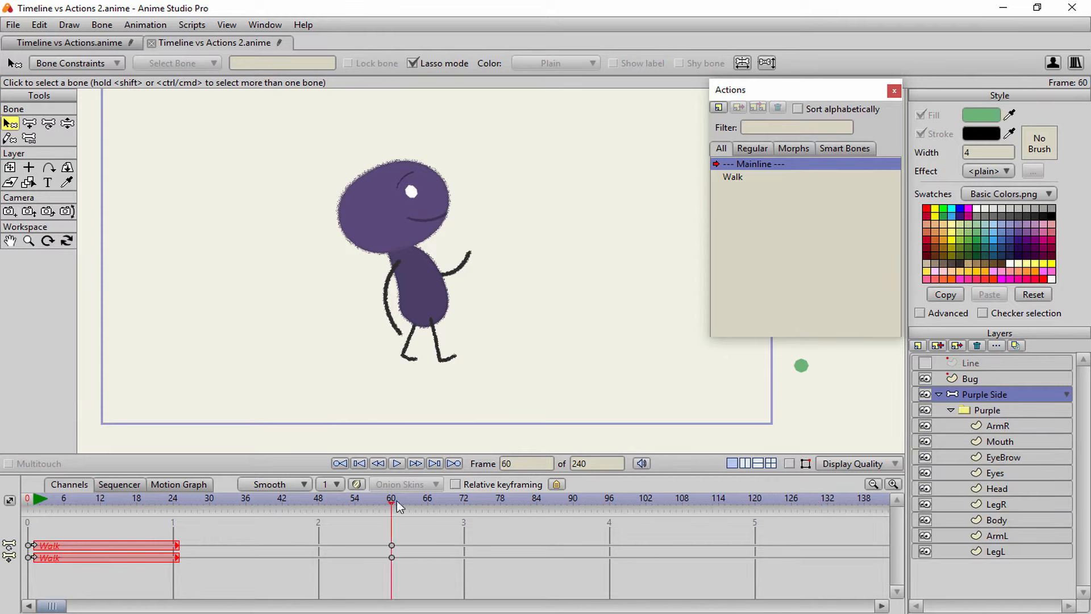
left_click(962, 445)
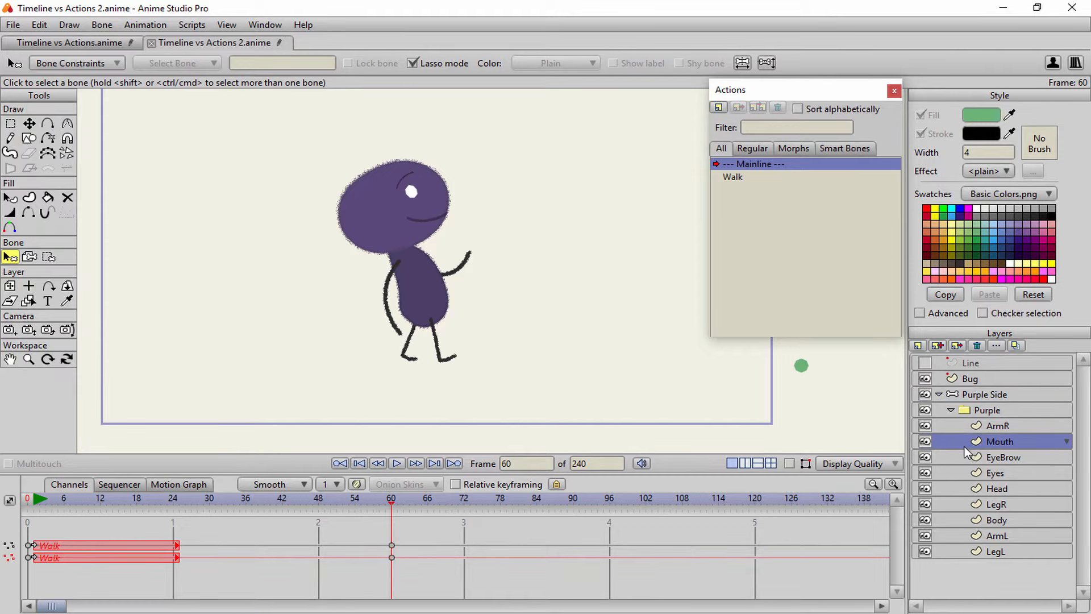
left_click(962, 460)
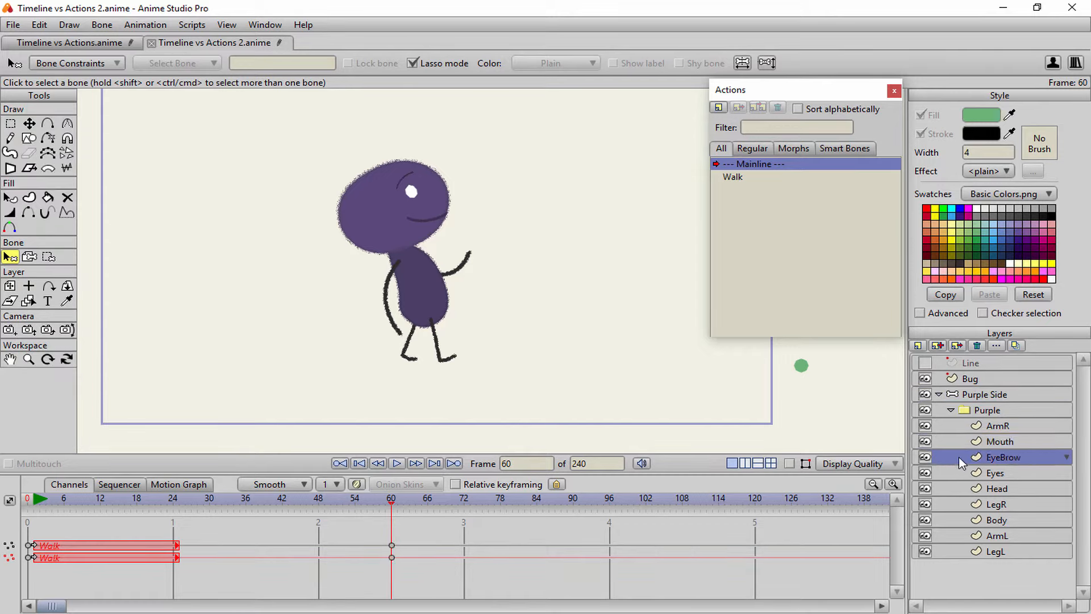
left_click(955, 483)
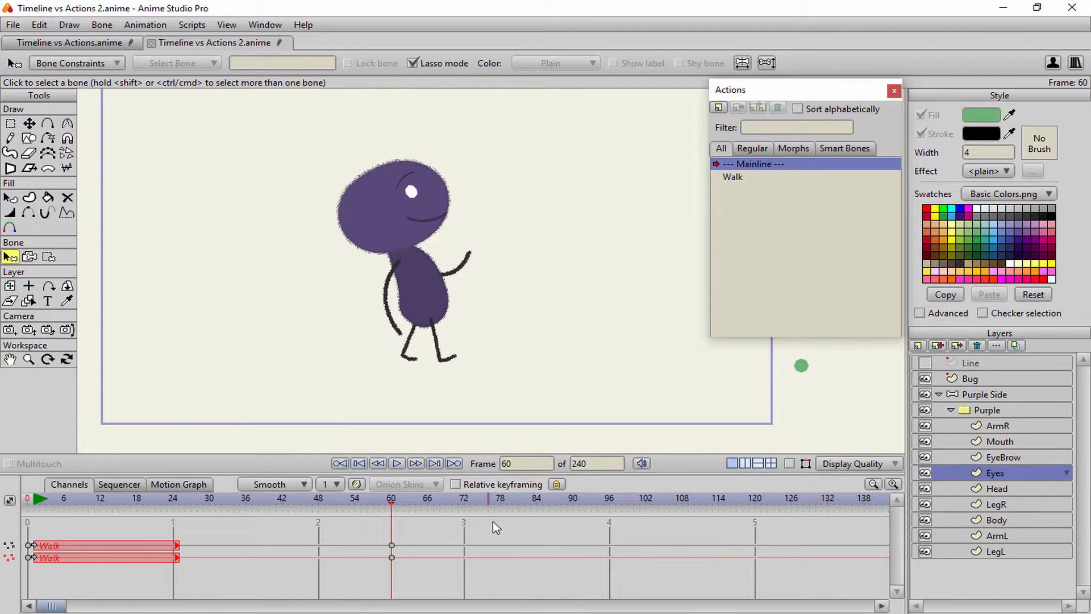
- Play back the animation from frame 41 through the frame 60 stop
left_click(277, 499)
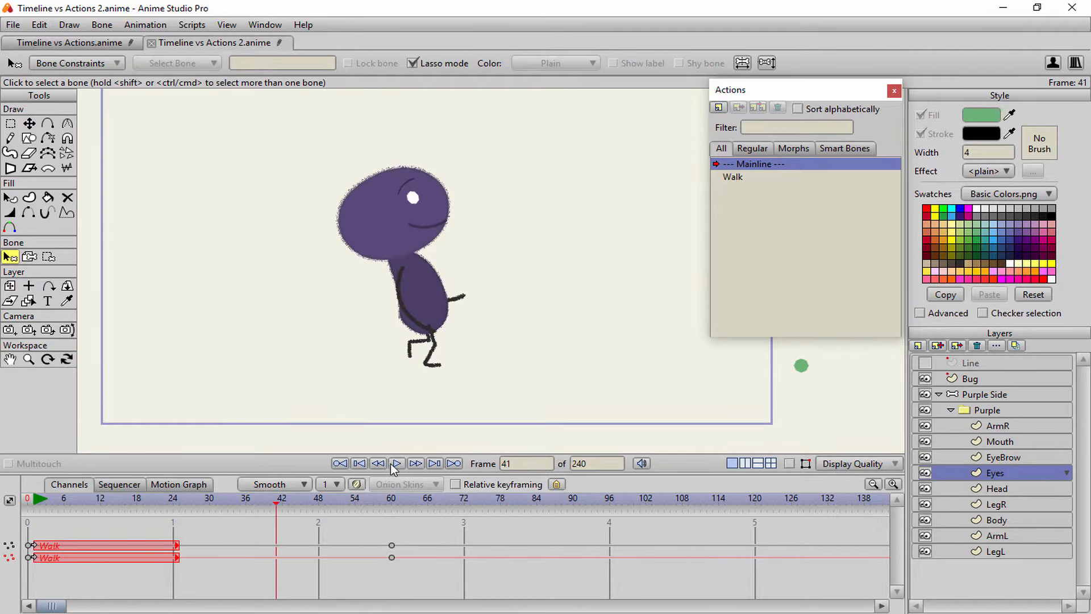
left_click(396, 463)
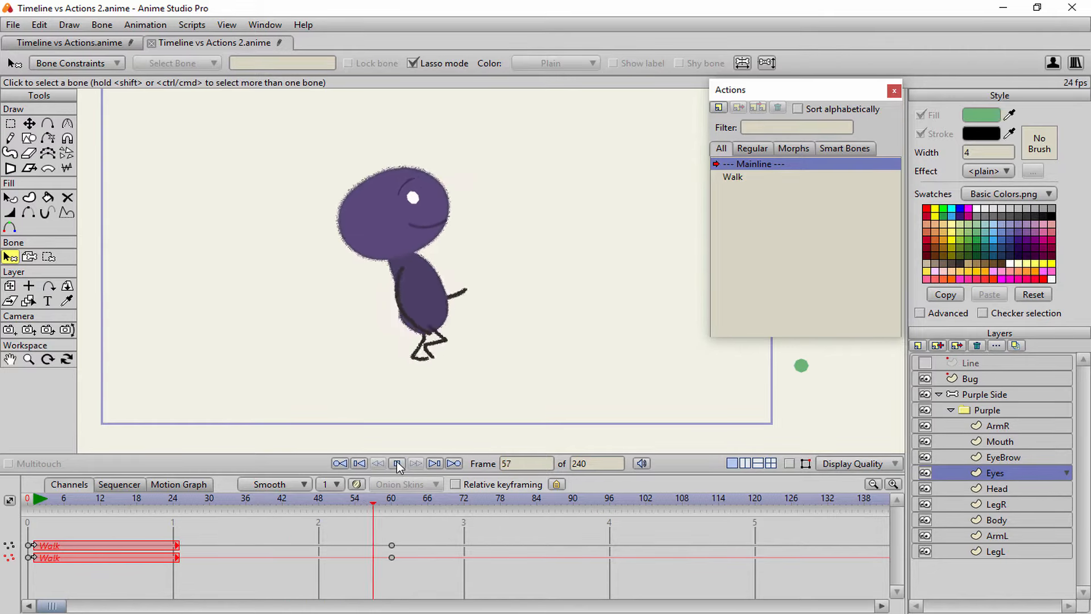
left_click(396, 463)
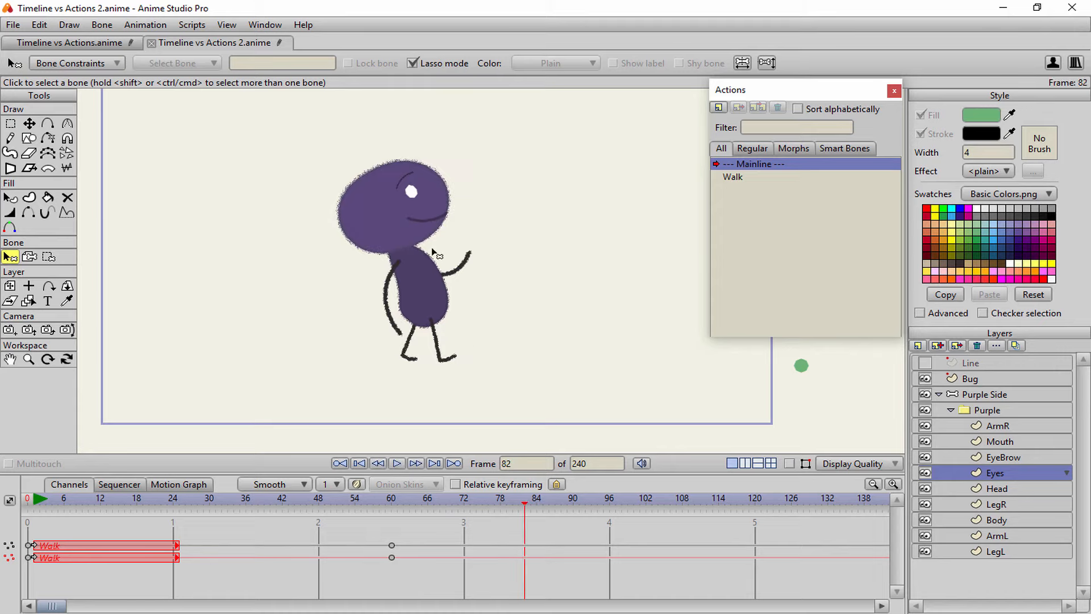
- Go to frame 72, collapse the Purple Side layer group and turn on the display of its bones
left_click(462, 498)
left_click(950, 410)
left_click(939, 396)
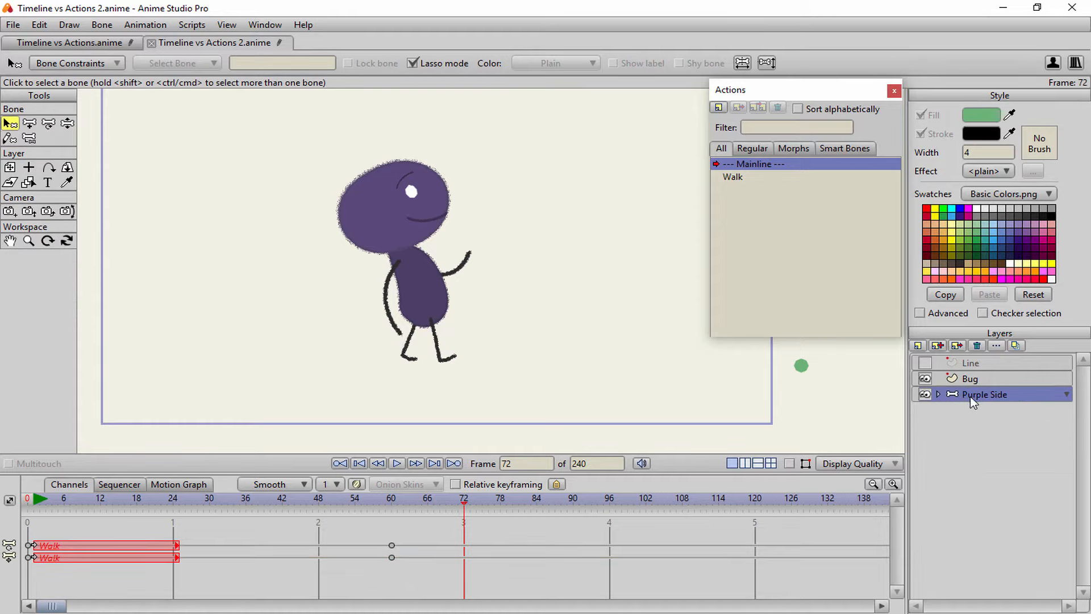
left_click(790, 463)
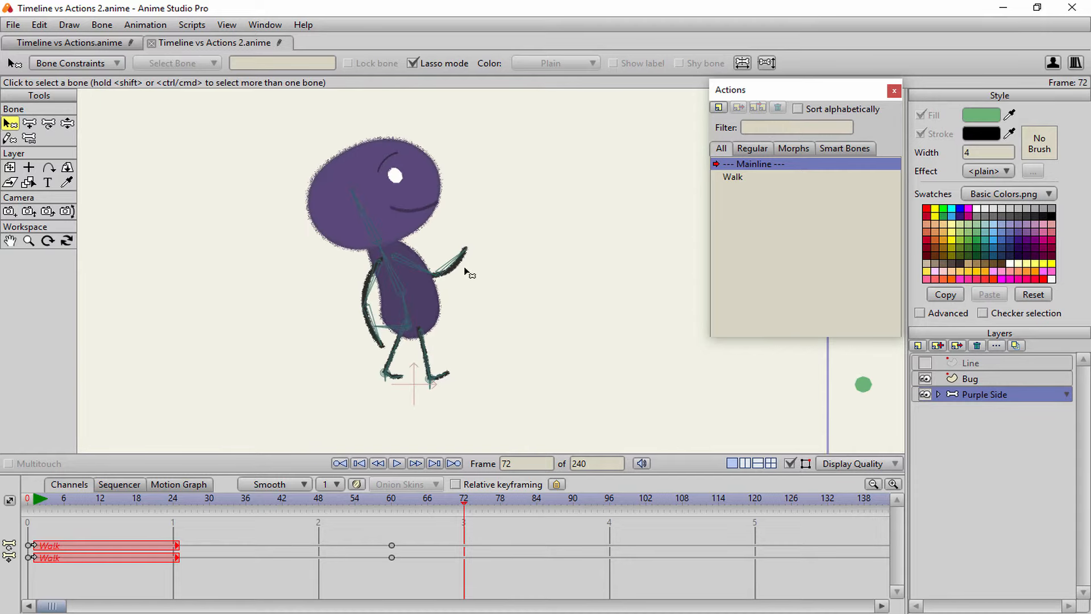
- Pose the character at frame 72 by straightening the torso upright and lowering both arms to its sides
key("z")
left_click_drag(403, 274, 423, 251)
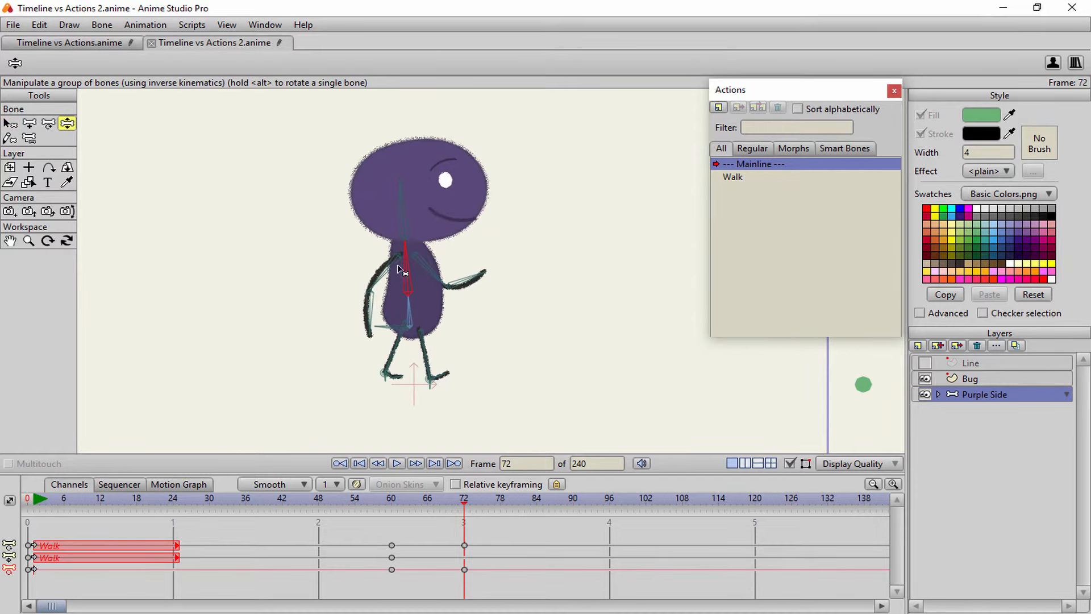
left_click(404, 311)
left_click_drag(433, 277, 536, 238)
- Bring both feet flat under the body at frame 72 and straighten the upper bone of the far arm
scroll(414, 372, "up", 4)
left_click_drag(461, 366, 486, 350)
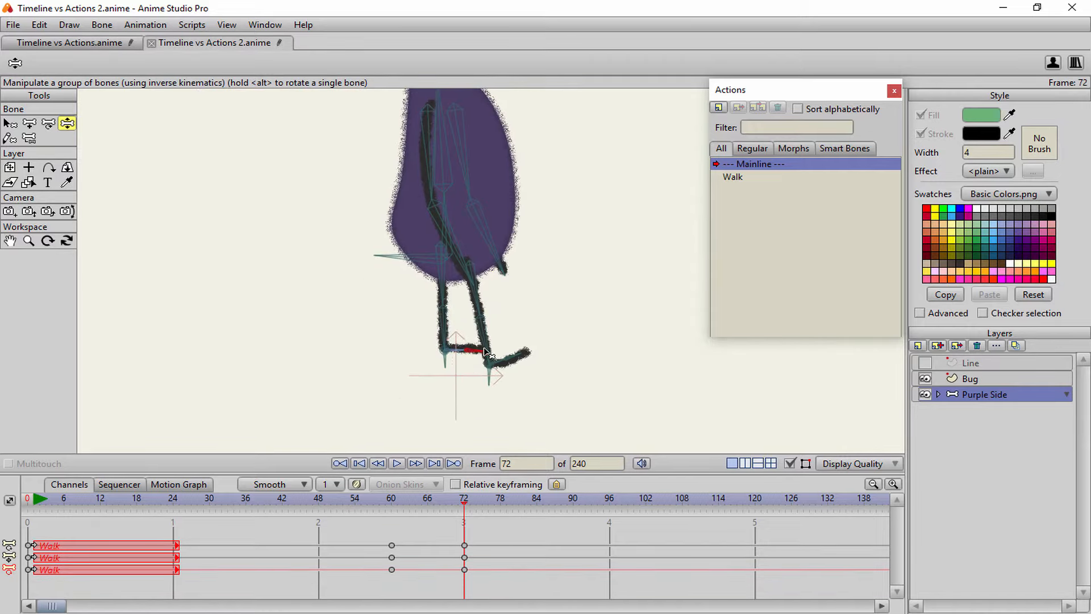
mouse_move(490, 388)
left_mouse_down()
mouse_move(443, 397)
mouse_move(470, 383)
mouse_move(503, 391)
mouse_move(475, 386)
left_mouse_up()
scroll(522, 309, "down", 4)
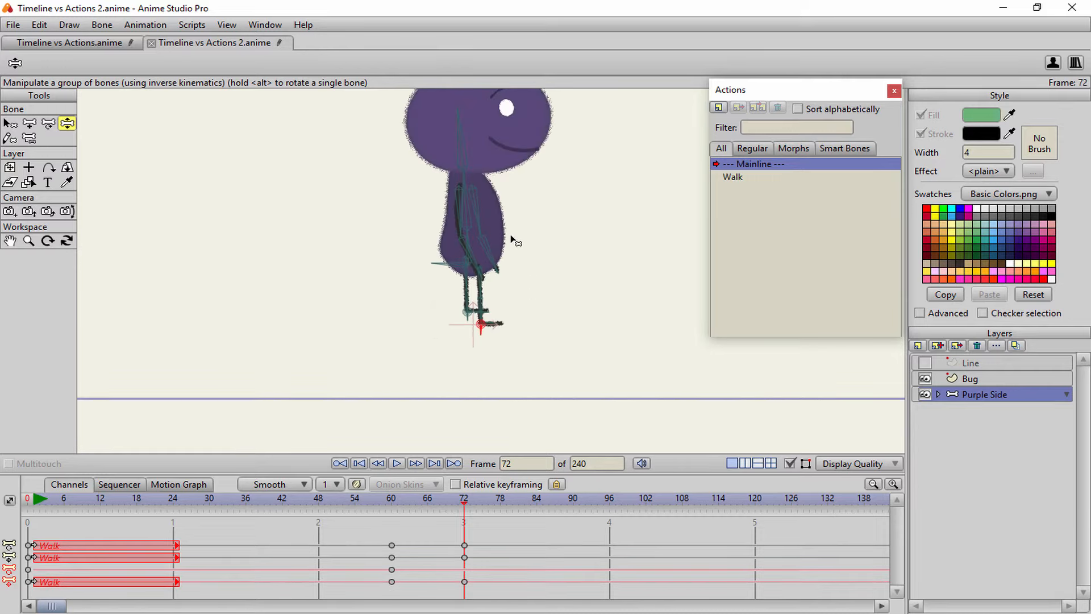
scroll(512, 241, "up", 3)
left_click_drag(469, 165, 462, 167)
mouse_move(467, 234)
left_mouse_down()
mouse_move(481, 221)
mouse_move(469, 215)
left_mouse_up()
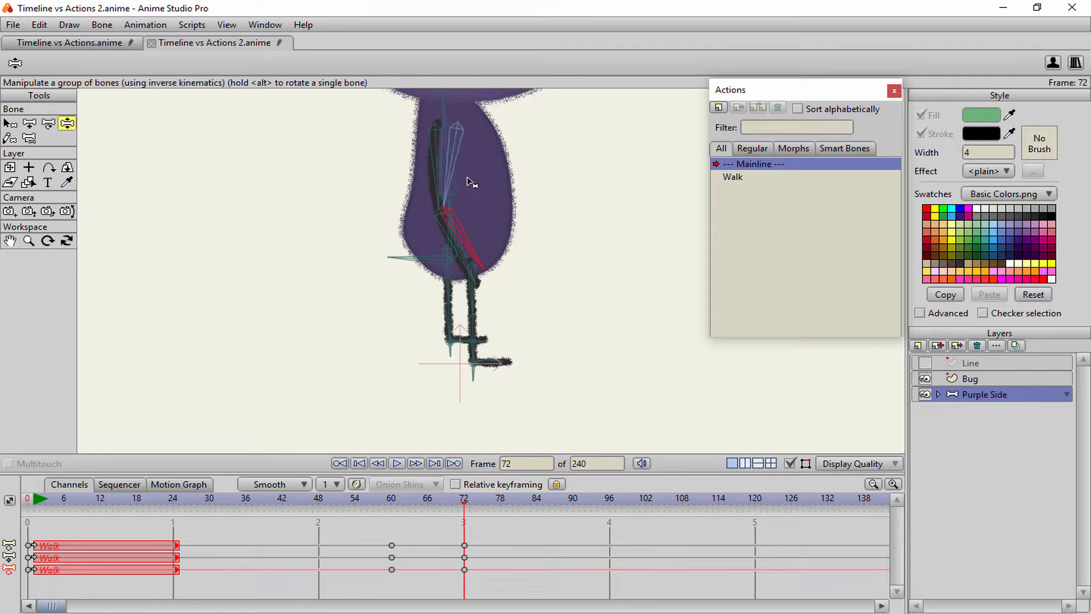
key("ctrl+z")
key("ctrl+shift+z")
key("ctrl+z")
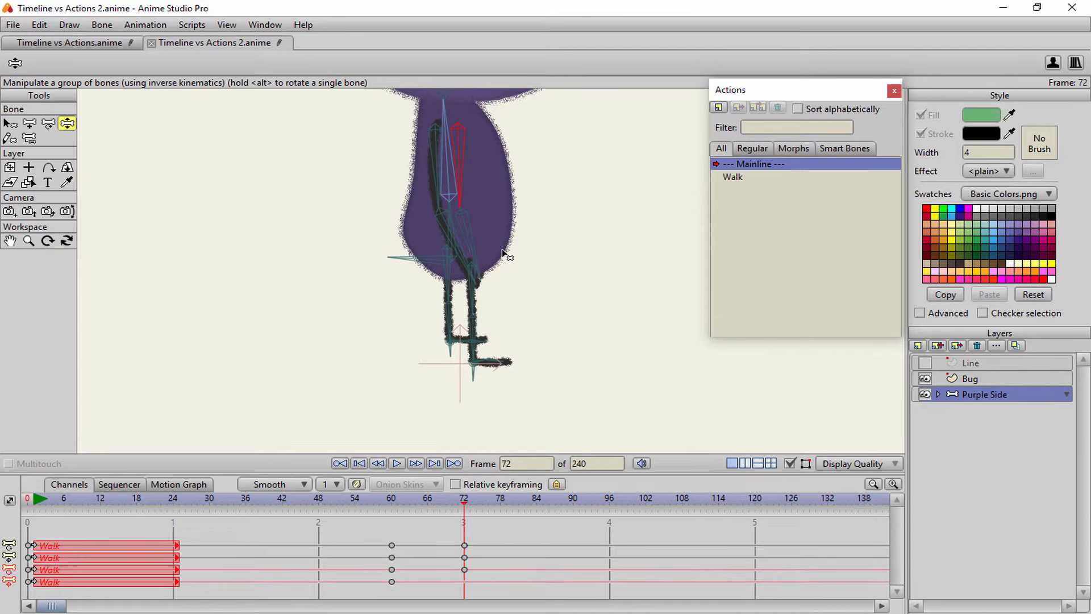
- Scrub between frames 60 and 72 to compare the walking pose with the standing pose
scroll(483, 174, "down", 2)
scroll(483, 174, "up", 1)
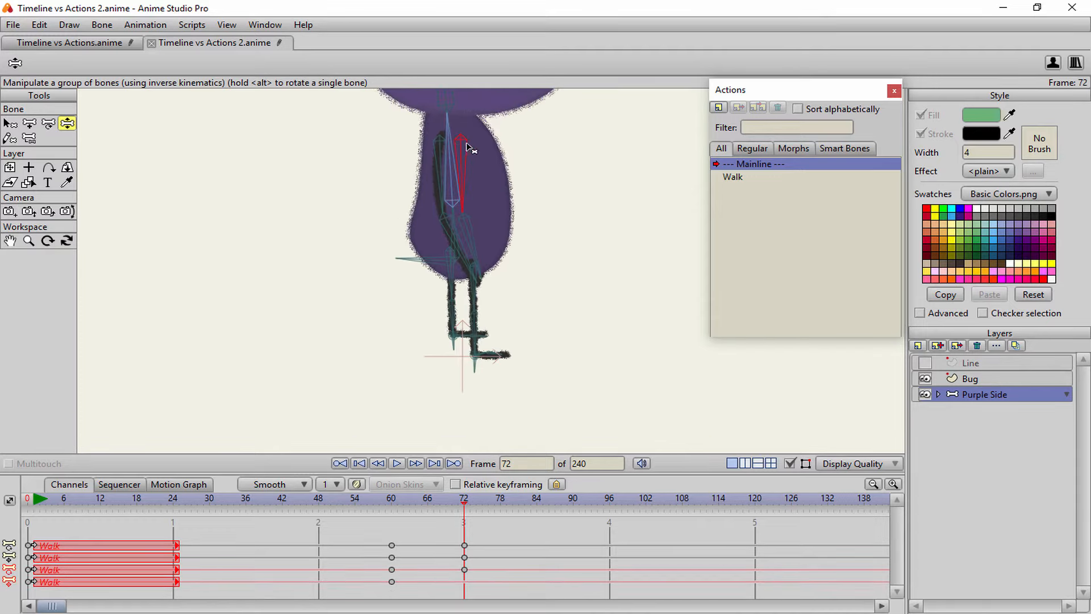
left_click_drag(464, 503, 391, 511)
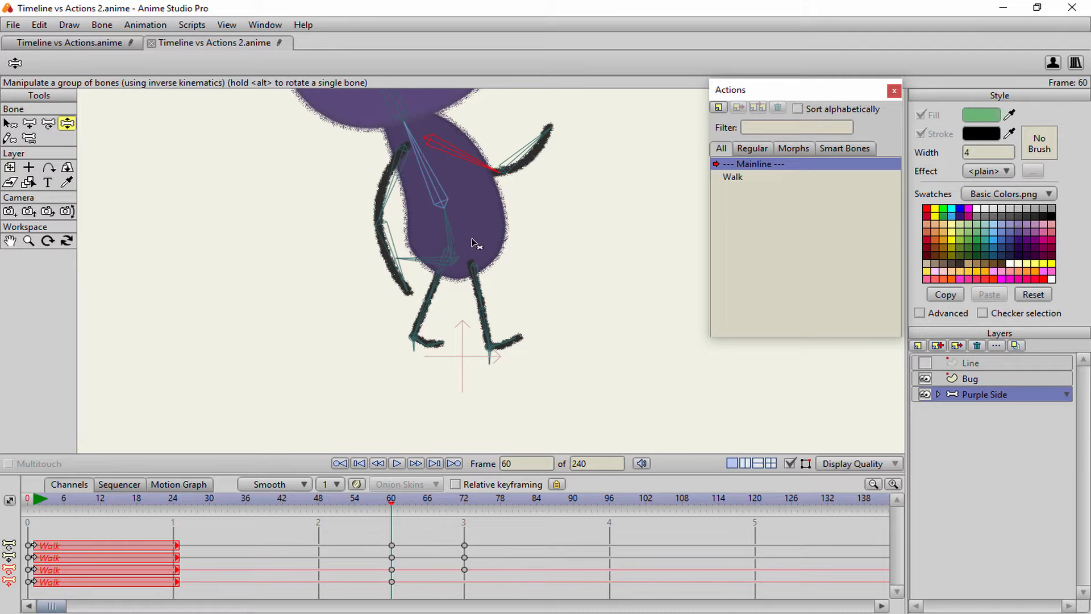
left_click_drag(363, 500, 464, 523)
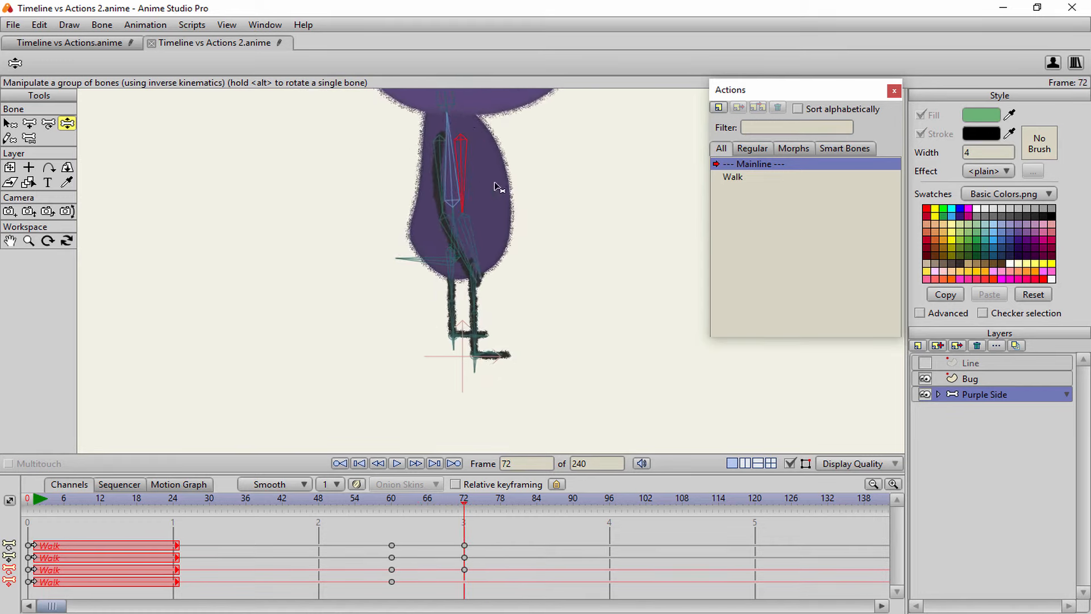
left_click_drag(499, 188, 513, 204)
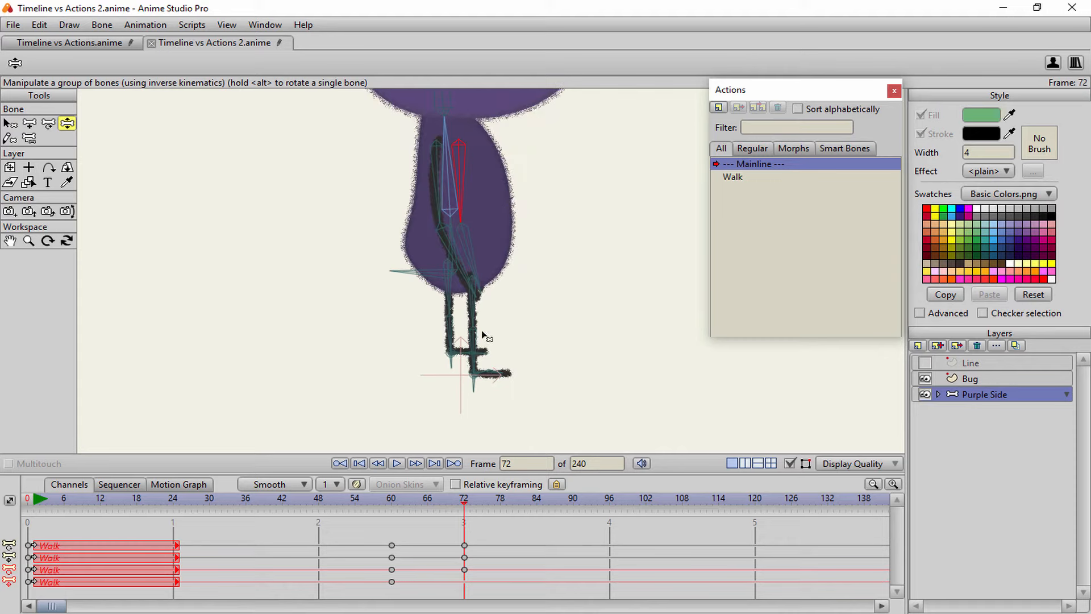
mouse_move(462, 509)
left_mouse_down()
mouse_move(392, 510)
mouse_move(466, 515)
left_mouse_up()
- Move the near leg's upper bone to the rear of the hips at frame 72 and place its foot directly below
scroll(496, 256, "up", 3)
key("t")
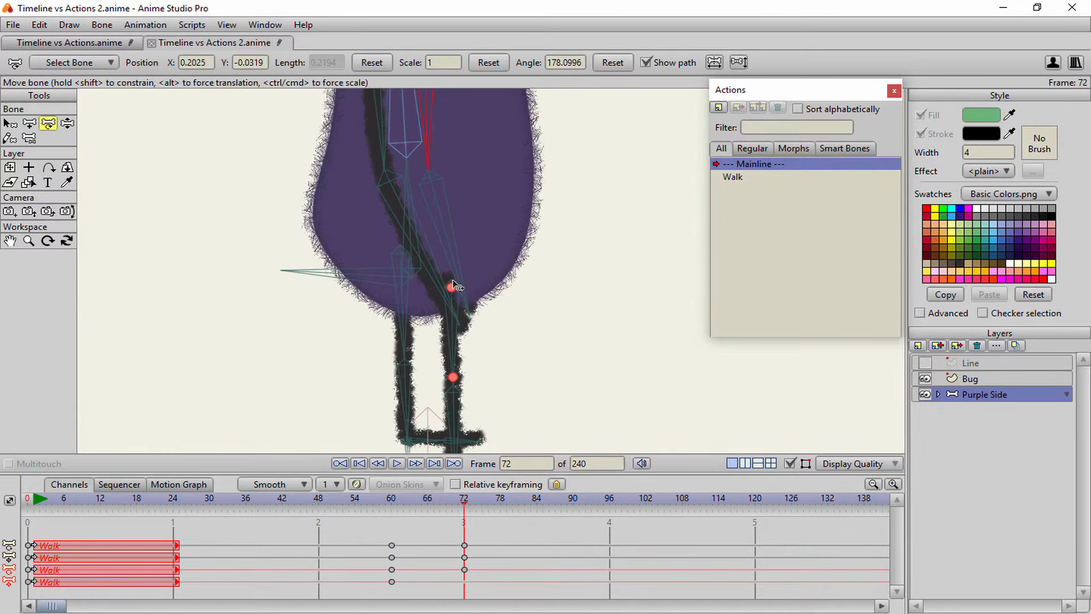
scroll(454, 283, "down", 1)
left_click(461, 285)
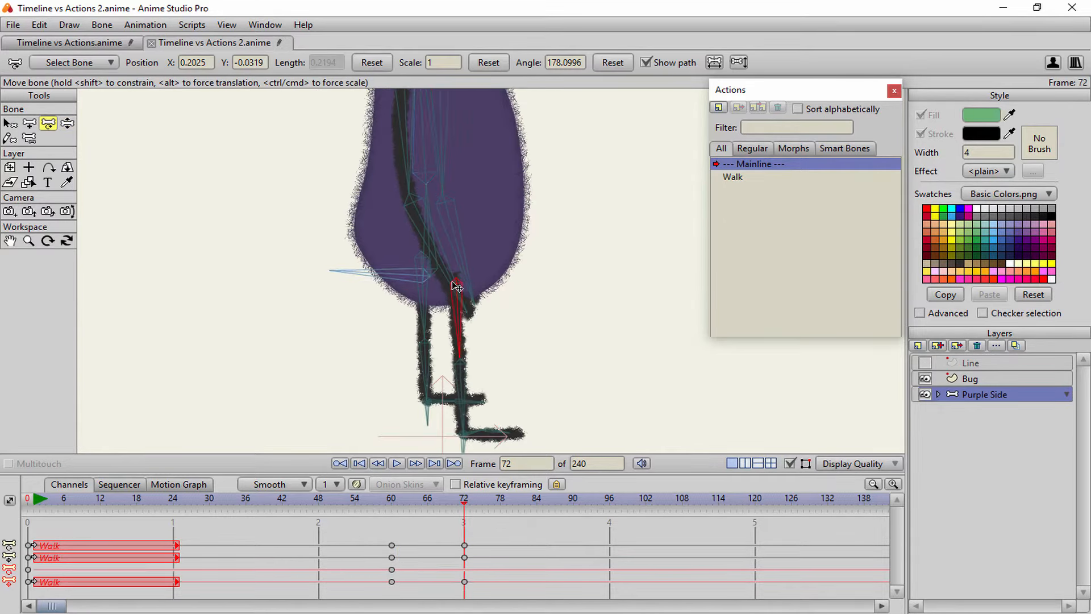
left_click_drag(453, 291, 416, 278)
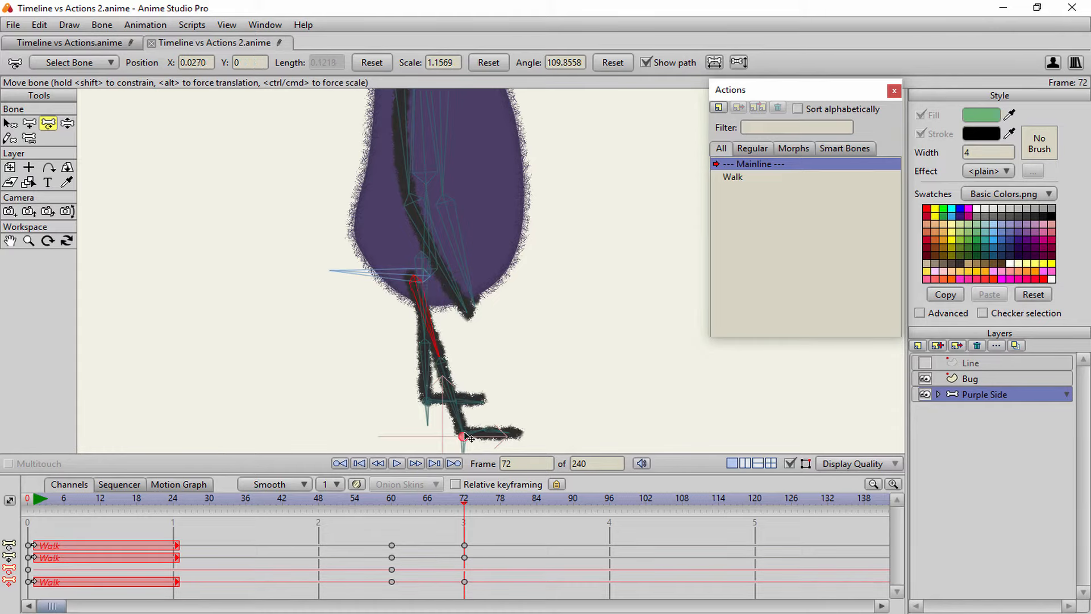
key("z")
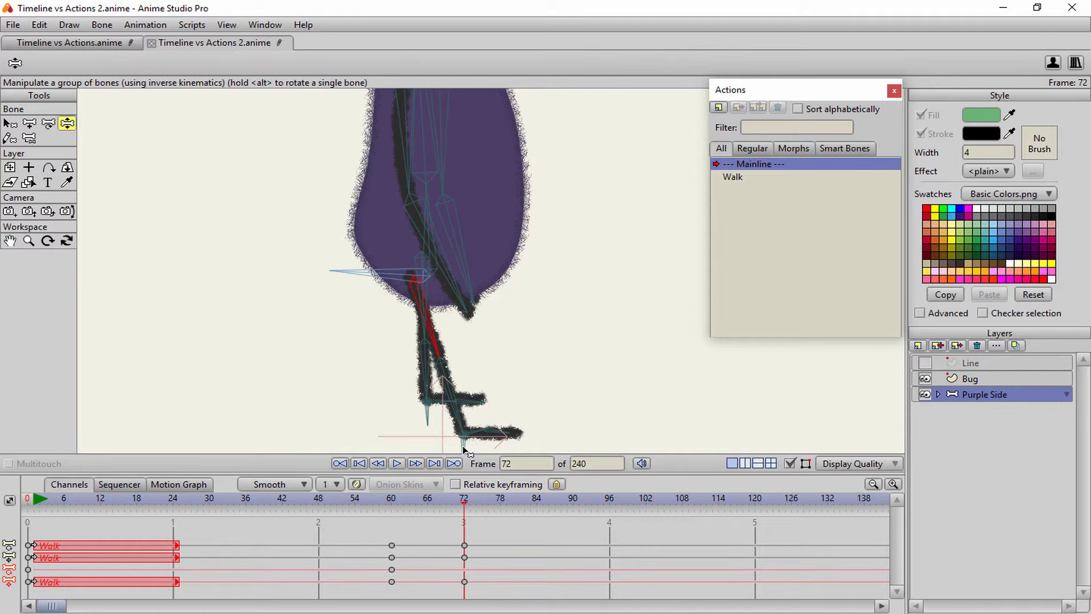
left_click_drag(465, 448, 417, 439)
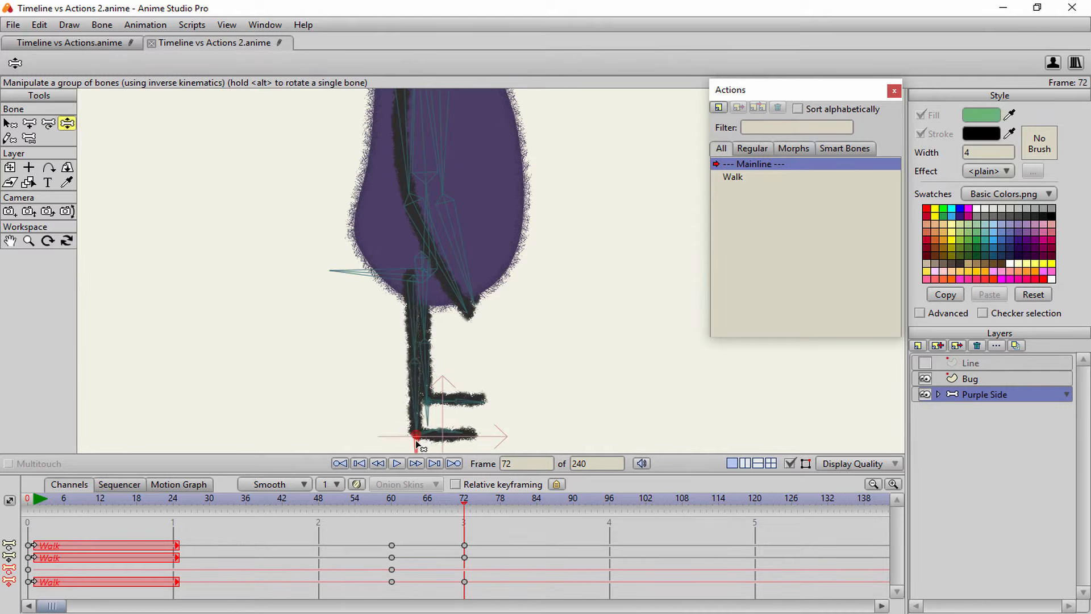
- Move the far leg's upper bone toward the front of the body at frame 72 and place its foot below it
key("t")
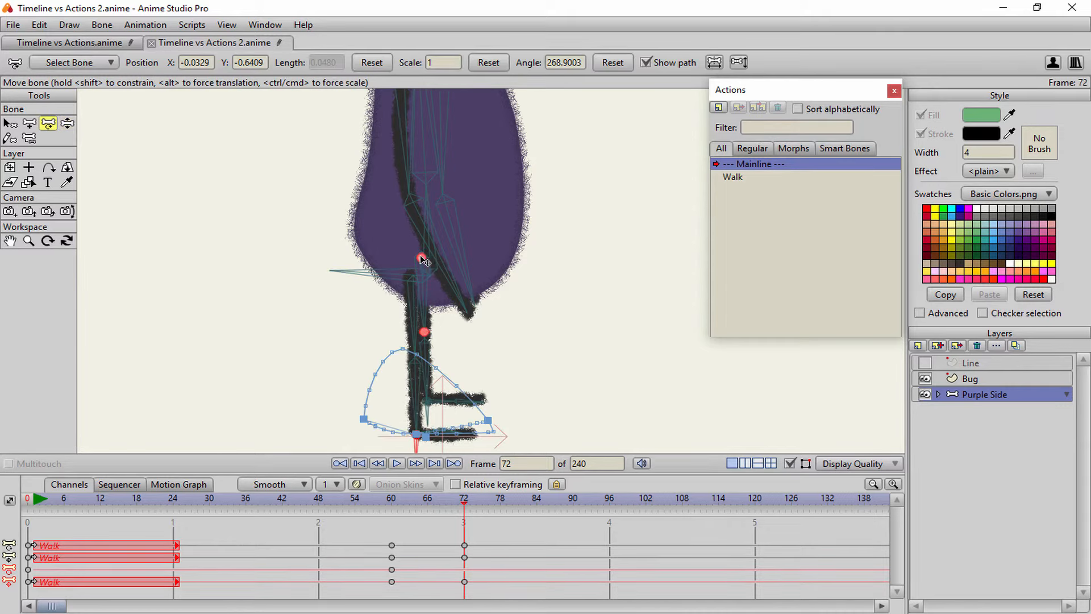
left_click_drag(424, 261, 479, 258)
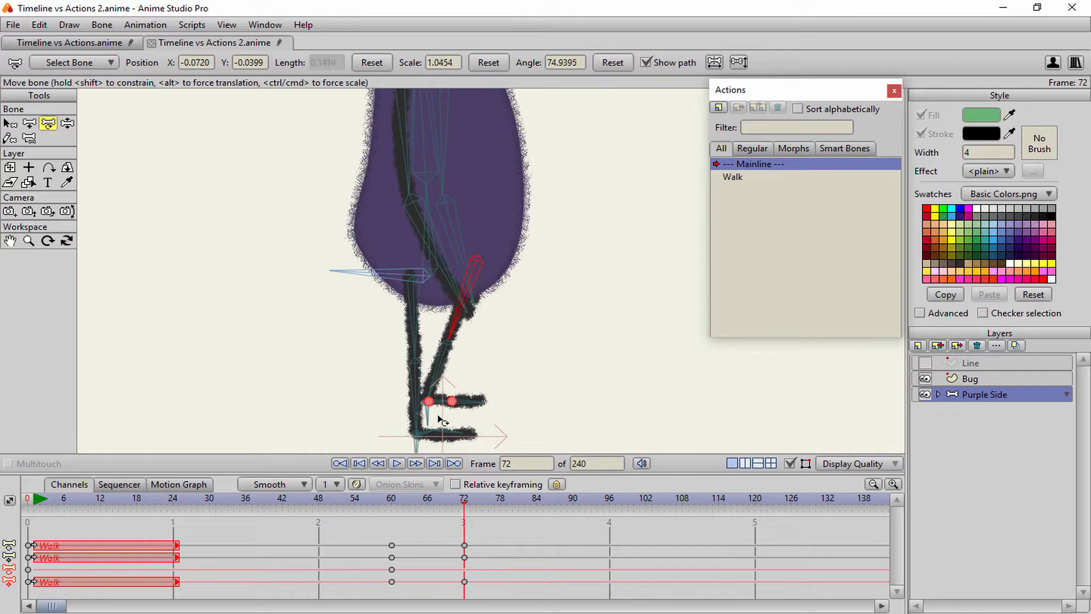
key("z")
left_click_drag(430, 402, 475, 421)
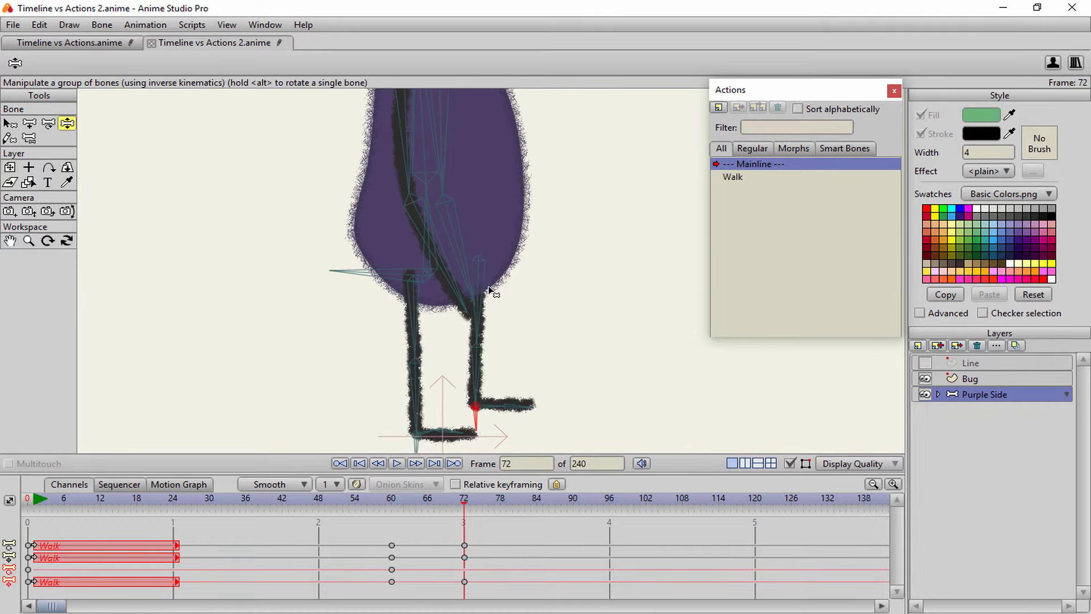
- Fine-tune the far leg at frame 72 by shifting its upper bone slightly back and lowering its foot slightly
key("t")
mouse_move(482, 265)
left_mouse_down()
mouse_move(466, 267)
mouse_move(478, 266)
left_mouse_up()
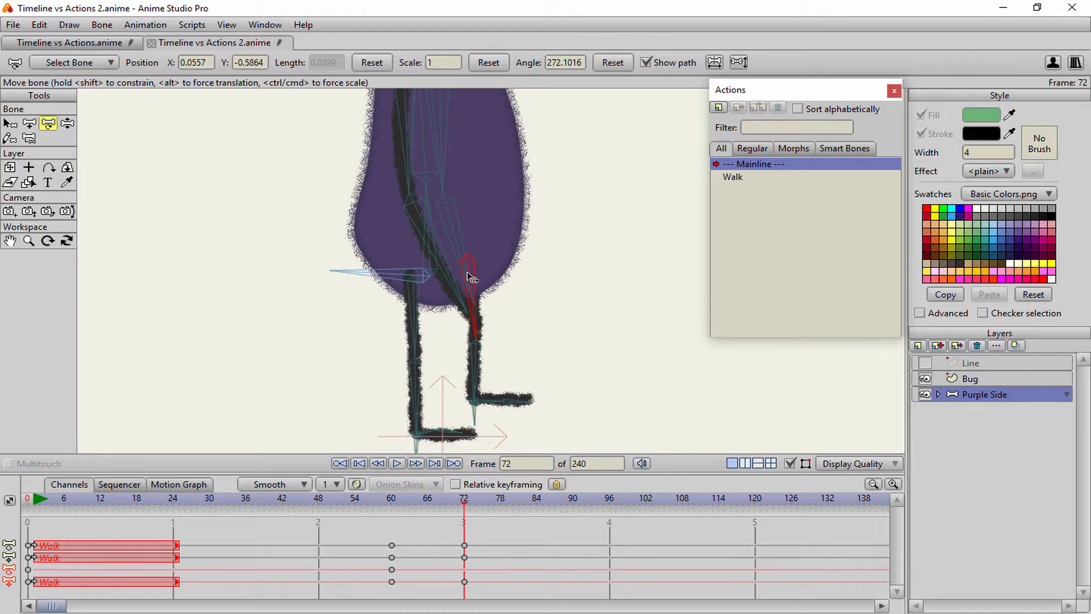
left_click(475, 414)
key("z")
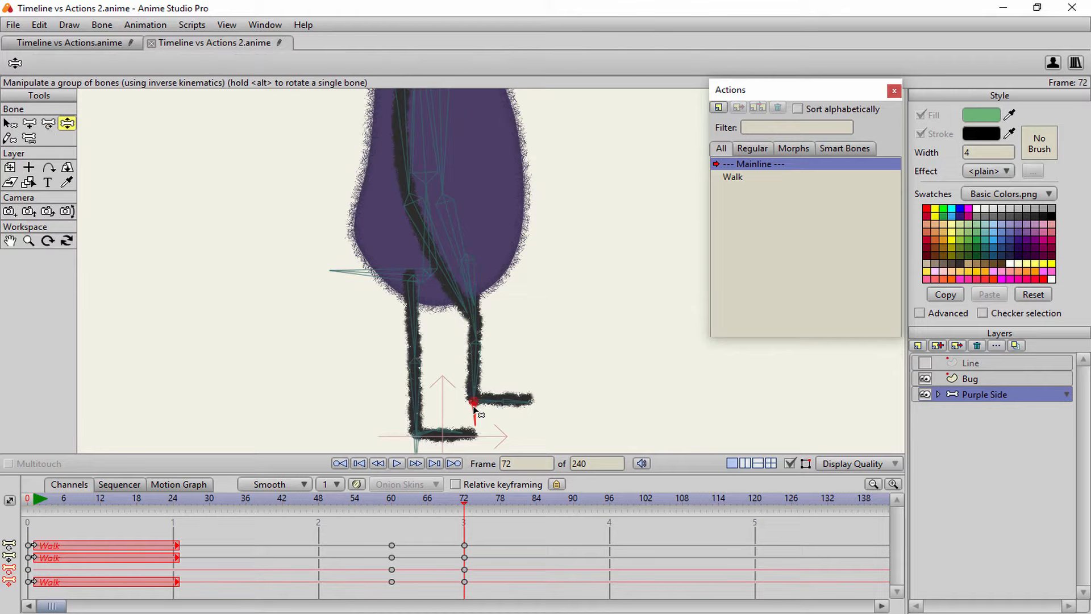
left_click_drag(476, 406, 474, 421)
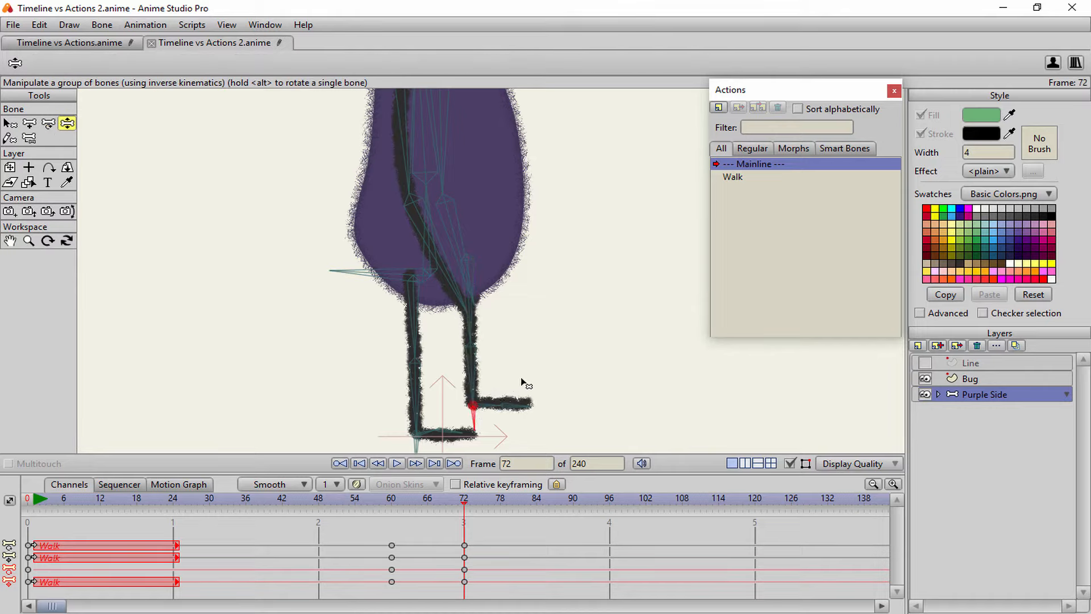
- Shift the near arm's upper bone slightly toward the character's back at frame 72
left_click_drag(521, 379, 521, 376)
scroll(490, 218, "up", 2)
left_click_drag(490, 218, 487, 258)
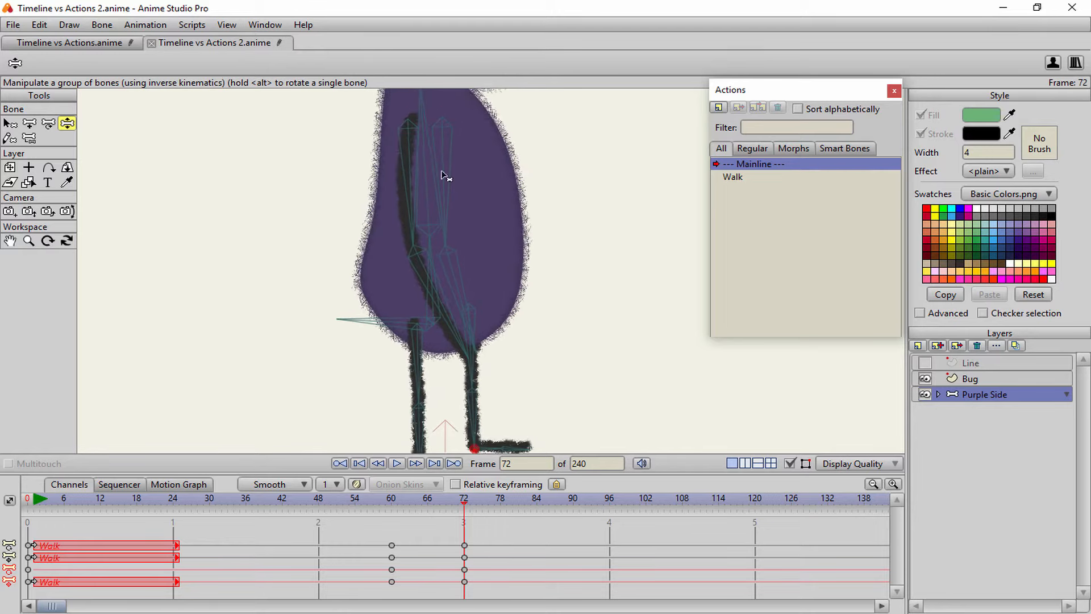
key("t")
mouse_move(408, 136)
left_mouse_down()
mouse_move(444, 131)
mouse_move(396, 137)
left_mouse_up()
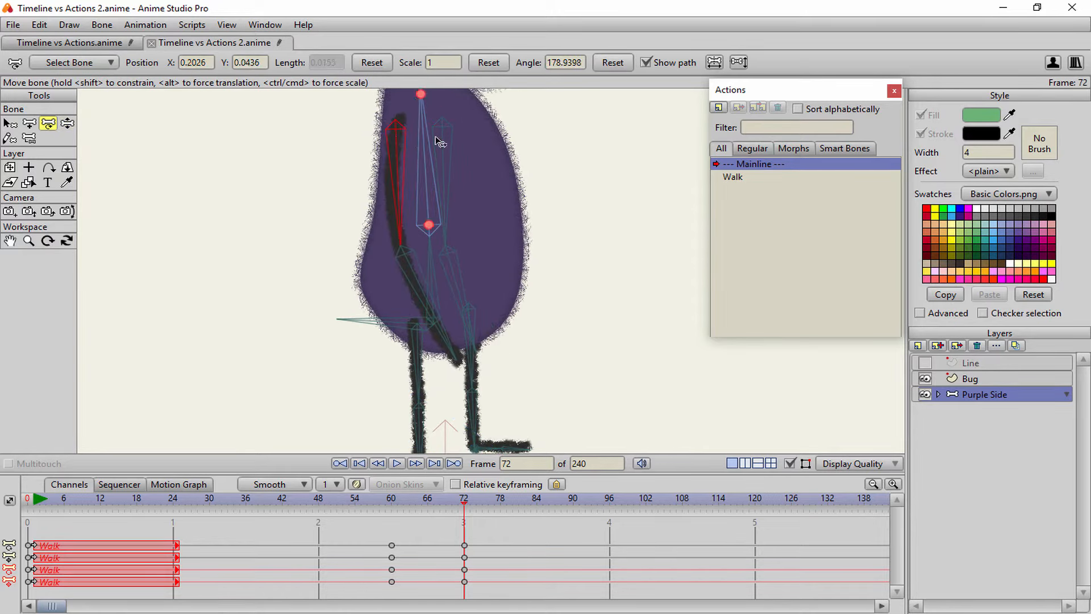
- Undo the last shift of the near arm's upper bone at frame 72
key("ctrl+z")
scroll(476, 293, "down", 3)
scroll(476, 287, "up", 1)
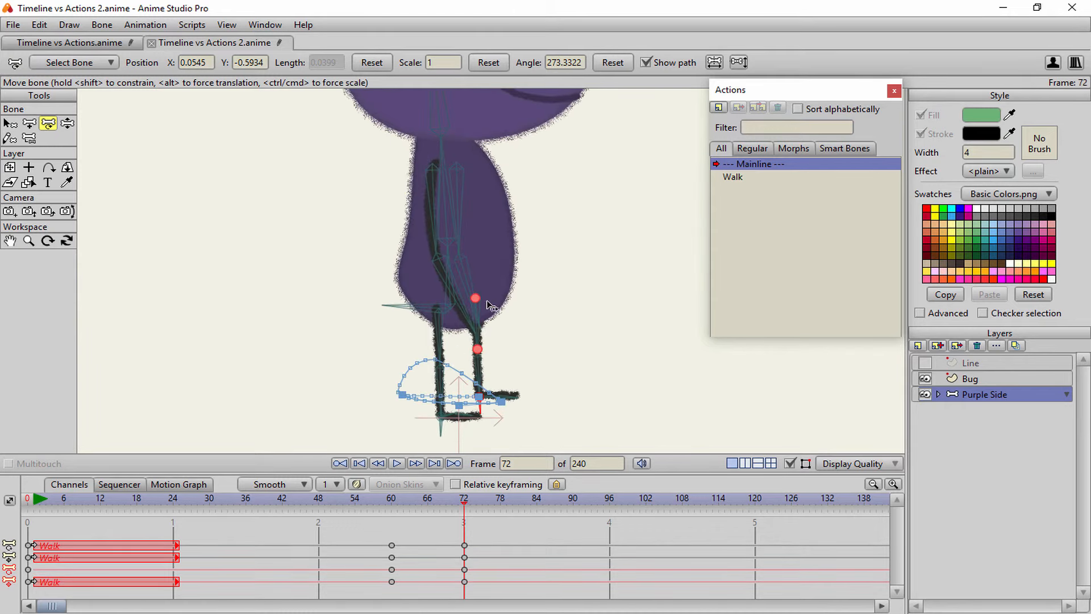
scroll(486, 301, "up", 1)
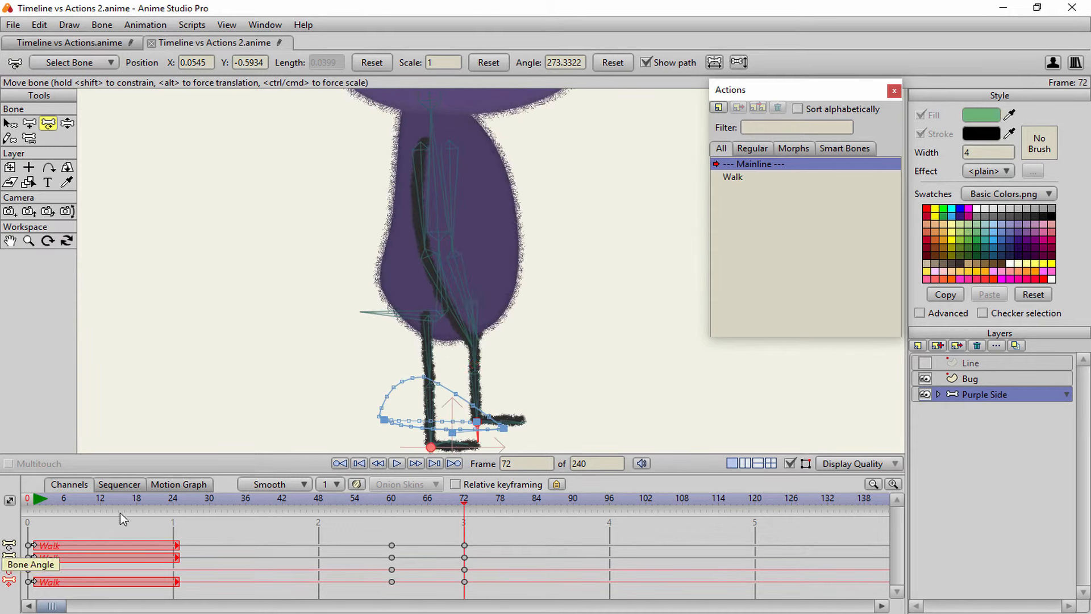
- Turn on onion skins with Relative frames off and mark frame 0 as the pose reference
left_click(28, 503)
scroll(307, 319, "down", 3)
scroll(310, 321, "up", 2)
left_click_drag(341, 356, 309, 288)
scroll(391, 269, "up", 1)
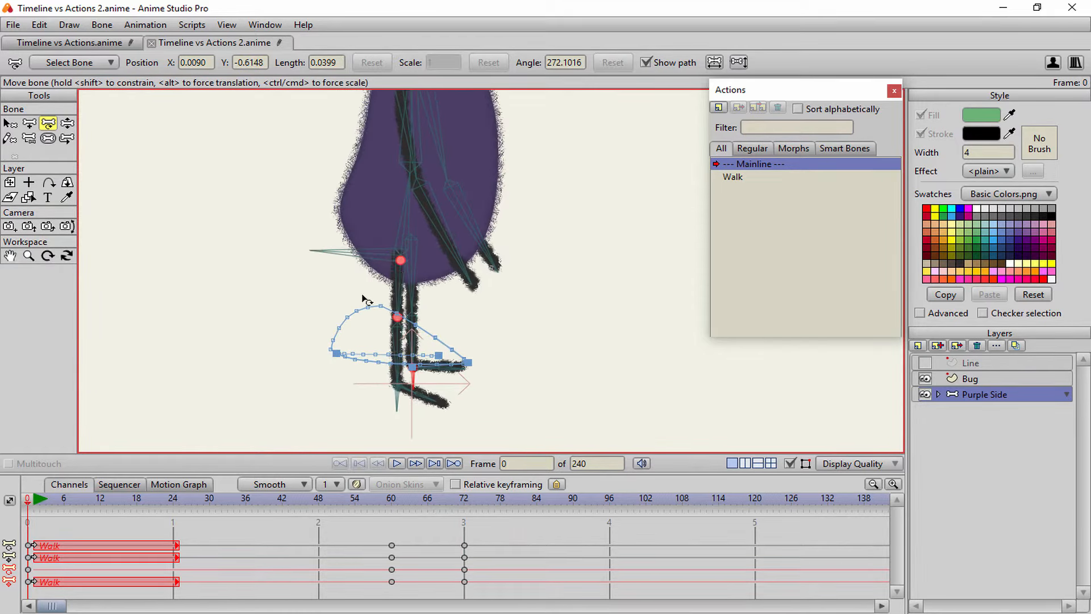
scroll(363, 299, "up", 1)
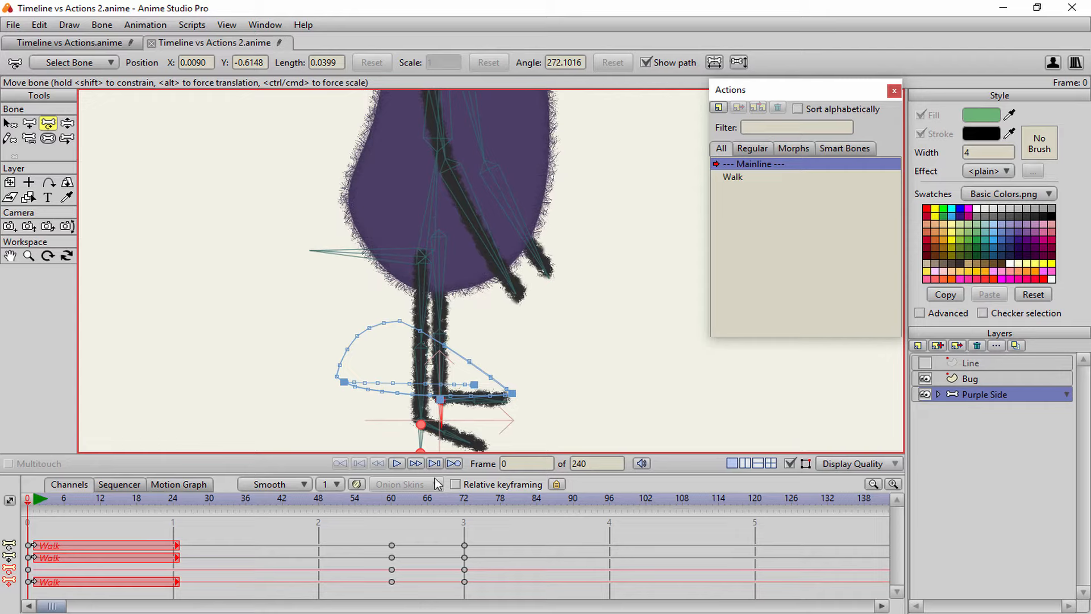
left_click(356, 484)
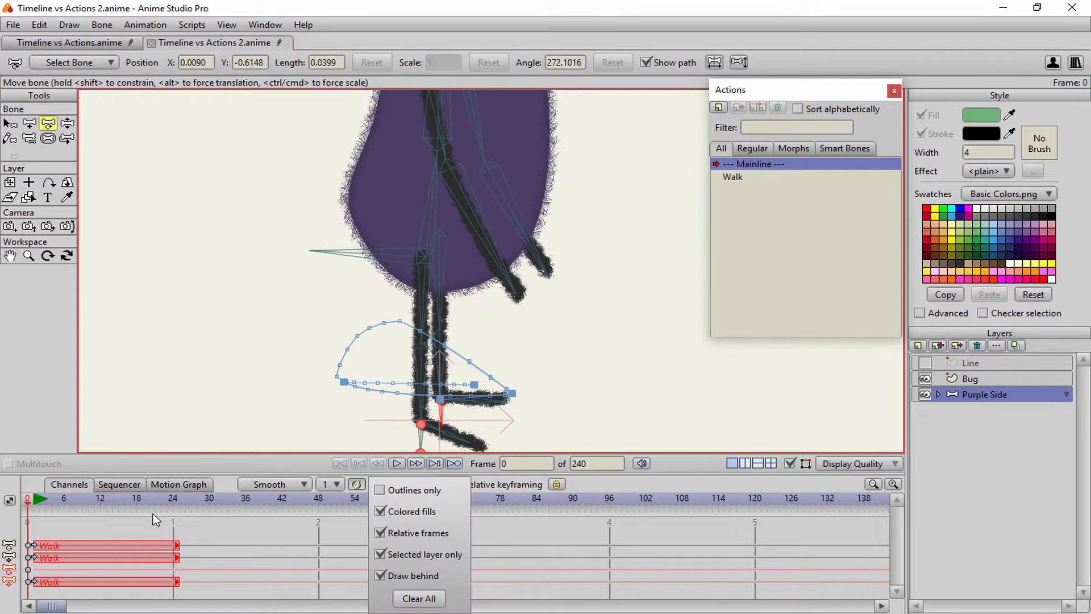
left_click(32, 520)
mouse_move(30, 507)
left_mouse_down()
mouse_move(454, 503)
mouse_move(43, 505)
mouse_move(56, 505)
mouse_move(38, 517)
left_mouse_up()
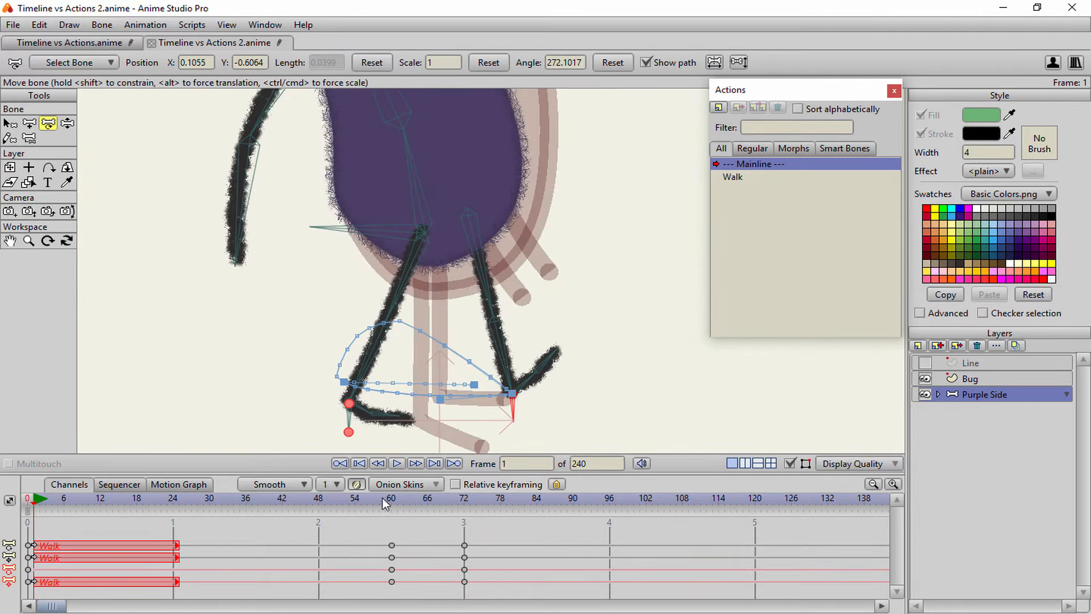
left_click(401, 486)
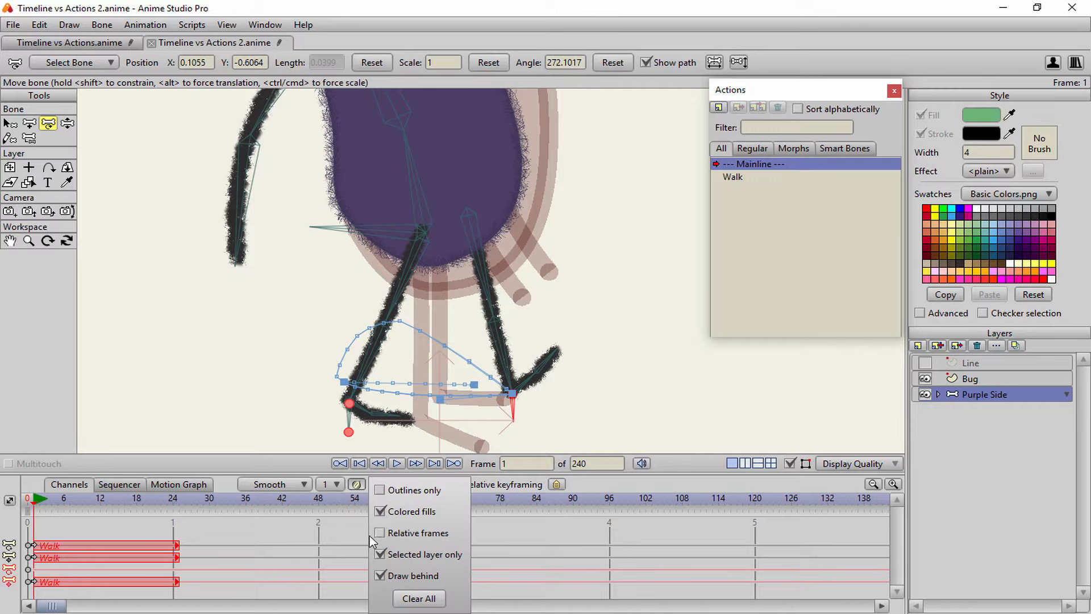
- At frame 72, shift the near leg's upper bone forward toward the onion skin and place its foot directly below
left_click_drag(310, 502, 464, 505)
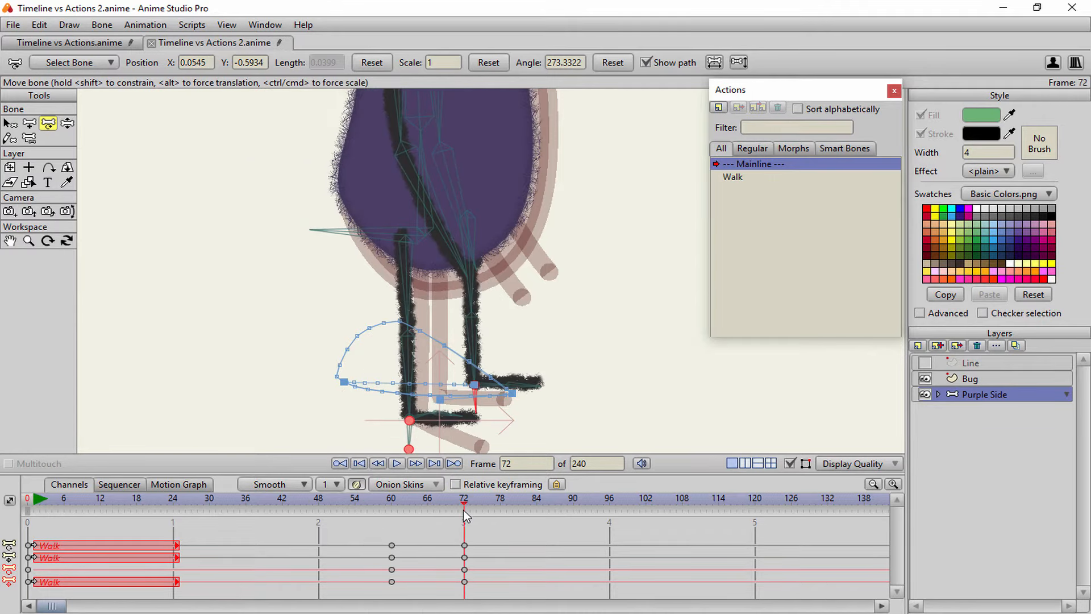
scroll(445, 269, "up", 1)
scroll(429, 253, "down", 2)
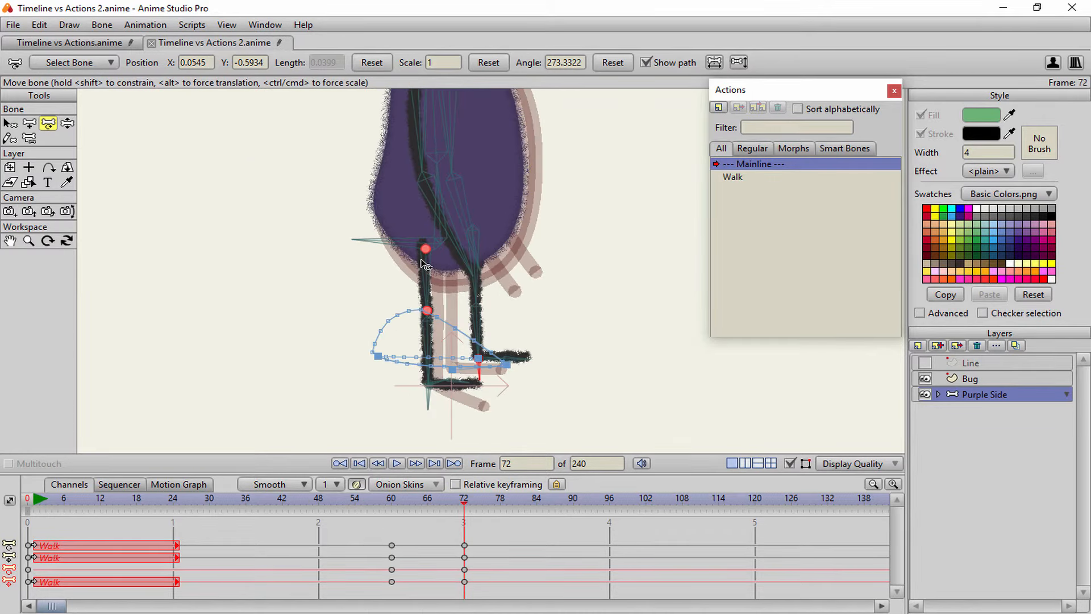
scroll(419, 258, "up", 1)
left_click_drag(412, 247, 431, 244)
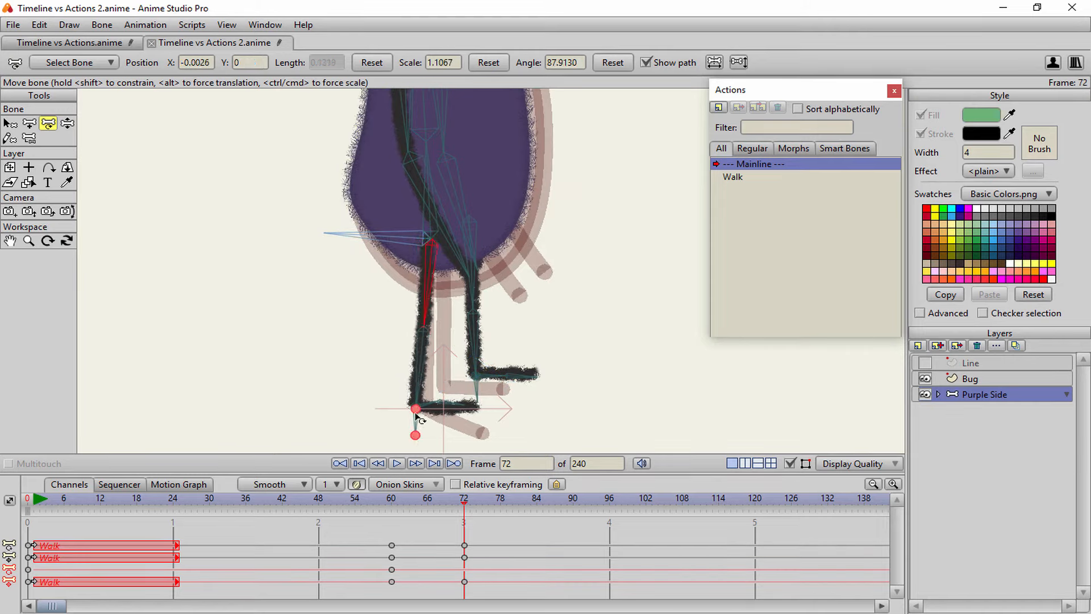
key("z")
left_click_drag(417, 424, 428, 419)
key("t")
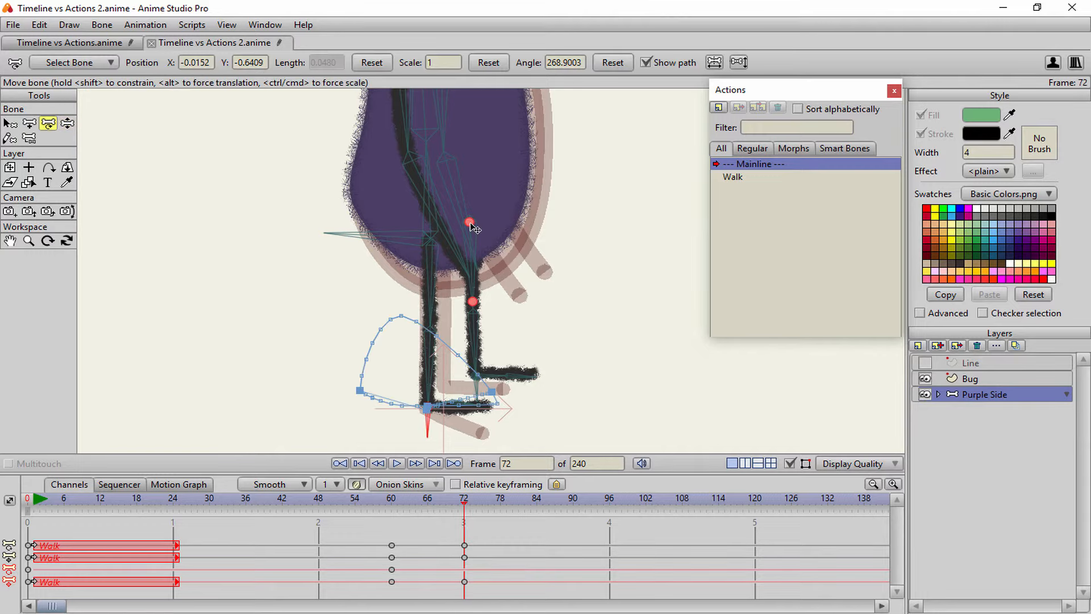
- At frame 72, move the far leg's upper bone back beside the near leg and bring its foot in beneath it
left_click_drag(472, 225, 443, 233)
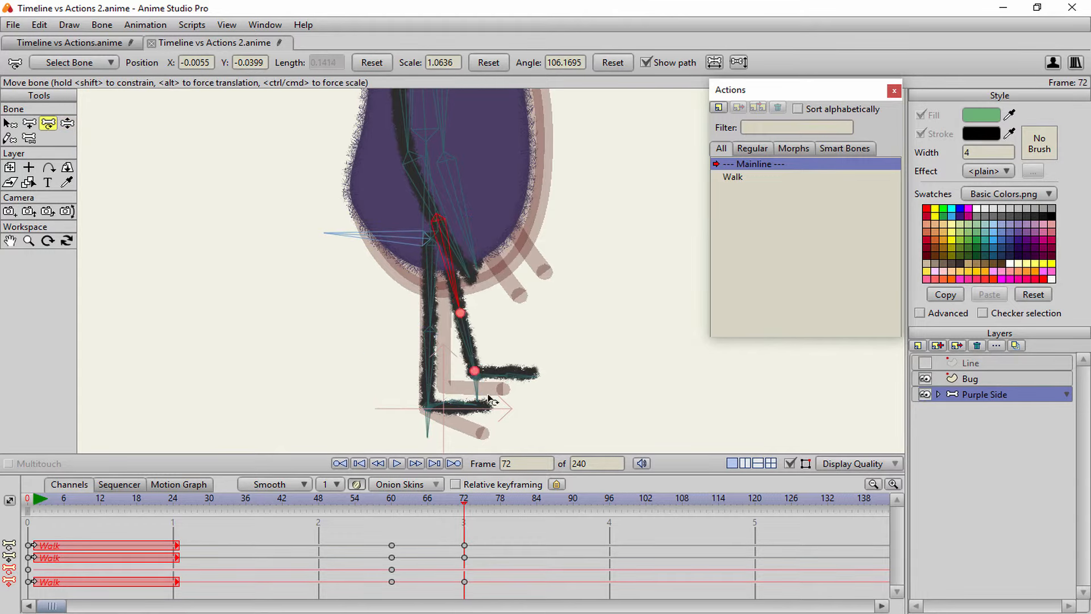
key("z")
left_click_drag(476, 396, 454, 357)
left_click_drag(484, 275, 510, 337)
scroll(511, 336, "up", 2)
scroll(510, 336, "down", 1)
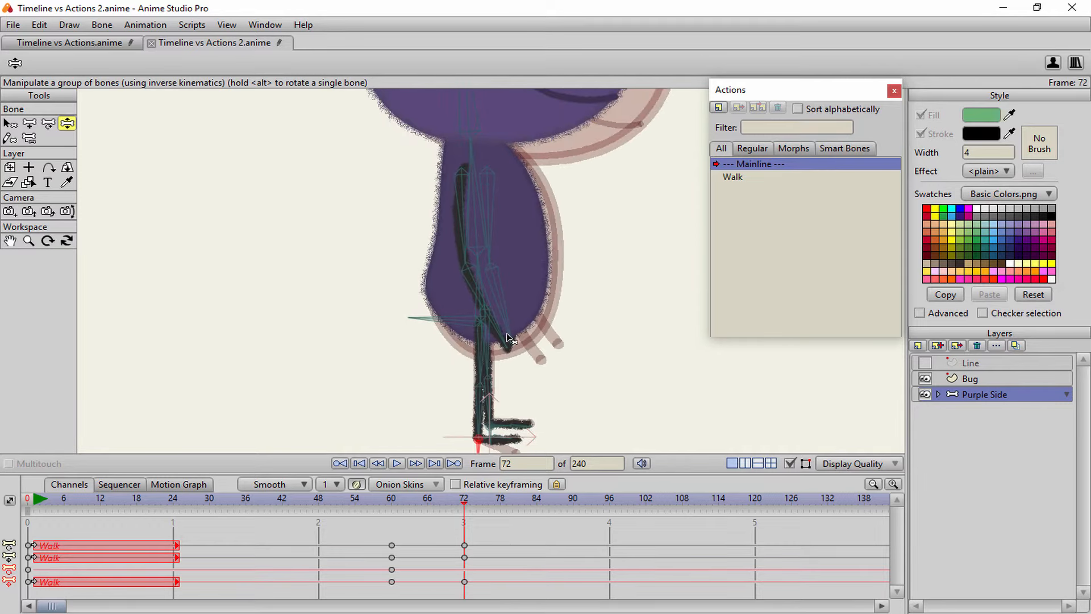
- Lower the hips slightly at frame 72 to approach the onion skin, and remove the frame 0 onion skin marker
mouse_move(469, 518)
left_mouse_down()
mouse_move(208, 513)
mouse_move(465, 498)
left_mouse_up()
left_click_drag(449, 322, 461, 338)
scroll(529, 228, "down", 3)
scroll(529, 227, "up", 2)
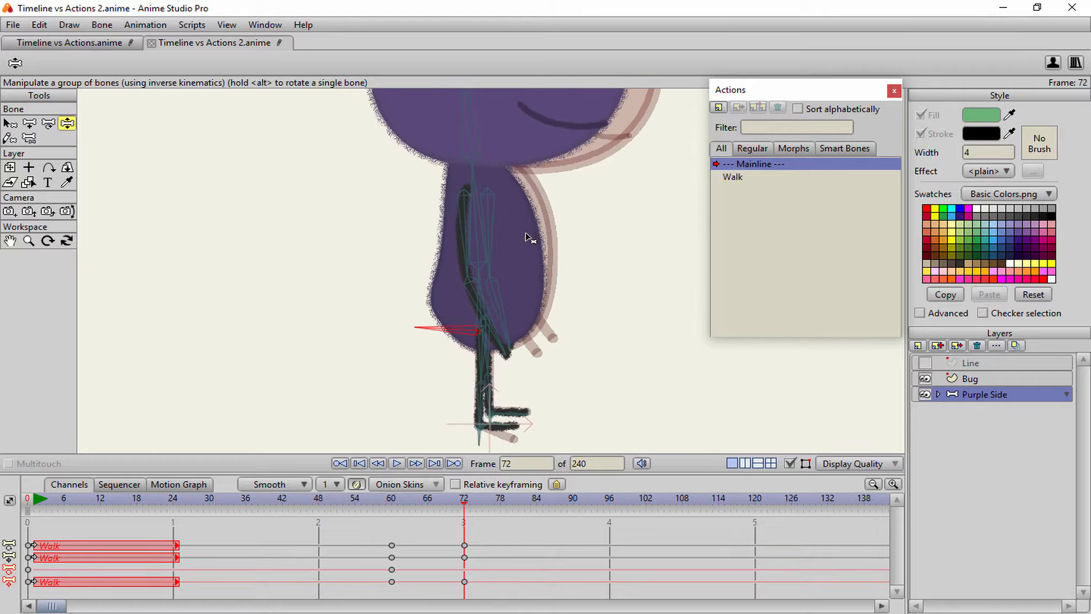
left_click_drag(526, 233, 522, 244)
scroll(499, 259, "down", 3)
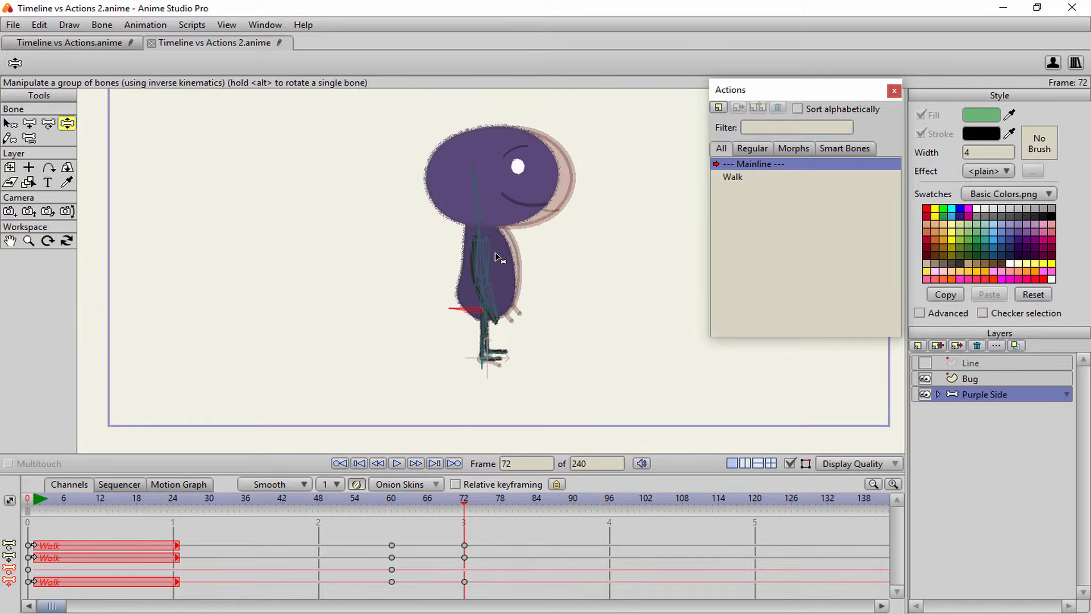
scroll(500, 257, "up", 2)
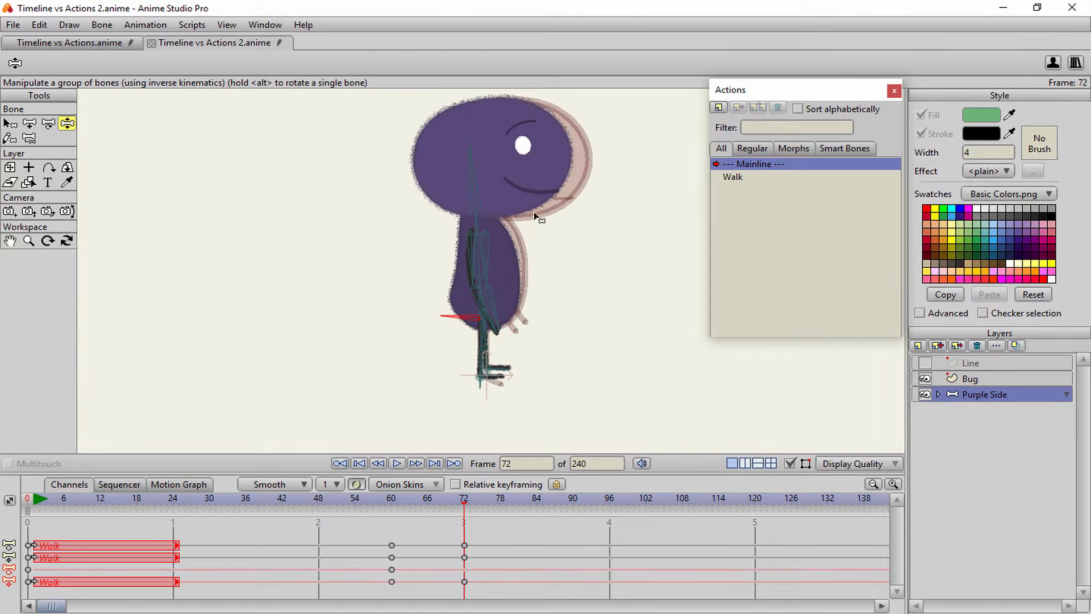
left_click(25, 512)
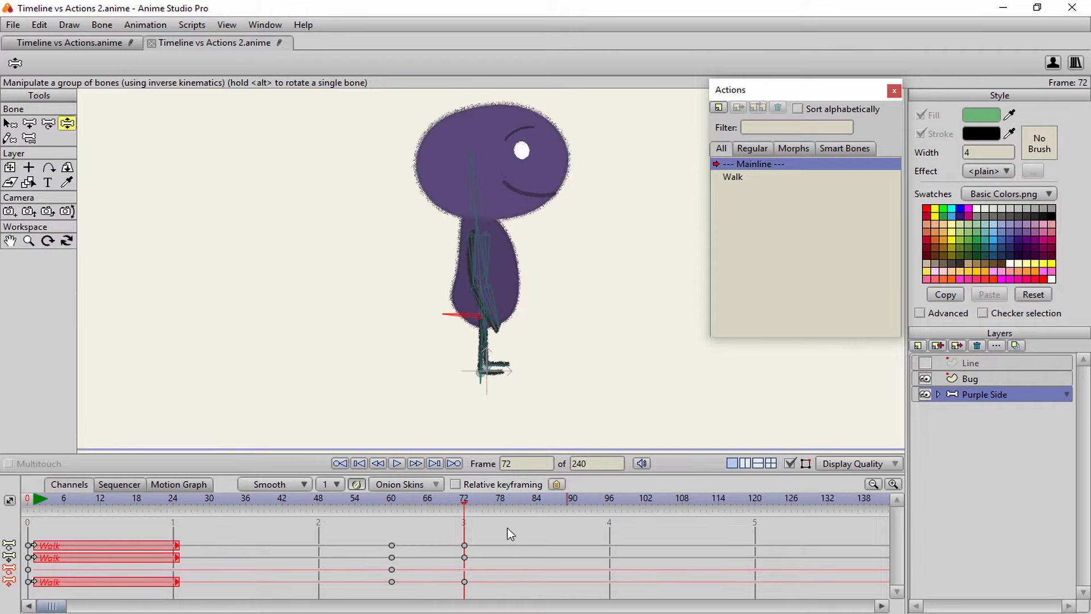
- Rotate the front foot flat to the ground at frame 61 and return to frame 72
left_click_drag(468, 501, 398, 534)
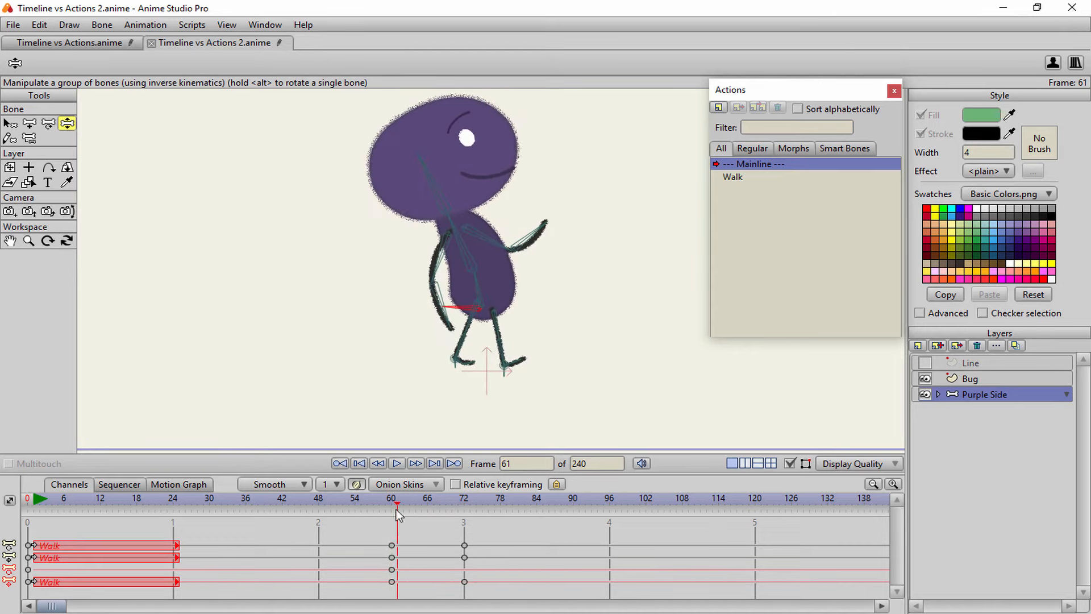
scroll(542, 377, "up", 3)
left_click_drag(514, 354, 546, 355)
left_click_drag(401, 508, 463, 498)
scroll(490, 309, "down", 5)
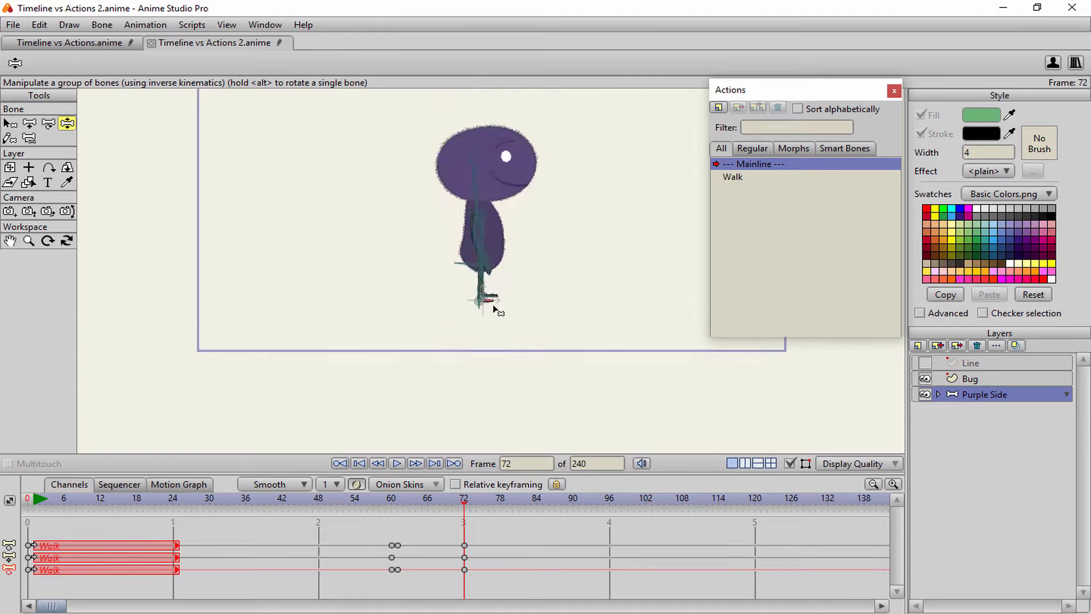
scroll(493, 309, "up", 5)
scroll(483, 370, "down", 3)
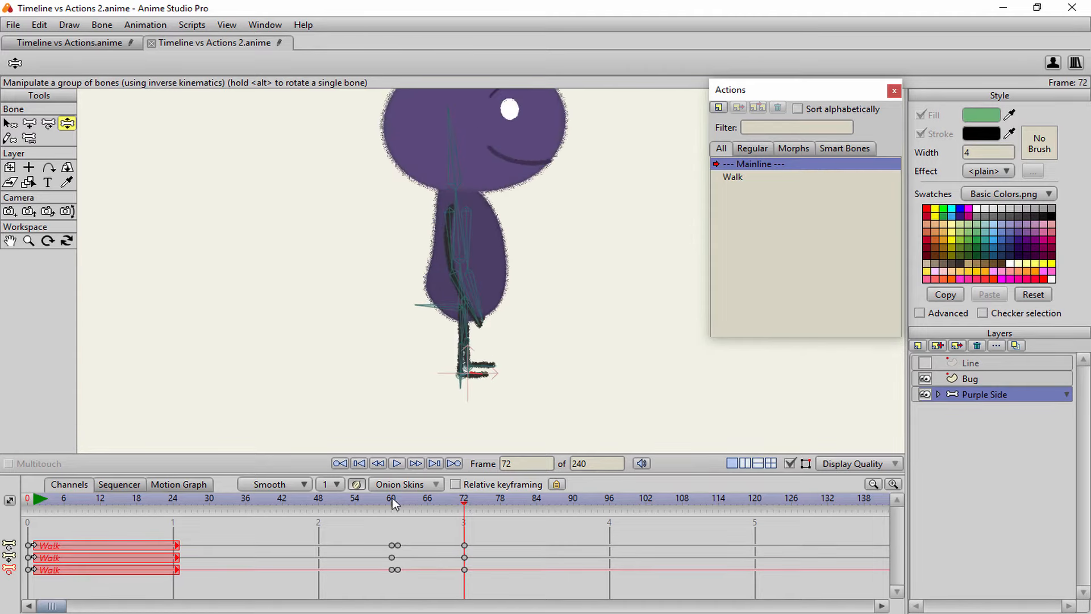
- Bend the rear leg at frame 66 by lifting its foot and angling the toes down, and check the motion between frames 61 and 72
left_click_drag(392, 497, 397, 499)
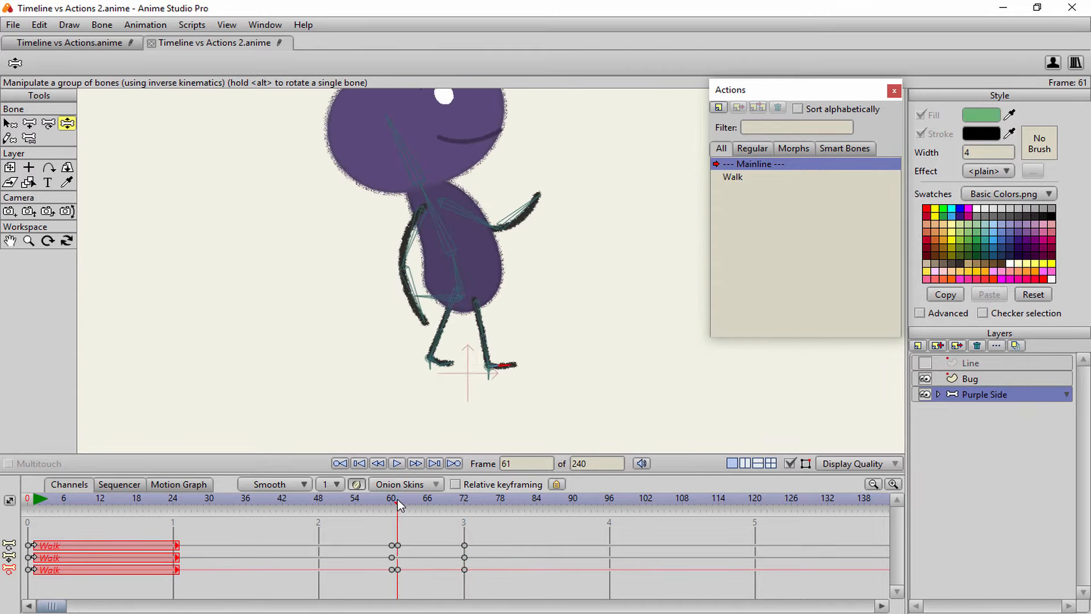
mouse_move(407, 506)
left_mouse_down()
mouse_move(455, 500)
mouse_move(399, 504)
left_mouse_up()
left_click_drag(398, 499, 427, 499)
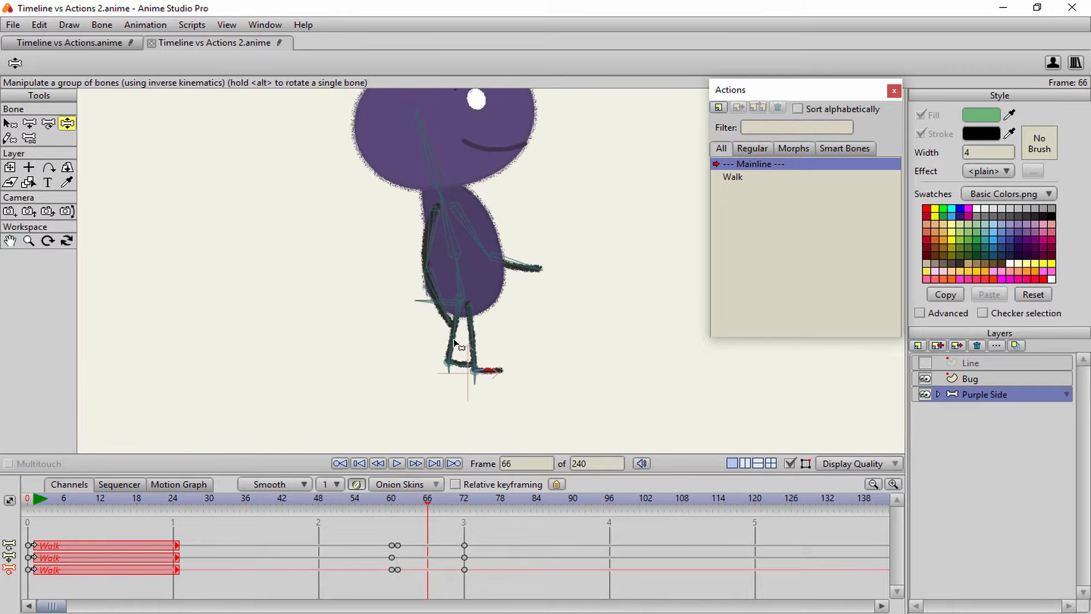
scroll(454, 340, "up", 2)
left_click_drag(427, 410, 451, 399)
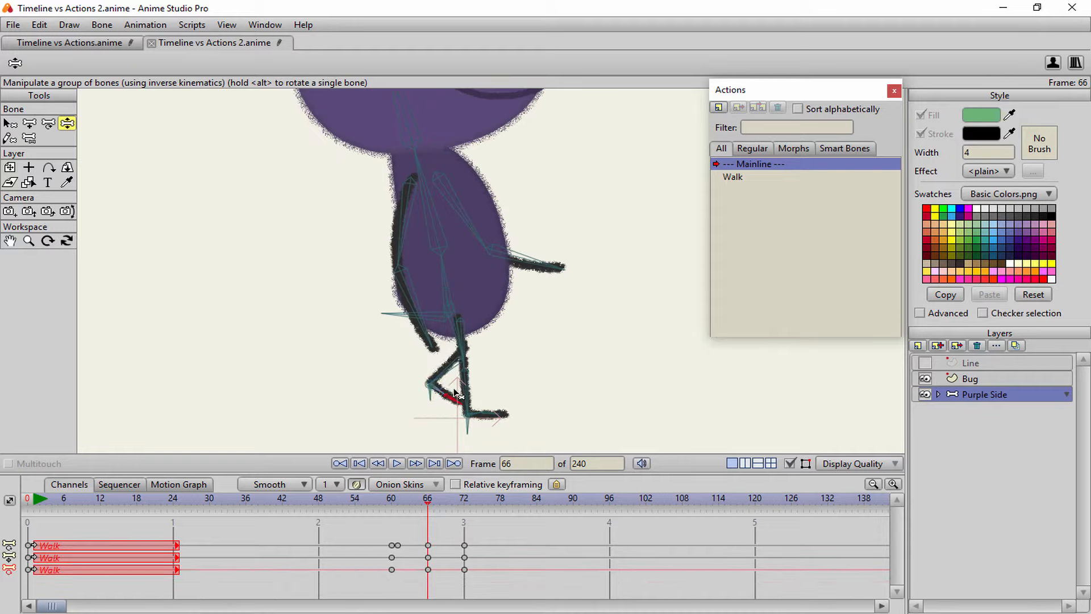
mouse_move(433, 510)
left_mouse_down()
mouse_move(299, 513)
mouse_move(470, 506)
mouse_move(339, 517)
mouse_move(424, 507)
left_mouse_up()
left_click_drag(461, 506, 396, 516)
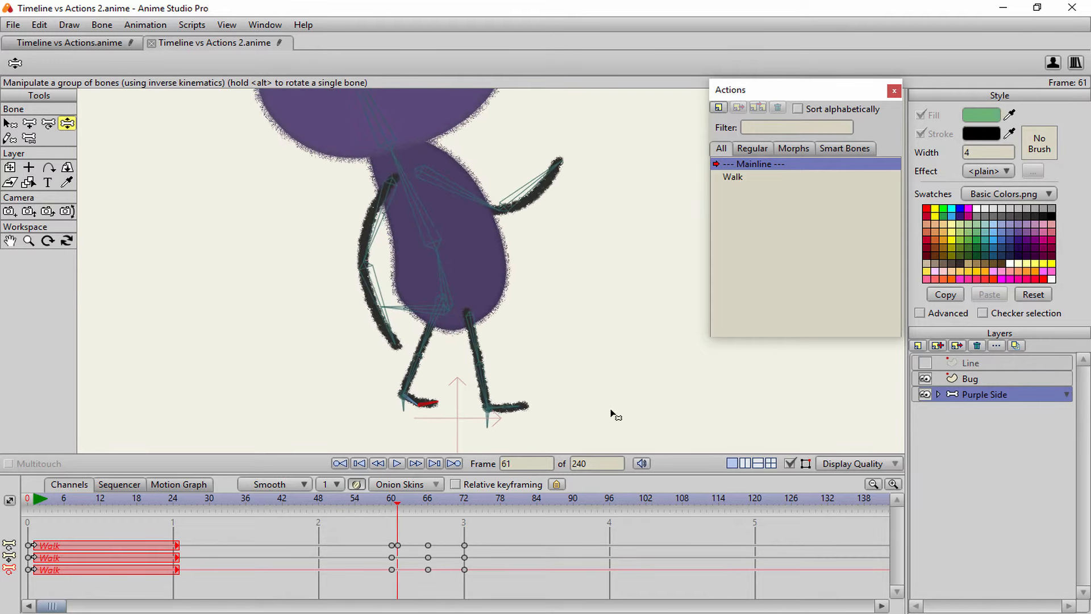
- Show the Line layer as a ground guide and lower the front foot slightly toward the lower line at frame 60
left_click(925, 362)
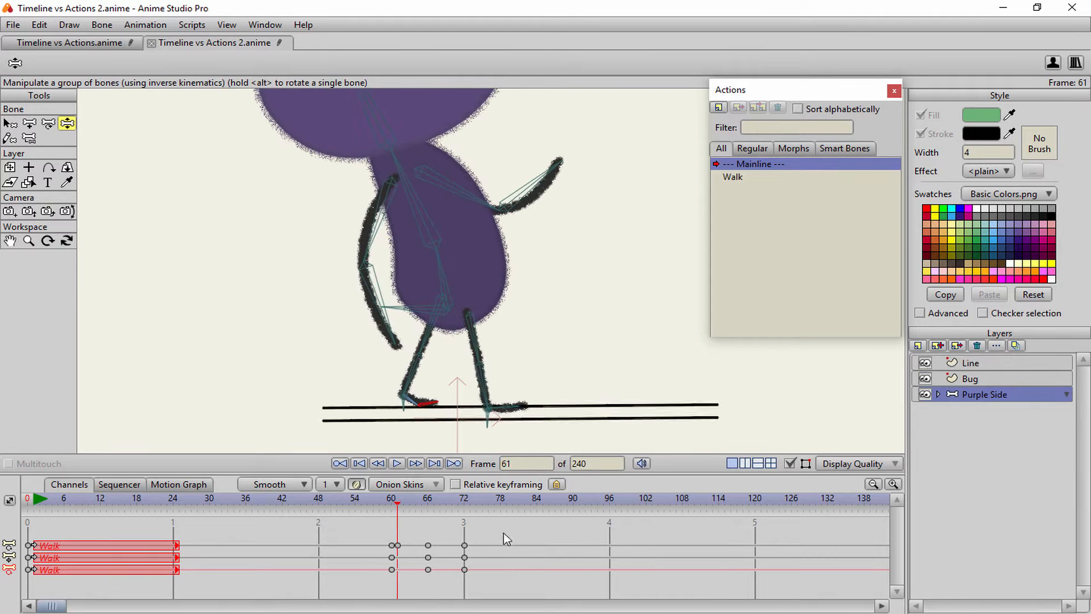
left_click_drag(399, 504, 391, 530)
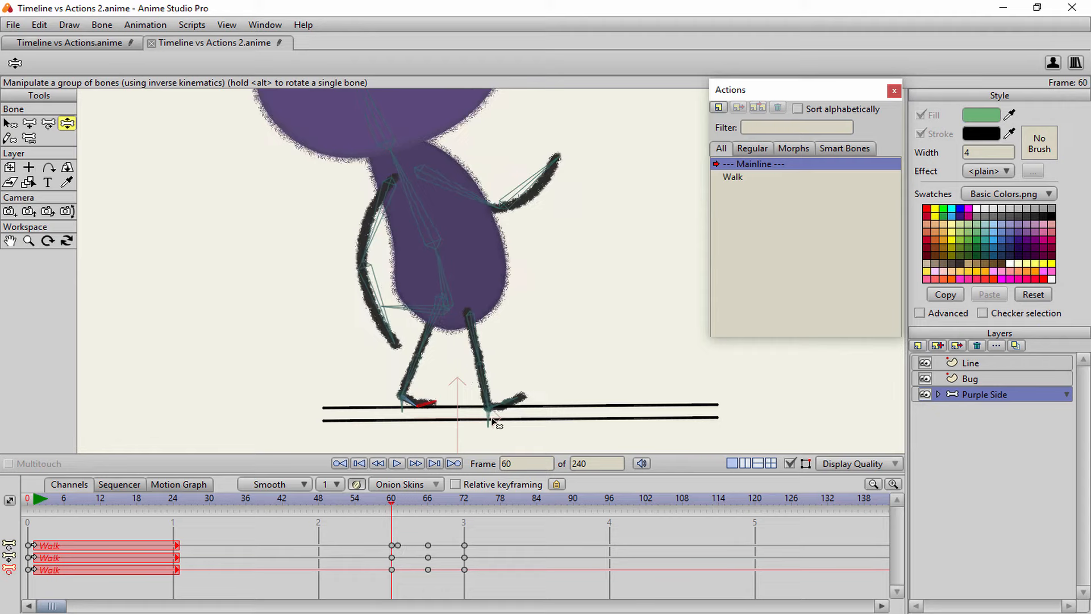
left_click_drag(489, 421, 492, 424)
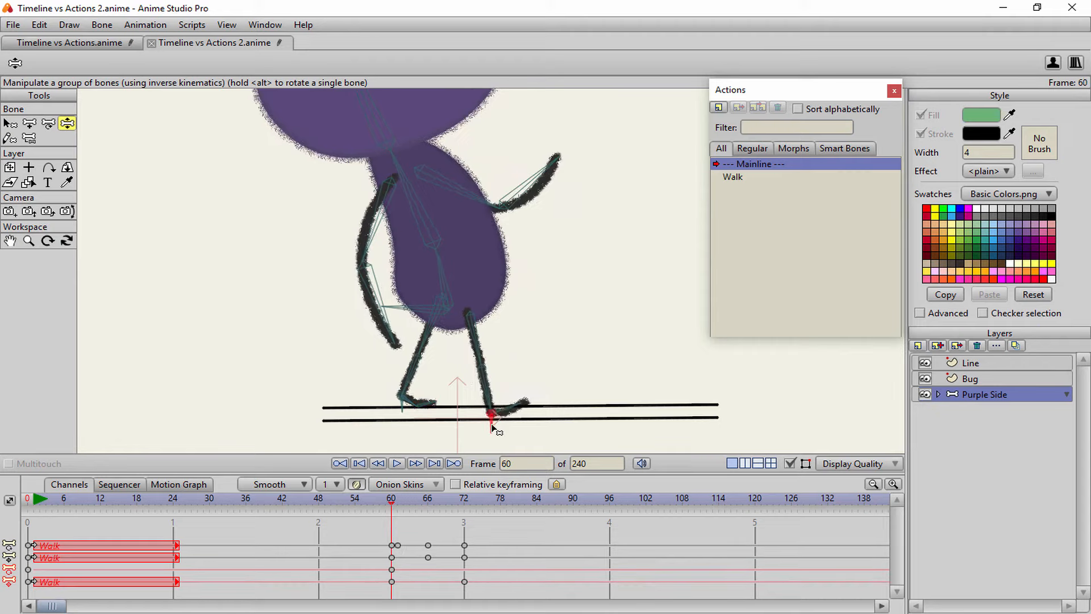
- Raise the rear ankle slightly up and forward at frame 66, and angle that foot's toes down at frame 63
left_click_drag(390, 500, 431, 510)
scroll(427, 385, "up", 3)
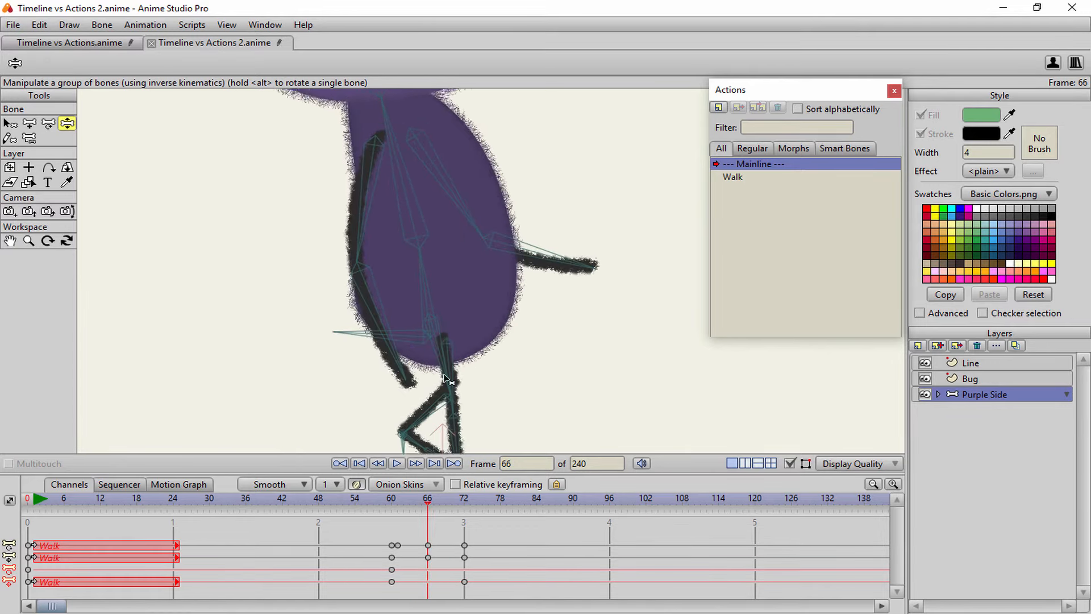
left_click_drag(414, 394, 424, 375)
mouse_move(427, 504)
left_mouse_down()
mouse_move(400, 502)
mouse_move(412, 505)
left_mouse_up()
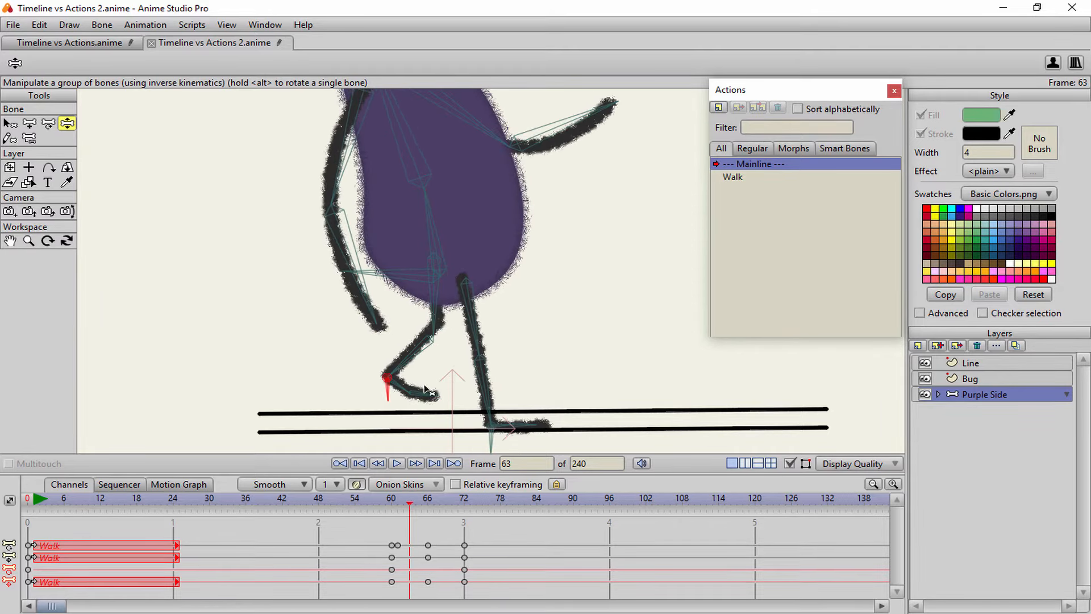
left_click_drag(426, 392, 426, 404)
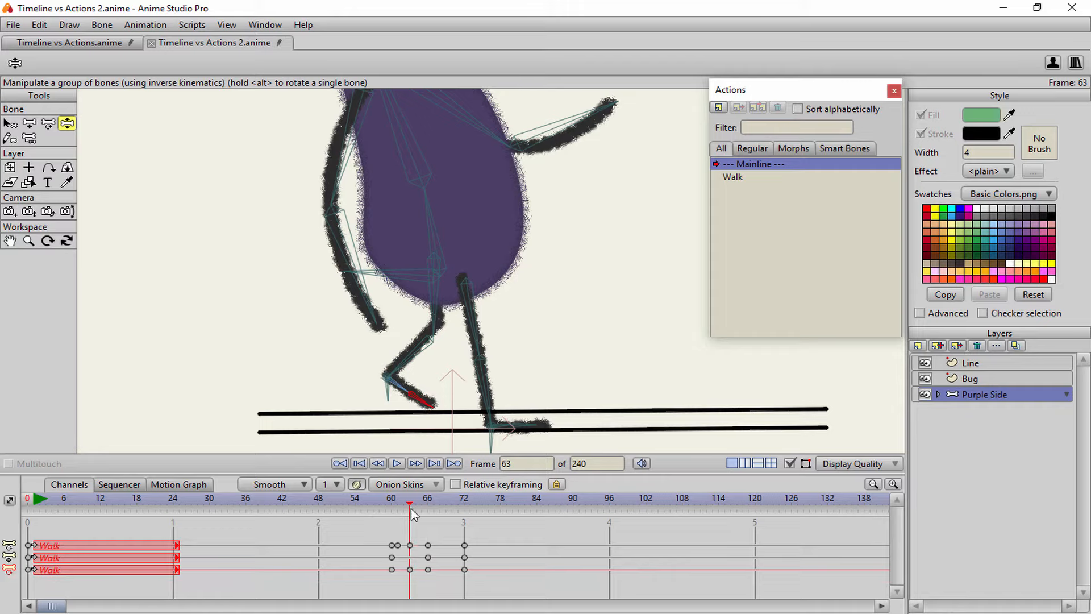
- Return to the standing pose at frame 72 and hide the Line layer
left_click_drag(411, 508, 467, 504)
scroll(503, 222, "down", 4)
left_click_drag(536, 226, 531, 284)
scroll(530, 295, "down", 1)
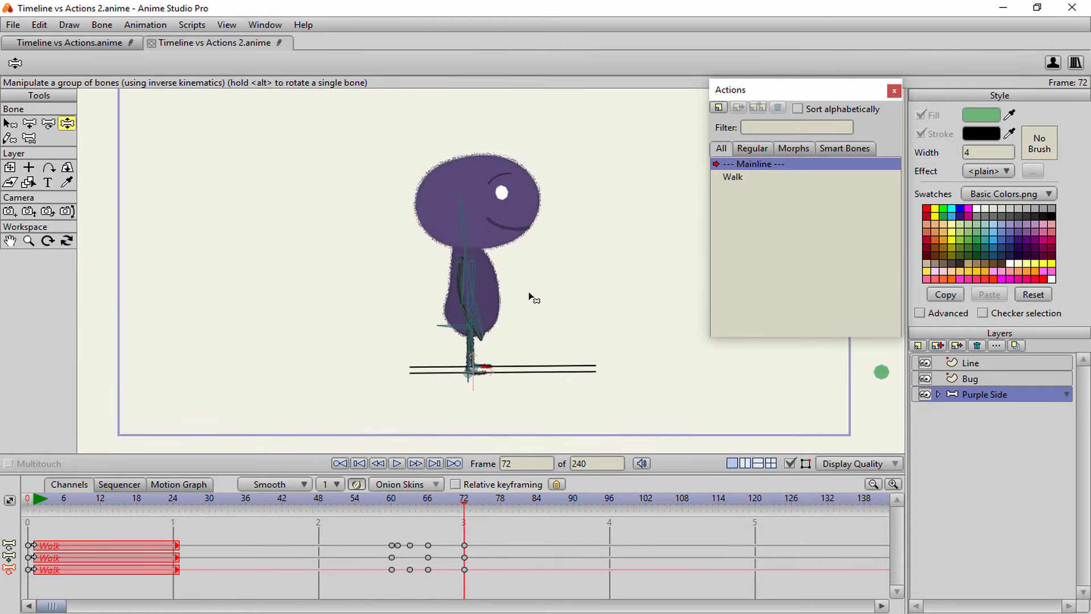
left_click(925, 363)
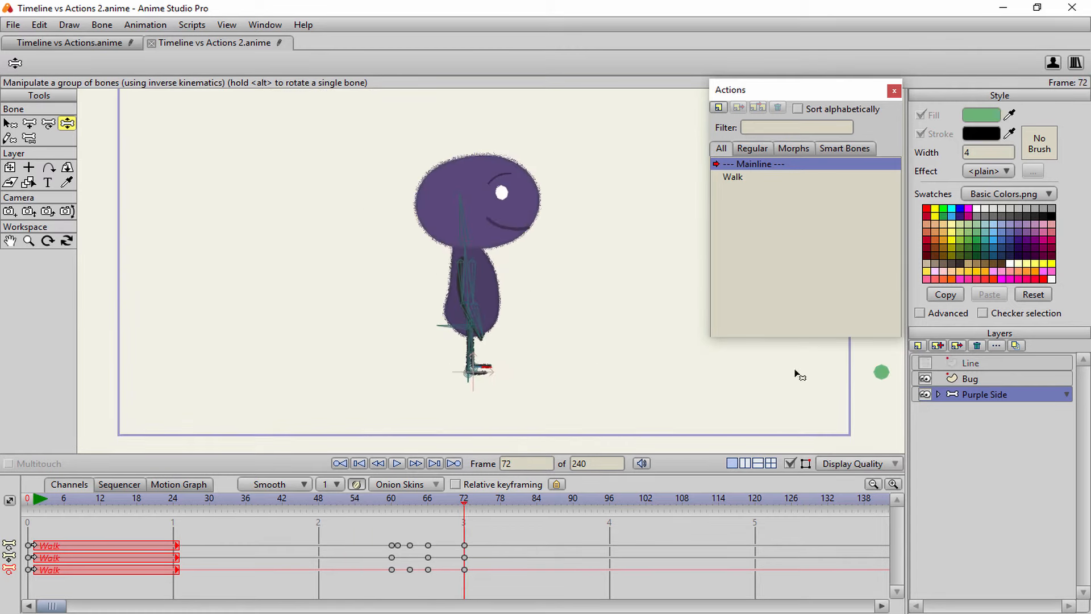
scroll(531, 310, "down", 1)
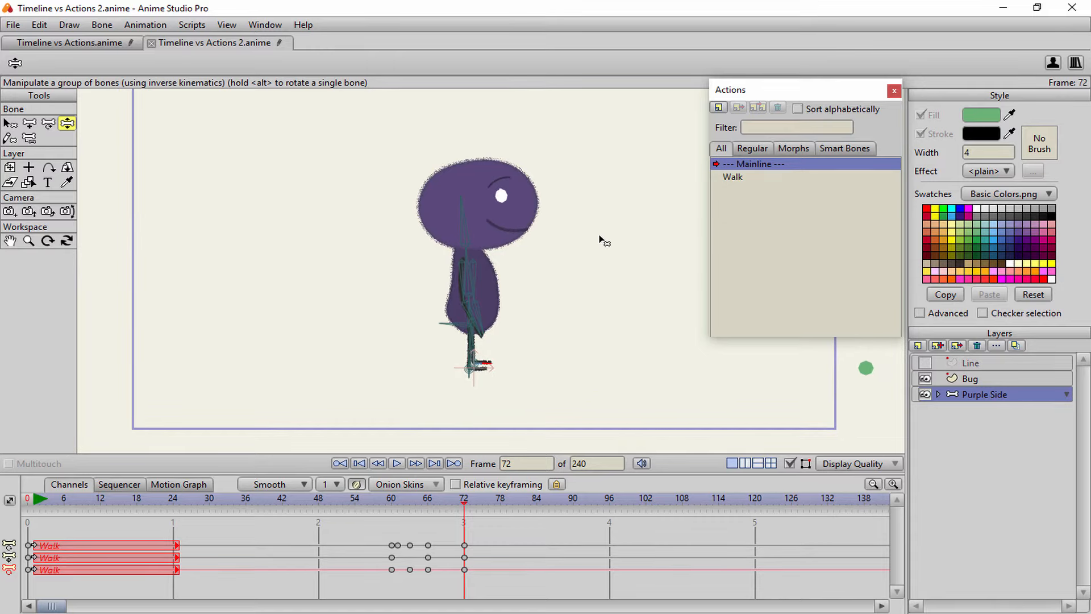
scroll(581, 253, "down", 1)
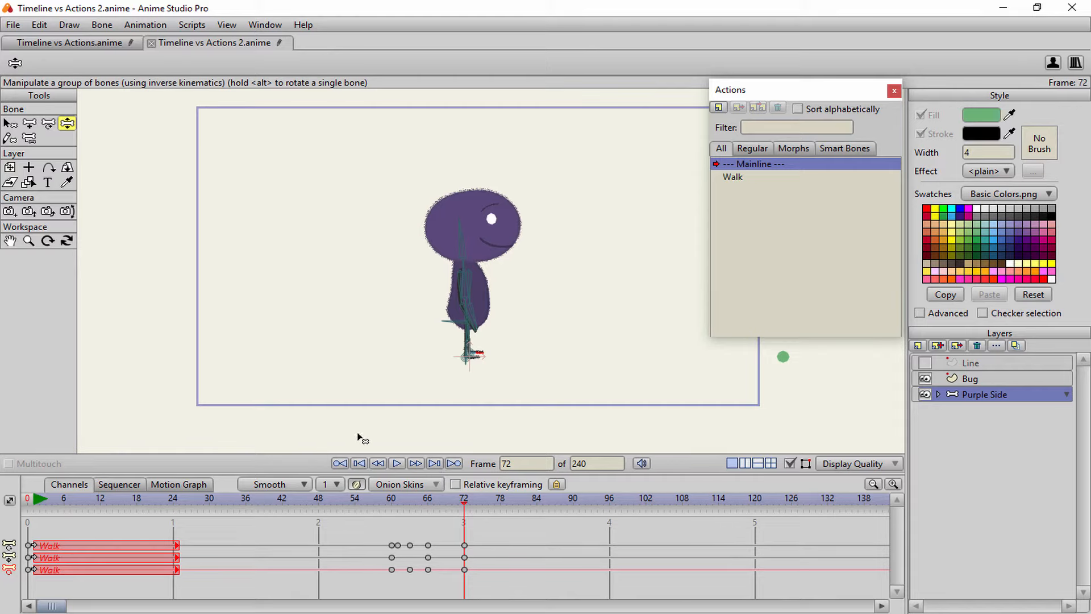
scroll(394, 393, "up", 2)
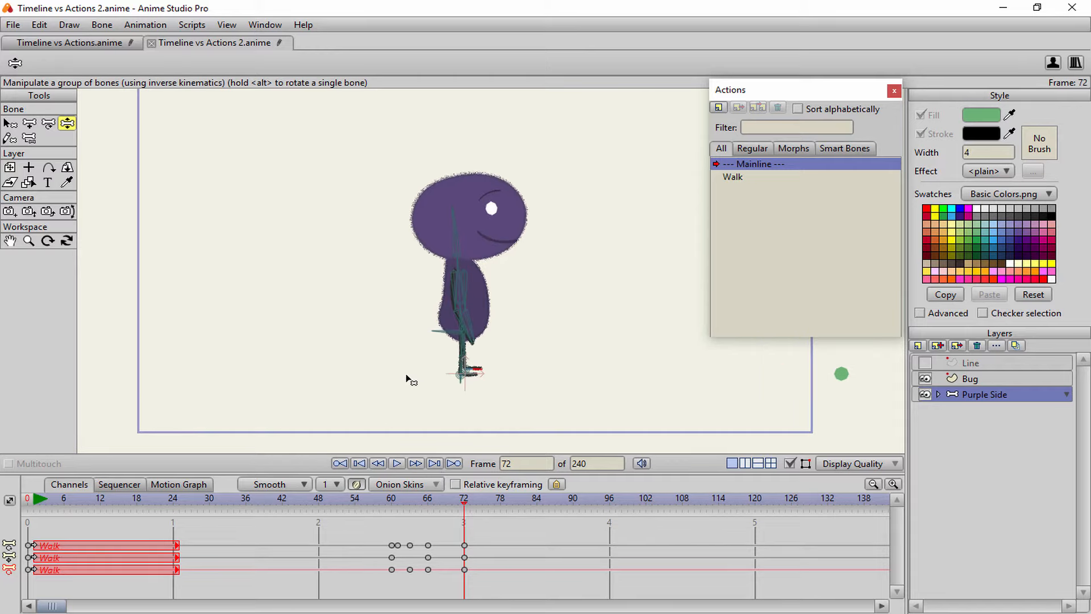
- Play the animation from the start to review the walk and stop, and return to frame 60
left_click(356, 463)
left_click(396, 463)
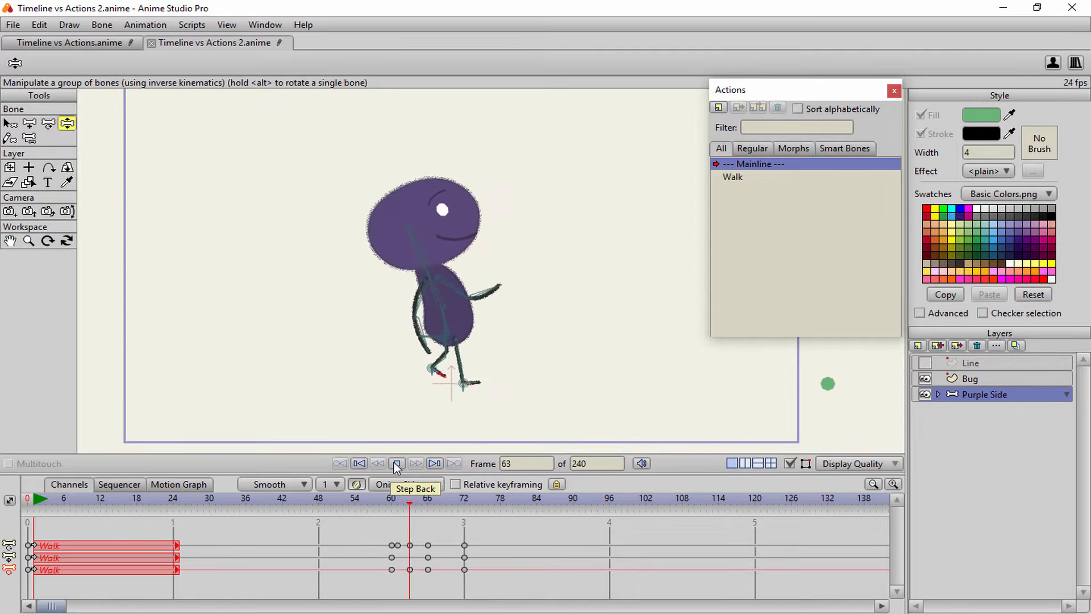
left_click(396, 463)
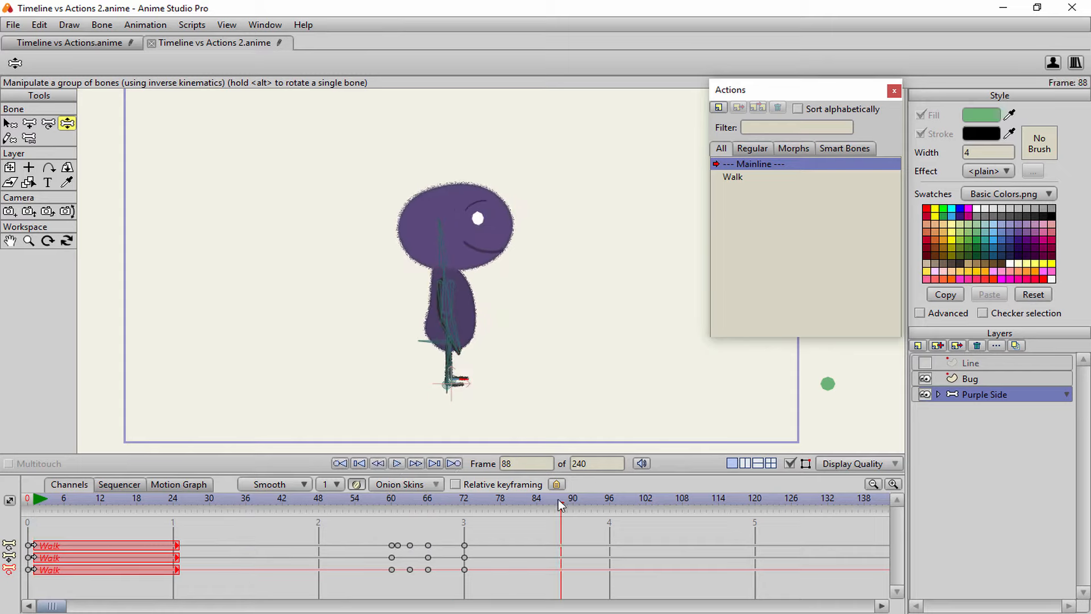
left_click_drag(558, 499, 389, 530)
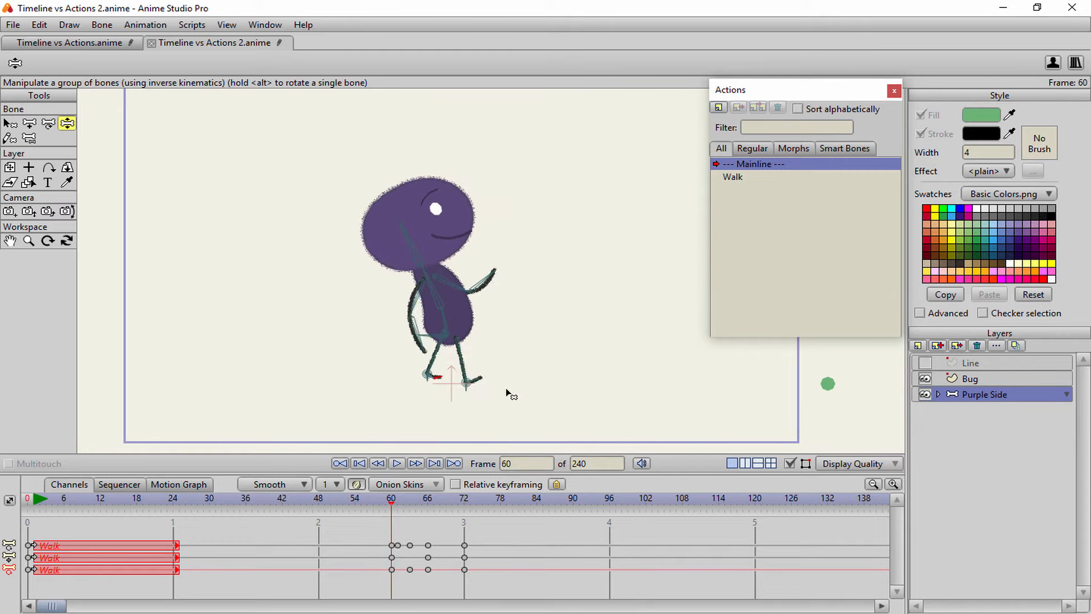
- On the Bug layer at frame 0, move the green circle's points slightly down to Y about -0.717
left_click(985, 380)
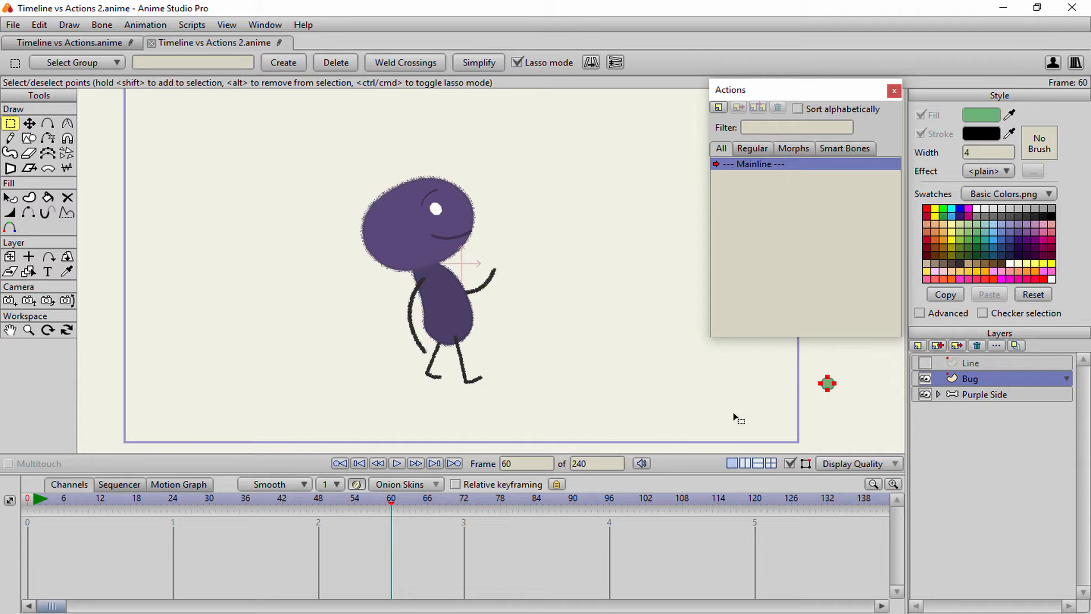
left_click(340, 463)
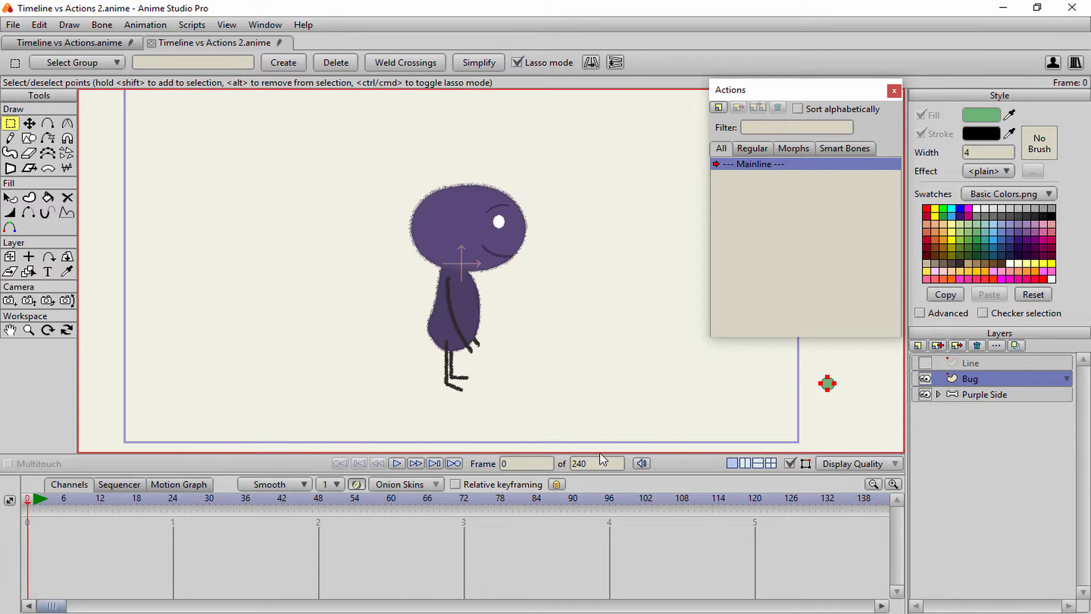
key("t")
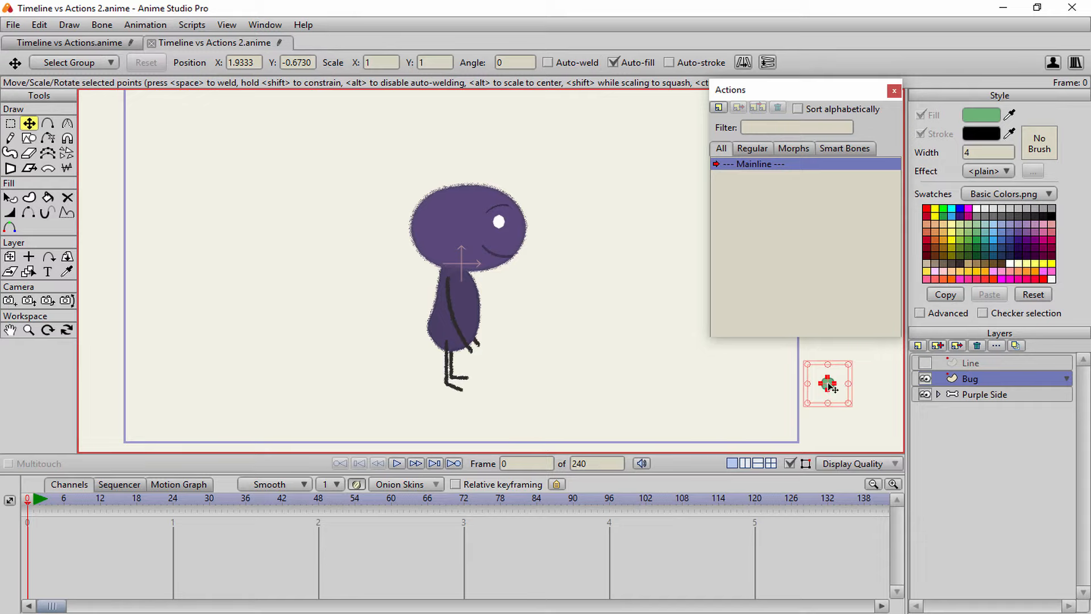
left_click_drag(831, 387, 828, 394)
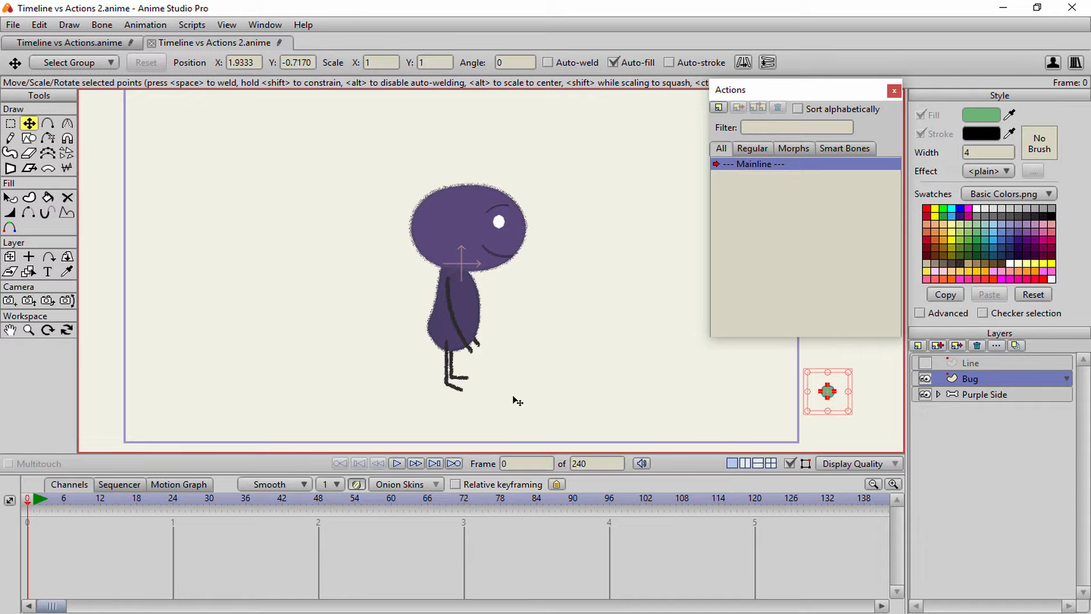
- Shrink the green bug slightly at frame 1, and go to frame 60
left_click(36, 501)
left_click(29, 501)
left_click(34, 501)
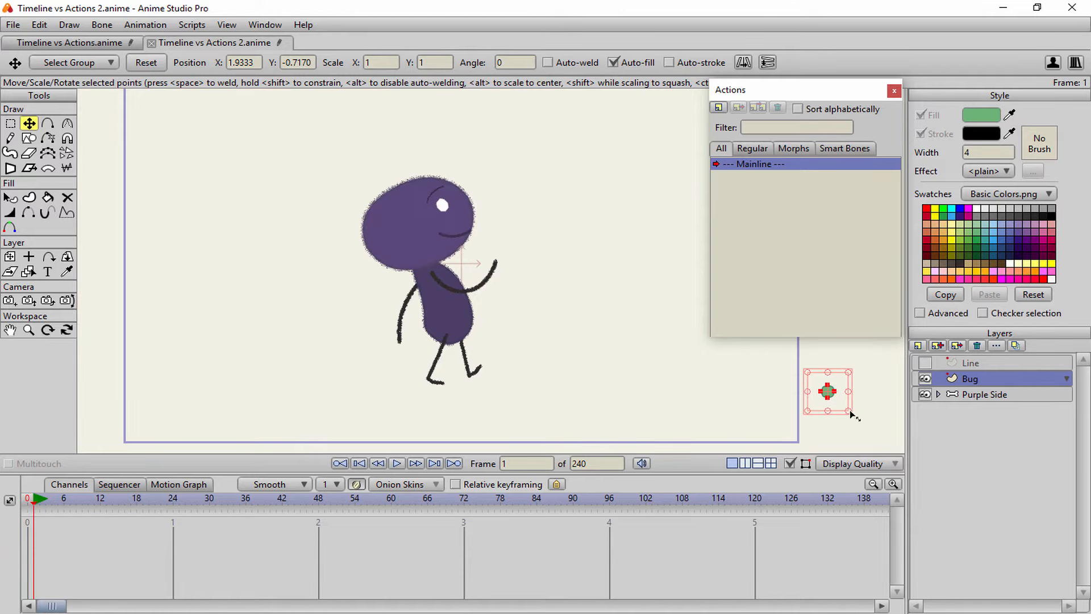
left_click_drag(846, 409, 777, 384)
scroll(843, 395, "up", 1)
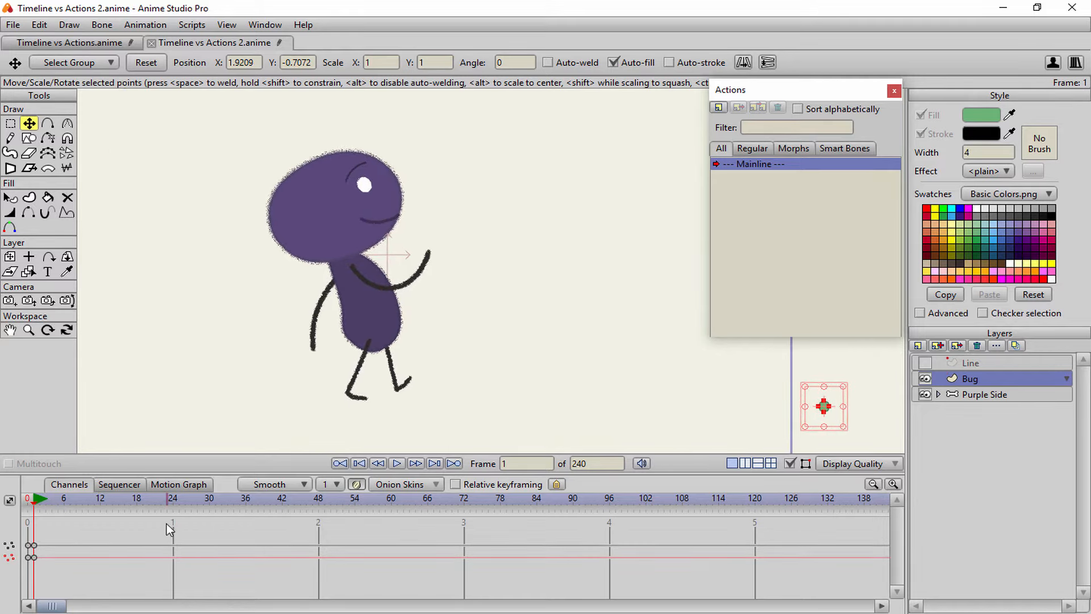
left_click(27, 508)
key("ctrl+z")
left_click(35, 504)
left_click_drag(35, 505, 391, 505)
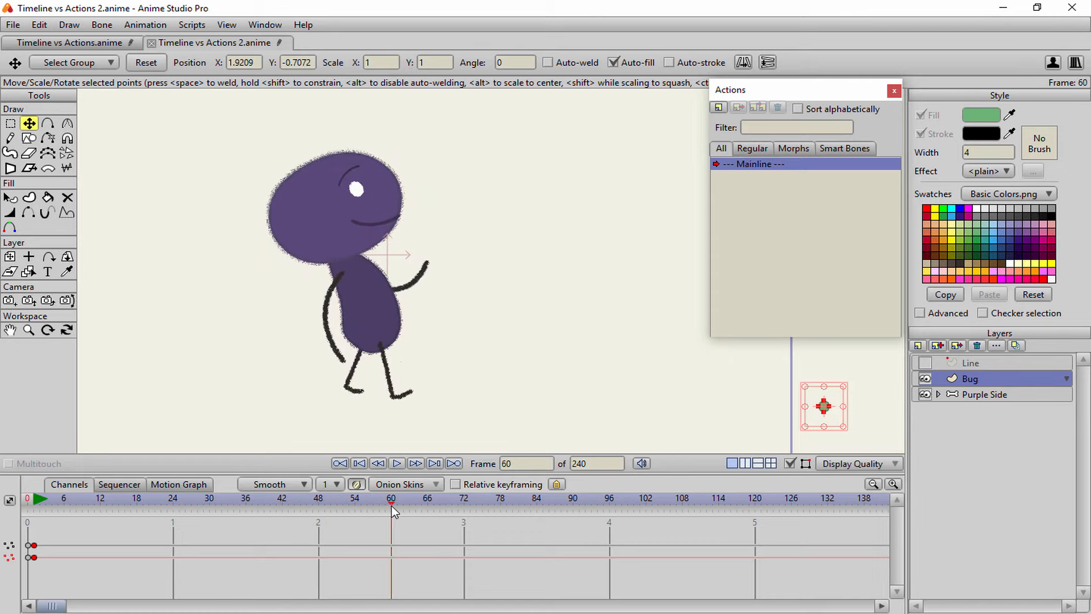
- On the Purple Side layer at frame 60, angle the front foot's toes upward
left_click(989, 395)
scroll(541, 398, "up", 3)
scroll(613, 375, "down", 1)
scroll(608, 373, "up", 1)
left_click_drag(550, 409, 578, 326)
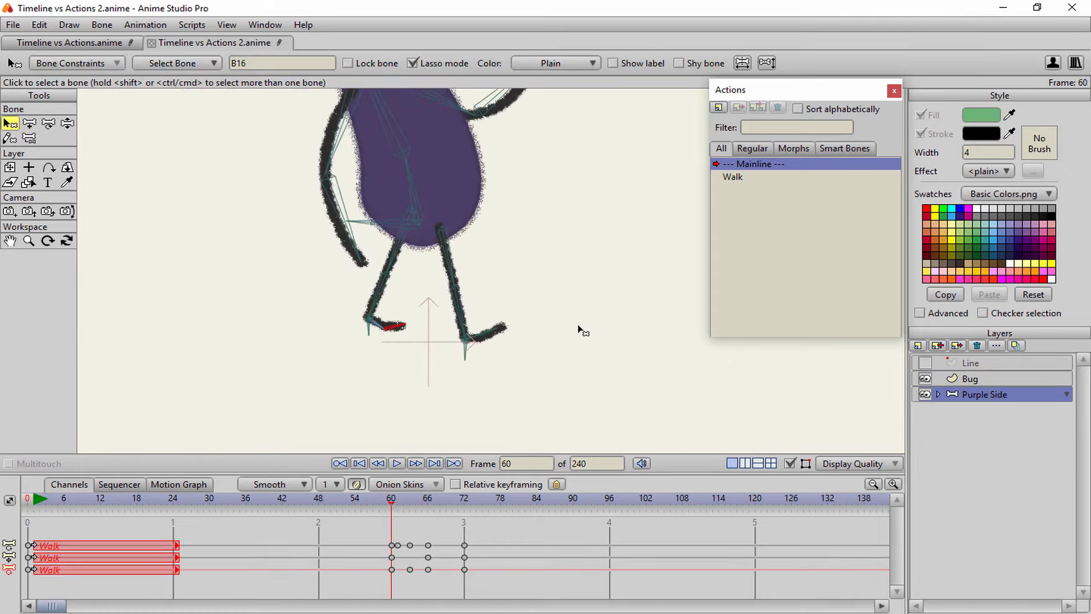
key("z")
left_click_drag(472, 337, 504, 322)
scroll(513, 311, "down", 2)
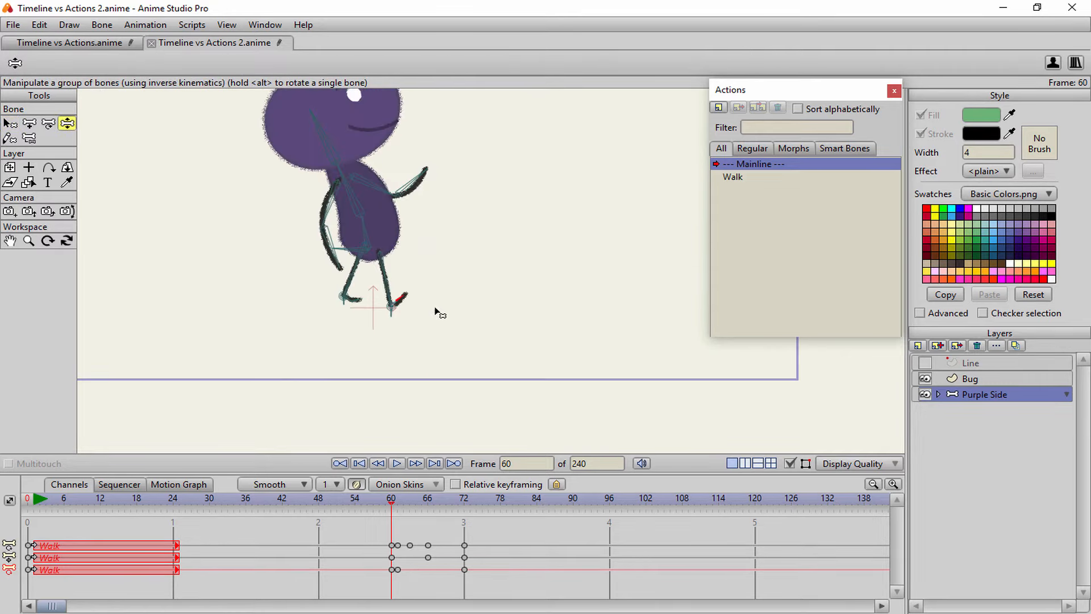
scroll(425, 316, "down", 2)
scroll(463, 360, "up", 1)
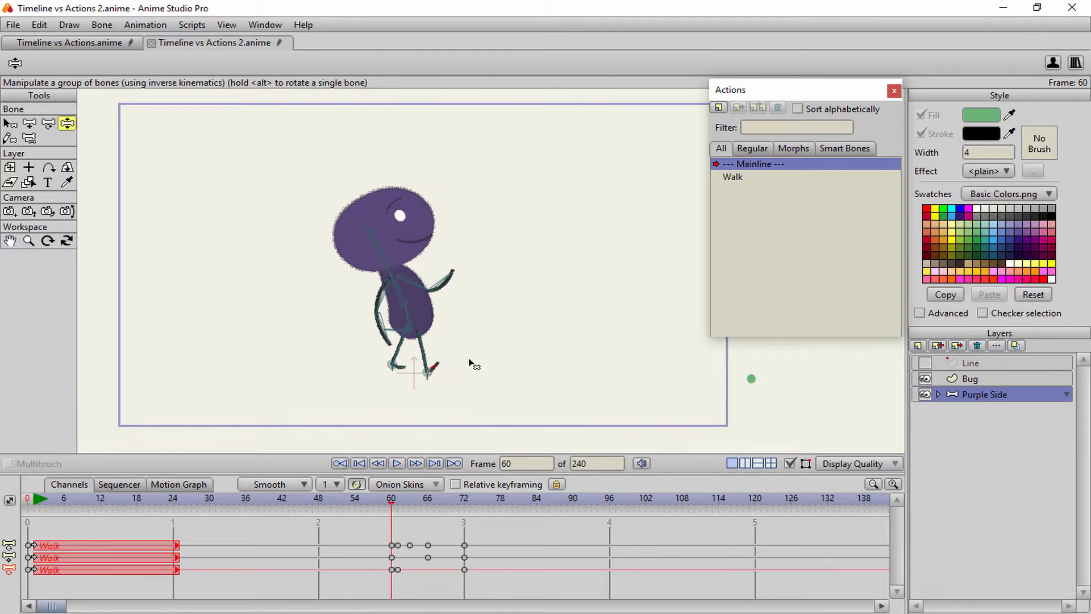
mouse_move(392, 500)
left_mouse_down()
mouse_move(335, 512)
mouse_move(390, 504)
left_mouse_up()
- Set the Bug layer's origin to the centre of the green circle at frame 0
left_click(1009, 364)
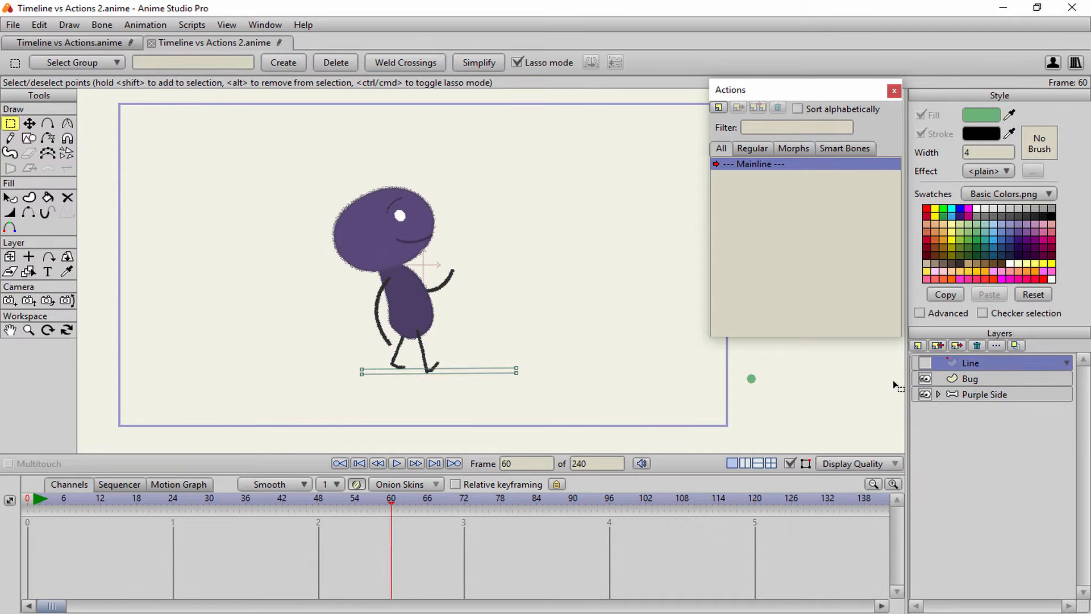
left_click(976, 378)
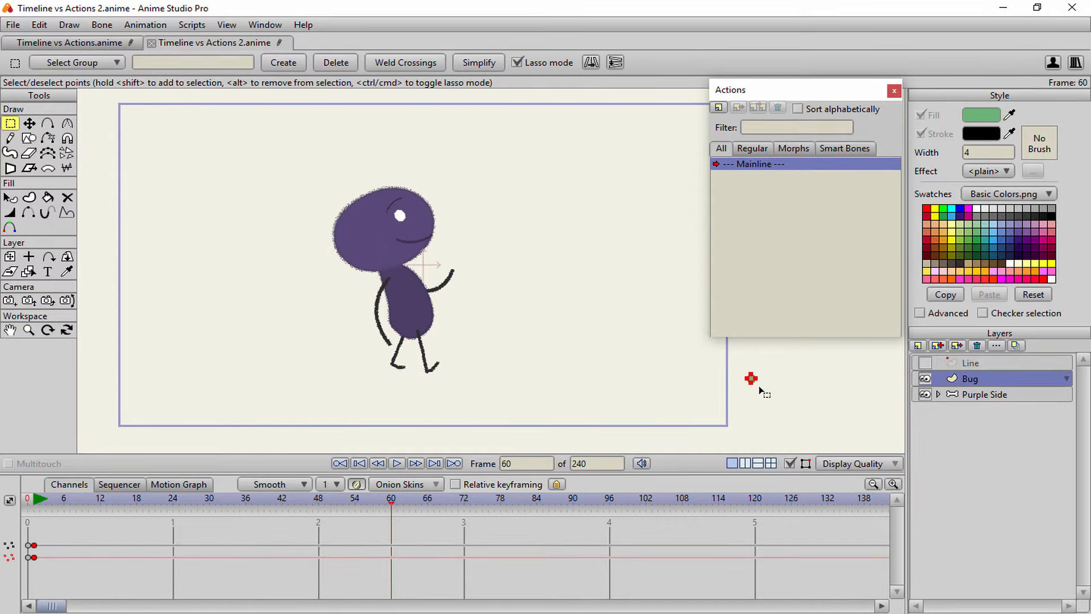
key("0")
scroll(751, 411, "up", 2)
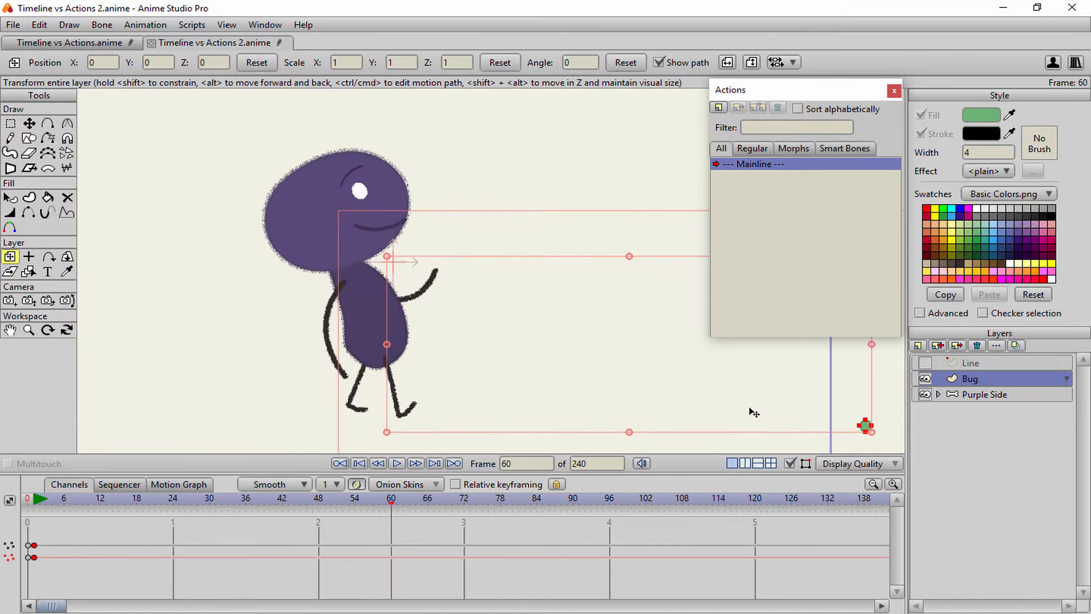
left_click_drag(750, 409, 438, 358)
scroll(578, 404, "up", 4)
left_click_drag(578, 375, 431, 182)
scroll(467, 359, "up", 3)
scroll(470, 363, "up", 2)
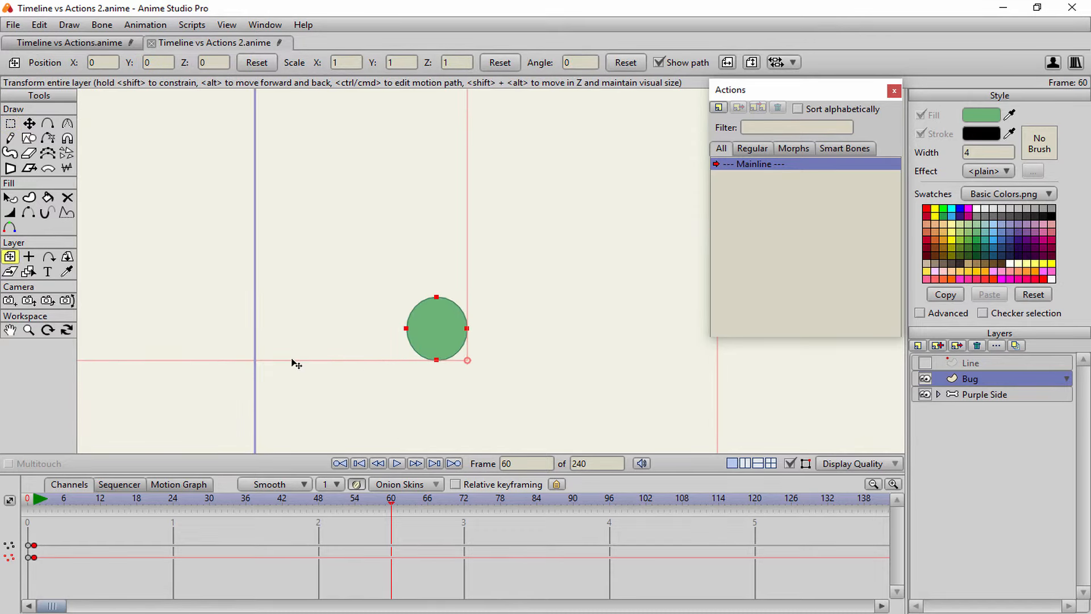
left_click(28, 503)
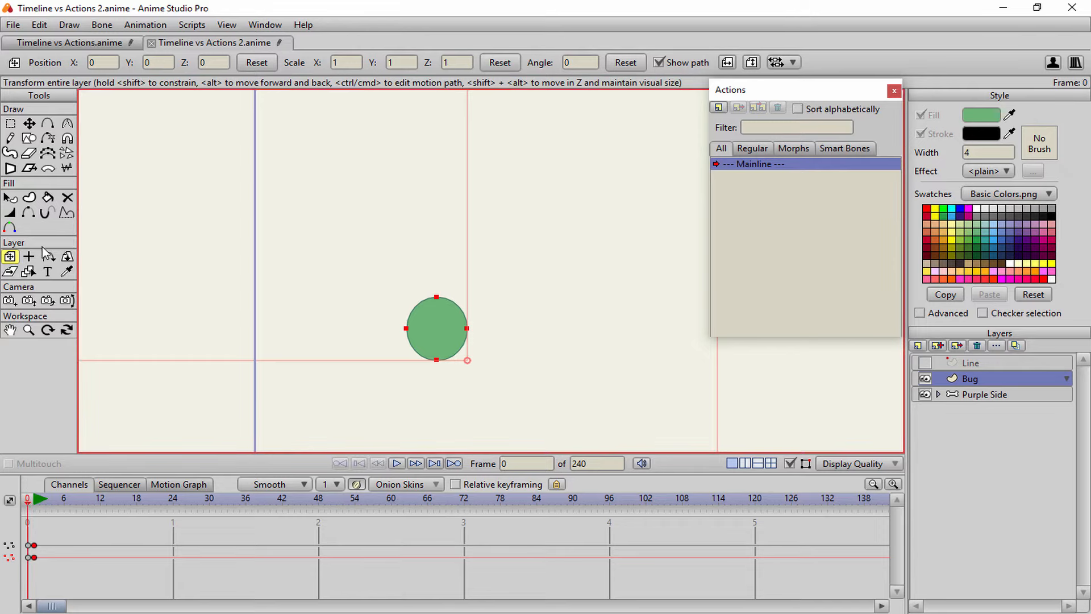
left_click(29, 257)
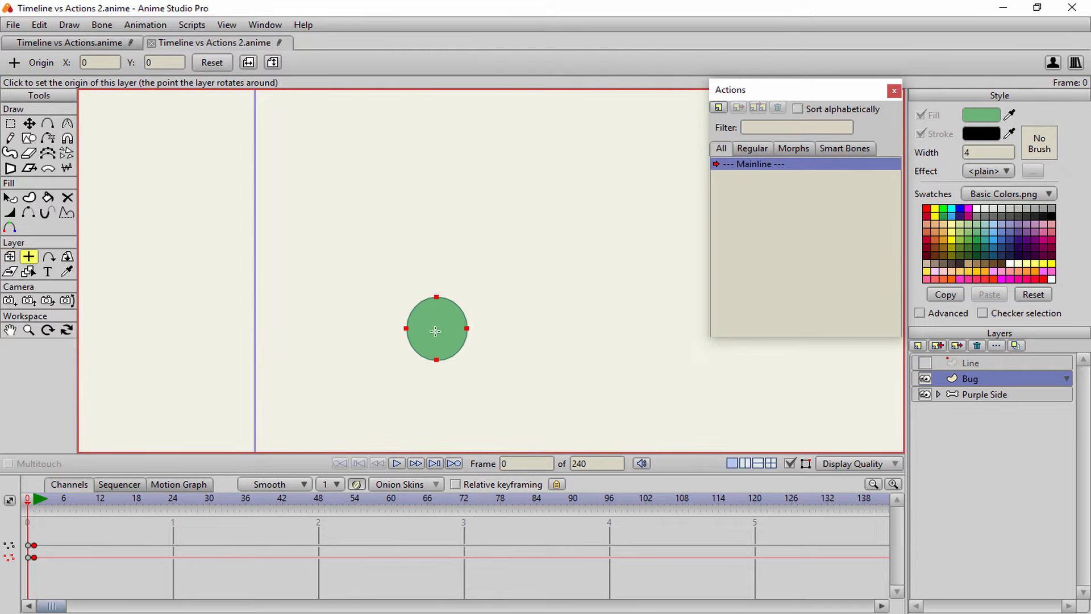
left_click(437, 328)
scroll(377, 304, "down", 2)
- Move the Bug layer under the character's front foot at frame 60, to about X -1.842, Y 0.042
key("t")
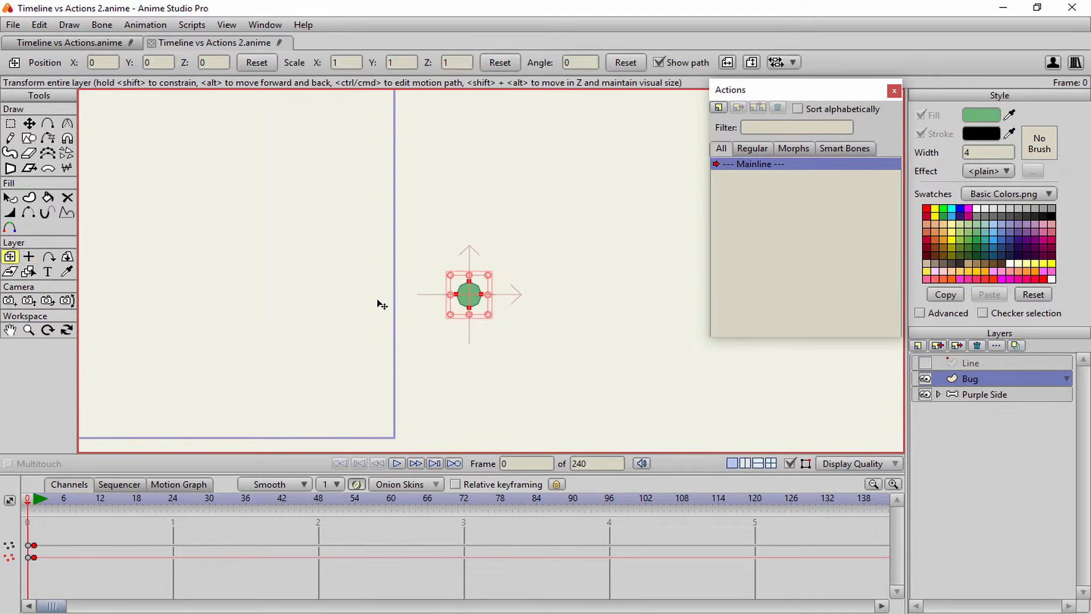
scroll(367, 284, "down", 4)
left_click_drag(364, 283, 509, 370)
scroll(504, 390, "down", 1)
left_click_drag(303, 504, 393, 490)
scroll(310, 316, "up", 4)
left_click_drag(406, 274, 461, 251)
left_click_drag(361, 360, 432, 332)
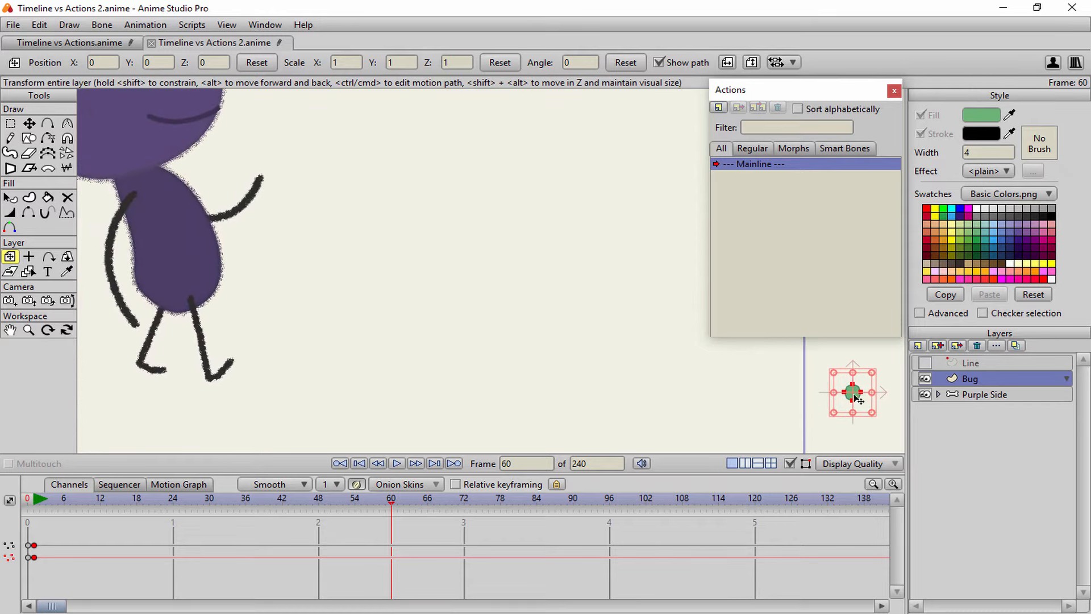
left_click_drag(858, 400, 226, 384)
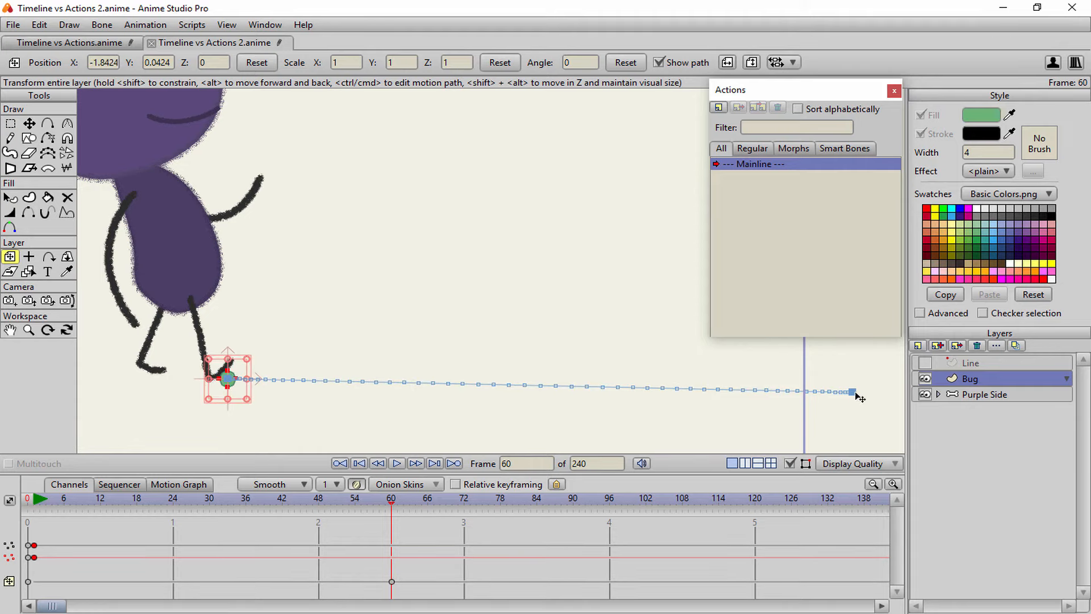
- Raise the Bug layer at frame 1 to Y about 0.038 to level its motion path
left_click(33, 499)
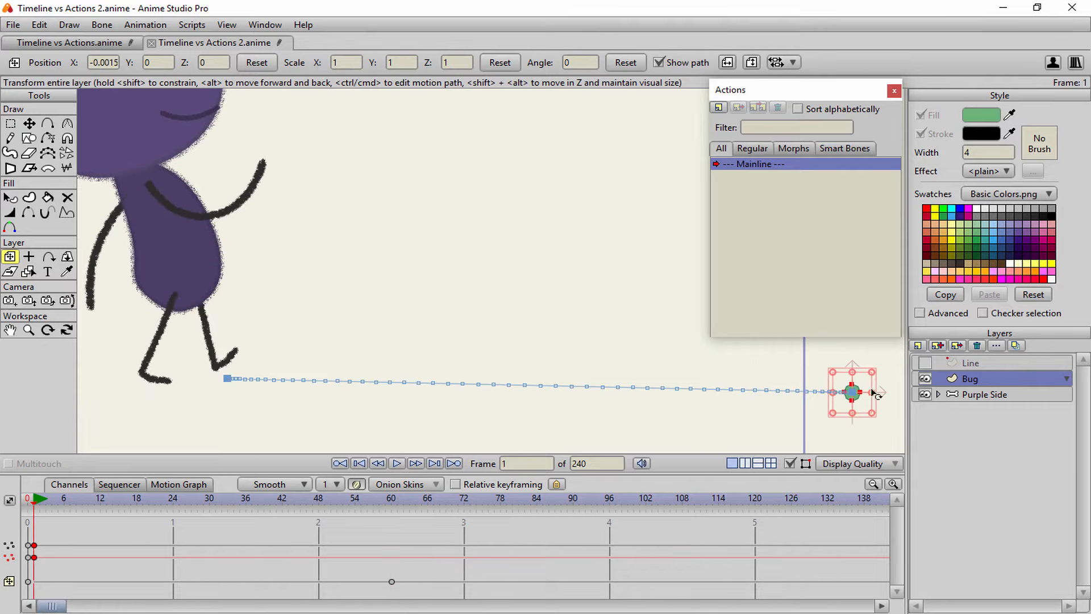
left_click(854, 395)
left_click_drag(858, 400, 861, 389)
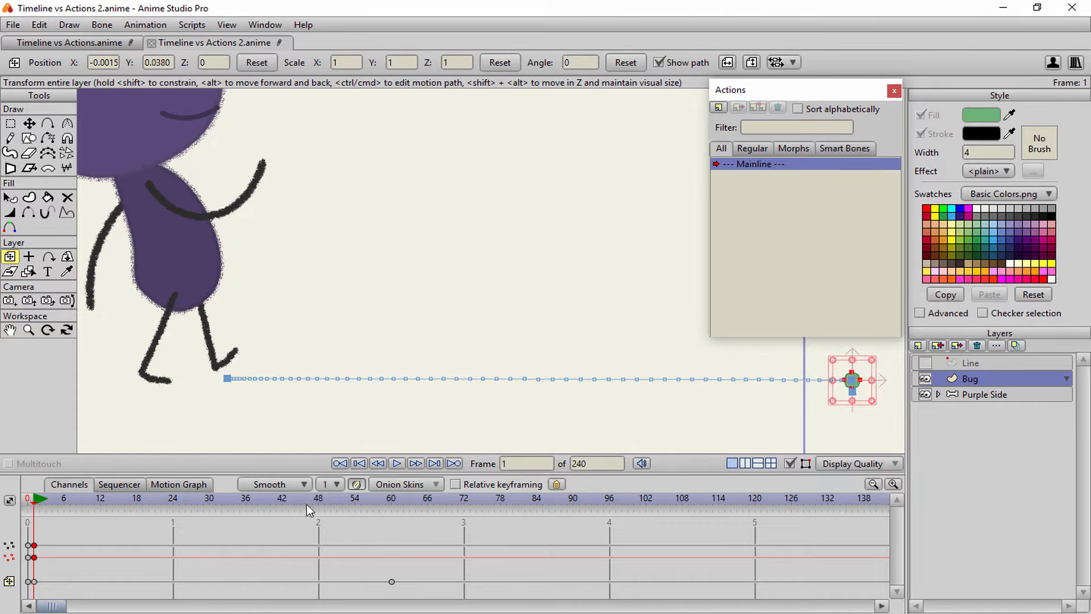
- Play the bug's approach and examine how it meets the front foot at frame 61
left_click(398, 463)
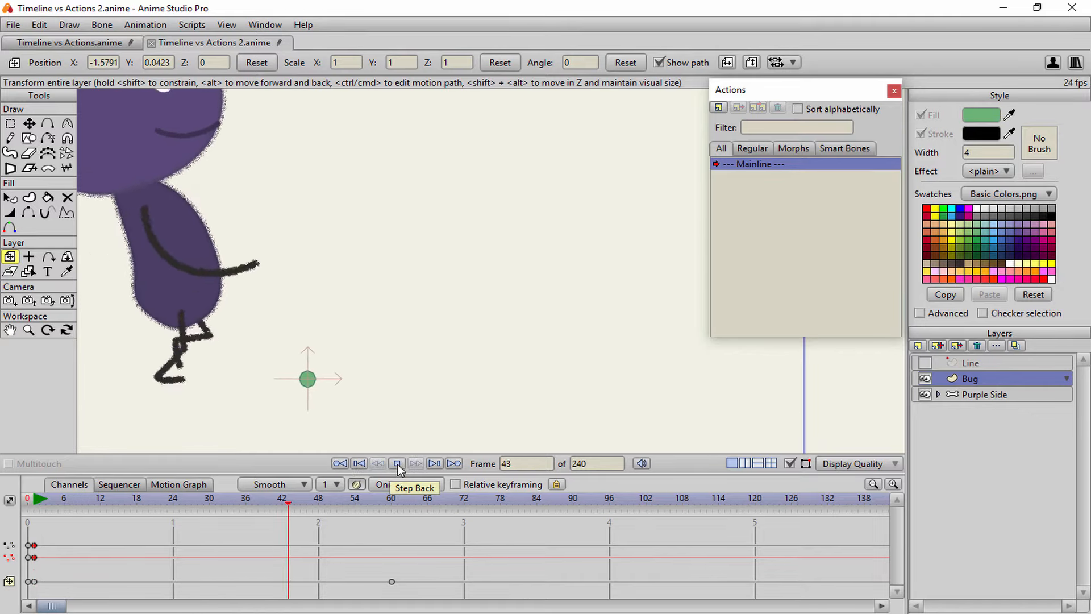
left_click(456, 501)
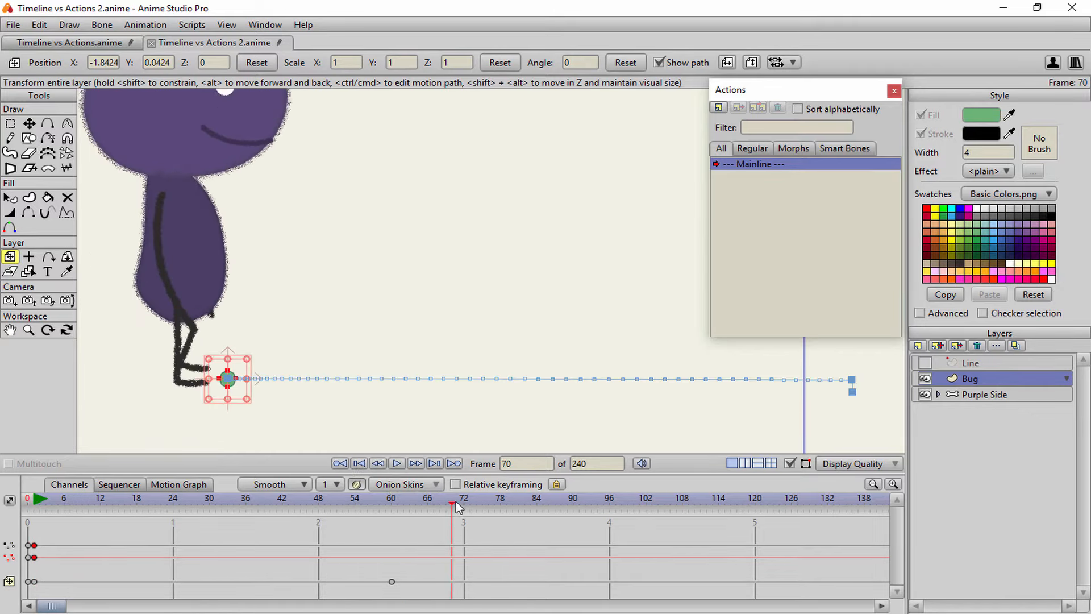
left_click_drag(456, 501, 399, 533)
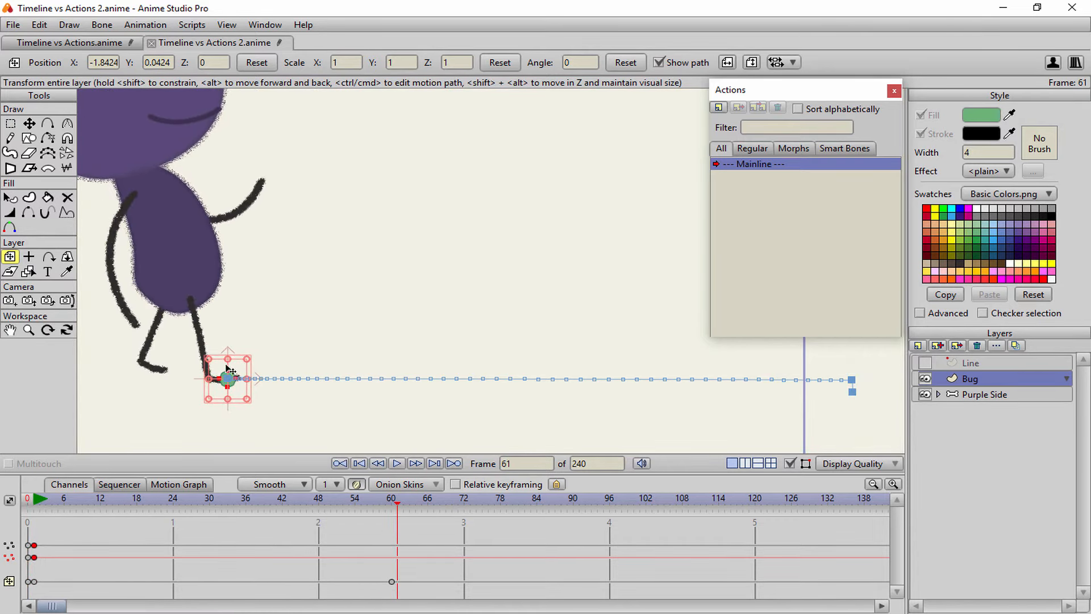
scroll(494, 318, "up", 5)
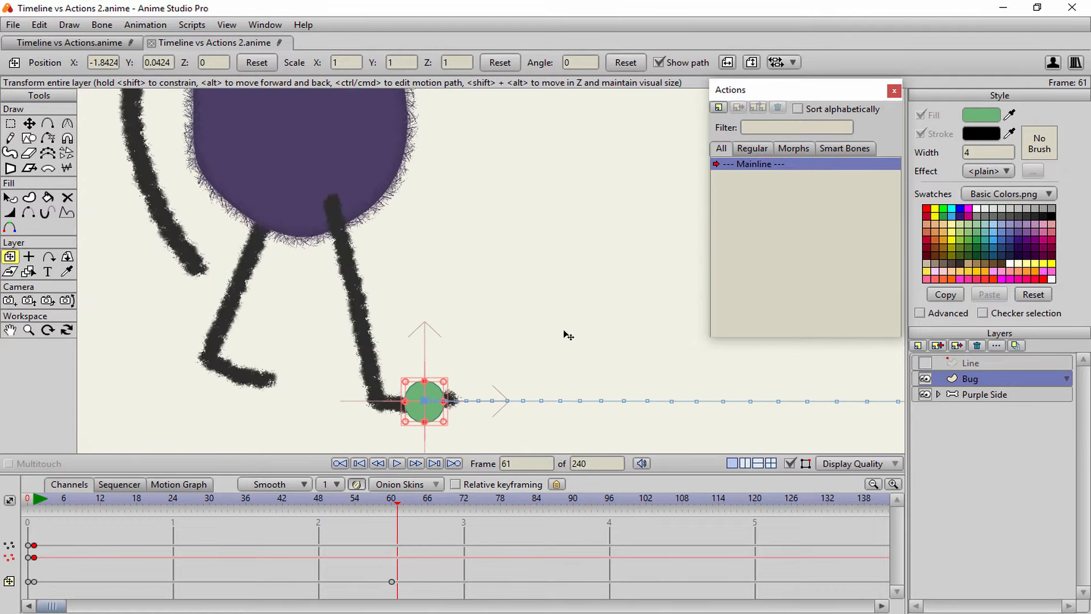
scroll(446, 391, "up", 2)
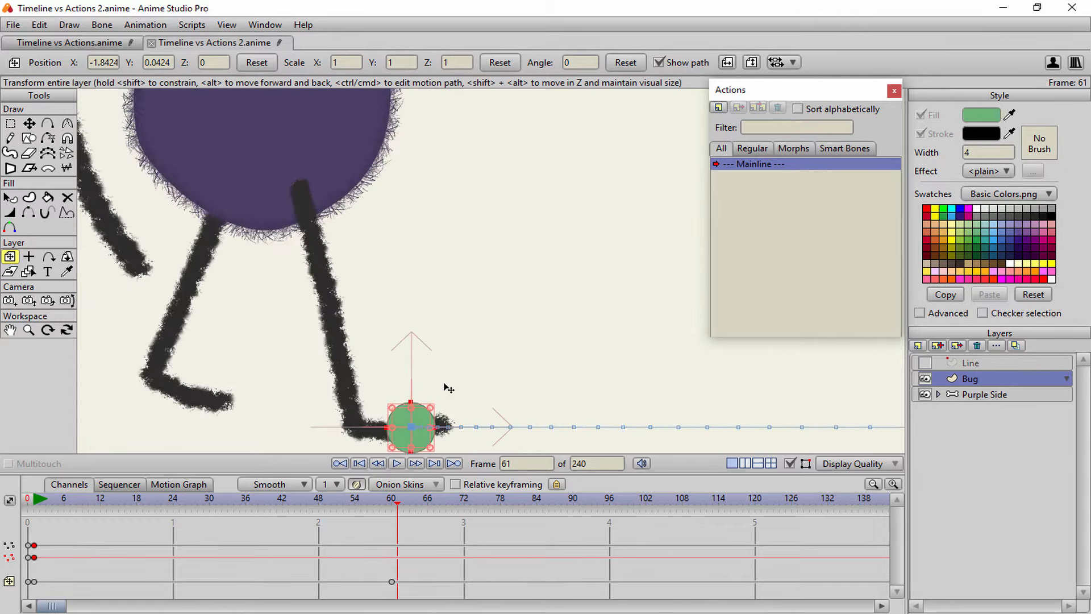
- Key the bug's round shape at frame 60, and at frame 61 lower its top point and spread its side points under the foot
left_click(394, 504)
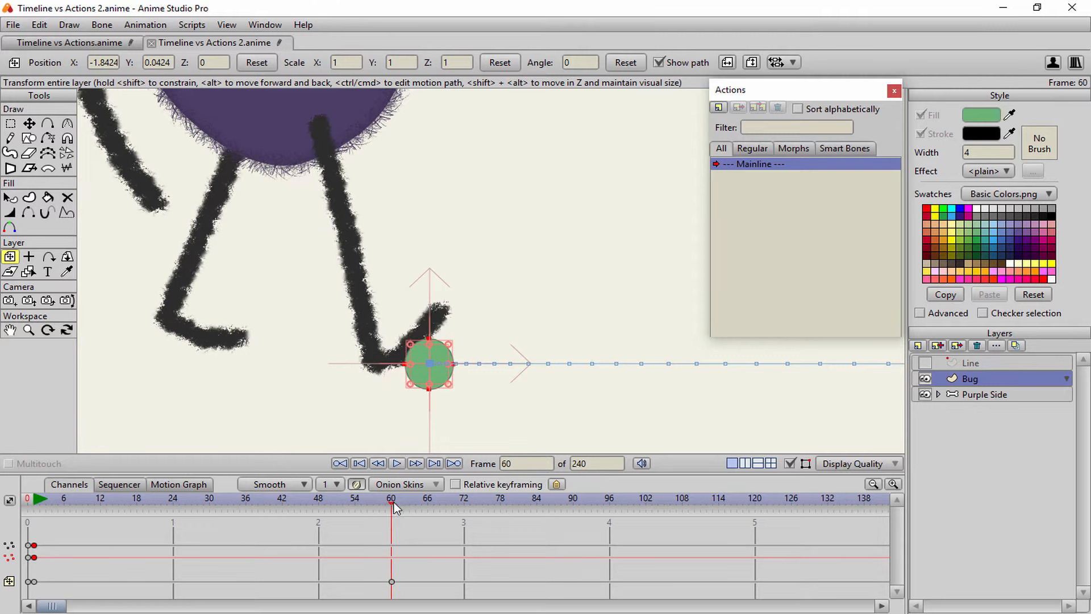
key("t")
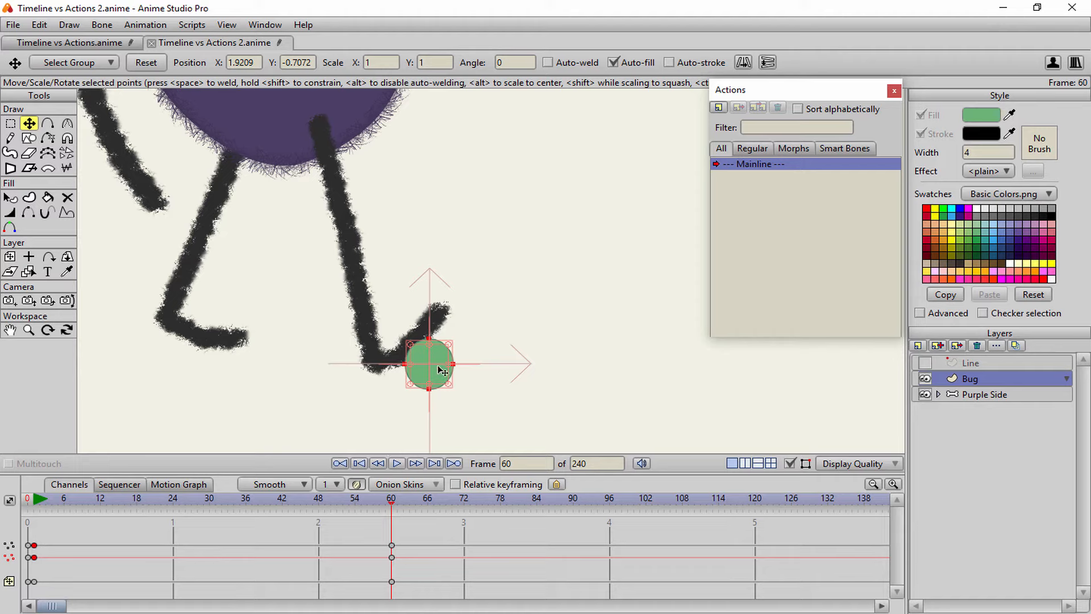
left_click(396, 502)
scroll(476, 337, "up", 2)
left_click_drag(474, 335, 486, 307)
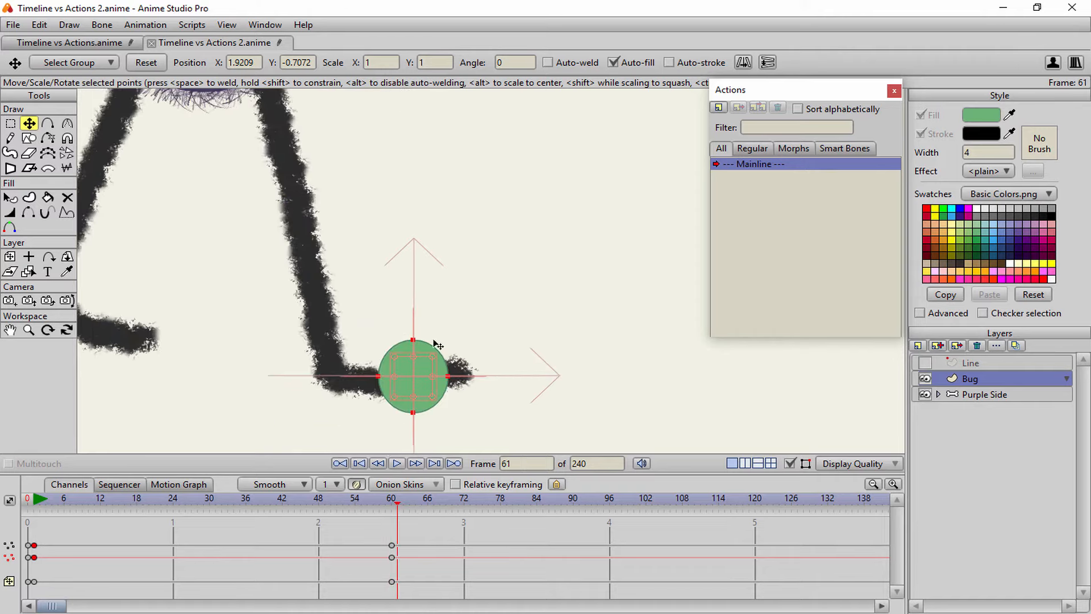
left_click_drag(413, 342, 364, 402)
key("ctrl+z")
left_click(414, 342)
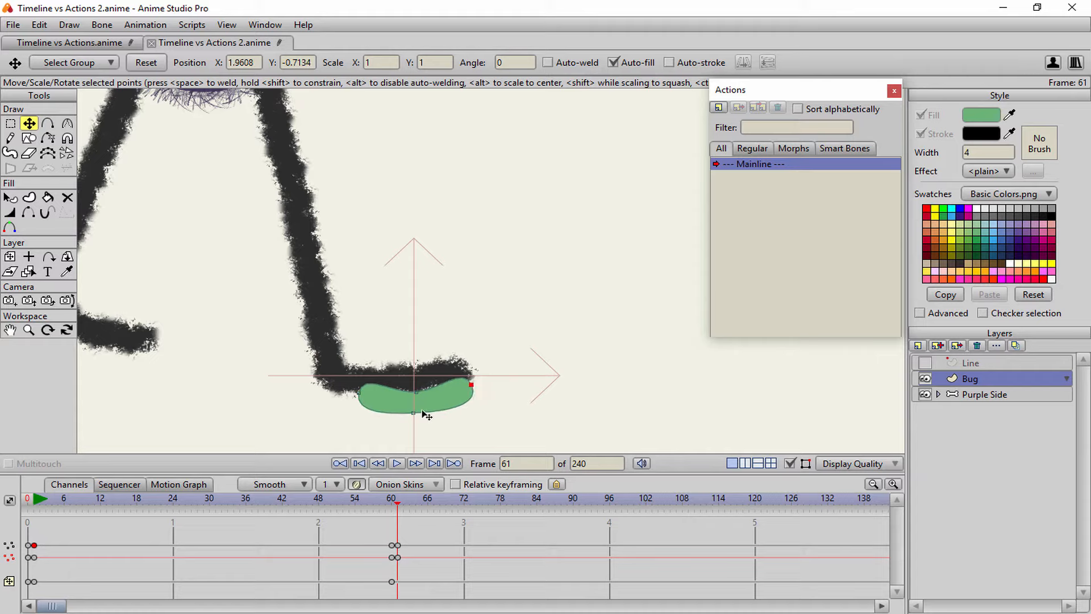
- Flatten the bug against the sole at frame 61 by raising its bottom point and adjusting the point curvature
left_click_drag(415, 413, 142, 405)
key("c")
key("t")
left_click_drag(420, 394, 470, 383)
key("c")
key("t")
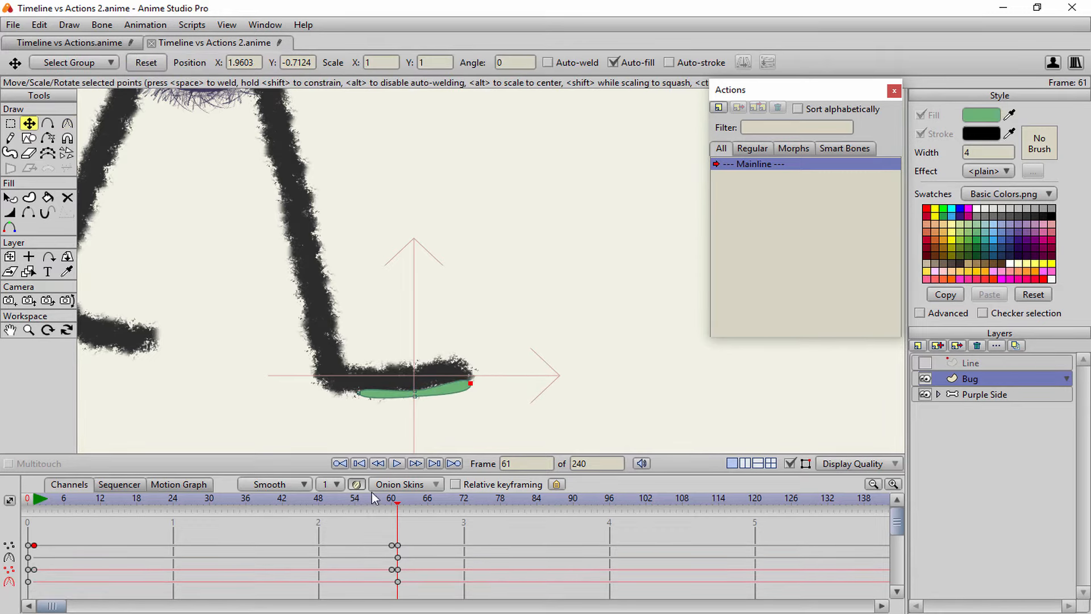
- Copy the Bug's frame 1 point curvature key to frame 60 and check the round shape at frame 54
left_click(33, 556)
left_click(32, 500)
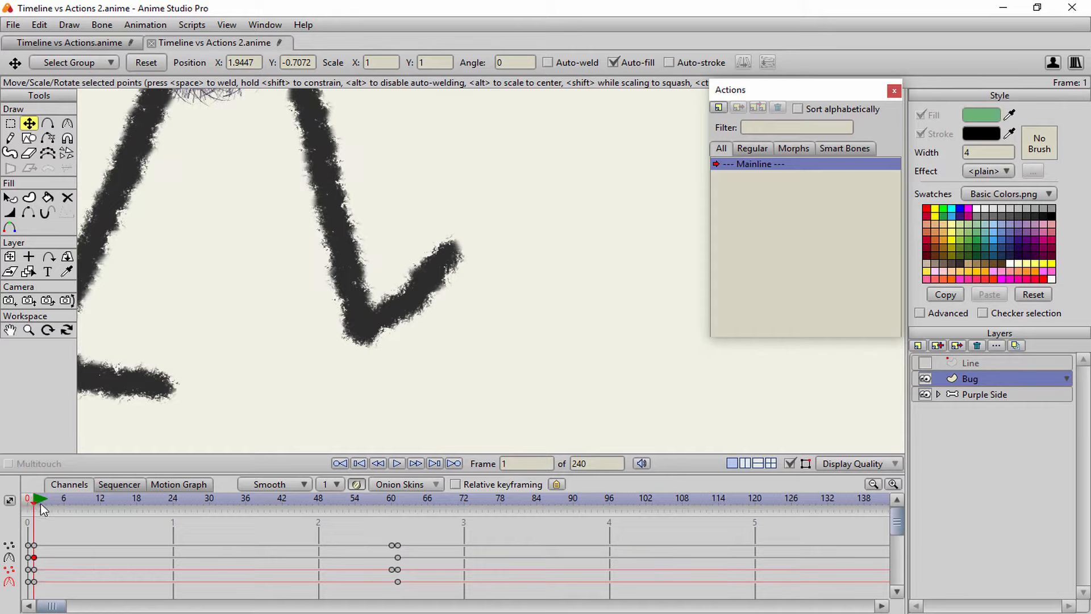
left_click_drag(34, 502, 391, 515)
key("ctrl+v")
left_click(355, 519)
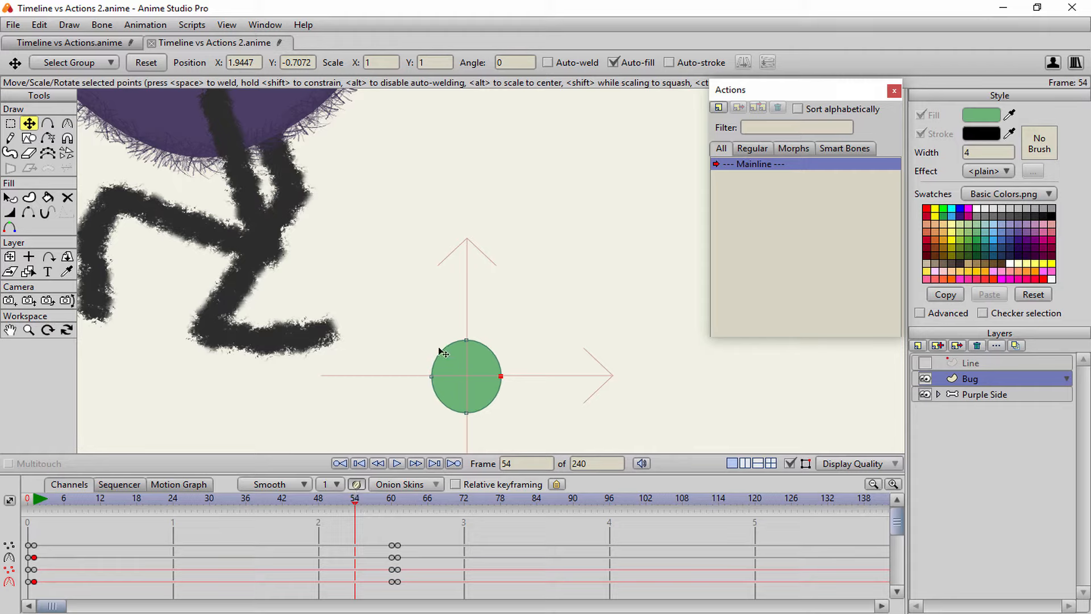
- At frame 72, move the flattened Bug layer under the planted foot, to about X -1.9437, Y 0.0299
left_click_drag(351, 502, 463, 497)
scroll(402, 391, "down", 1)
left_click_drag(382, 401, 352, 354)
key("ctrl+z")
key("m")
mouse_move(464, 506)
left_mouse_down()
mouse_move(390, 512)
mouse_move(445, 511)
left_mouse_up()
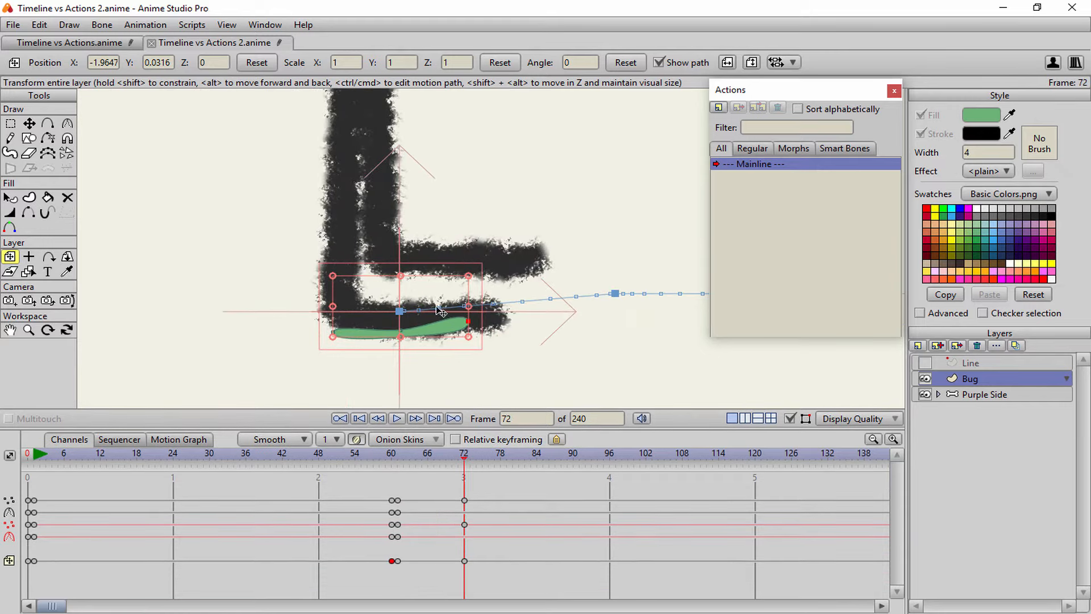
left_click_drag(415, 333, 453, 338)
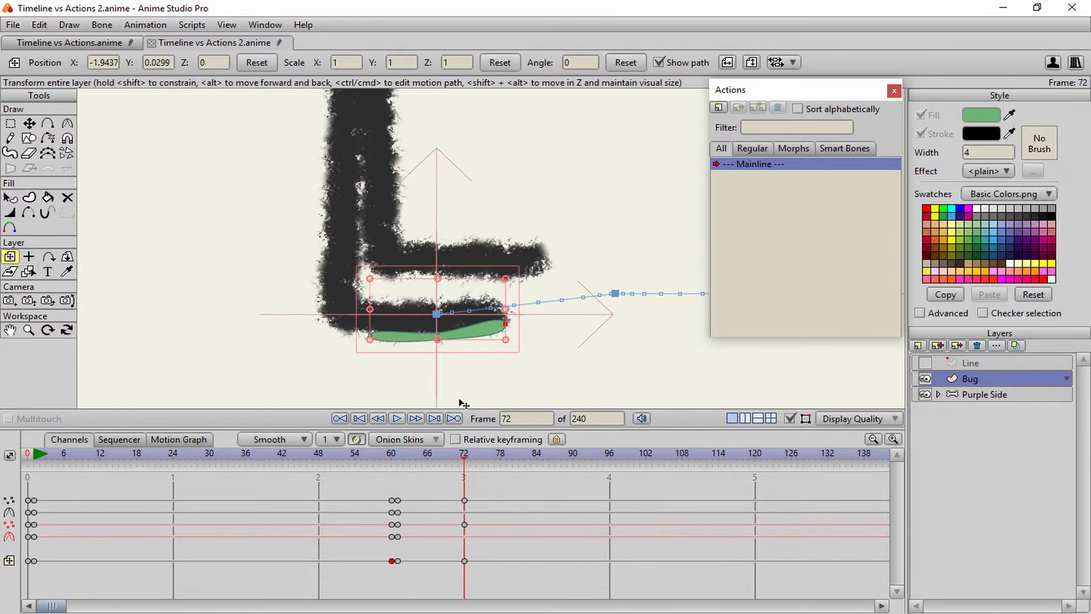
mouse_move(465, 459)
left_mouse_down()
mouse_move(420, 468)
mouse_move(404, 463)
mouse_move(462, 465)
mouse_move(400, 455)
mouse_move(458, 452)
mouse_move(442, 459)
mouse_move(462, 465)
left_mouse_up()
- Close the Actions window and shrink the timeline area so the full scene fits in view
scroll(497, 327, "down", 5)
scroll(497, 269, "down", 3)
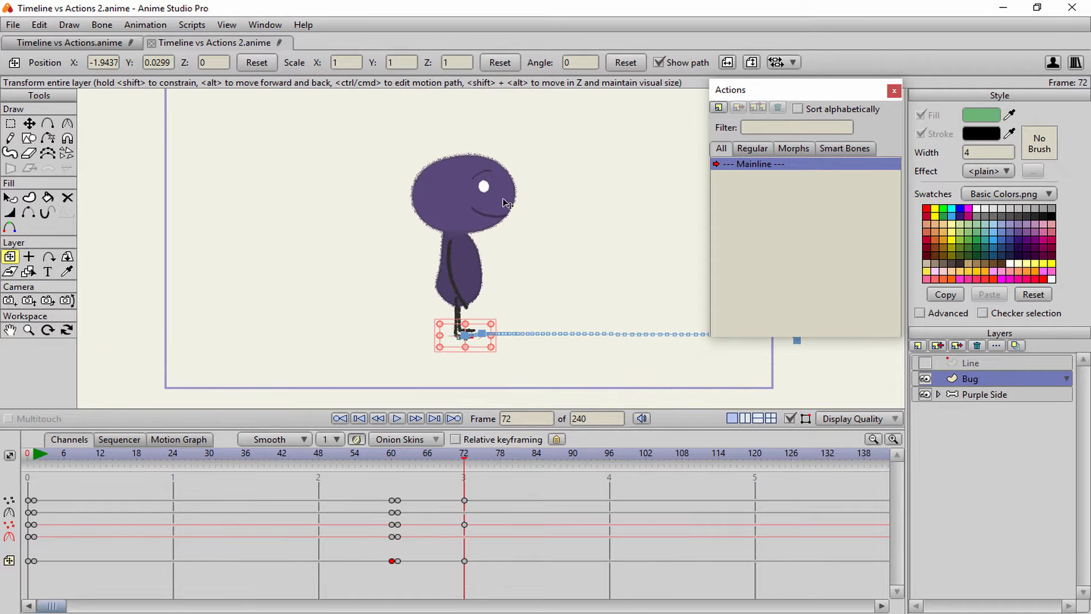
left_click(894, 91)
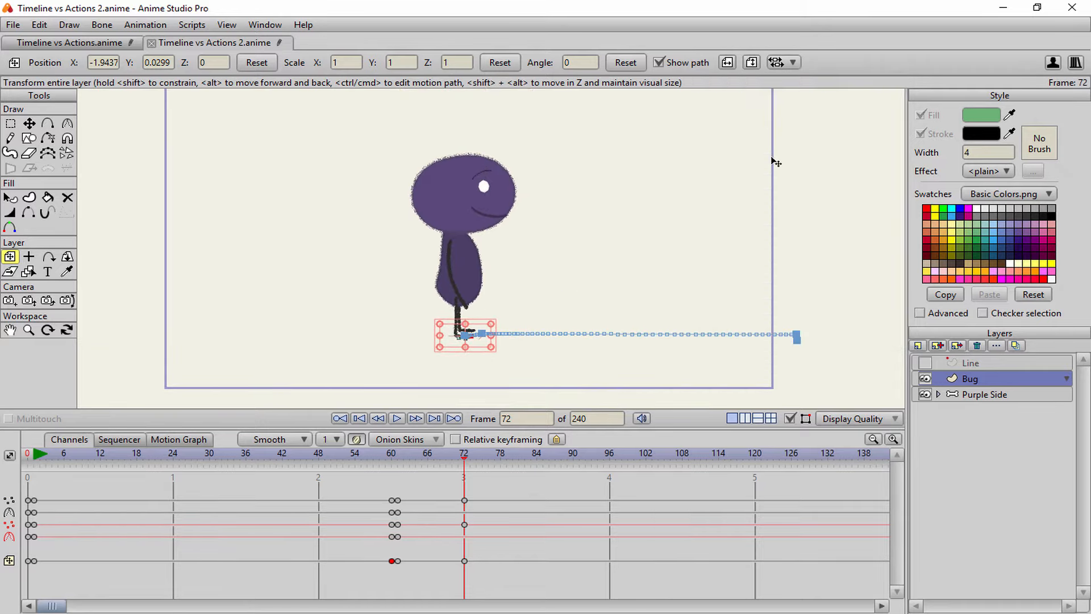
scroll(548, 248, "down", 2)
left_click_drag(504, 429, 504, 477)
scroll(493, 278, "up", 2)
scroll(500, 276, "down", 3)
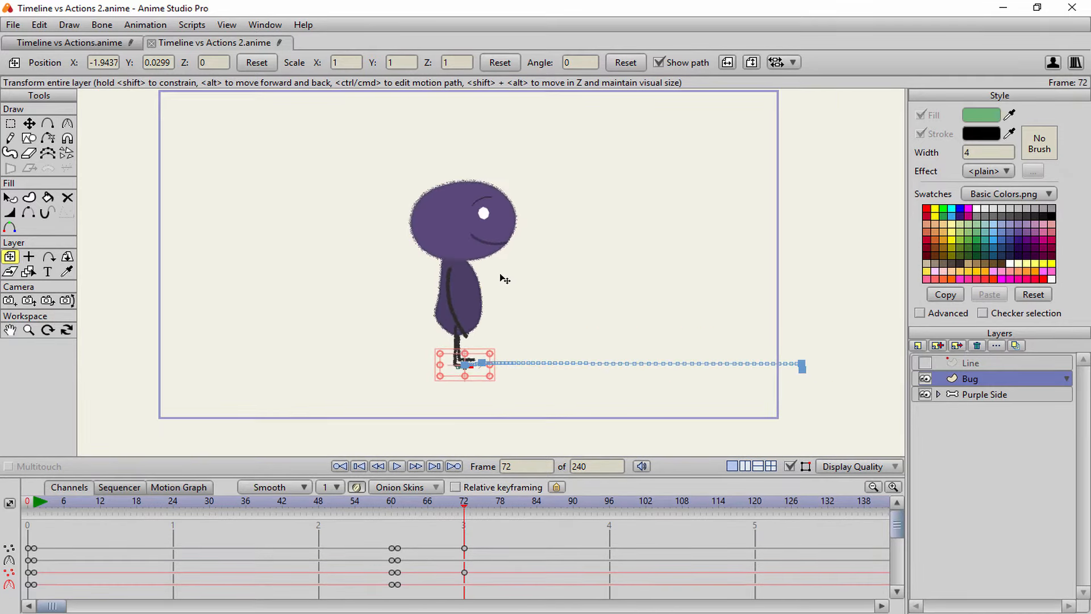
- Play the animation twice, with the Purple Side layer selected, to review the walk, the stop and the bug squash
left_click(359, 466)
left_click(396, 466)
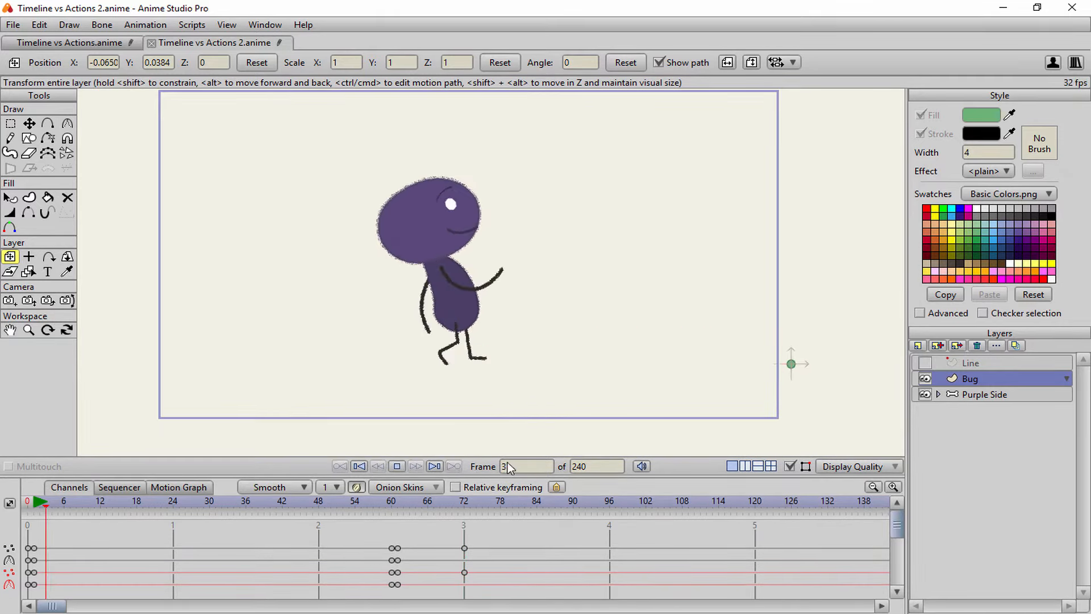
left_click(1000, 394)
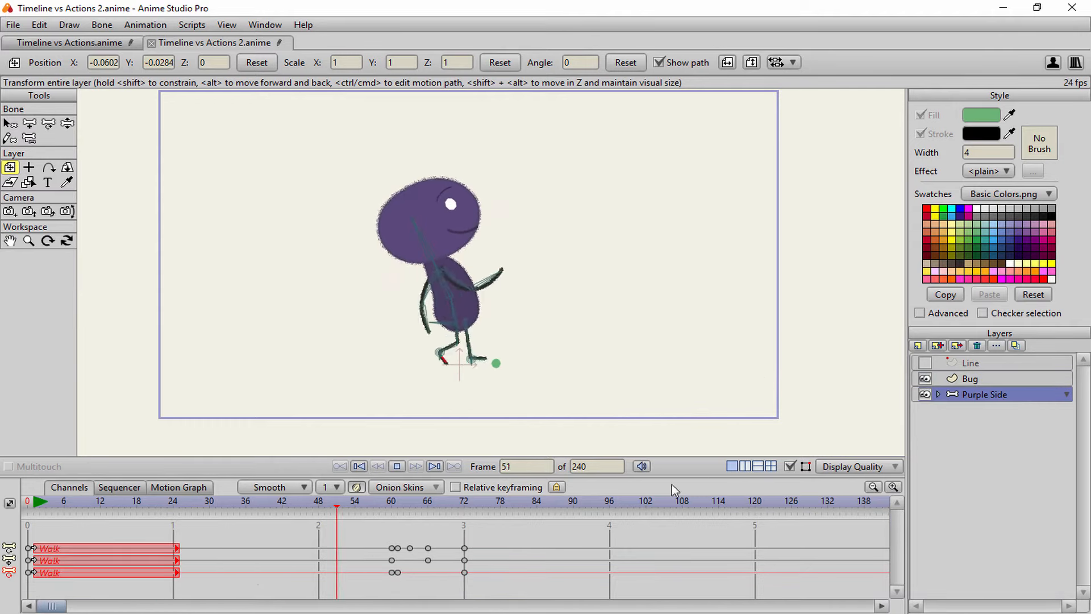
left_click(396, 466)
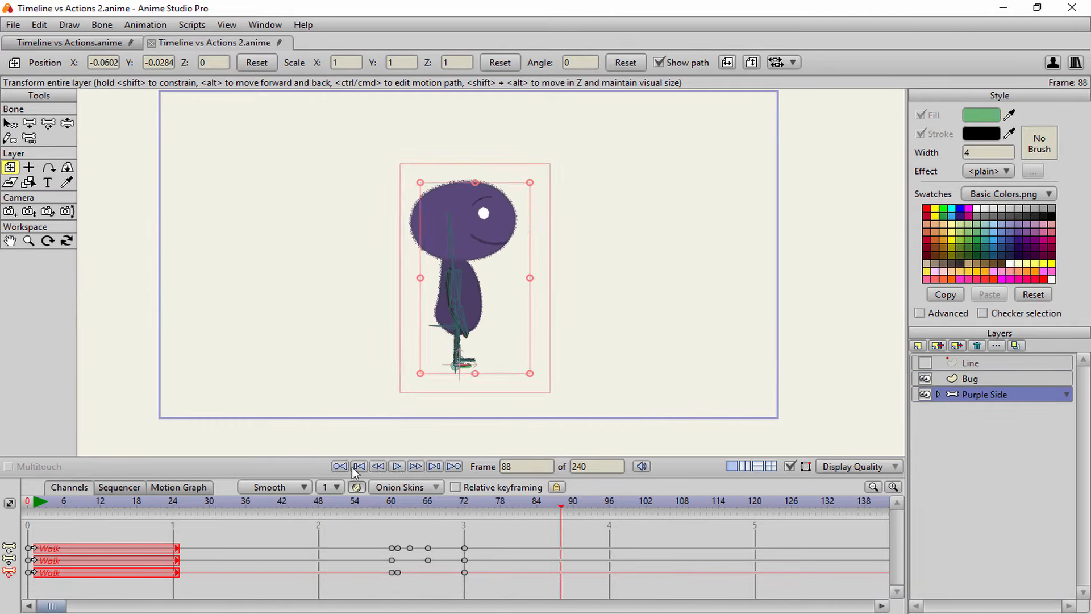
left_click(397, 466)
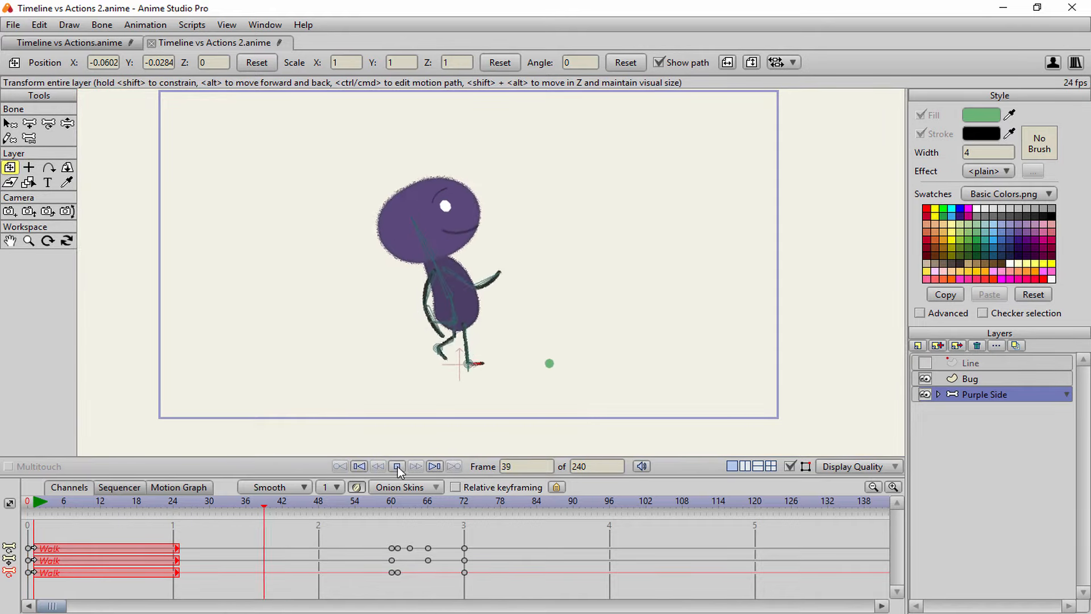
left_click(397, 465)
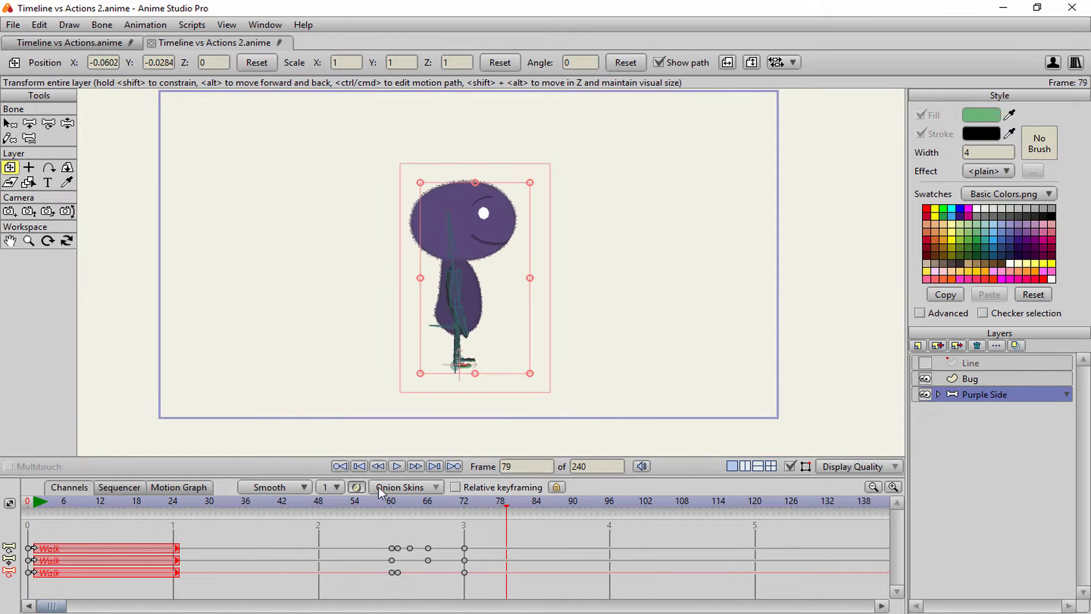
- Go to frame 66 and expand the Purple Side and Purple layers to reach the character's body parts
left_click(392, 503)
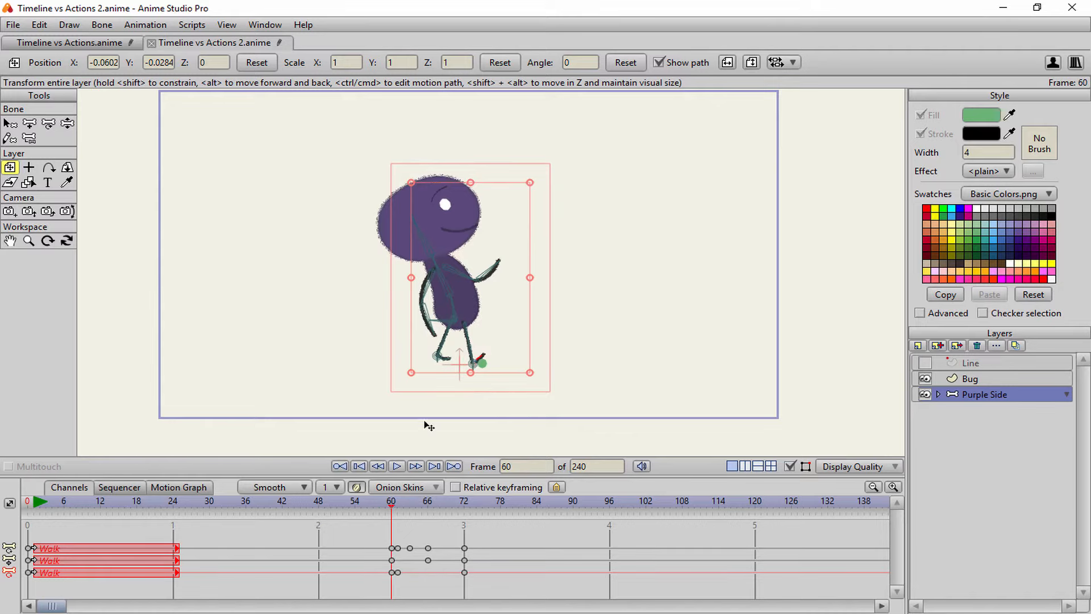
left_click_drag(391, 502, 429, 498)
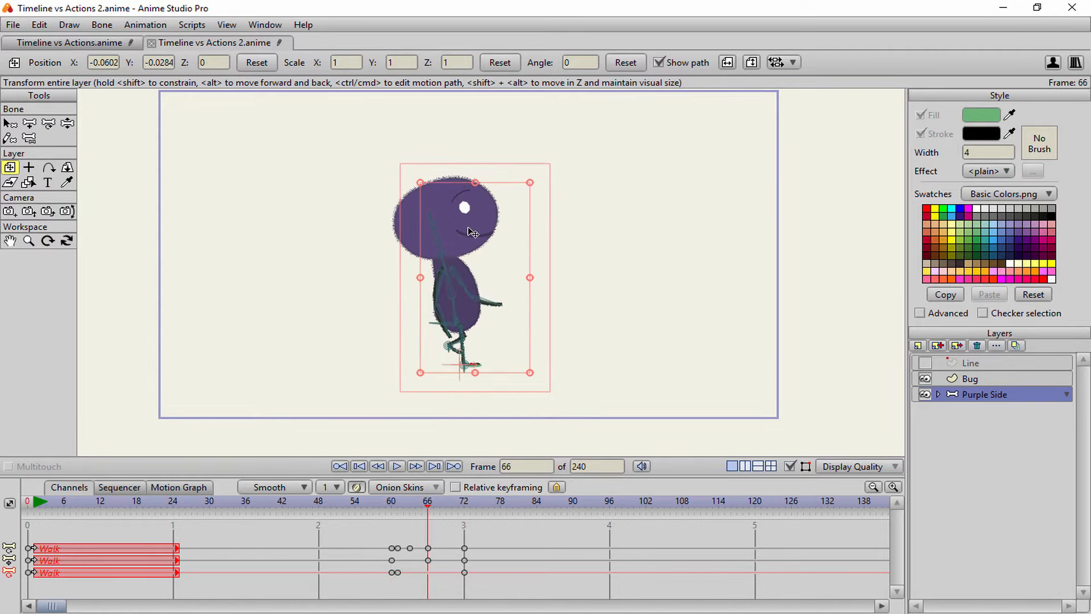
scroll(472, 232, "up", 3)
left_click(938, 394)
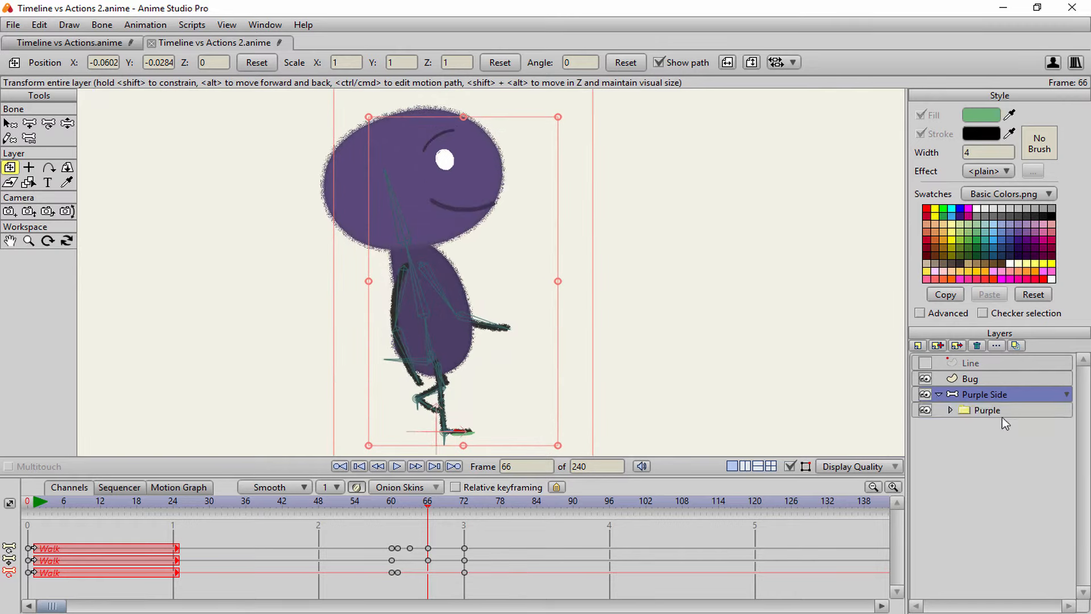
left_click(986, 410)
left_click(950, 410)
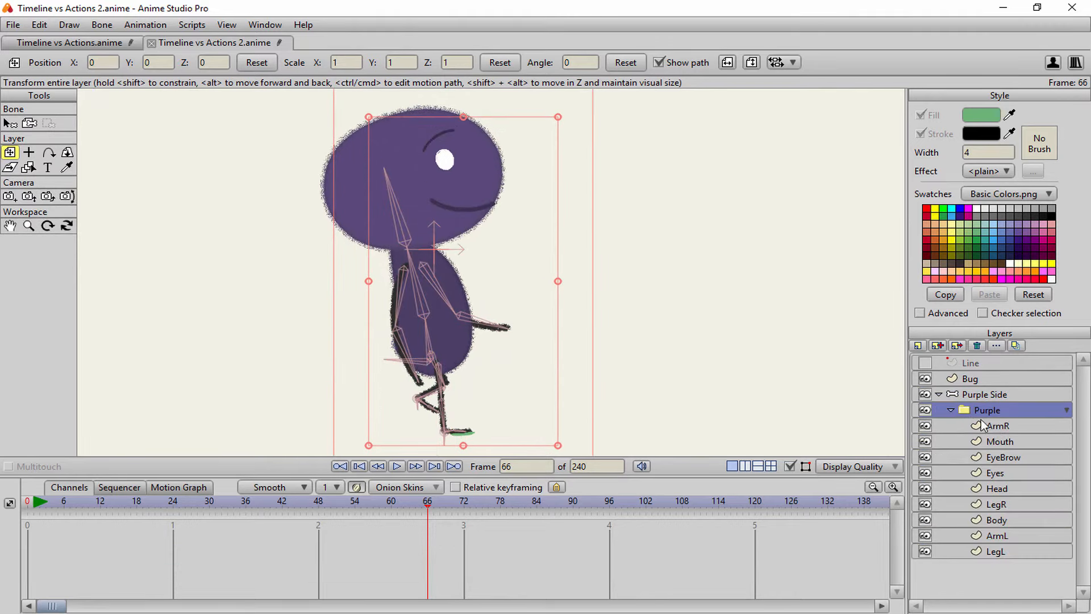
- Turn the Mouth's smile into a frown at frame 66 by lowering its inner corner point
left_click(1000, 442)
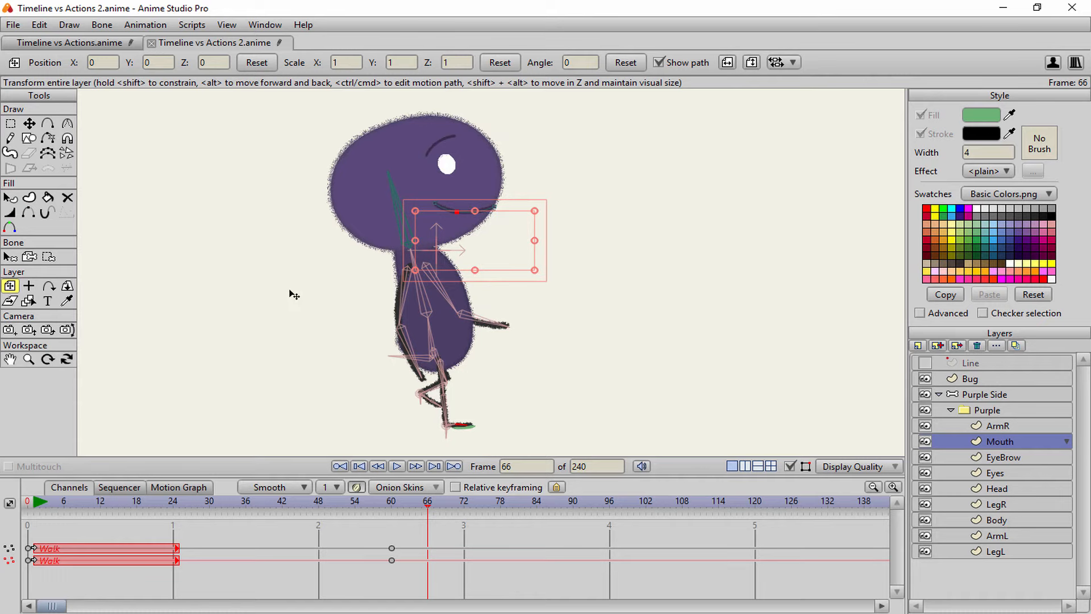
scroll(382, 243, "up", 3)
key("t")
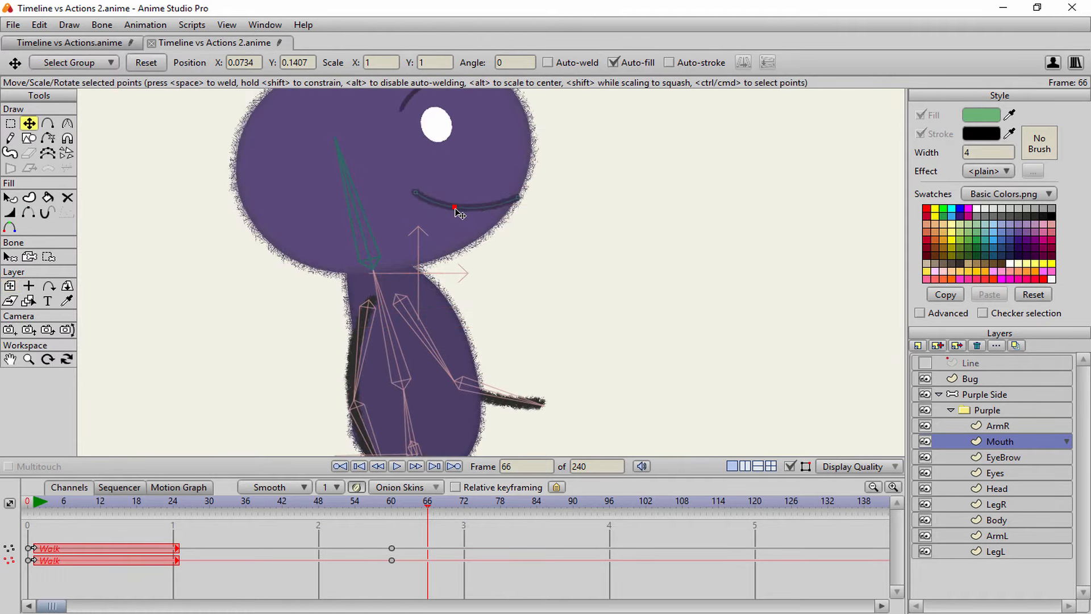
left_click_drag(422, 195, 435, 229)
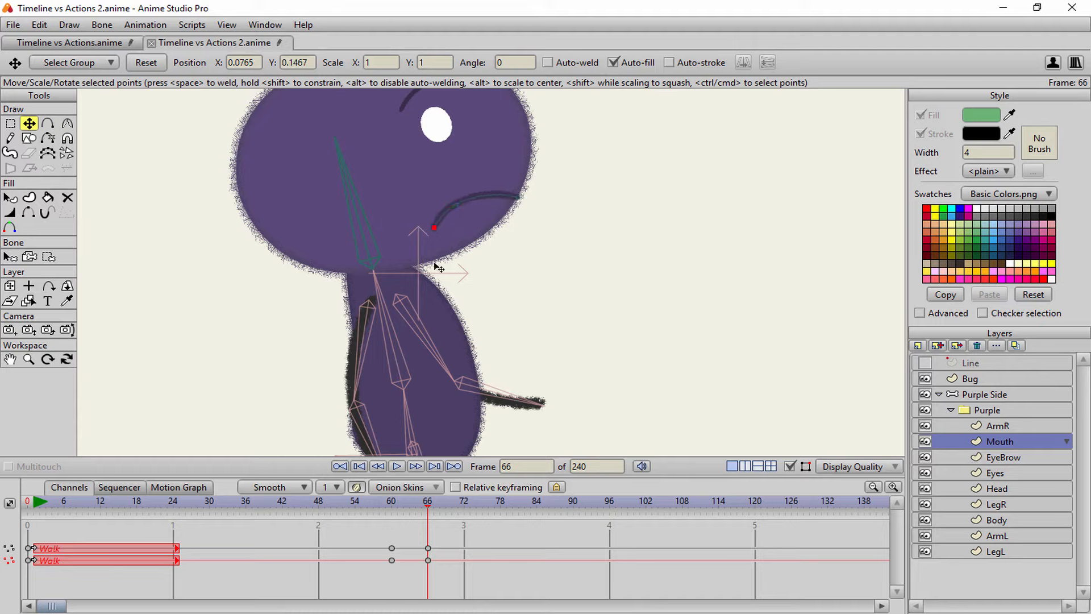
mouse_move(422, 504)
left_mouse_down()
mouse_move(389, 509)
mouse_move(449, 507)
mouse_move(387, 517)
mouse_move(428, 514)
left_mouse_up()
- Raise the whole EyeBrow slightly above the eye at frame 63
left_click(1031, 458)
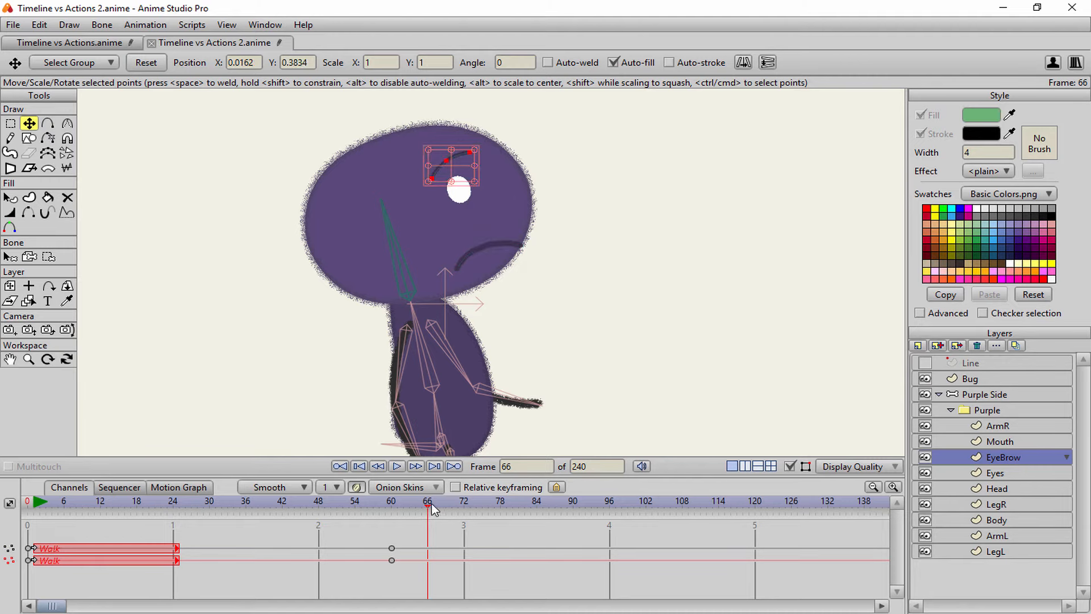
left_click_drag(432, 505, 409, 507)
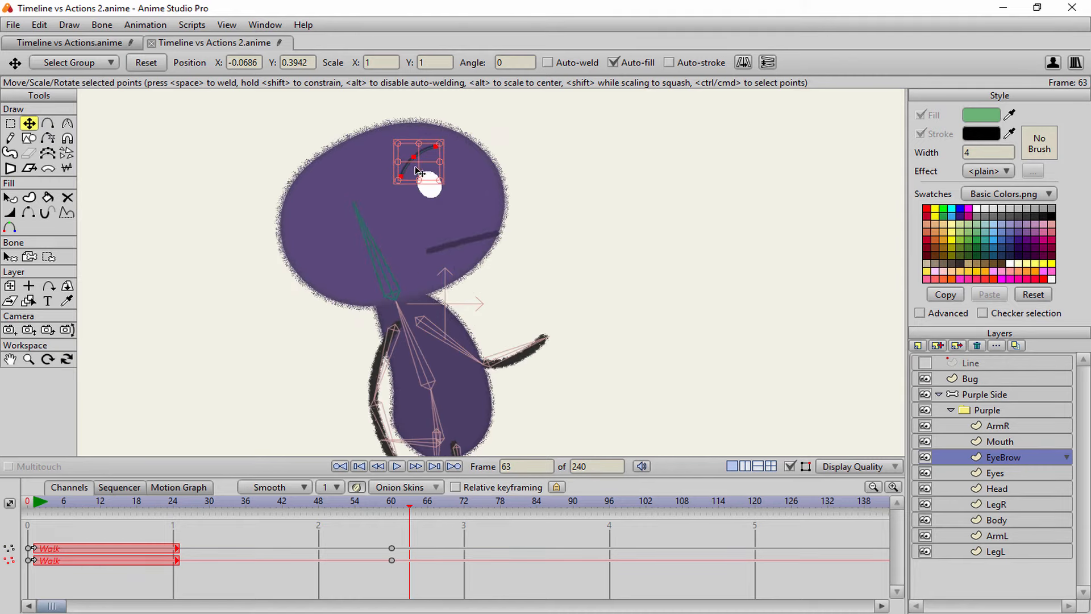
left_click_drag(421, 168, 414, 161)
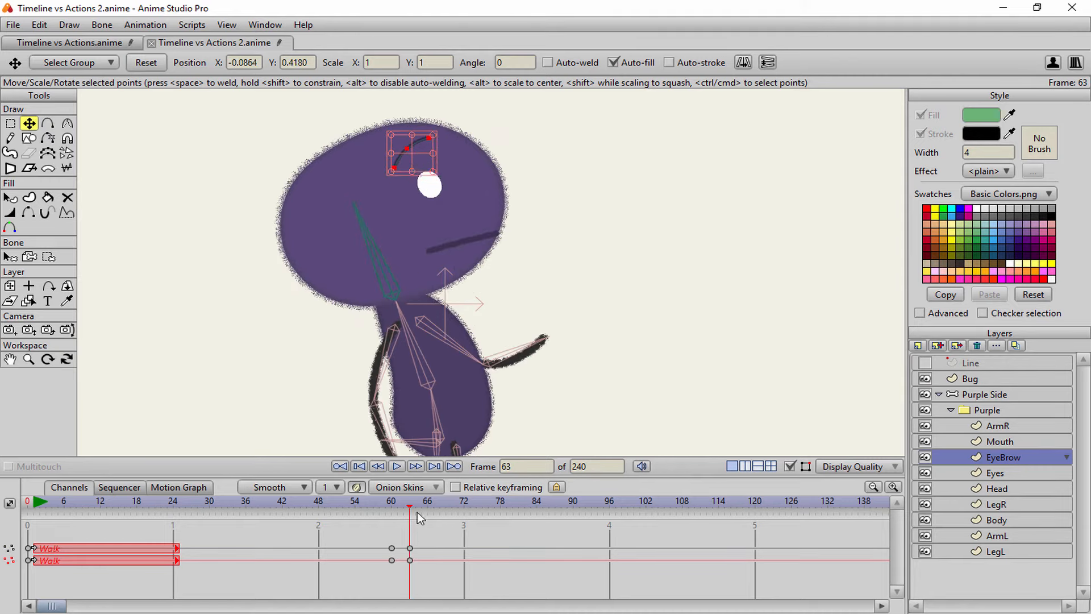
- Reshape the EyeBrow at frame 66 into a steep inverted curve by moving its individual points
left_click_drag(417, 513, 426, 502)
scroll(508, 304, "up", 3)
left_click_drag(505, 301, 507, 343)
left_click(419, 135)
left_click(419, 134)
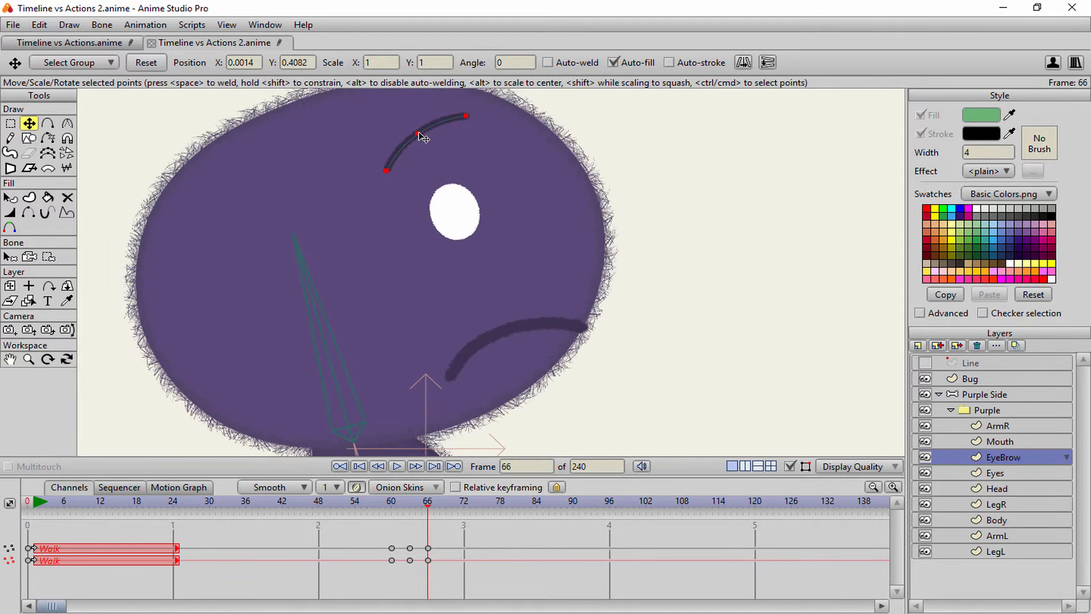
left_click(420, 134)
mouse_move(420, 134)
left_mouse_down()
mouse_move(432, 151)
mouse_move(391, 181)
mouse_move(402, 183)
left_mouse_up()
left_click_drag(467, 117, 455, 118)
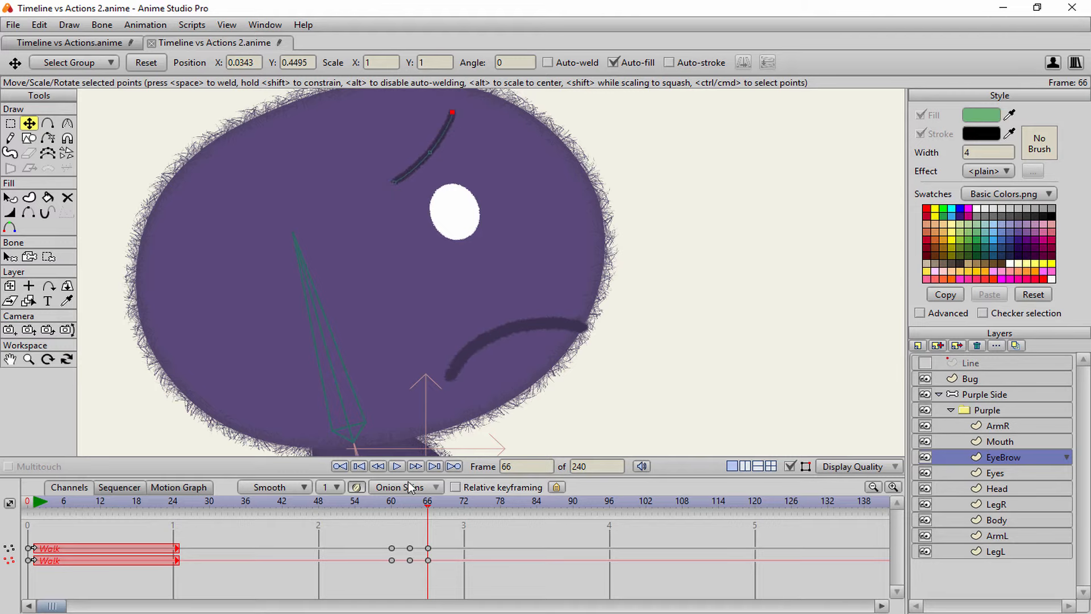
- Review the brow motion between frames 59 and 66, then enlarge the white Eyes shape at frame 63
left_click_drag(427, 501, 410, 527)
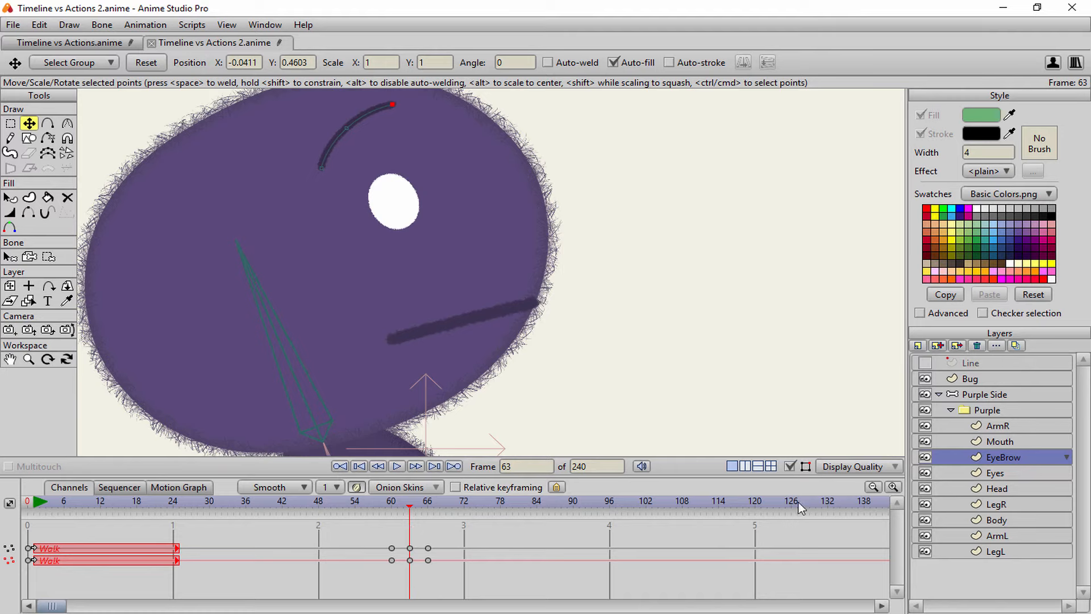
left_click_drag(410, 509, 386, 511)
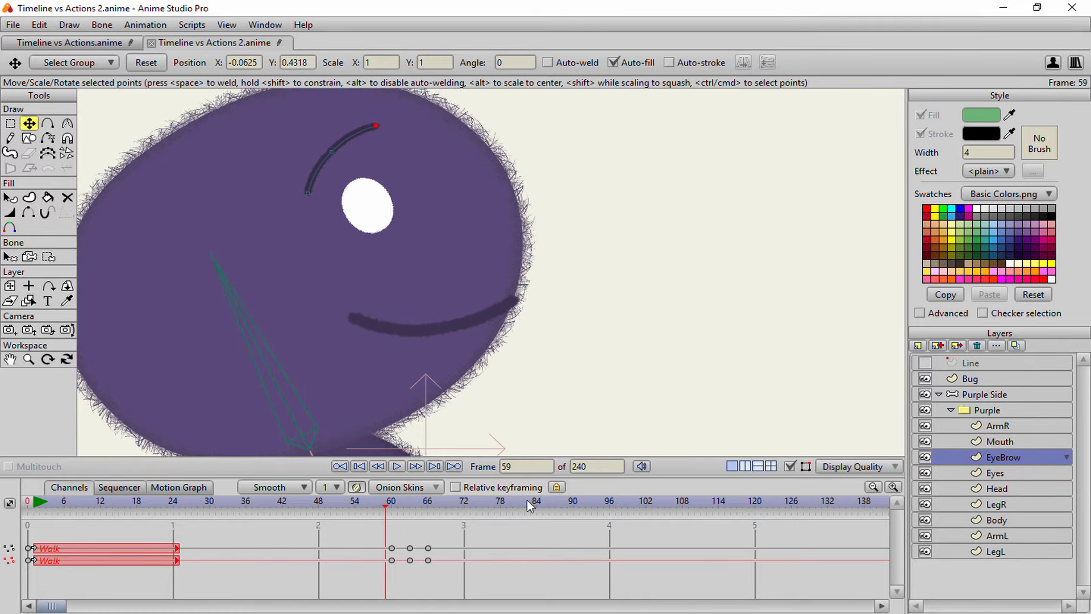
key("Right")
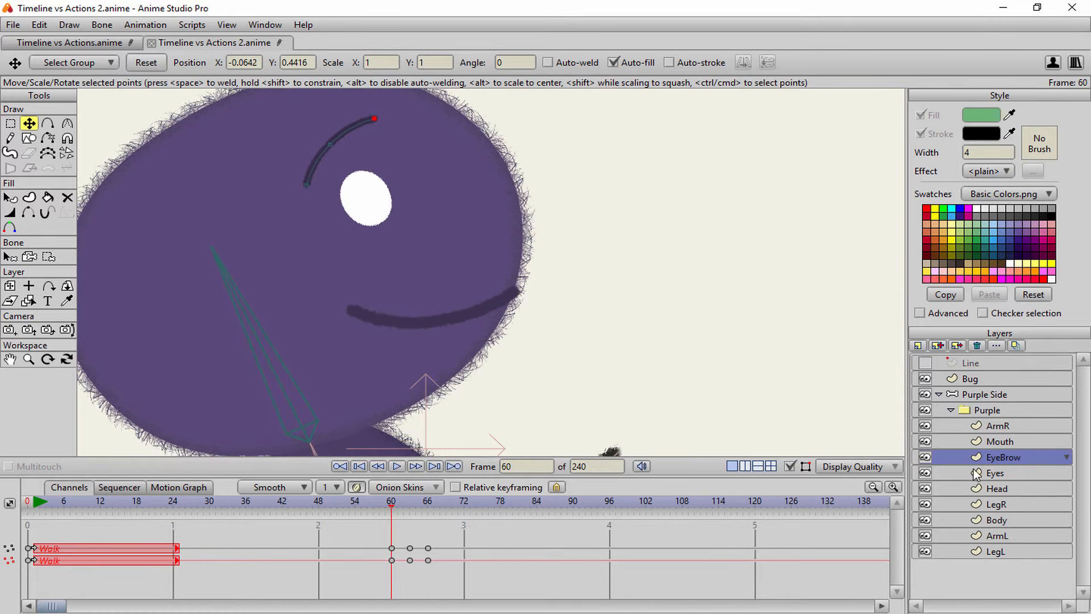
left_click(975, 473)
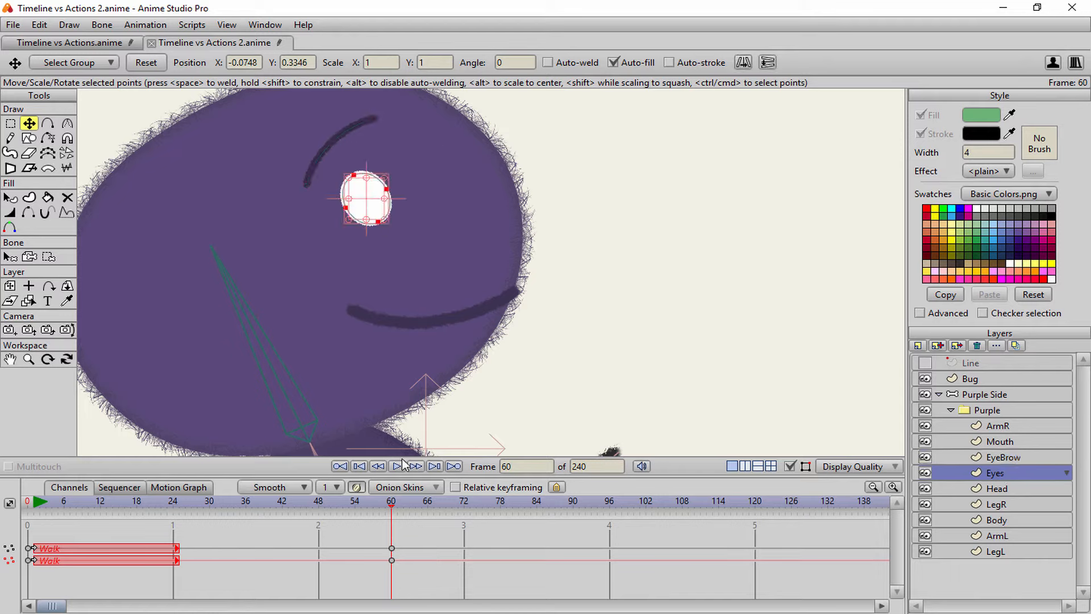
left_click_drag(396, 512, 409, 510)
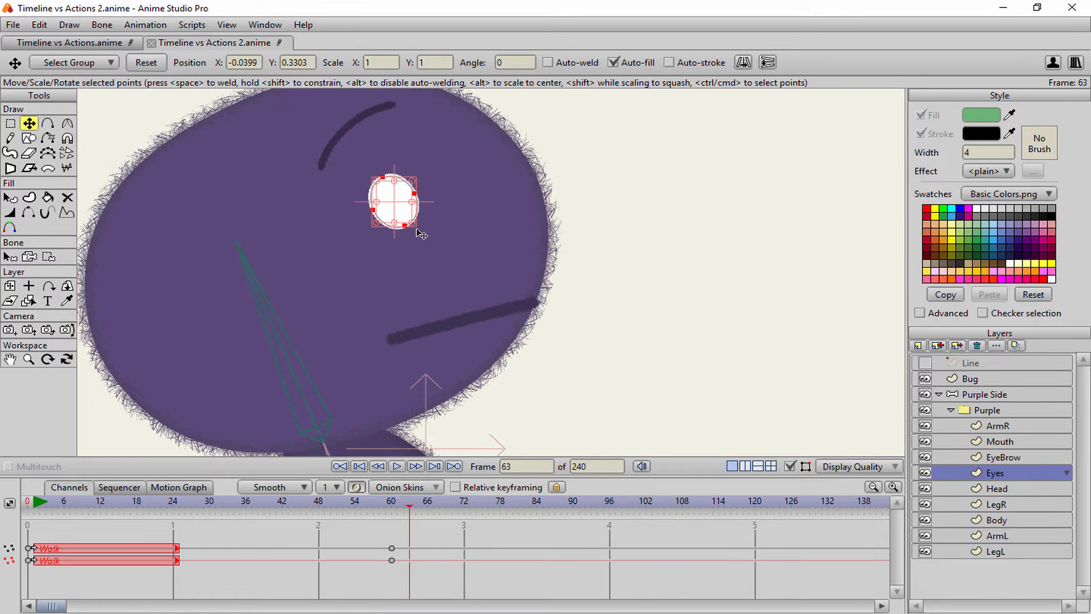
mouse_move(420, 232)
left_mouse_down()
mouse_move(434, 239)
mouse_move(421, 230)
left_mouse_up()
key("ctrl+z")
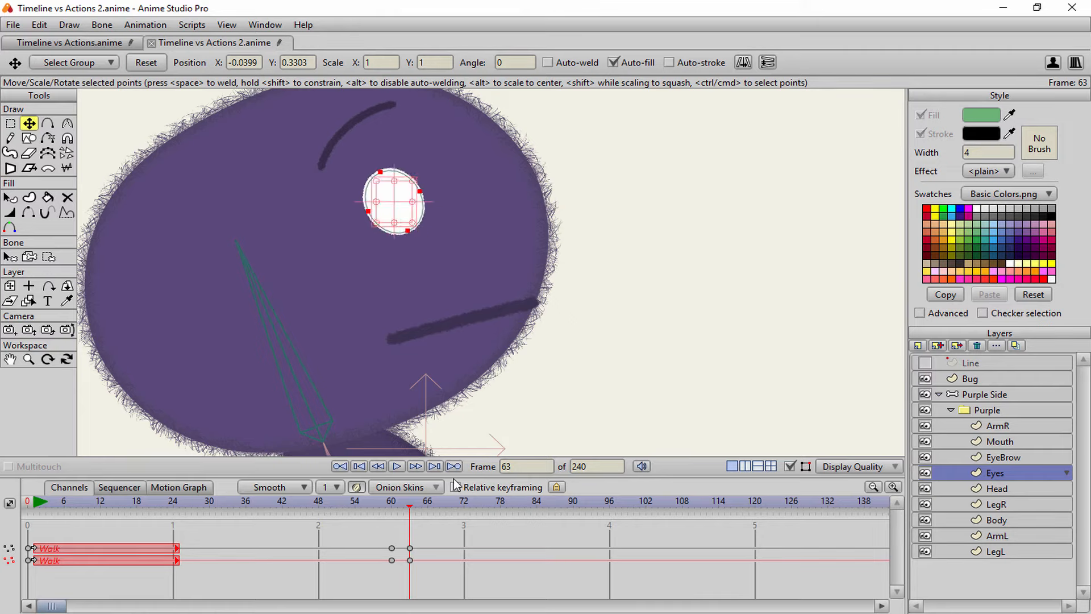
- Key the Mouth's current straight shape at frame 63
mouse_move(414, 510)
left_mouse_down()
mouse_move(361, 511)
mouse_move(429, 510)
mouse_move(388, 511)
mouse_move(407, 500)
mouse_move(423, 508)
mouse_move(381, 508)
mouse_move(413, 506)
left_mouse_up()
left_click(1000, 443)
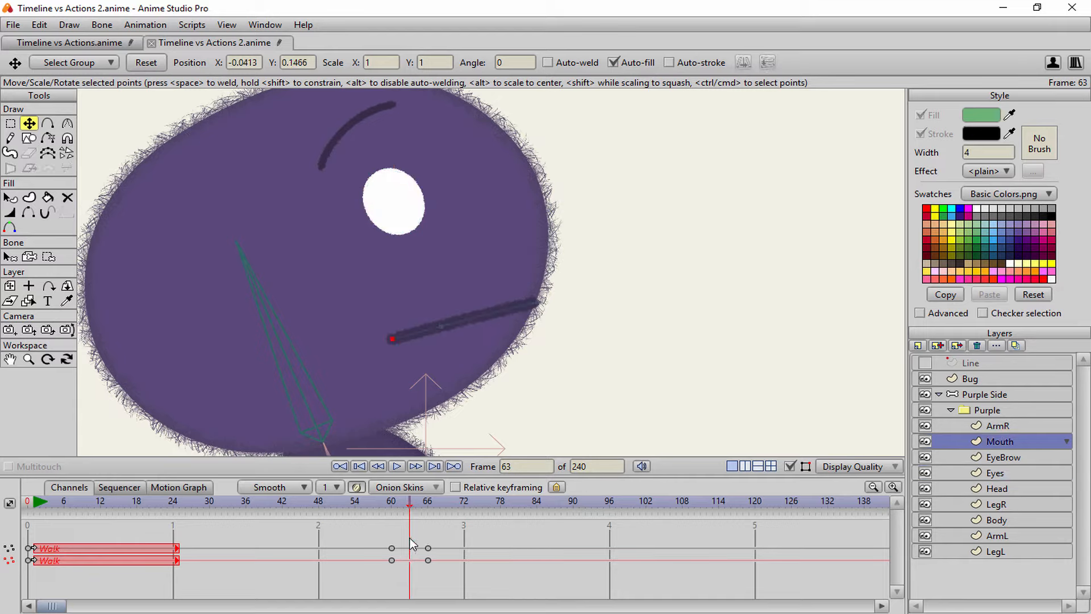
left_click(429, 448)
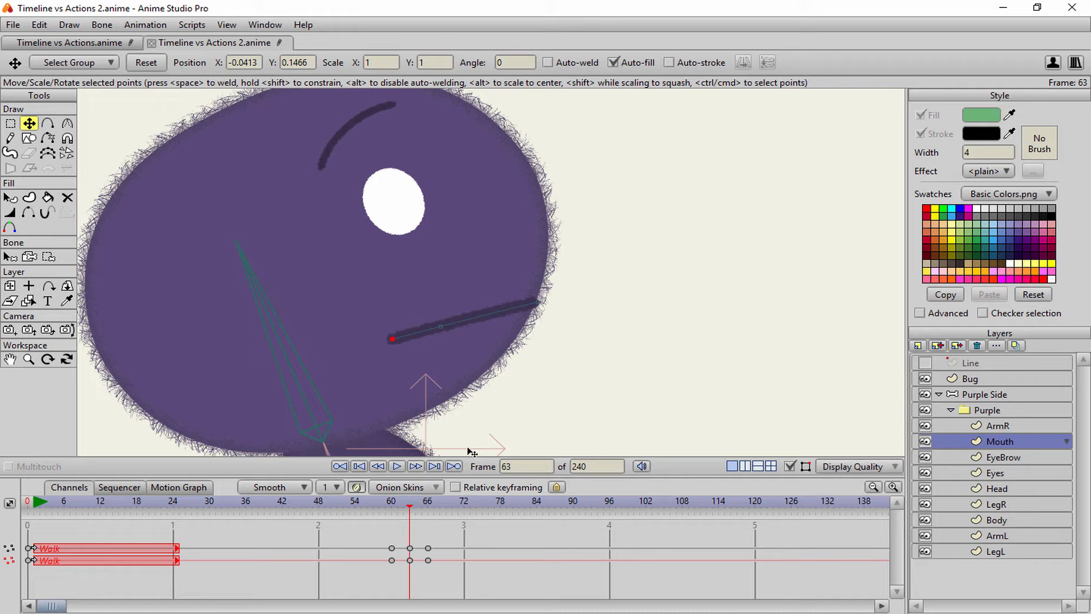
- Compare the Eyes and EyeBrow layers' keyframes around frames 63 and 66
left_click(954, 475)
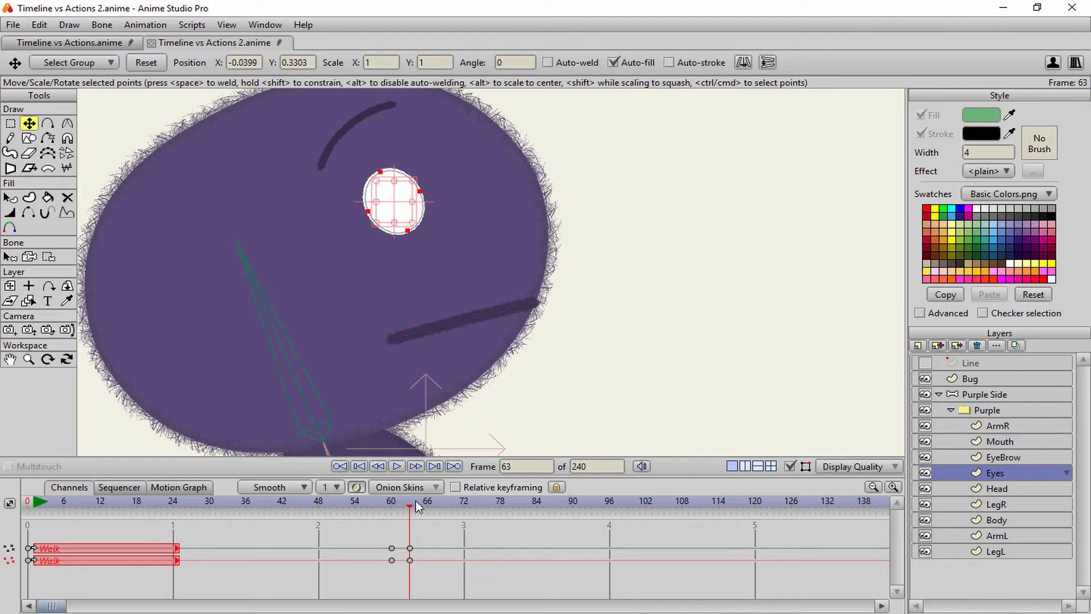
left_click_drag(415, 504, 429, 503)
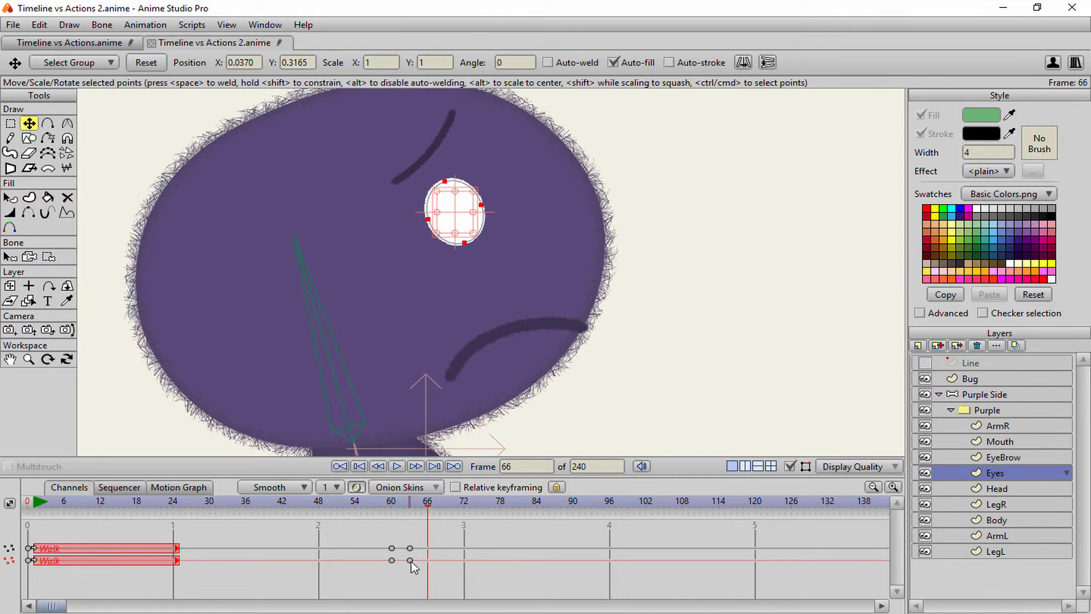
left_click_drag(405, 569, 417, 541)
left_click(1018, 454)
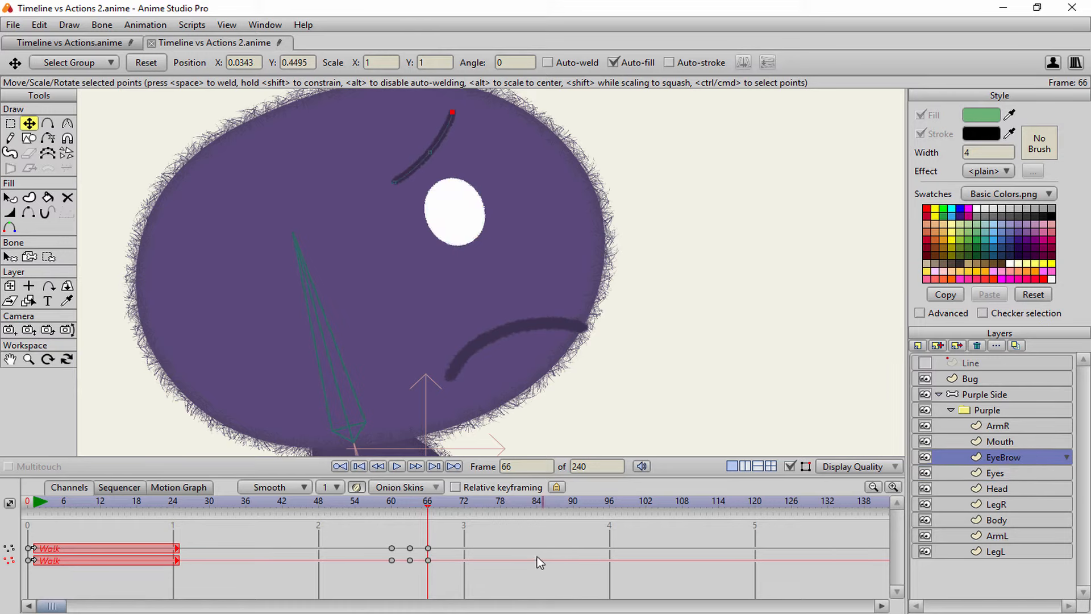
- Replace the EyeBrow and Mouth keys at frame 66 with copies of their frame 63 shapes
key("ctrl+v")
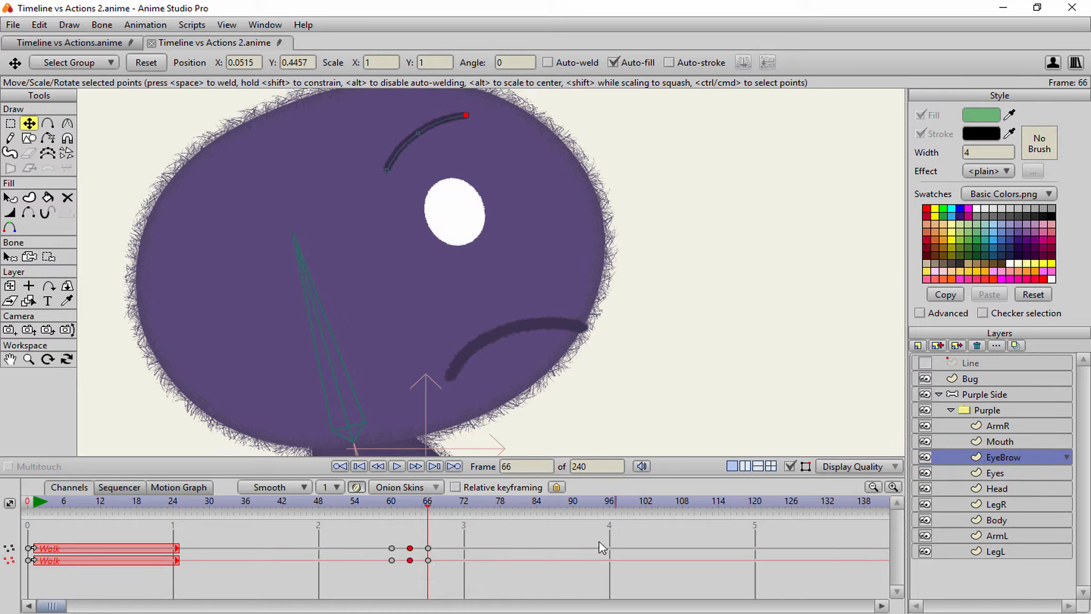
left_click(1022, 444)
left_click_drag(410, 534, 418, 591)
key("ctrl+c")
key("ctrl+v")
left_click_drag(420, 519, 347, 503)
left_click(397, 466)
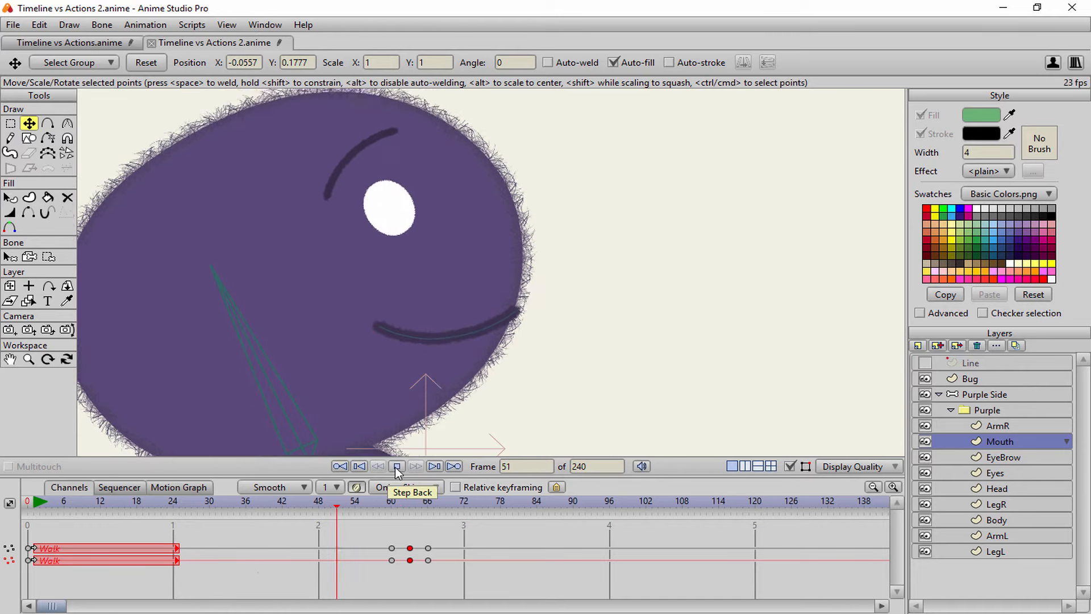
left_click(397, 467)
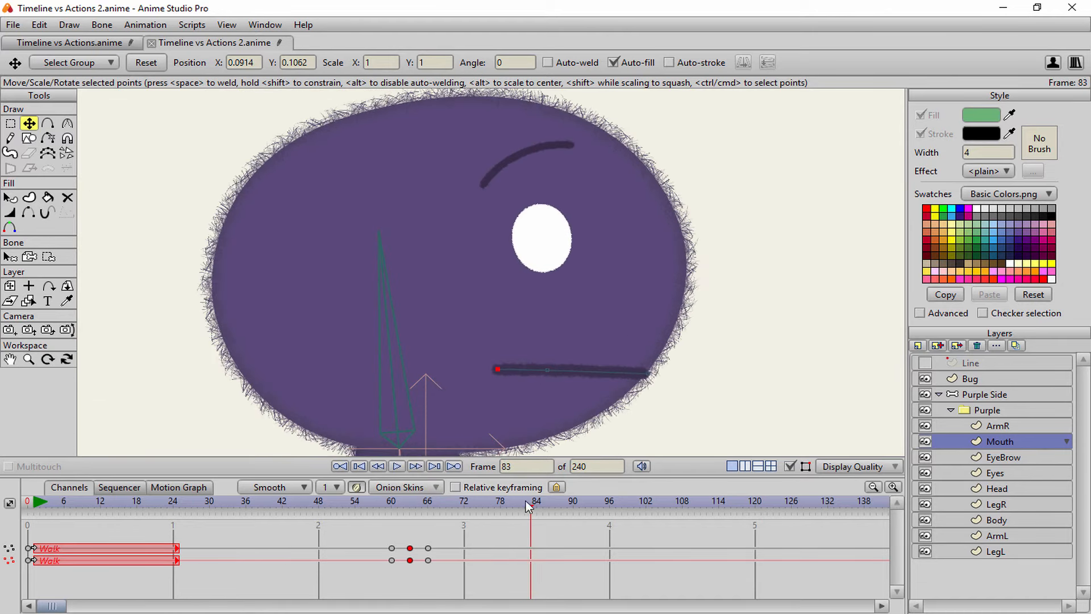
- Key the current Mouth, EyeBrow and Eyes shapes at frame 78 to hold the facial expression
left_click_drag(528, 505, 484, 518)
scroll(531, 338, "down", 3)
scroll(530, 340, "down", 3)
scroll(528, 255, "down", 3)
scroll(529, 260, "up", 2)
left_click_drag(526, 281, 523, 304)
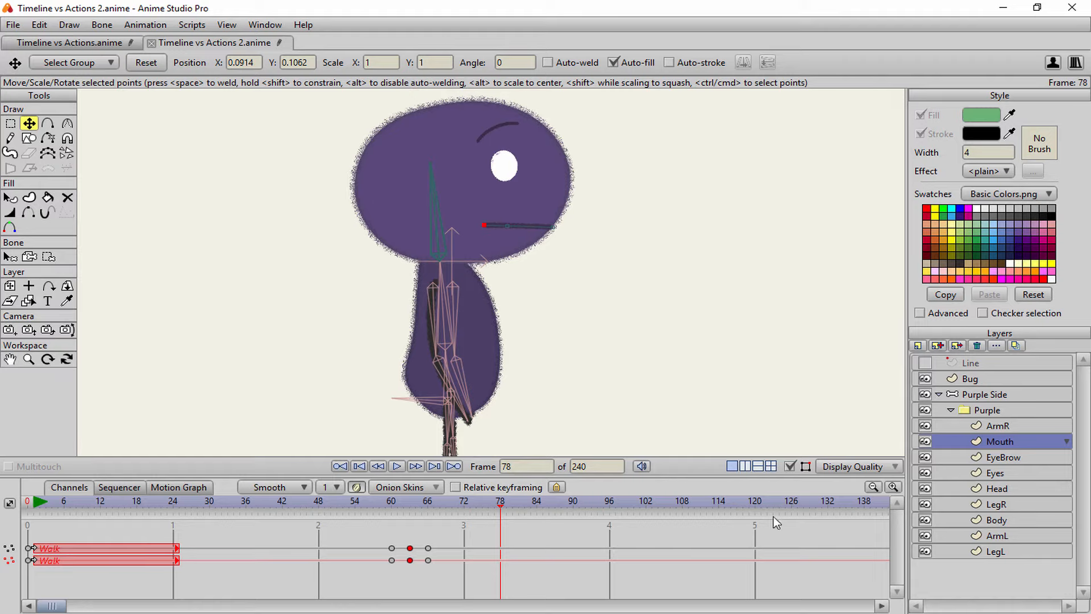
left_click(1007, 457)
left_click(1001, 474)
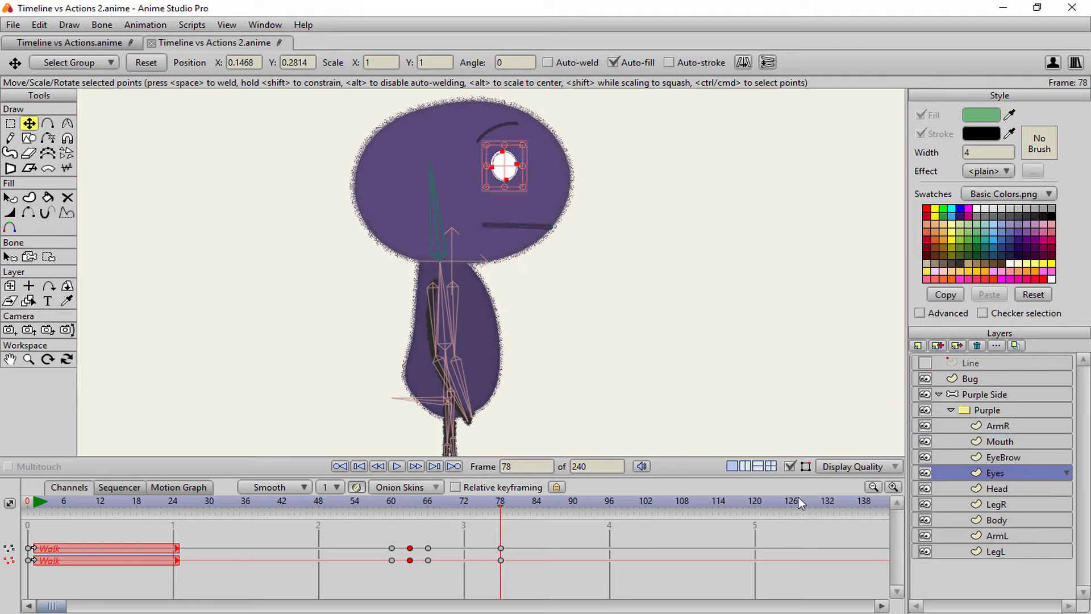
- Key the Purple Side rig's standing pose at frame 84
left_click_drag(501, 505, 608, 509)
scroll(594, 377, "down", 6)
scroll(557, 298, "up", 6)
left_click_drag(560, 418, 551, 280)
left_click_drag(568, 156, 565, 327)
scroll(565, 339, "down", 3)
left_click_drag(609, 507, 573, 518)
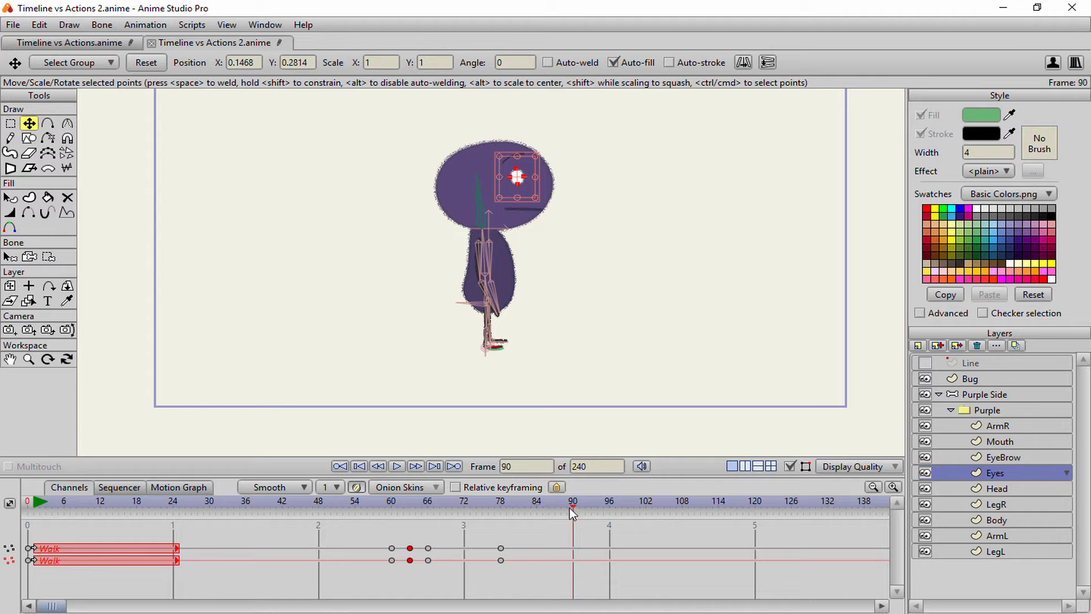
left_click(1005, 398)
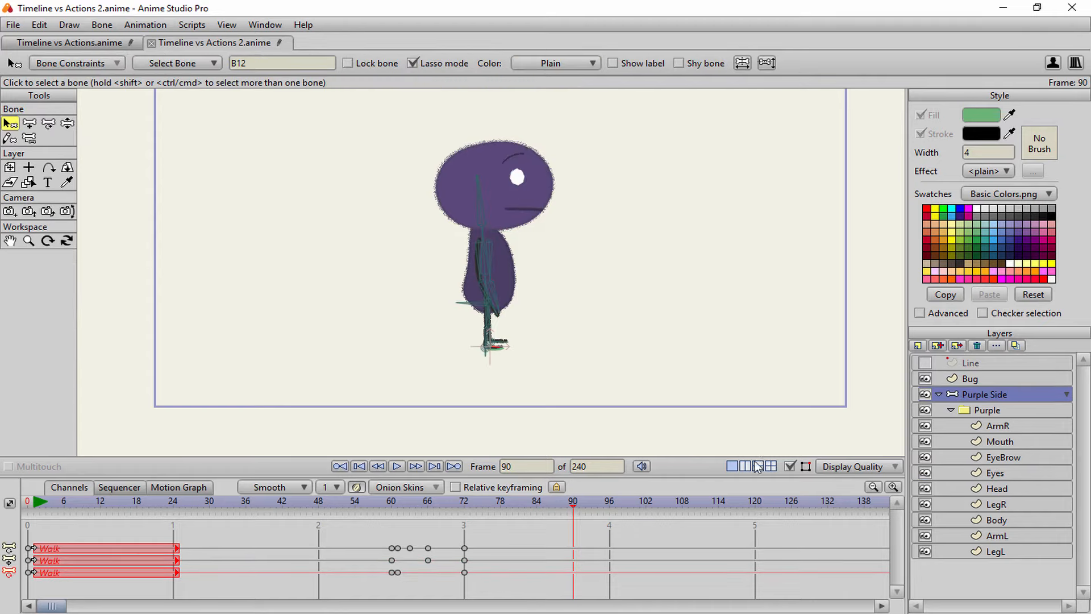
left_click_drag(573, 507, 537, 514)
key("ctrl+v")
- Bend the character's torso forward at frame 90 using Manipulate Bones
left_click(574, 501)
scroll(578, 256, "up", 3)
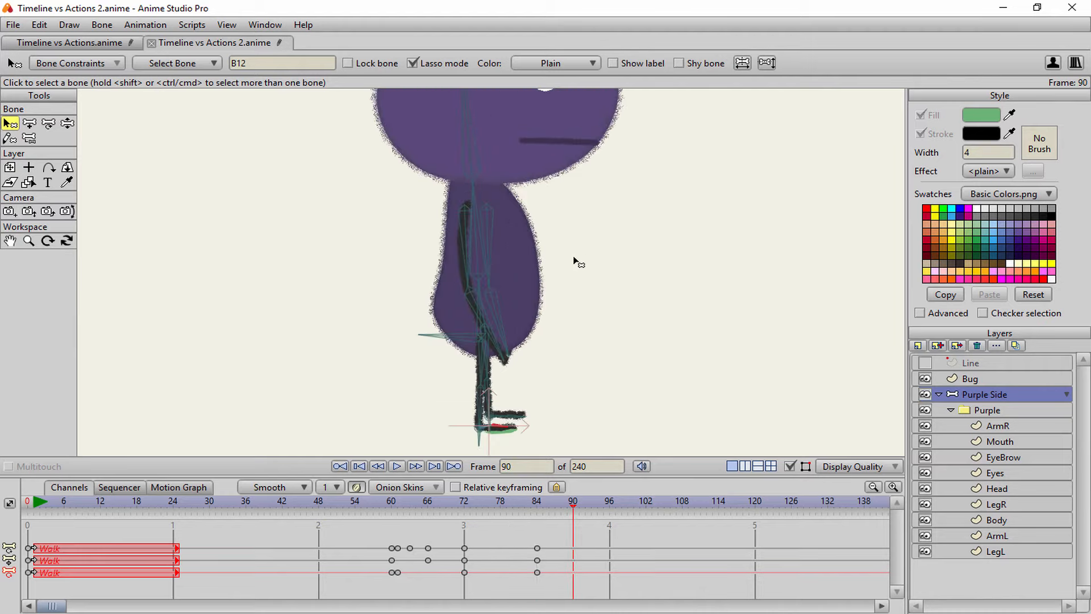
scroll(577, 261, "down", 1)
key("z")
left_click_drag(480, 244, 492, 279)
key("ctrl+z")
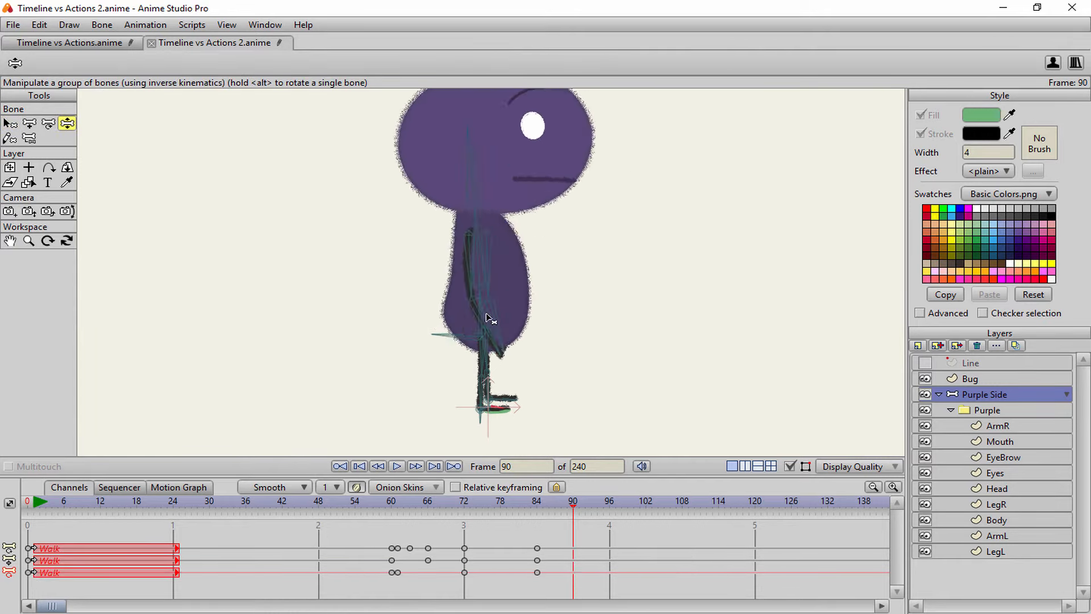
left_click_drag(476, 233, 507, 285)
- Refine the forward bend of the torso at frame 90 and tilt the head farther down
left_click(478, 303)
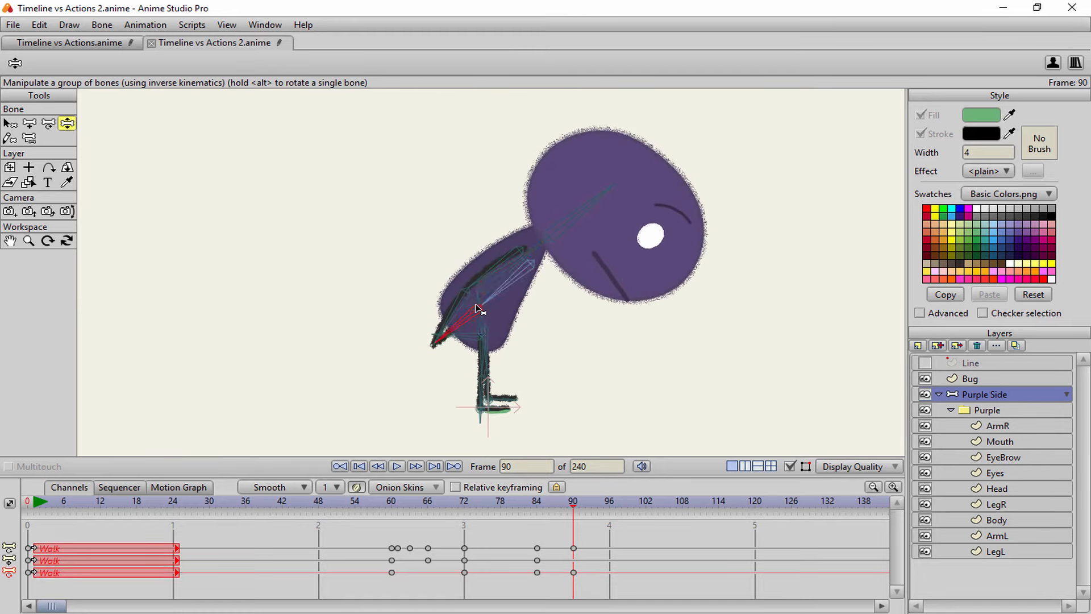
key("ctrl+z")
left_click(528, 271)
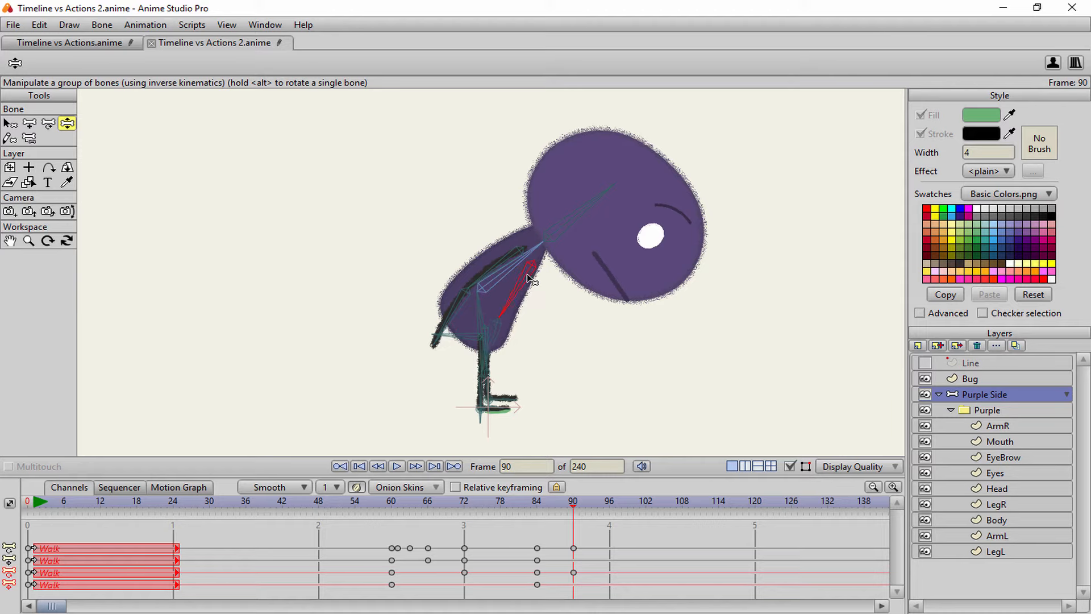
key("ctrl+z")
mouse_move(527, 263)
left_mouse_down()
mouse_move(536, 251)
mouse_move(480, 227)
mouse_move(500, 249)
mouse_move(532, 255)
left_mouse_up()
key("ctrl+z")
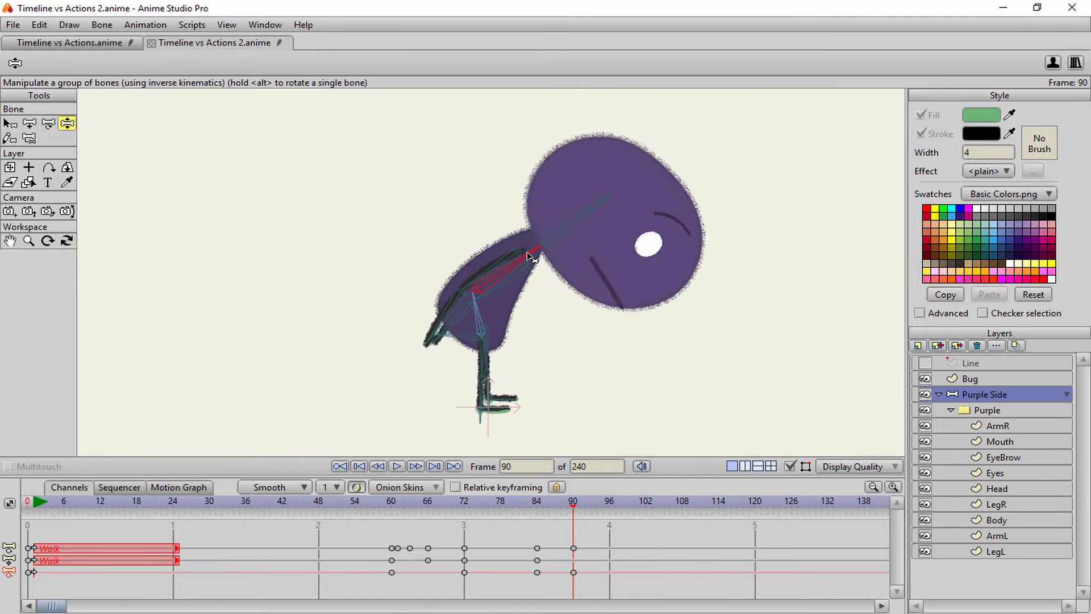
left_click_drag(586, 228, 598, 239)
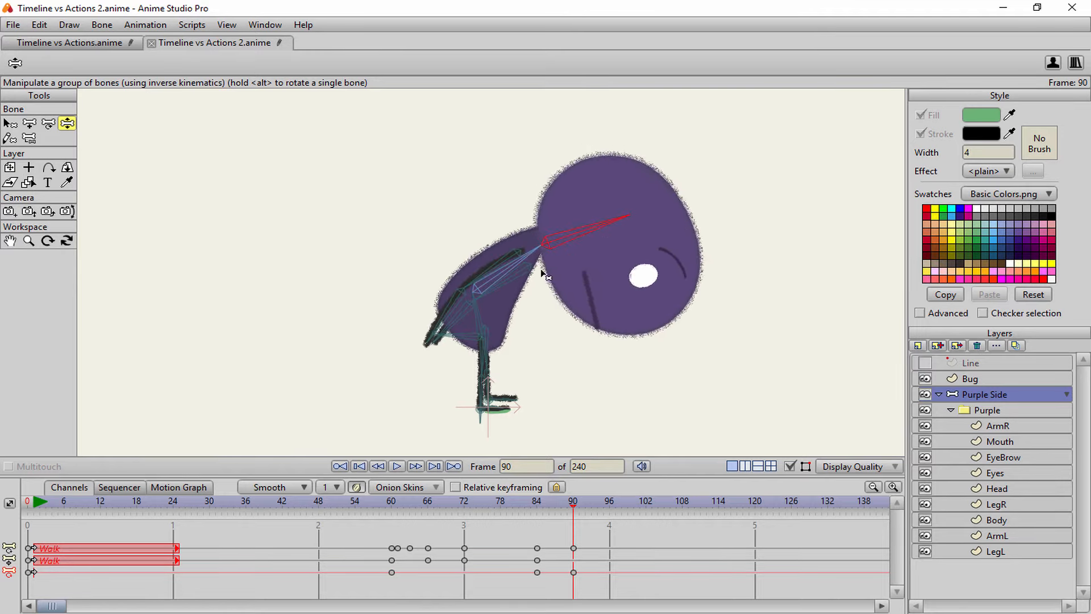
- Pose the arms at frame 90, with one hand raised to the chin and the other arm hanging in front of the body
scroll(509, 290, "up", 4)
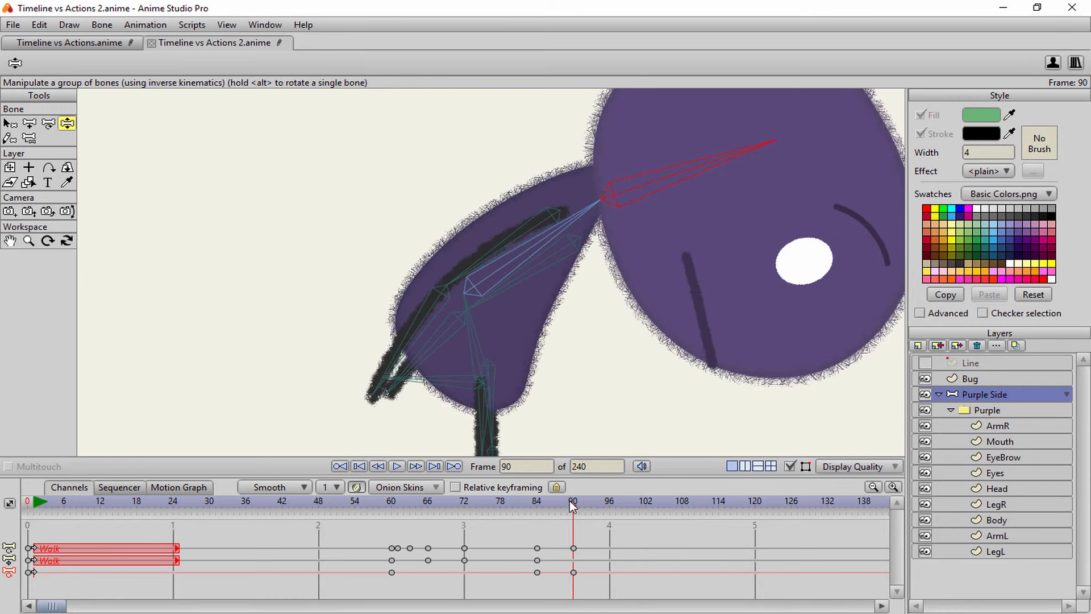
mouse_move(571, 507)
left_mouse_down()
mouse_move(500, 510)
mouse_move(573, 510)
left_mouse_up()
left_click(432, 349)
left_click_drag(431, 346, 745, 314)
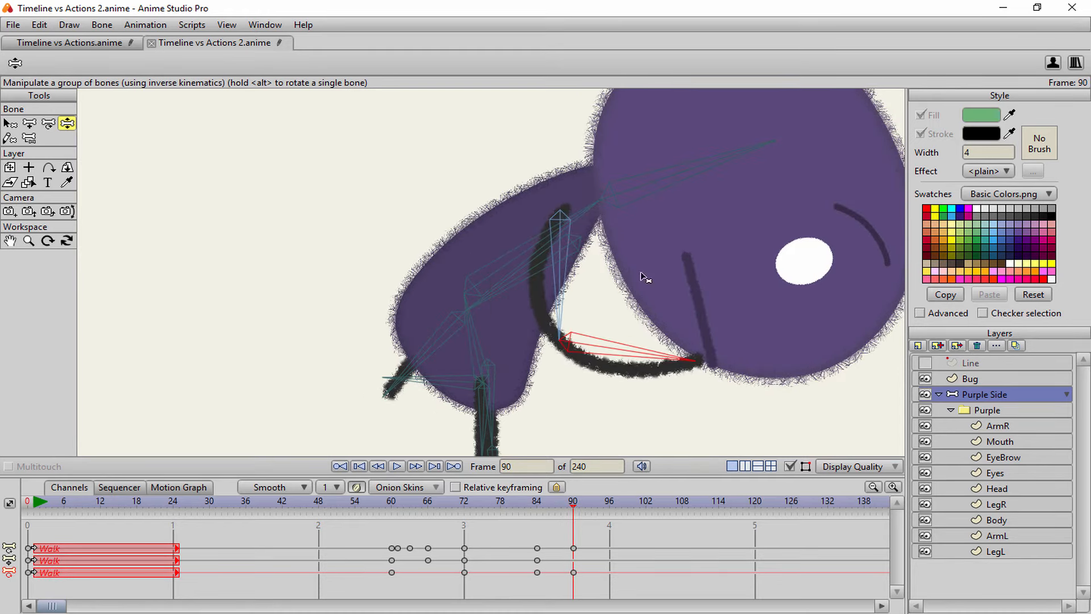
left_click_drag(420, 366, 557, 450)
scroll(549, 284, "down", 3)
scroll(548, 289, "up", 3)
left_click_drag(549, 288, 546, 348)
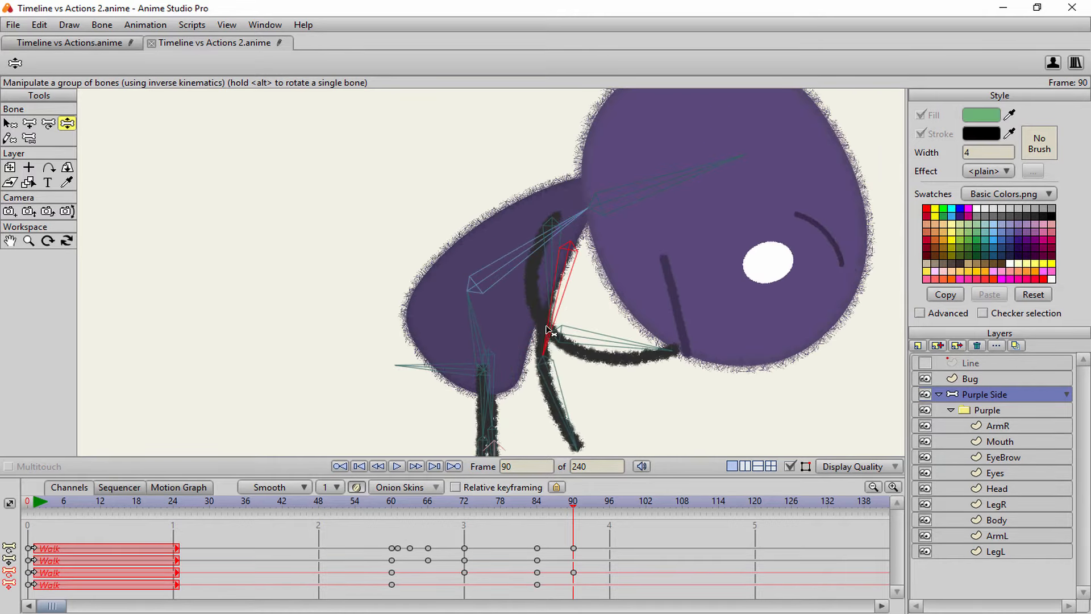
- Hold the bent-over pose by keying the Purple Side rig at frame 96
scroll(550, 330, "down", 2)
left_click_drag(571, 509, 645, 490)
scroll(612, 343, "down", 2)
scroll(616, 338, "up", 1)
left_click_drag(615, 337, 610, 346)
scroll(611, 348, "up", 3)
left_click_drag(643, 505, 605, 522)
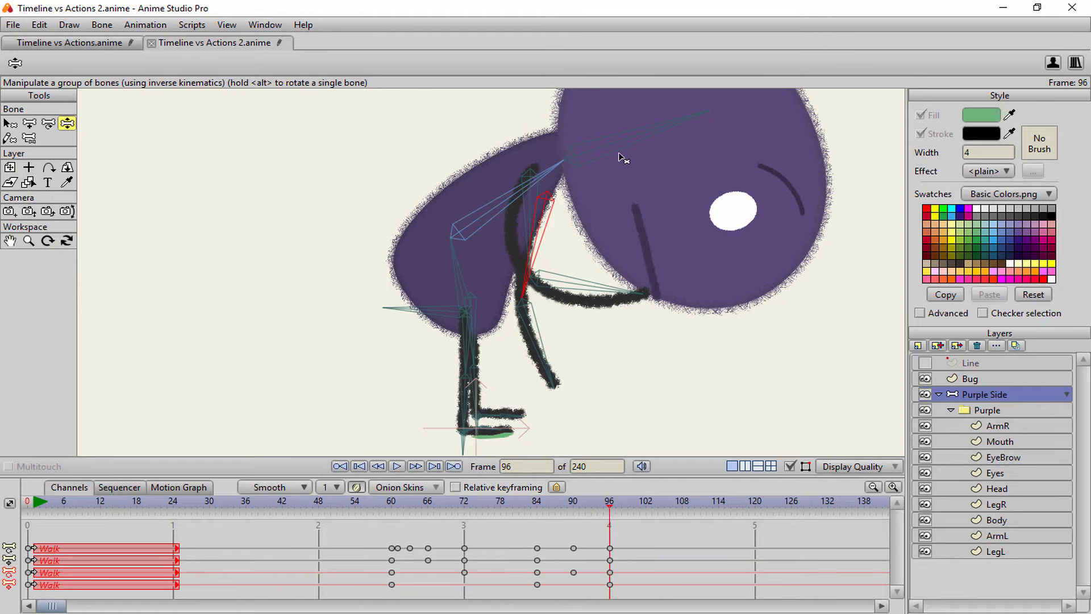
- Lift and fold one leg at frame 102 so its foot rises off the squashed bug
left_click_drag(612, 509, 647, 507)
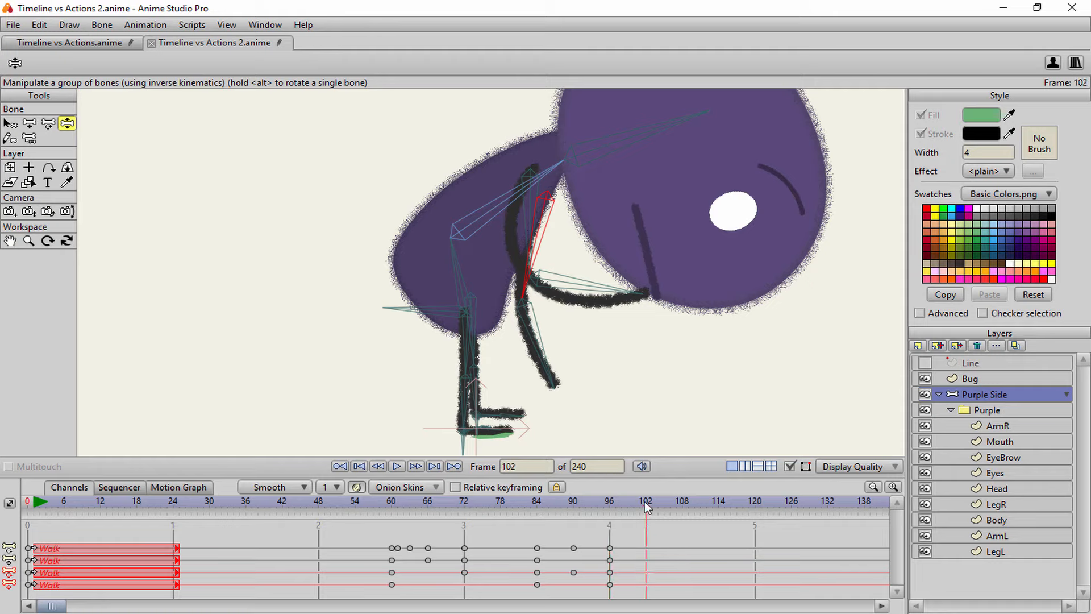
left_click_drag(464, 453, 454, 377)
left_click_drag(453, 383, 447, 384)
left_click(466, 390)
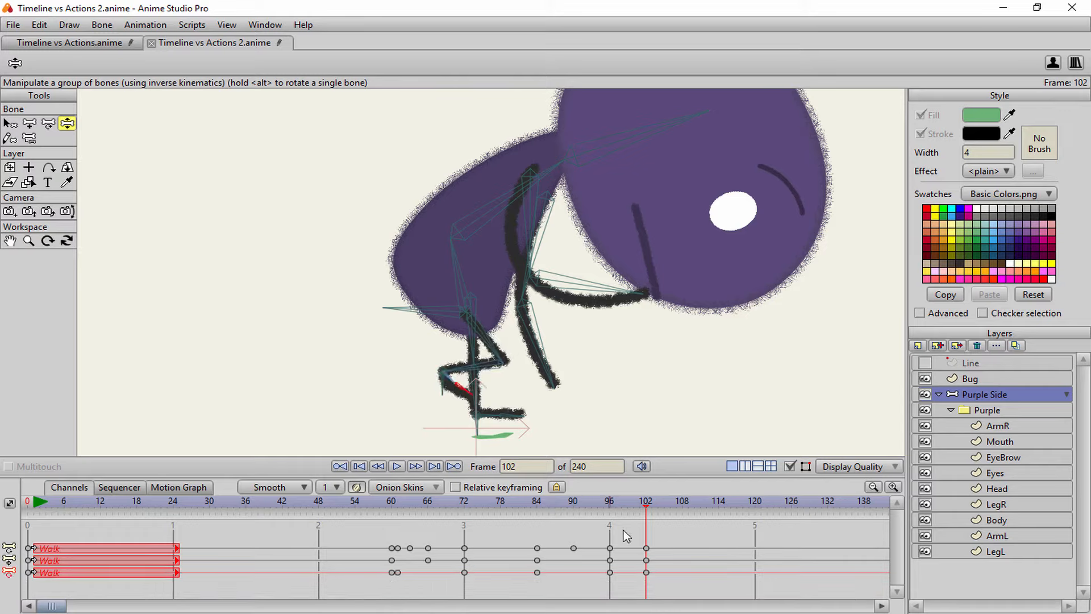
- Key the Mouth's straight shape at frame 102 as the start of the expression change
left_click_drag(646, 507, 699, 507)
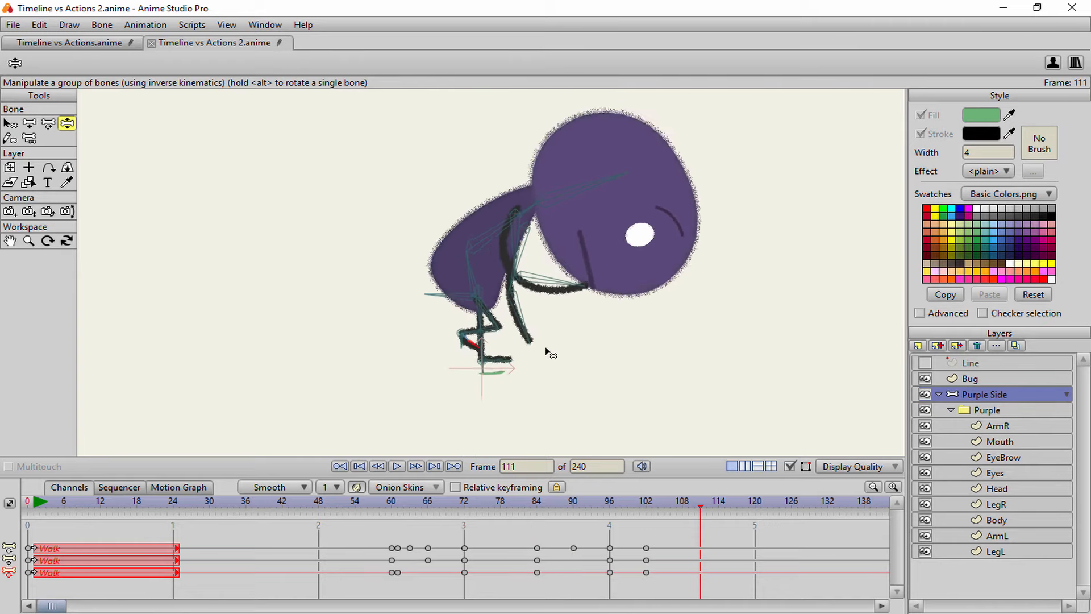
scroll(545, 347, "up", 2)
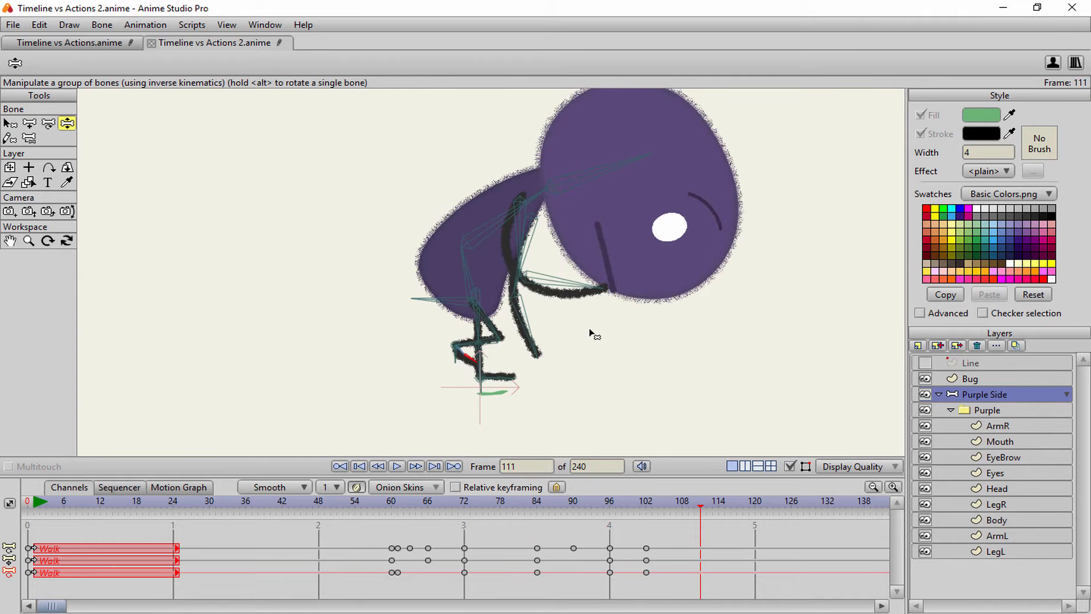
scroll(628, 233, "down", 3)
scroll(701, 236, "up", 3)
scroll(738, 284, "down", 1)
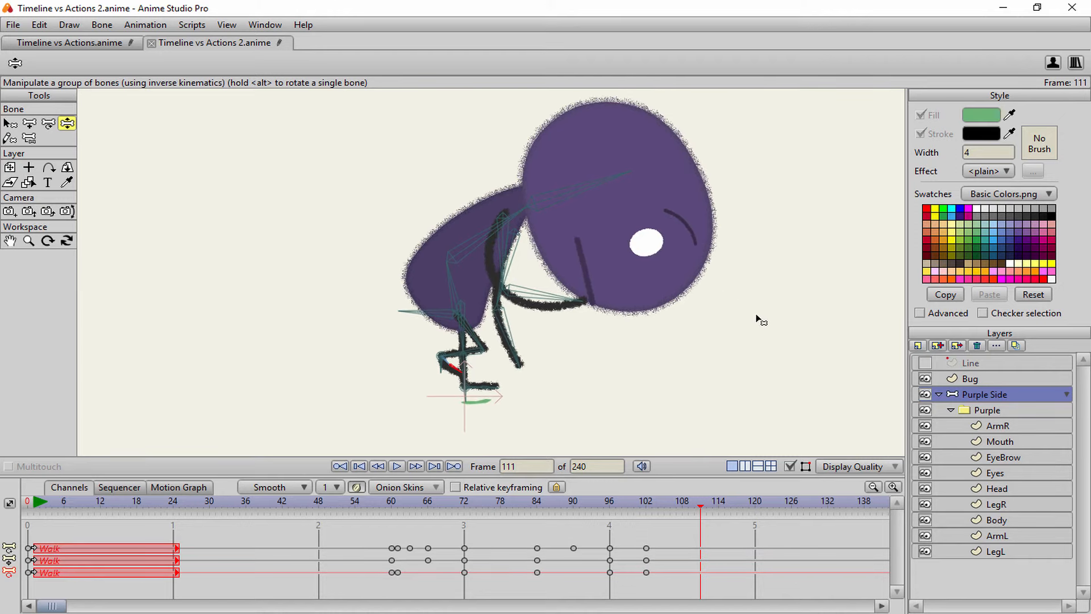
left_click(1007, 446)
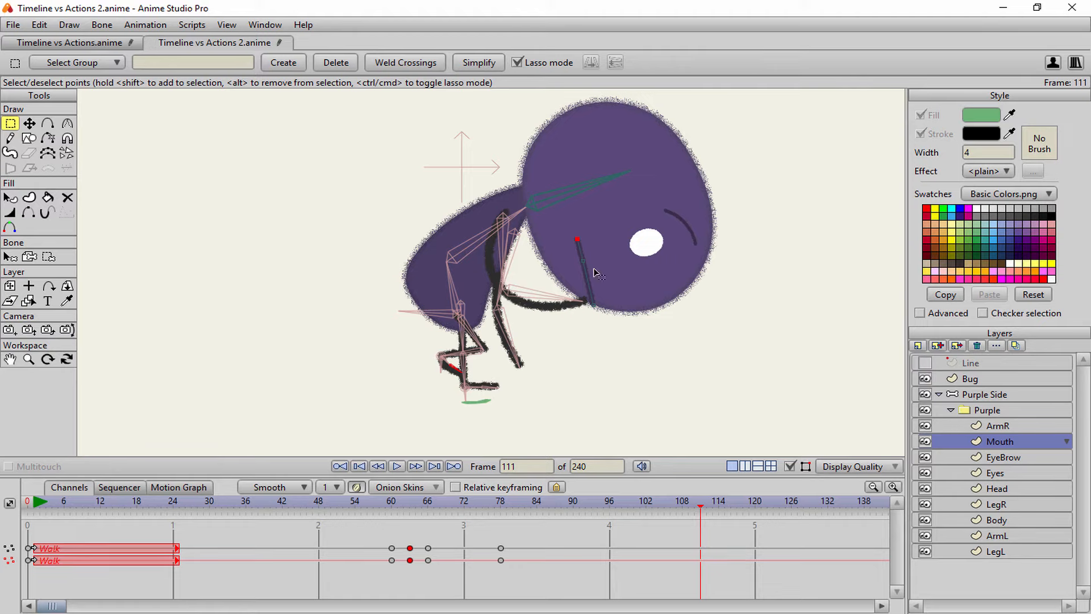
scroll(637, 280, "down", 2)
scroll(637, 281, "up", 1)
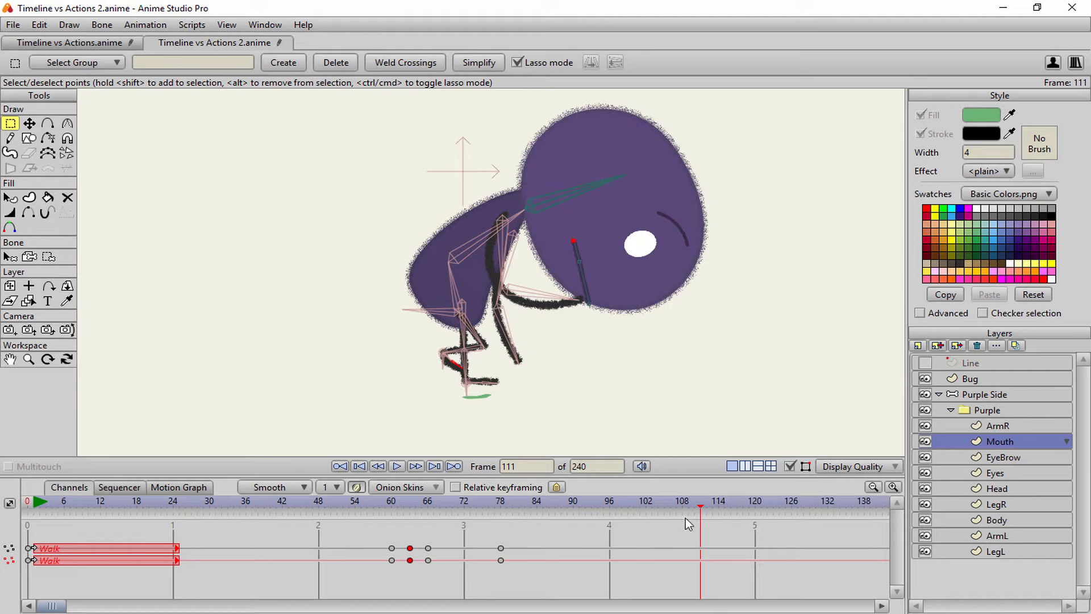
mouse_move(704, 506)
left_mouse_down()
mouse_move(624, 515)
mouse_move(661, 519)
mouse_move(641, 512)
mouse_move(683, 499)
left_mouse_up()
key("ctrl+v")
- Reshape the Mouth into a curved frown at frame 108 by moving its middle and end points
scroll(570, 200, "up", 5)
key("t")
left_click(612, 264)
left_click_drag(613, 265, 630, 269)
left_click_drag(602, 229, 584, 229)
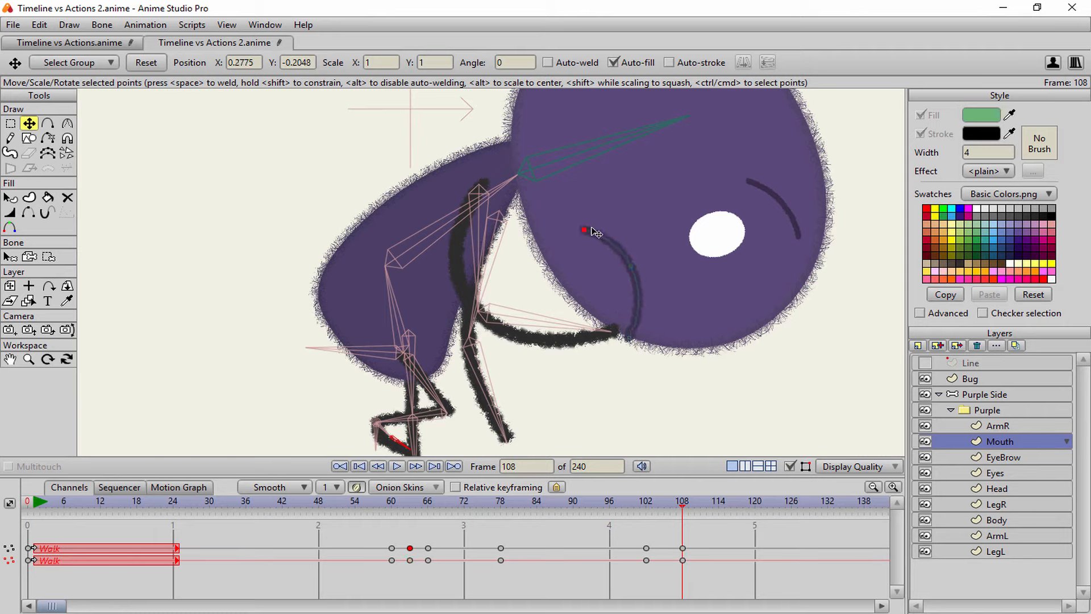
left_click_drag(629, 268, 623, 262)
left_click_drag(585, 230, 578, 233)
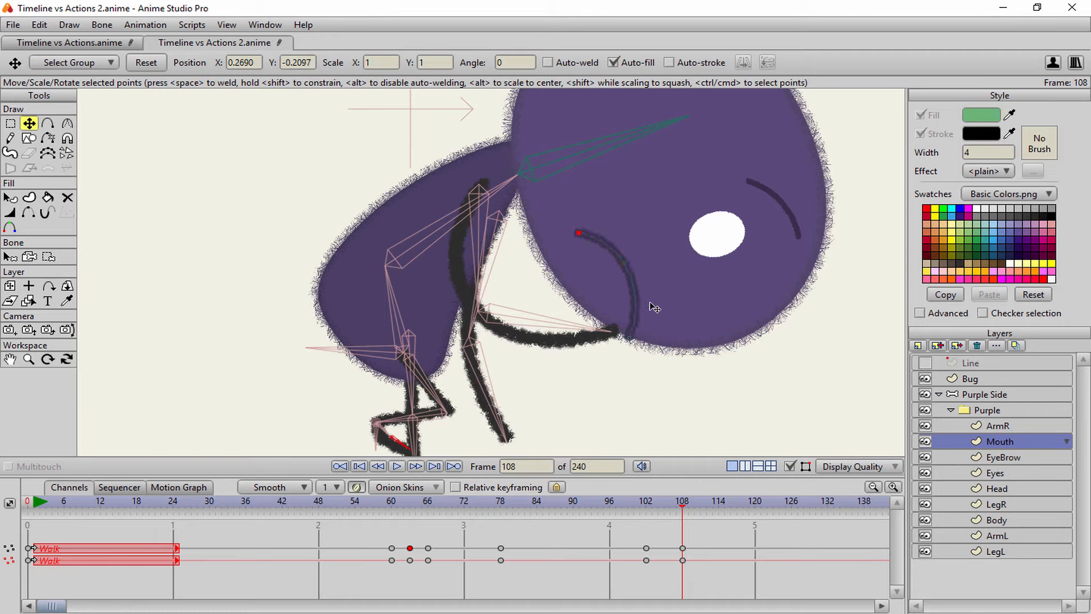
- Key the EyeBrow's arched shape at frame 102 and reshape it into an inverted curve at frame 108
mouse_move(684, 505)
left_mouse_down()
mouse_move(626, 513)
mouse_move(682, 510)
left_mouse_up()
left_click(1003, 457)
left_click(797, 236)
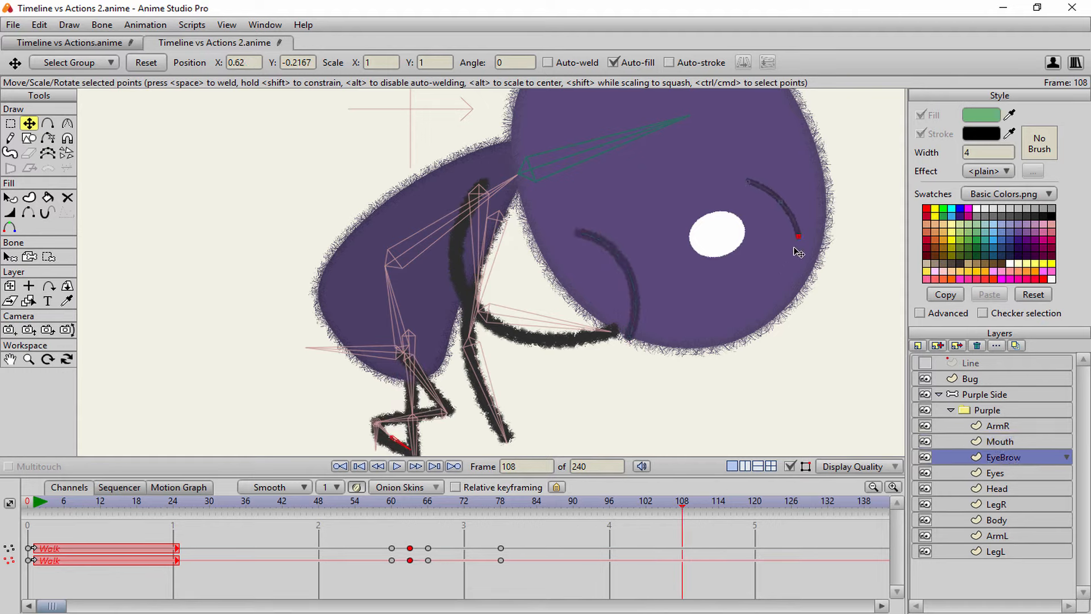
mouse_move(683, 510)
left_mouse_down()
mouse_move(641, 519)
mouse_move(682, 502)
left_mouse_up()
left_click_drag(784, 206, 767, 223)
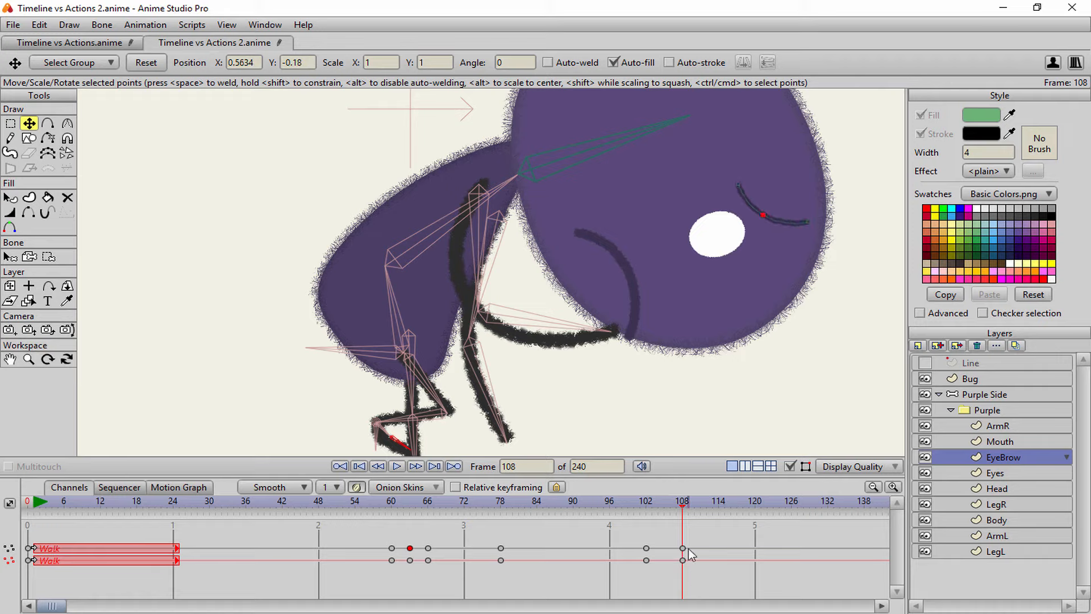
- Move the EyeBrow and Mouth expression keyframes from frame 108 to frame 105
left_click_drag(682, 504, 594, 520)
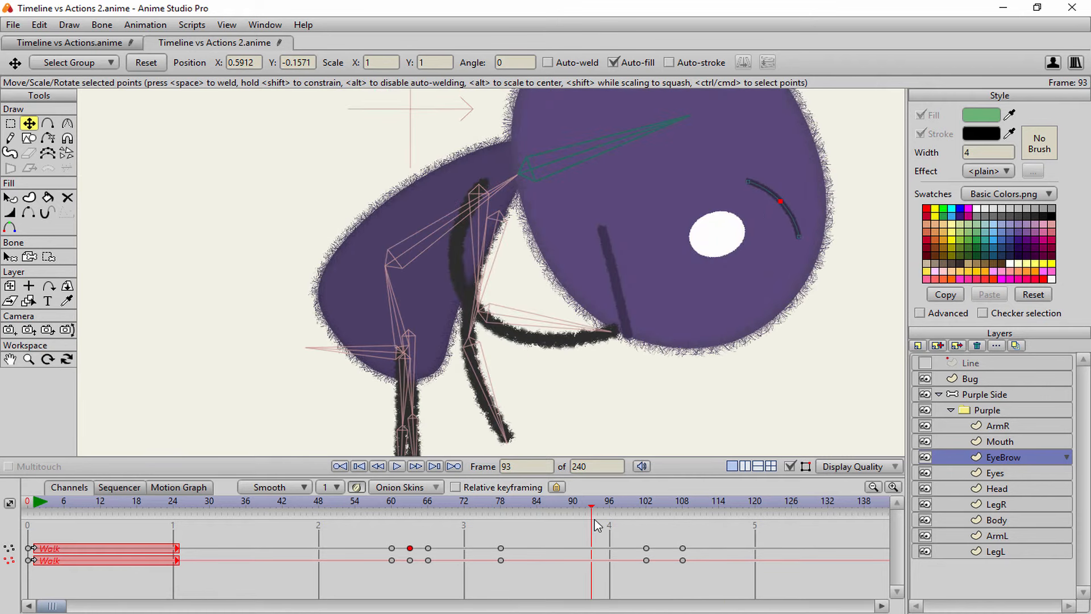
left_click(383, 467)
left_click(396, 467)
left_click(397, 466)
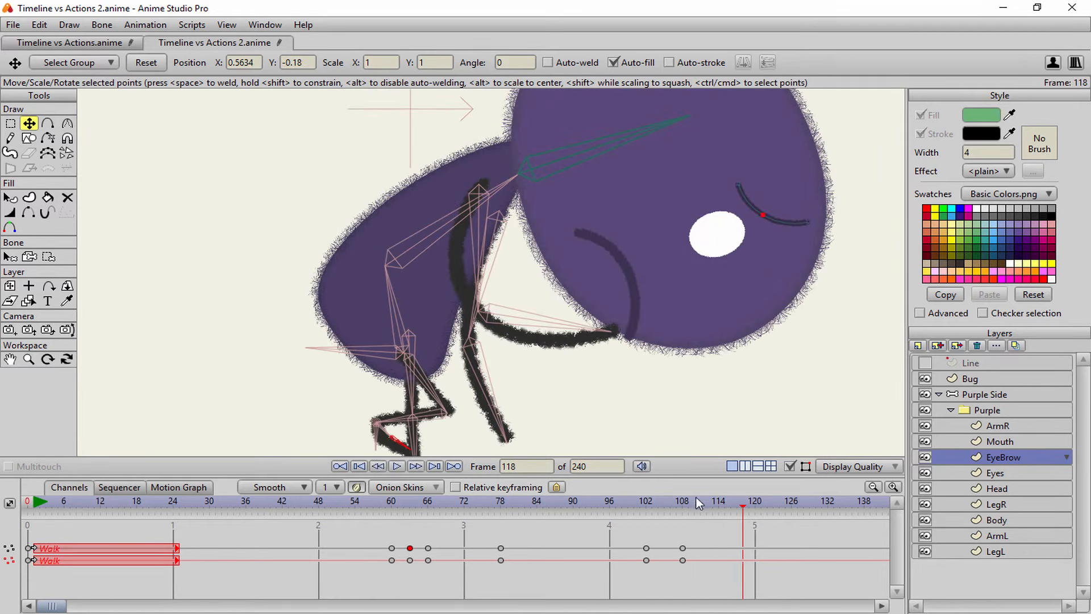
left_click_drag(747, 509, 675, 554)
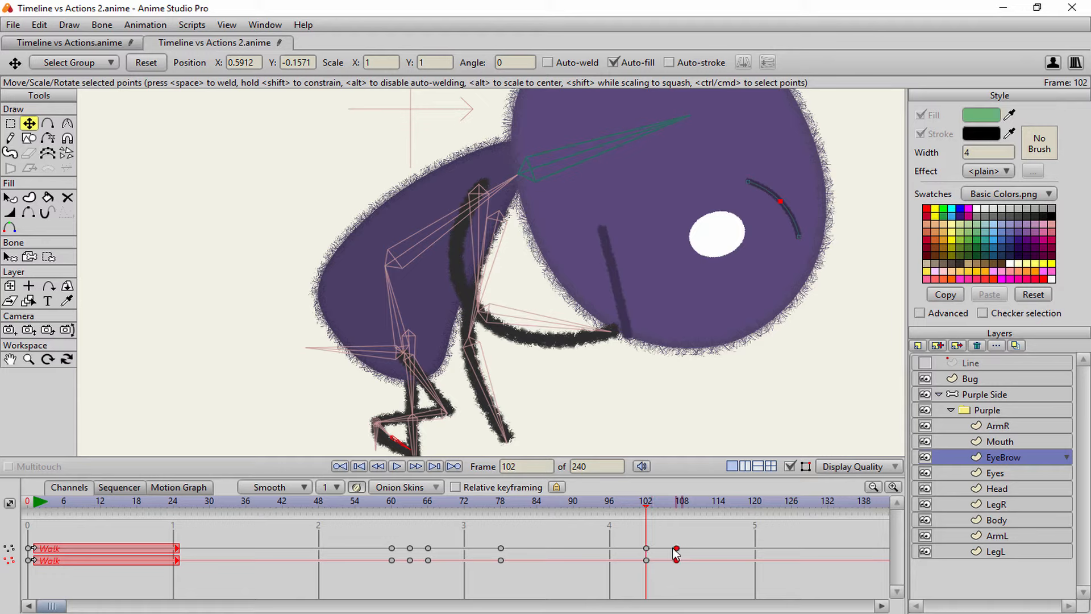
left_click(968, 475)
left_click(940, 441)
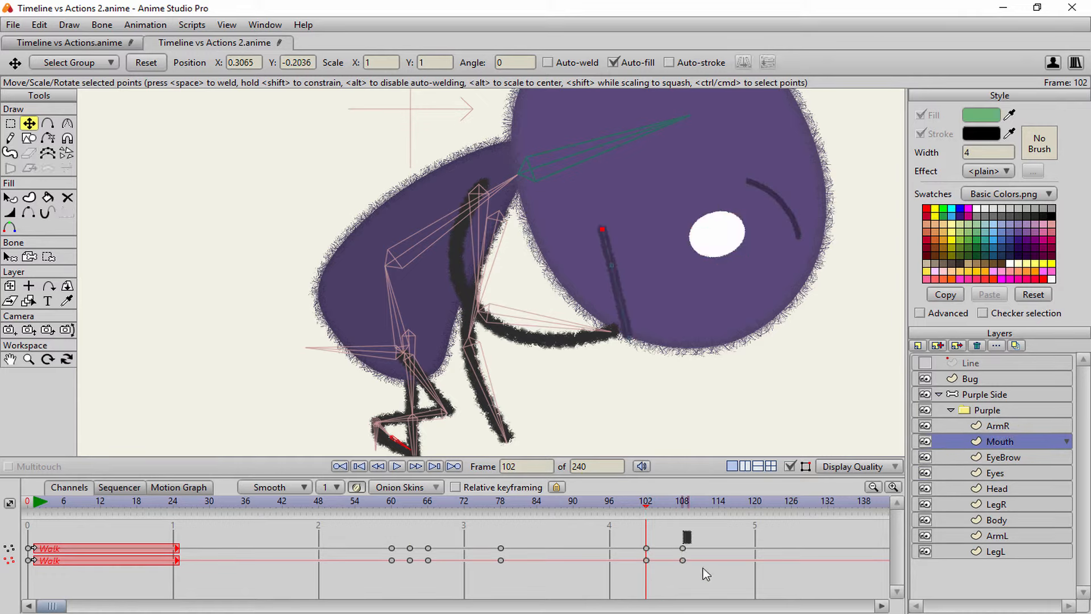
- Play back the animation from frame 60 to review the character's bending, foot lift and facial reaction
left_click(397, 466)
left_click(397, 469)
scroll(508, 342, "down", 9)
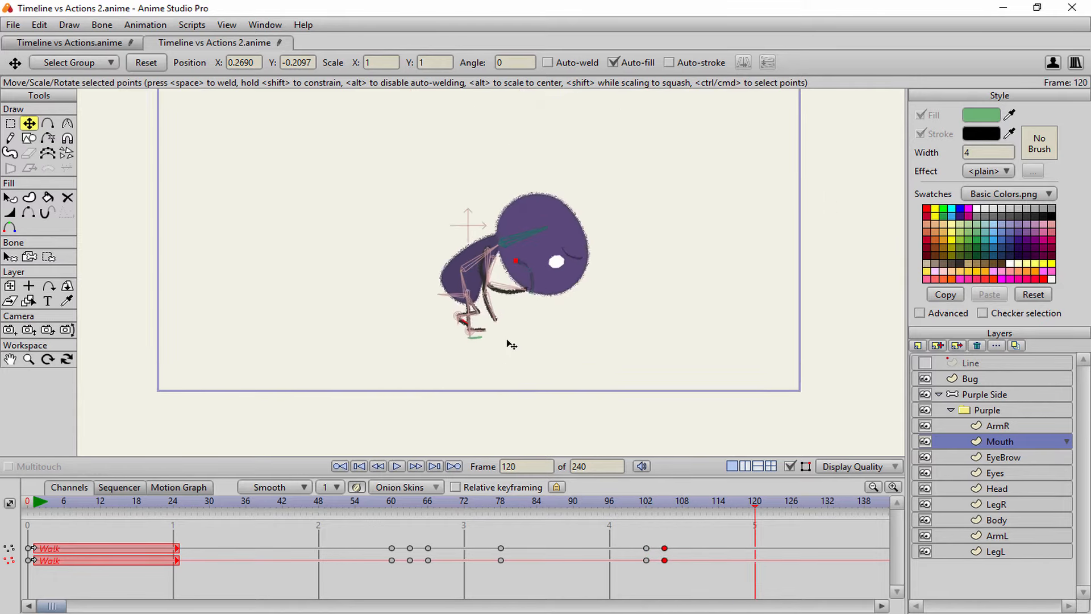
scroll(520, 298, "up", 5)
left_click_drag(528, 315, 564, 305)
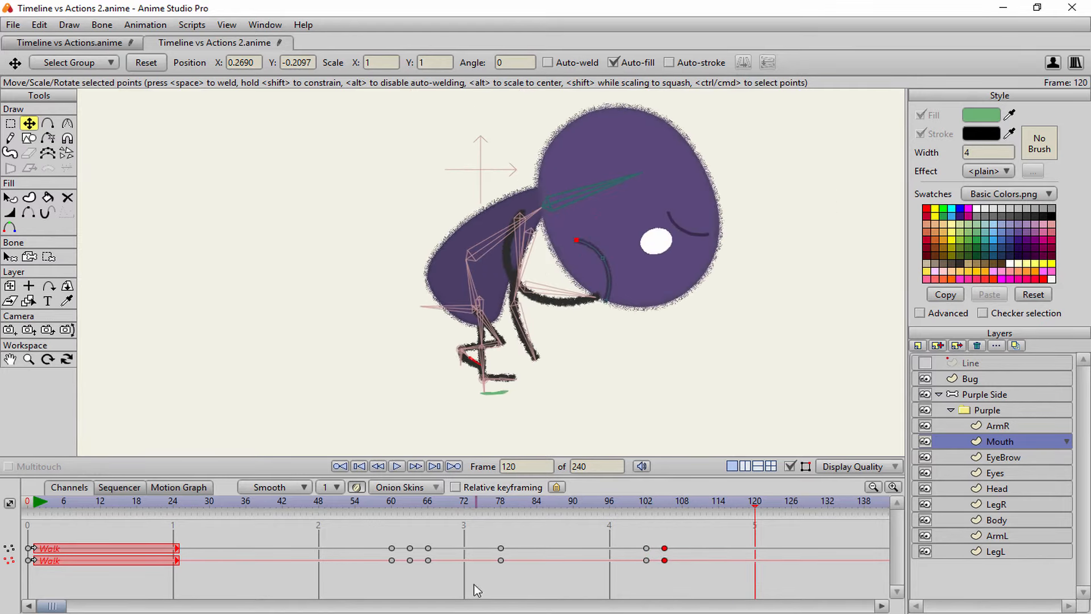
left_click(392, 499)
left_click(397, 466)
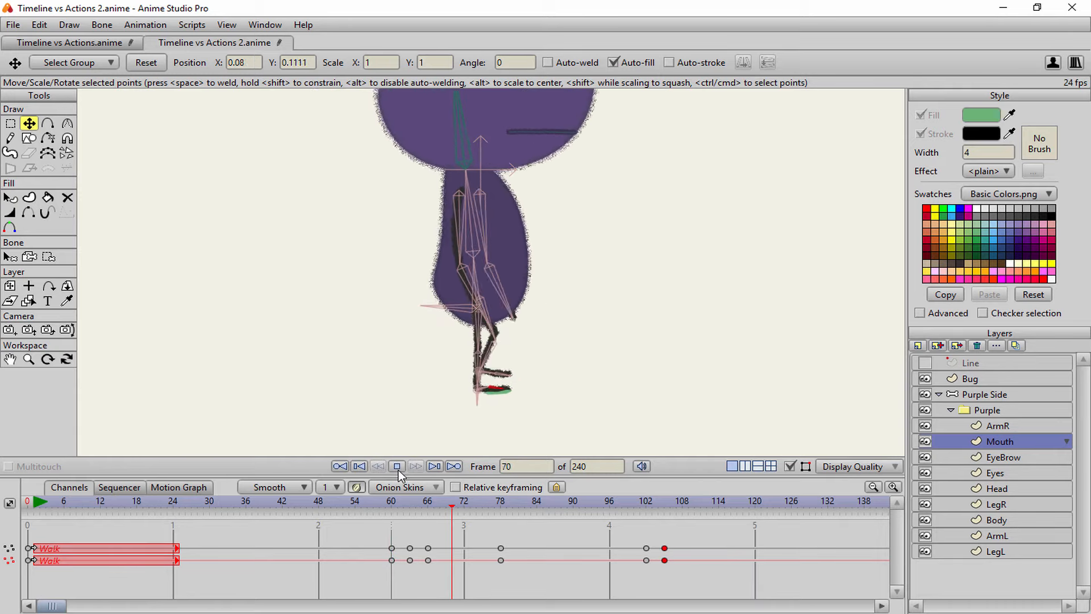
- Stop the playback and freeze the squashed Bug's keyframes at frame 108
left_click(398, 469)
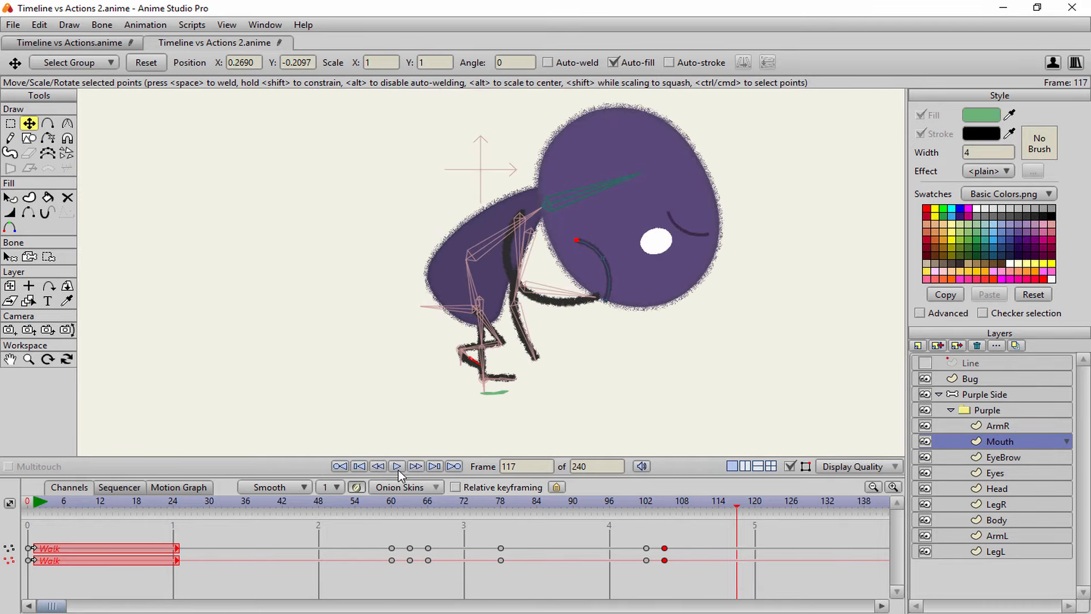
left_click(718, 515)
left_click(980, 375)
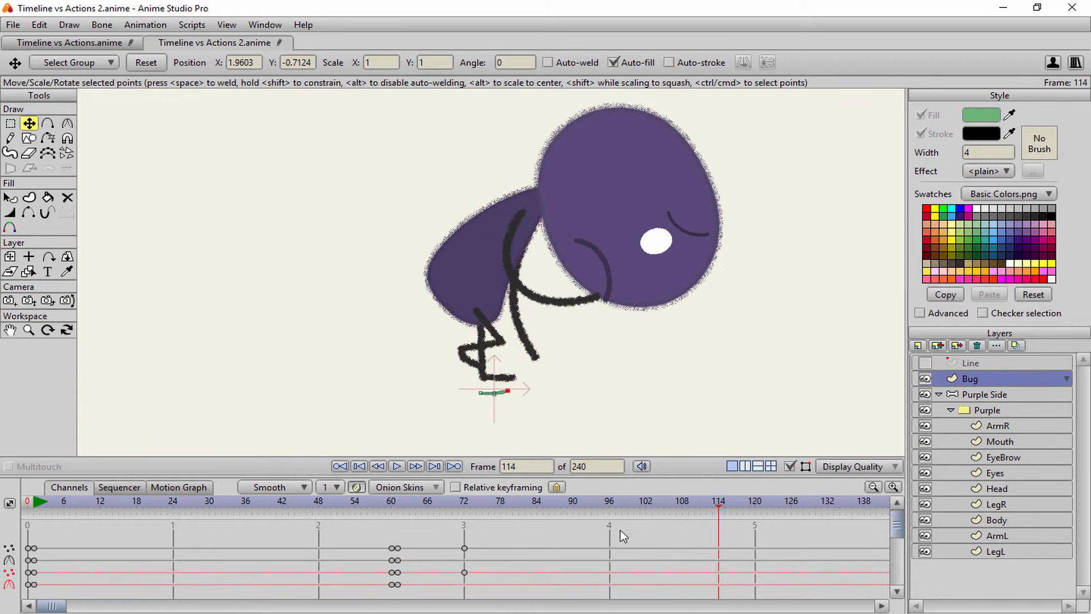
left_click_drag(708, 514, 647, 516)
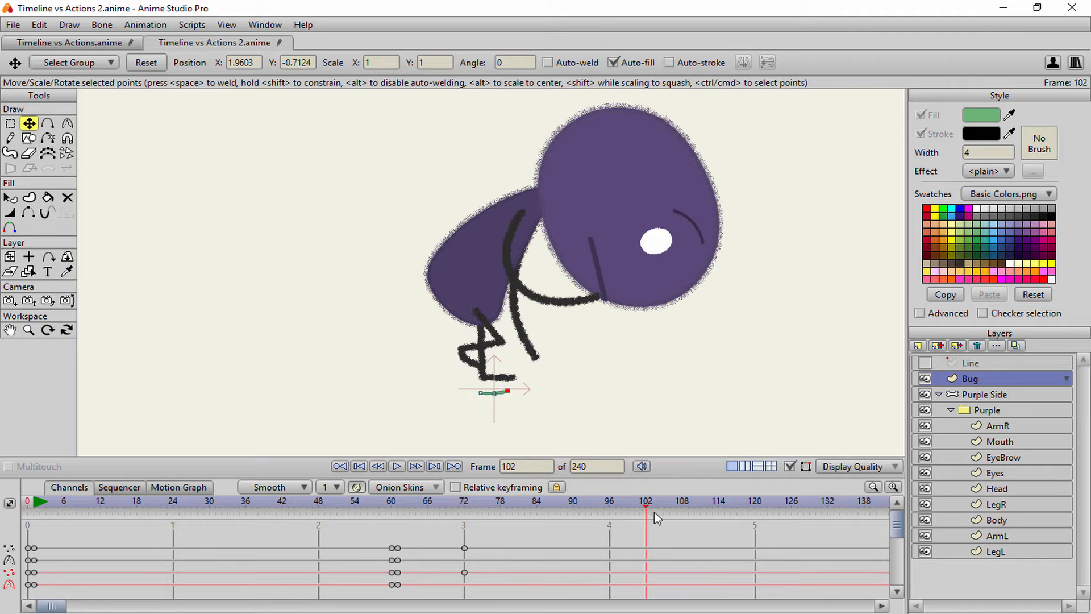
left_click_drag(647, 505, 700, 502)
key("ctrl+f")
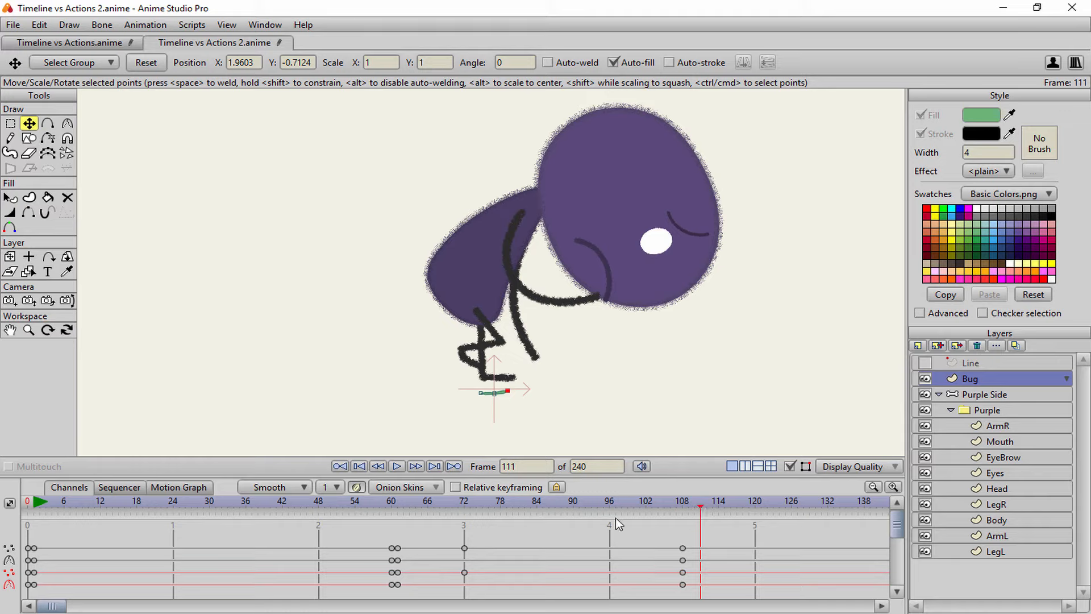
- Copy the Bug's round-shape keyframes from frame 60 to frame 111
left_click(391, 606)
left_click_drag(178, 609, 54, 607)
key("ctrl+v")
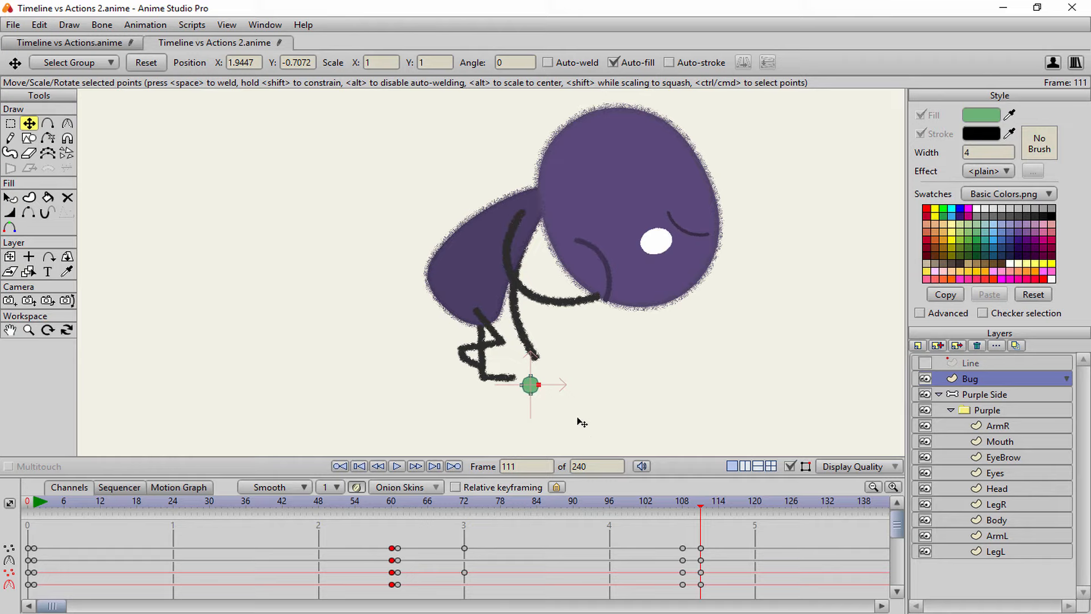
- Copy the Bug's layer translation keyframe from frame 72 to frames 108 and 111, and check the motion up to frame 120
left_click_drag(586, 456, 585, 401)
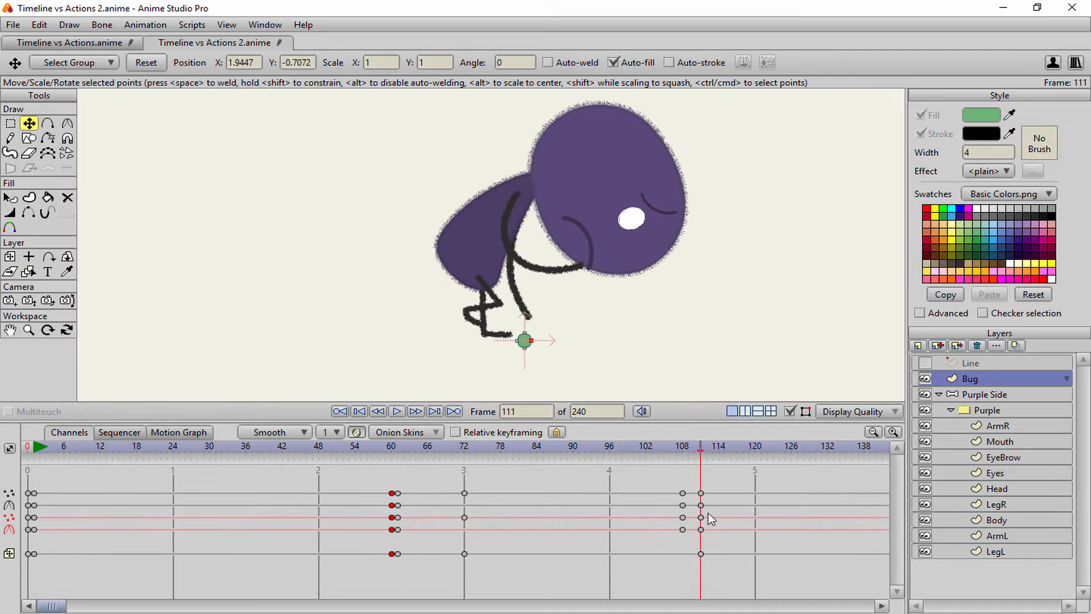
left_click(683, 448)
left_click_drag(684, 454, 467, 478)
left_click(464, 555)
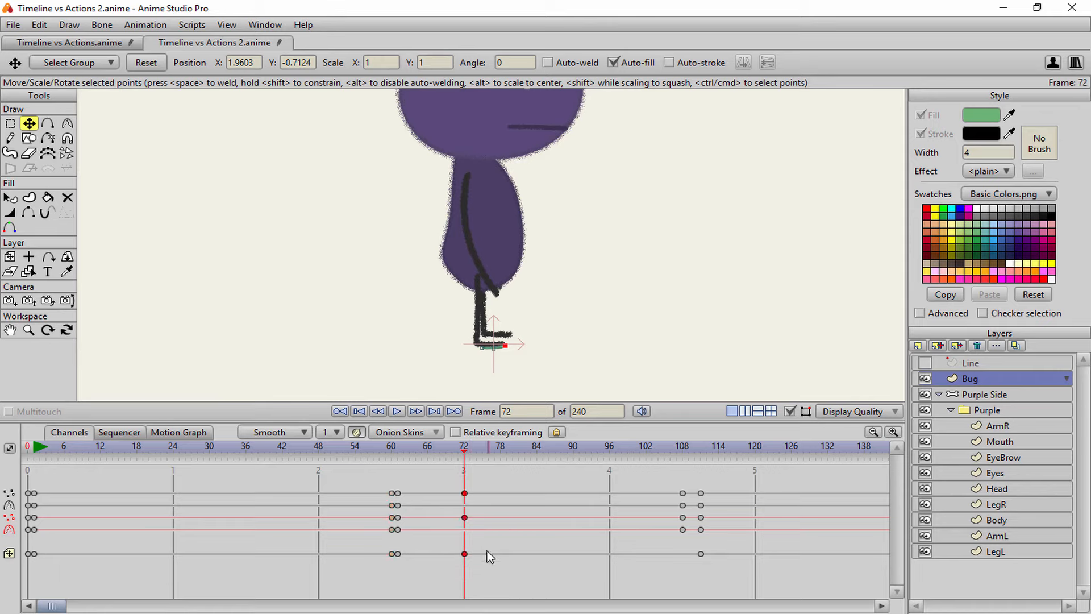
left_click(464, 554)
left_click_drag(472, 447, 681, 456)
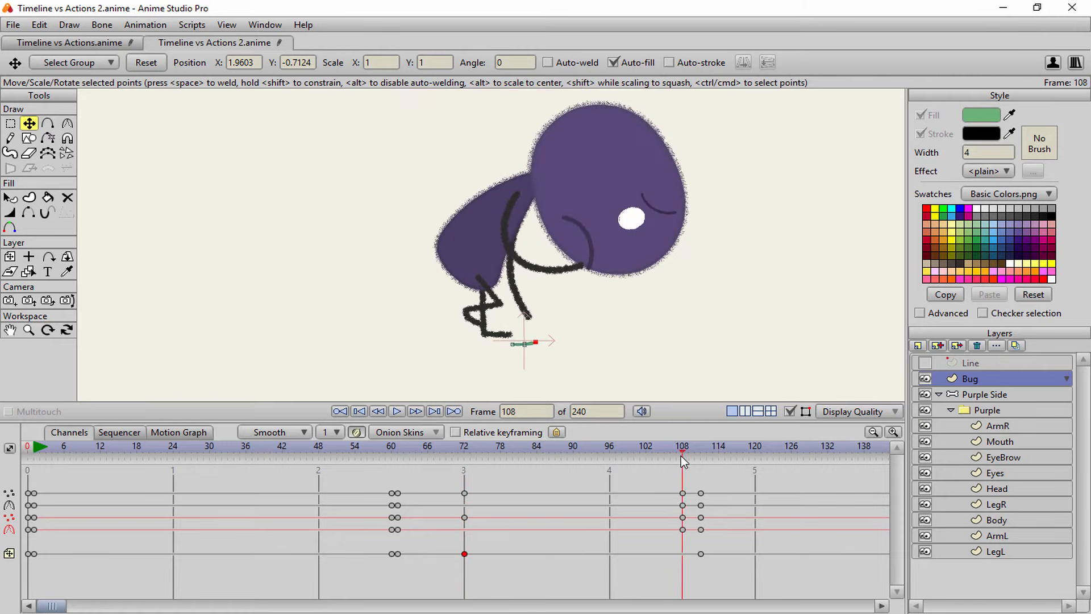
left_click(682, 553)
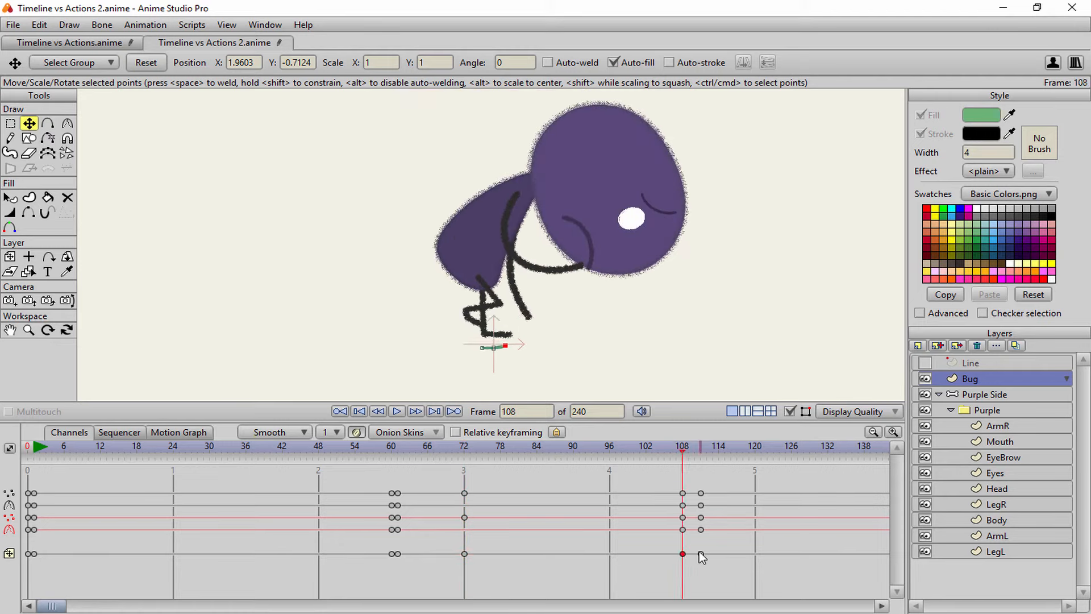
left_click_drag(690, 447, 749, 461)
scroll(519, 305, "down", 2)
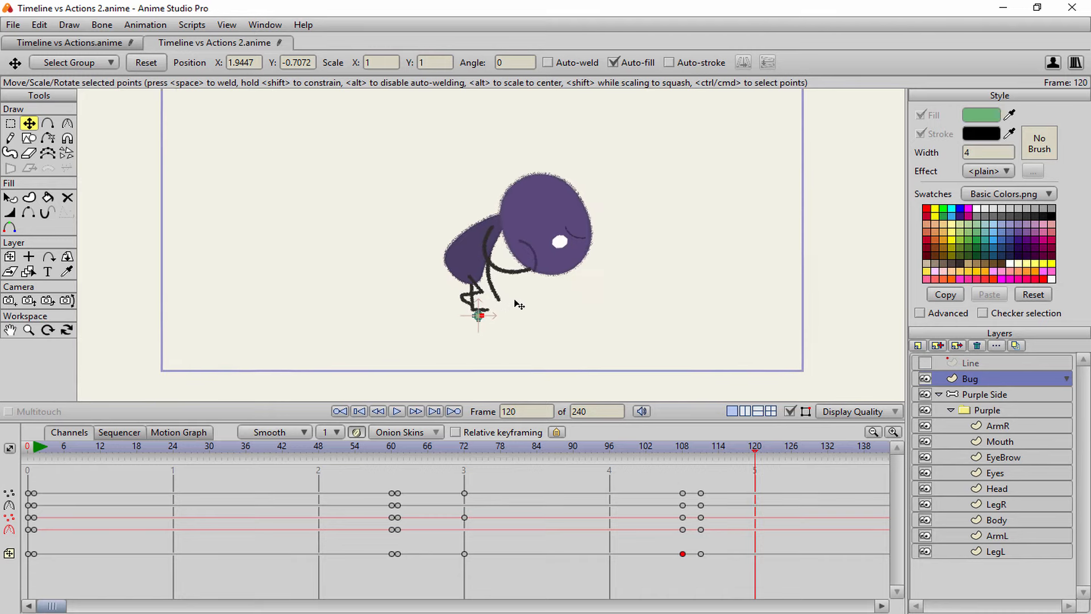
scroll(519, 305, "down", 1)
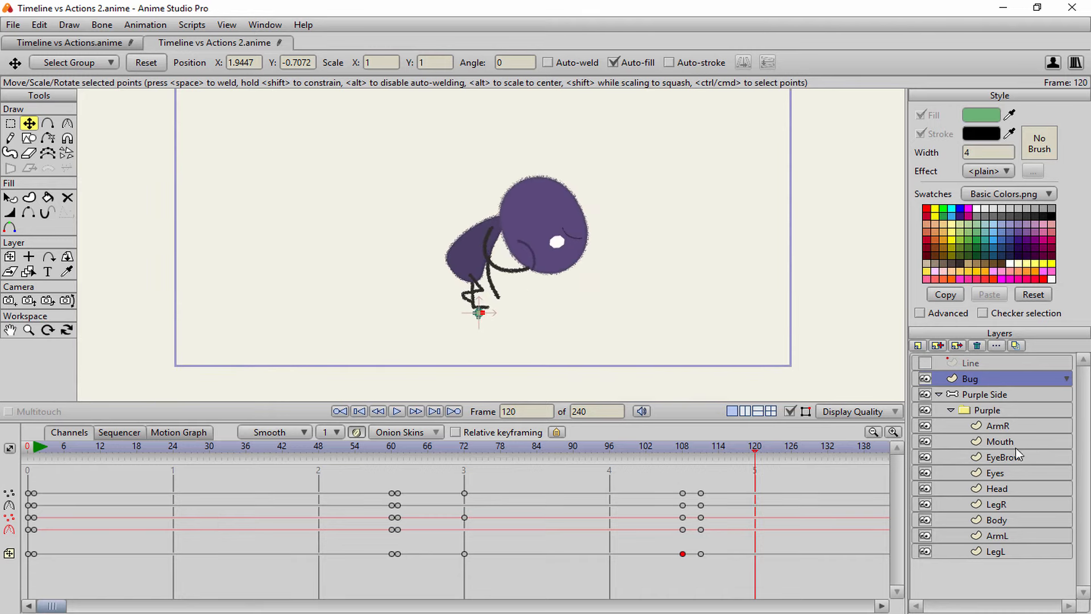
- Copy the Mouth's frown keyframes from frame 105 to frame 114
left_click(1002, 442)
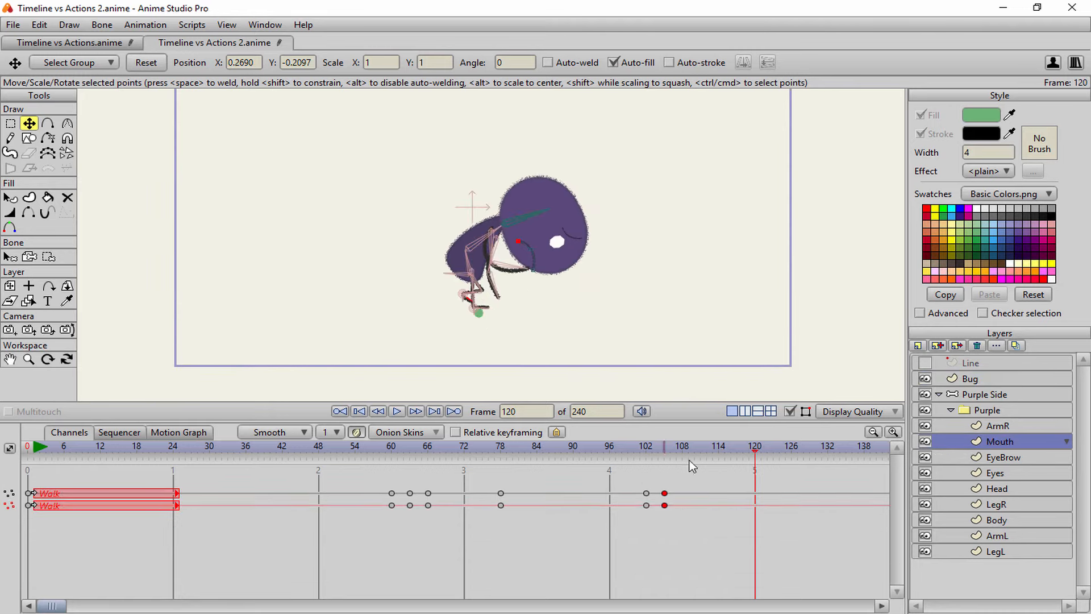
left_click_drag(755, 450, 720, 455)
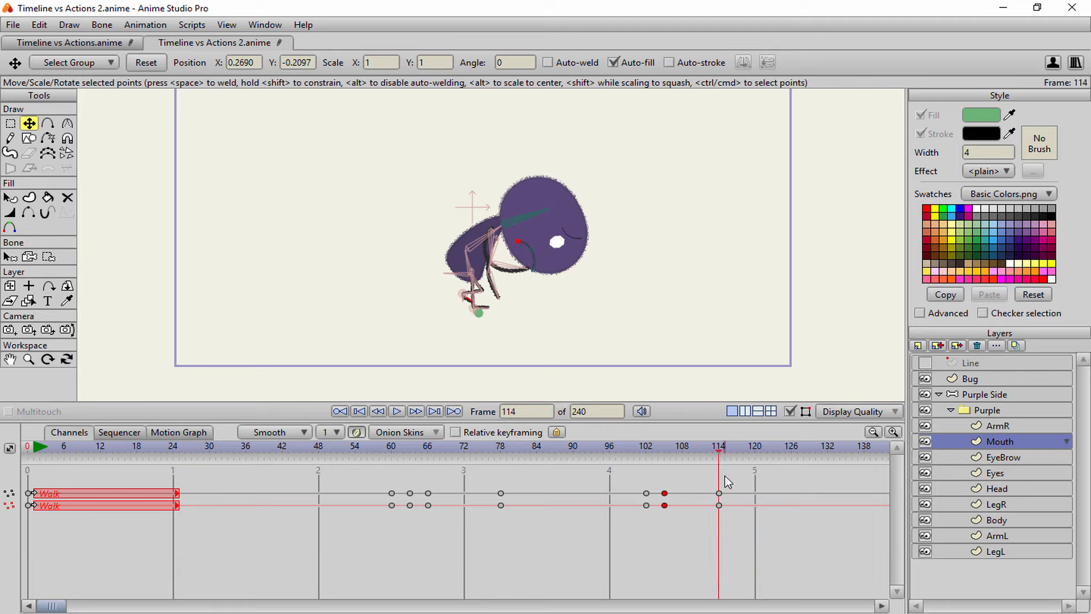
left_click_drag(666, 448, 694, 458)
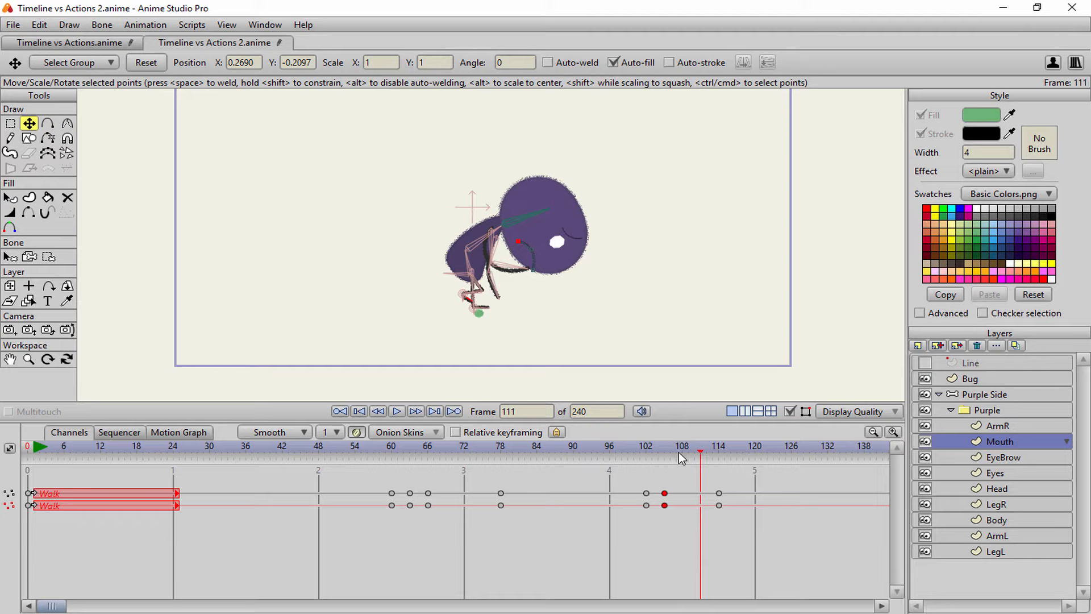
left_click_drag(664, 451, 718, 452)
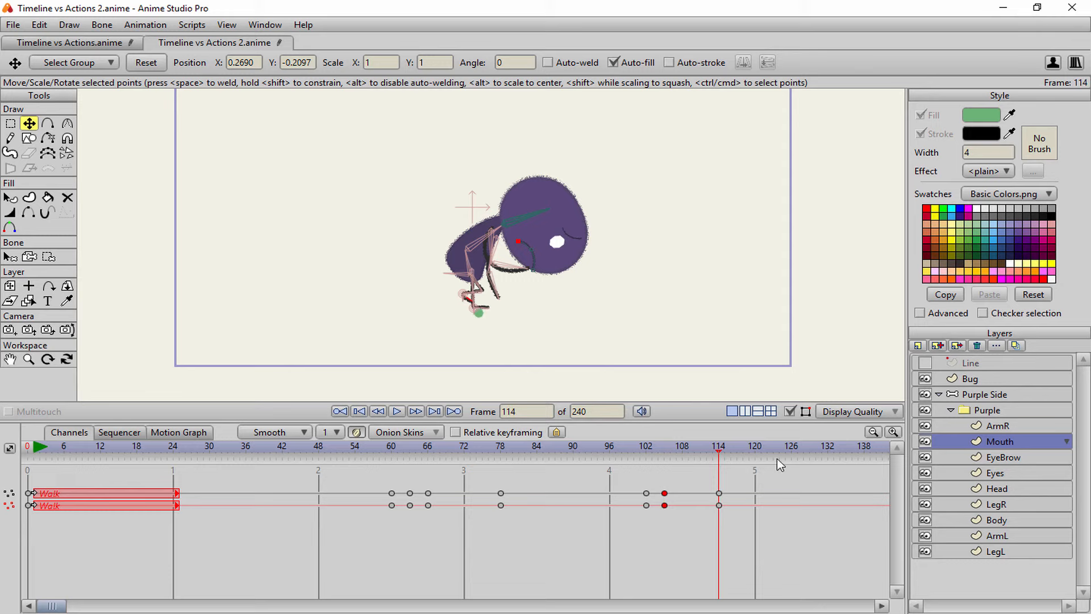
- Copy the EyeBrow's inverted-curve keyframes from frame 106 to frame 114
left_click(961, 457)
left_click(671, 502)
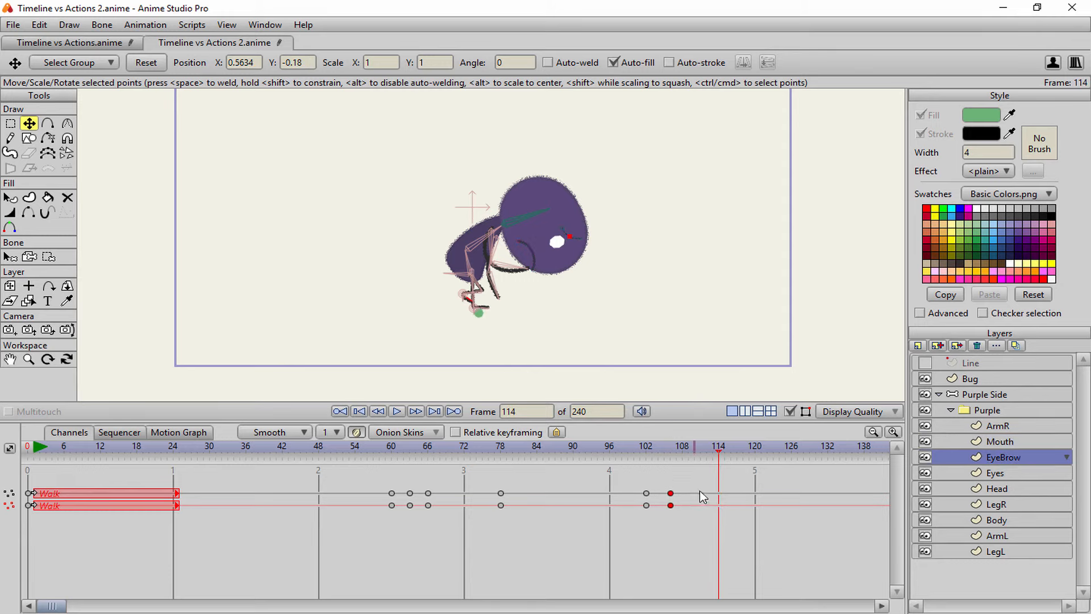
key("ctrl+c")
key("ctrl+v")
- Copy the frame 60 keyframes of the EyeBrow and the Mouth to frame 120
left_click_drag(719, 450, 754, 449)
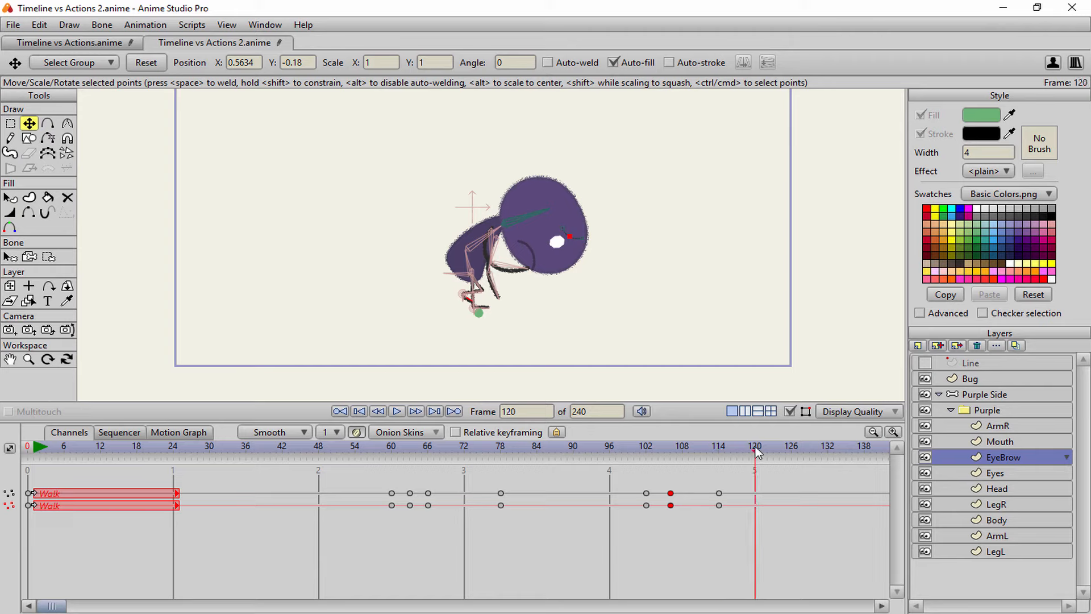
scroll(774, 346, "up", 2)
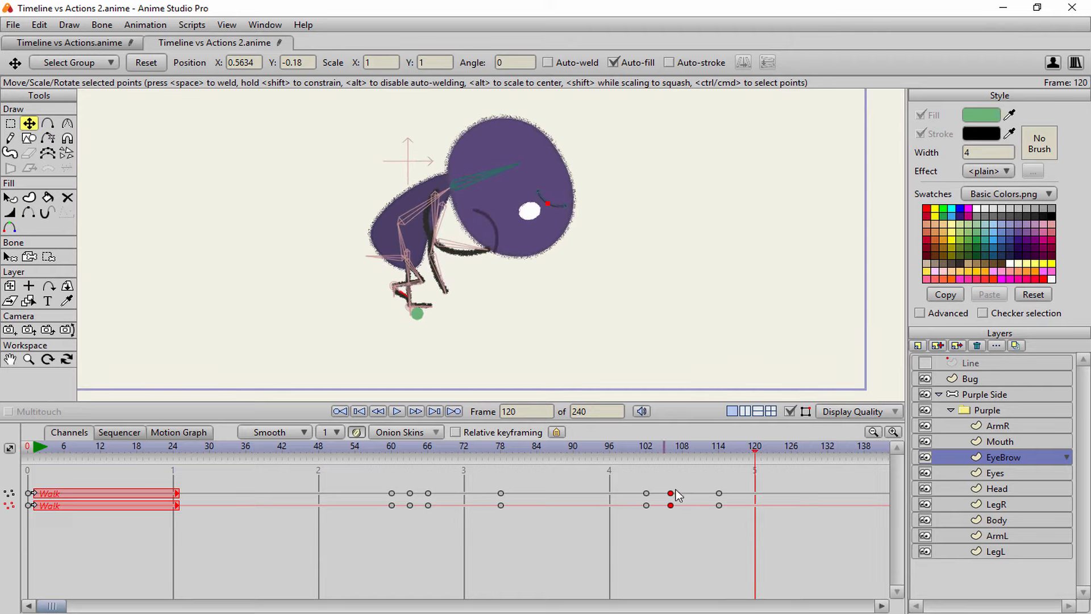
left_click(646, 449)
left_click_drag(645, 448, 754, 453)
left_click_drag(398, 479, 390, 516)
key("ctrl+v")
left_click(1018, 445)
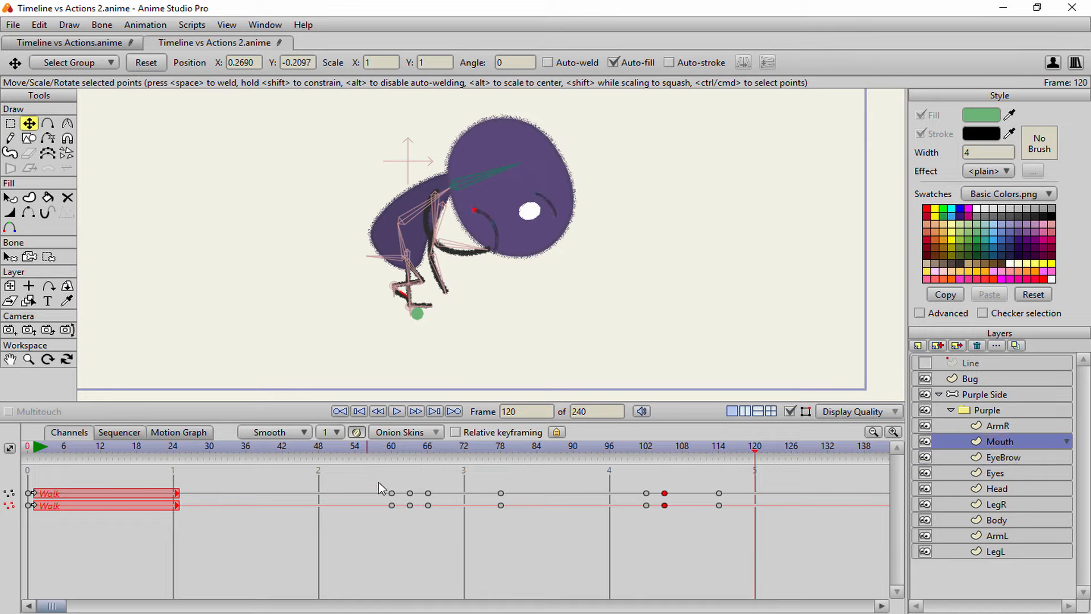
key("ctrl+v")
- Copy the Eyes keyframes from frame 60 to frame 120
left_click(1002, 473)
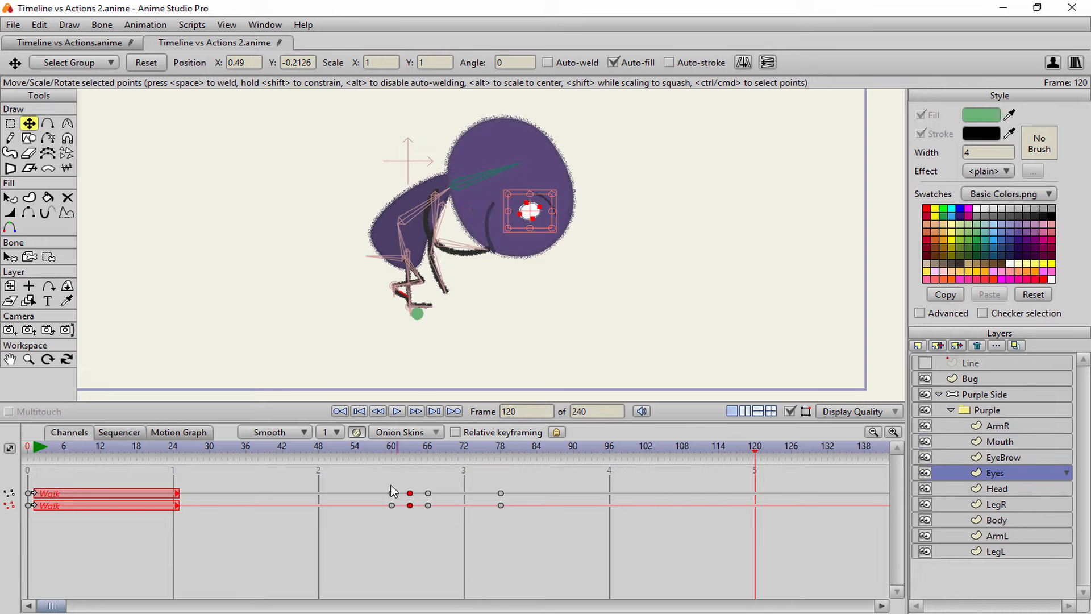
left_click(393, 513)
double_click(393, 514)
key("ctrl+c")
key("ctrl+v")
- Copy the Eyes keyframes from frame 78 to frame 114, shift them to frame 117, and play back the result
mouse_move(752, 448)
left_mouse_down()
mouse_move(604, 447)
mouse_move(439, 469)
mouse_move(746, 457)
left_mouse_up()
left_click_drag(495, 477, 509, 544)
left_click(719, 449)
key("ctrl+v")
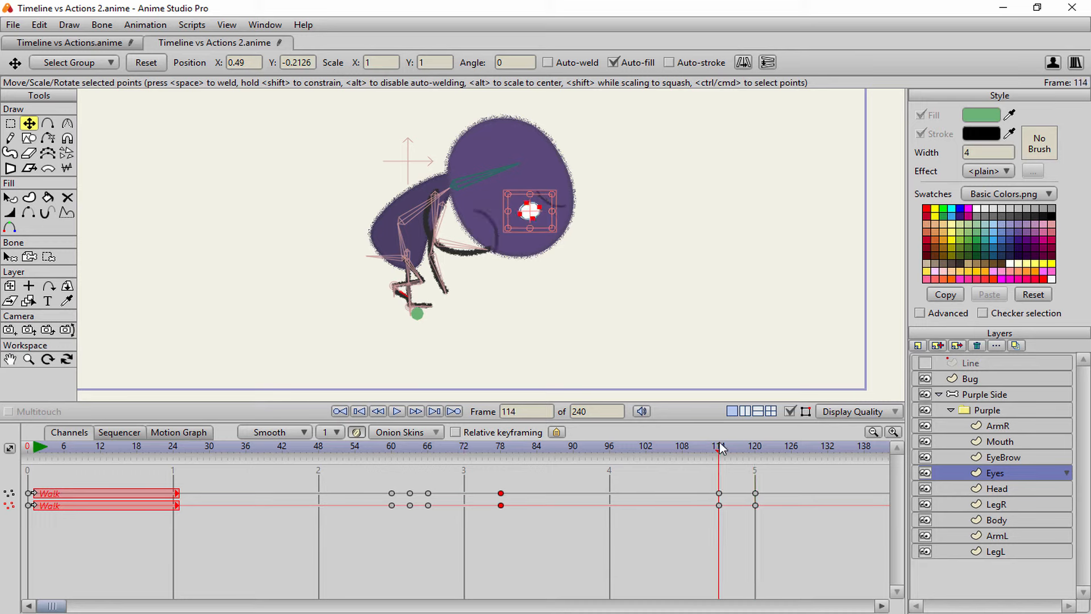
left_click_drag(719, 449, 708, 486)
left_click_drag(729, 527, 737, 492)
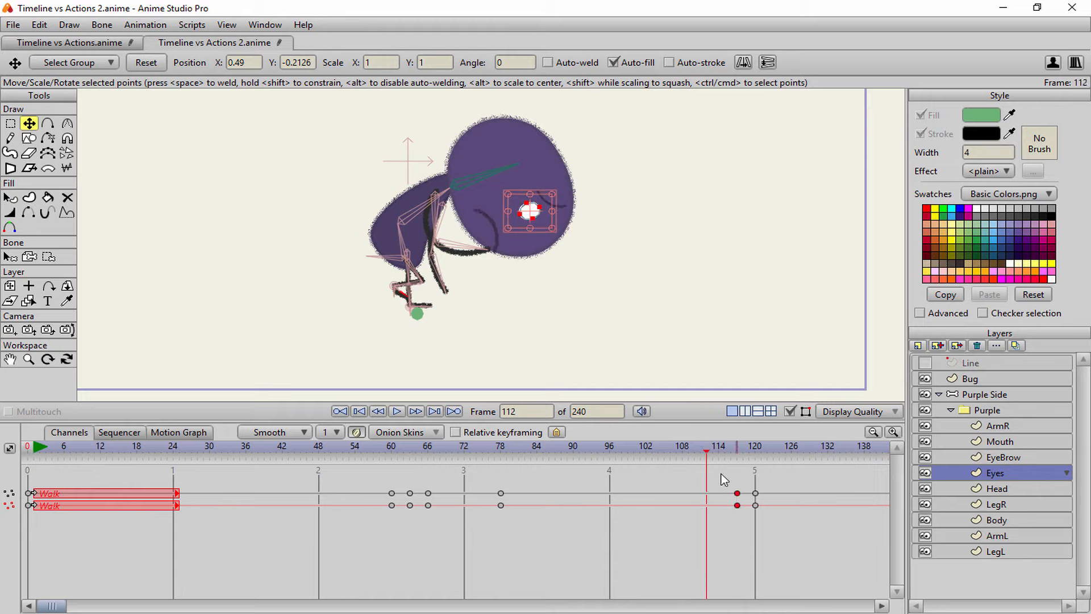
left_click(397, 411)
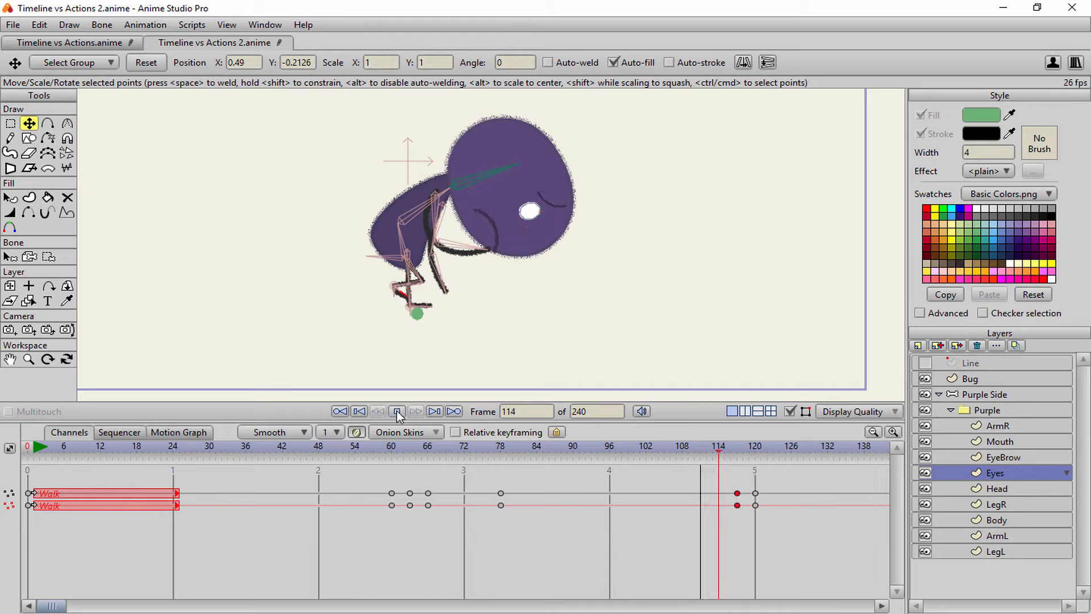
left_click(397, 411)
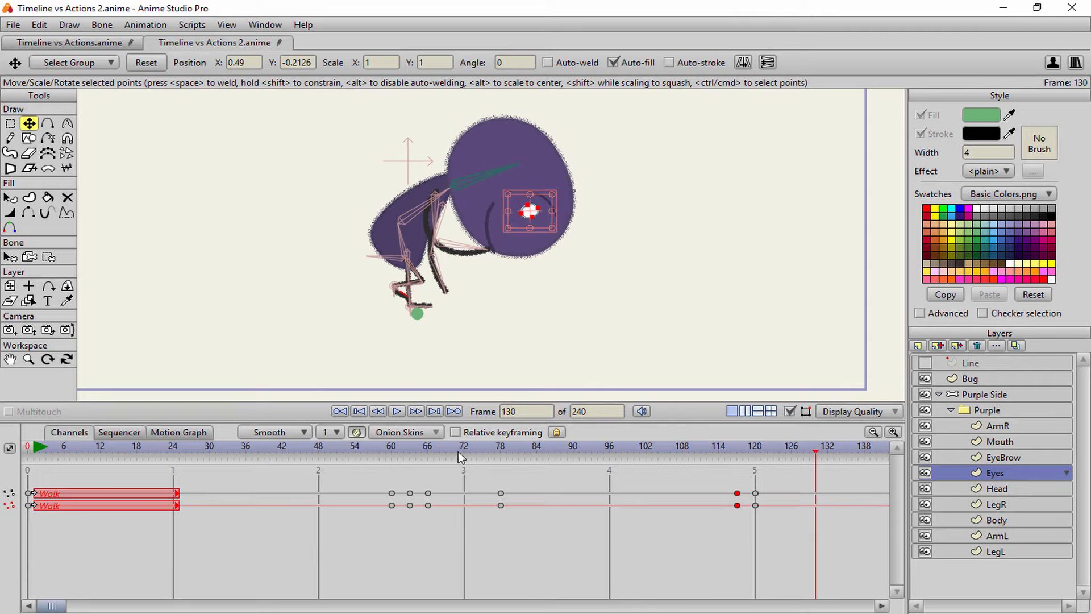
- Copy the Eyes keyframes from frame 78 to frame 87
left_click_drag(380, 445, 554, 458)
scroll(577, 227, "up", 3)
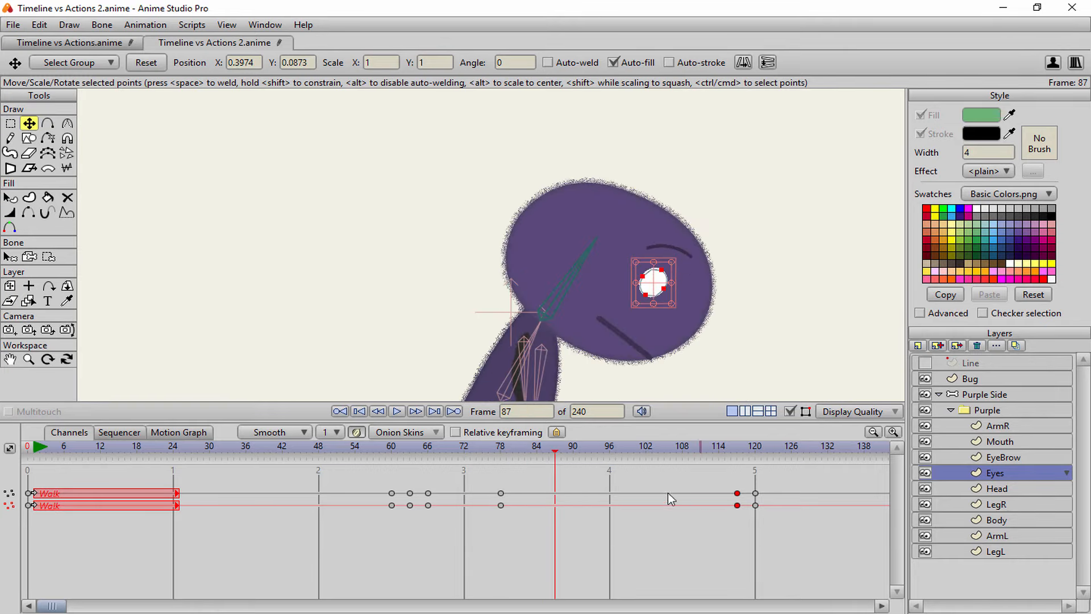
left_click_drag(515, 516, 516, 515)
key("ctrl+c")
key("ctrl+v")
- Delete the Eyes keyframes at frame 117 and move those at frame 120 to frame 90
left_click_drag(731, 482, 748, 529)
left_click(755, 492)
left_click(574, 449)
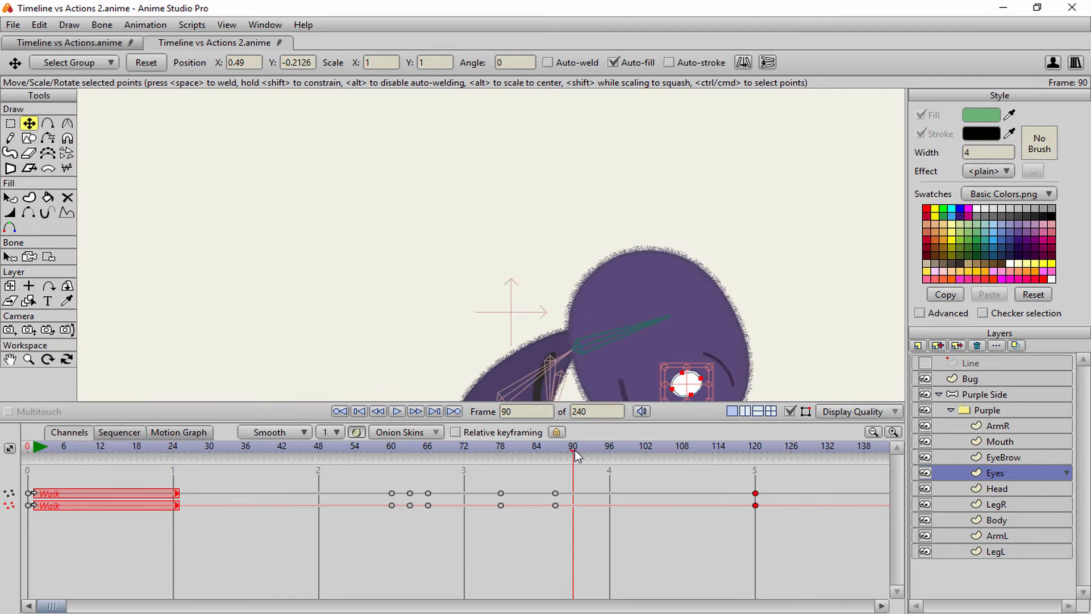
key("ctrl+v")
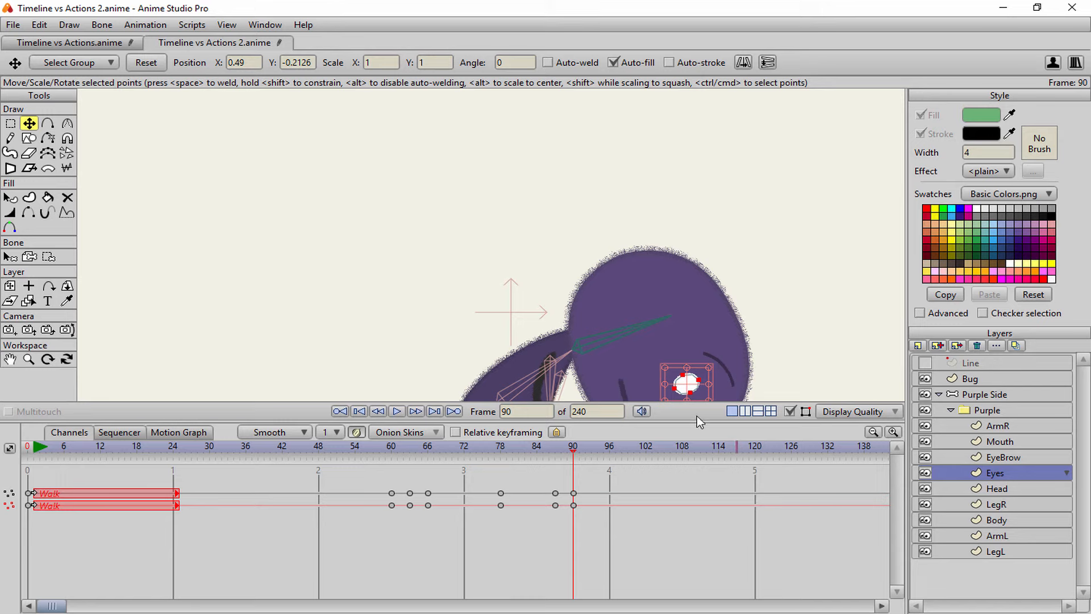
- Play back the animation from frame 59 and again from frame 90, and scrub to frame 123 to review the bug and facial reactions
scroll(672, 237, "down", 5)
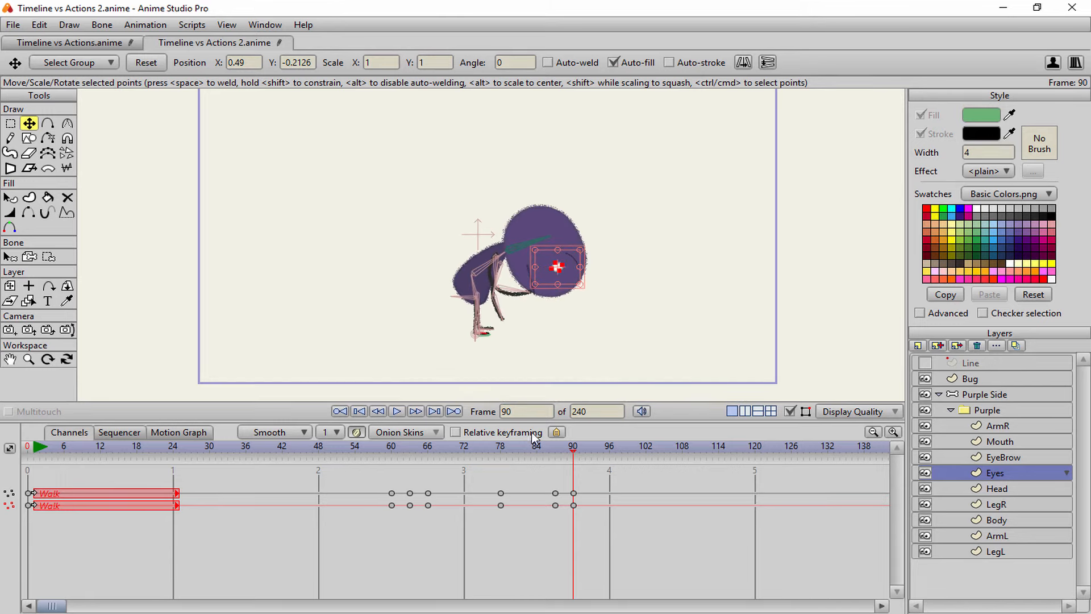
left_click(399, 412)
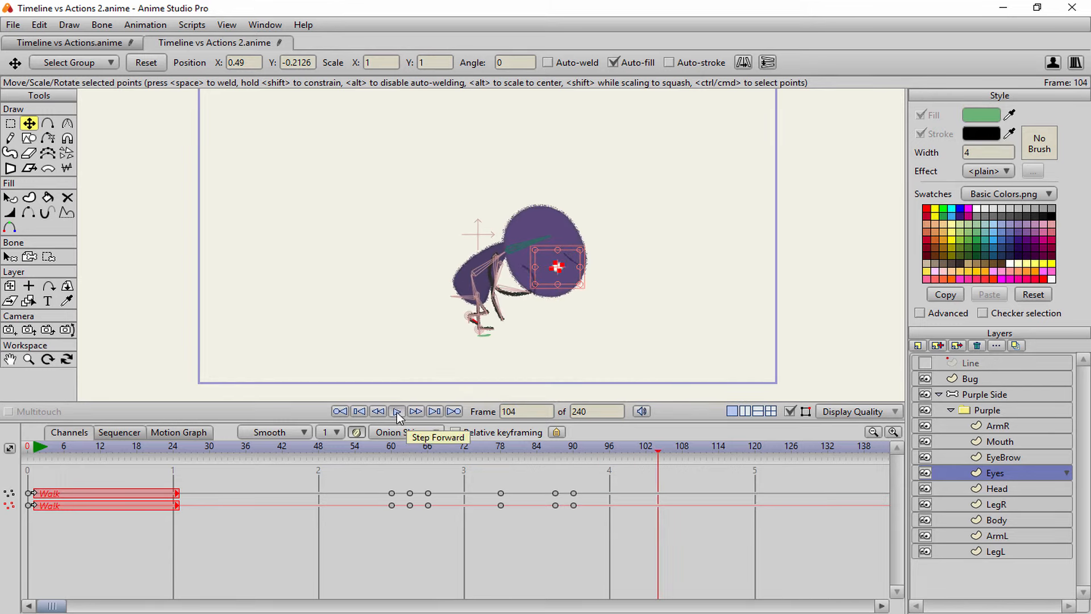
left_click(401, 414)
left_click(393, 451)
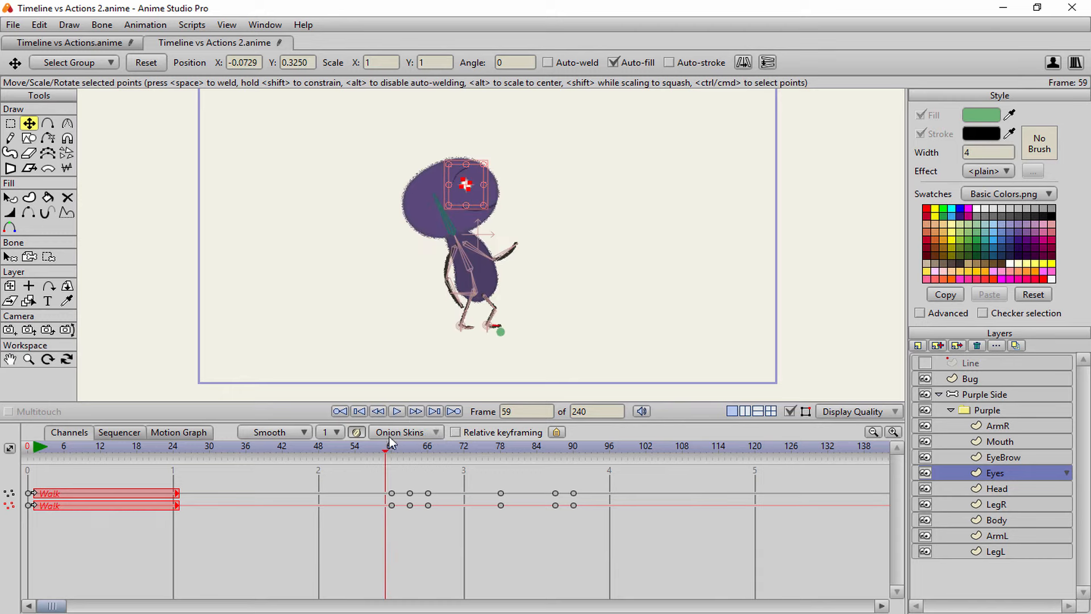
left_click(397, 411)
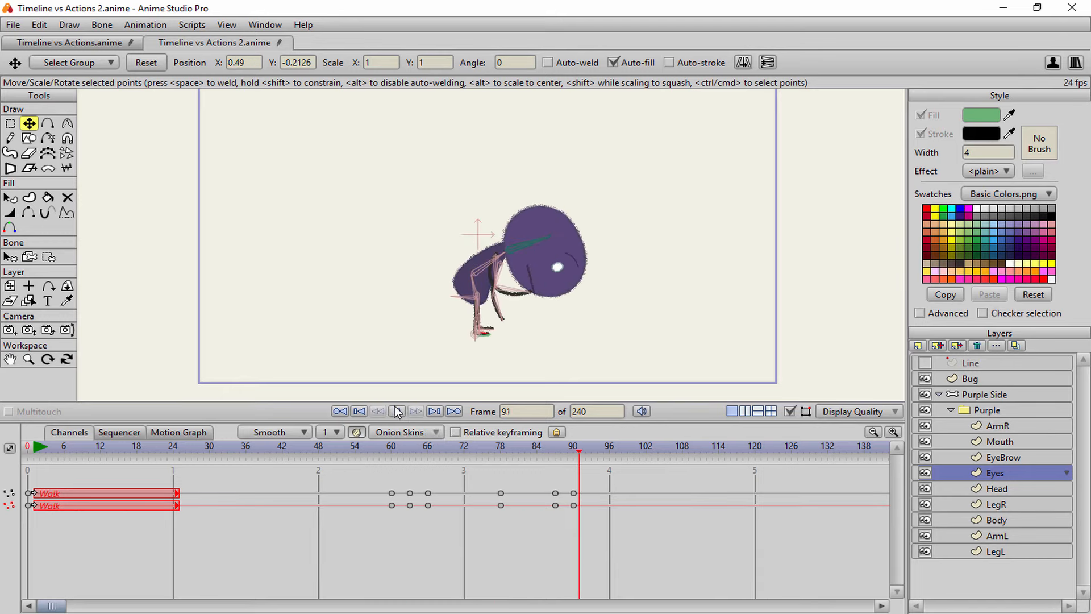
left_click(399, 412)
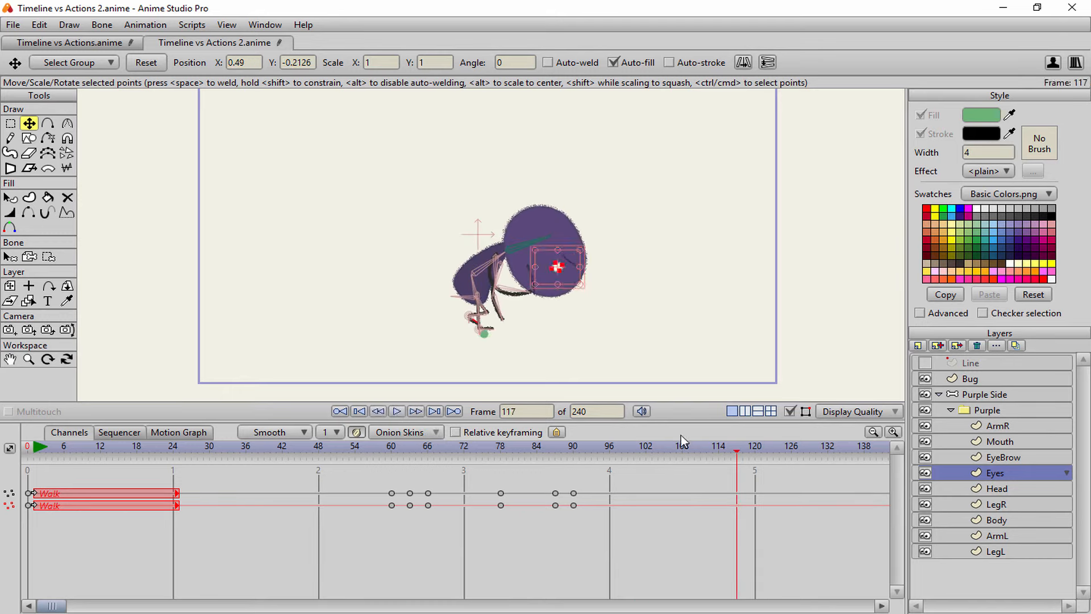
left_click_drag(734, 452, 575, 480)
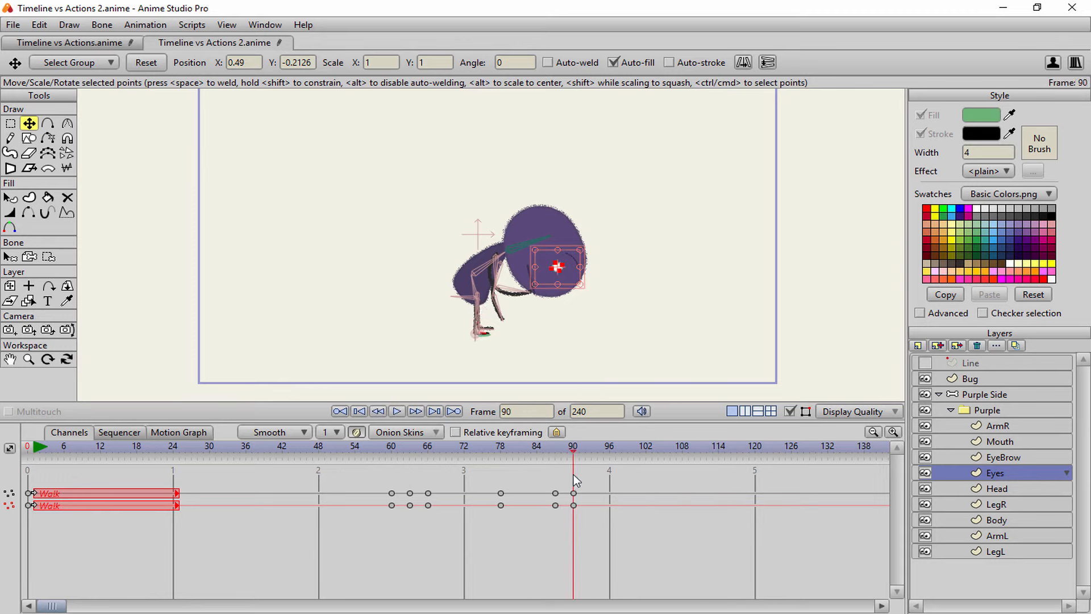
left_click(396, 411)
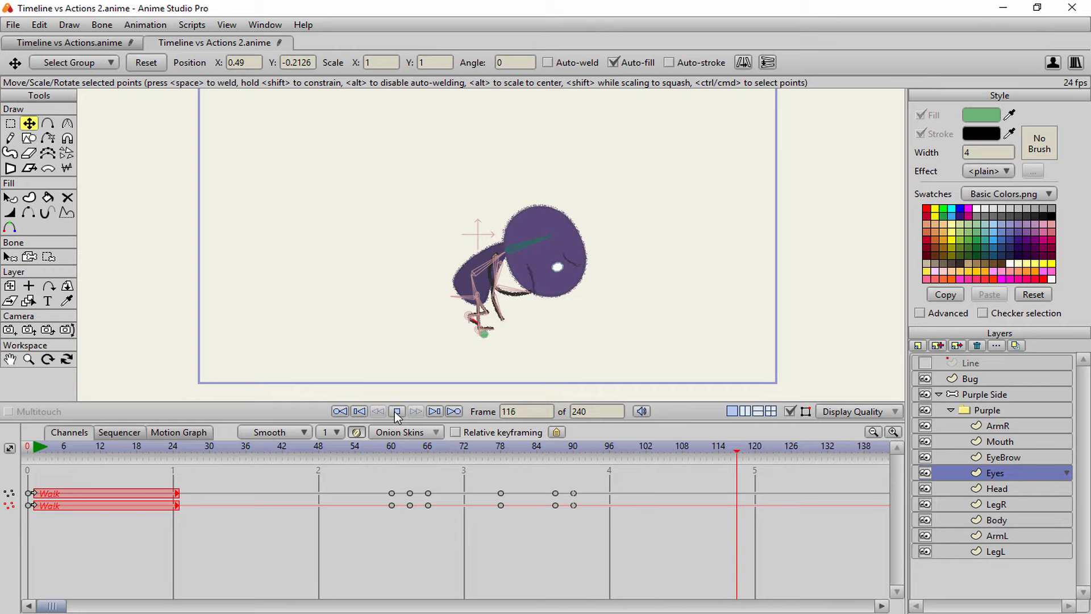
left_click(397, 411)
left_click_drag(701, 448, 774, 447)
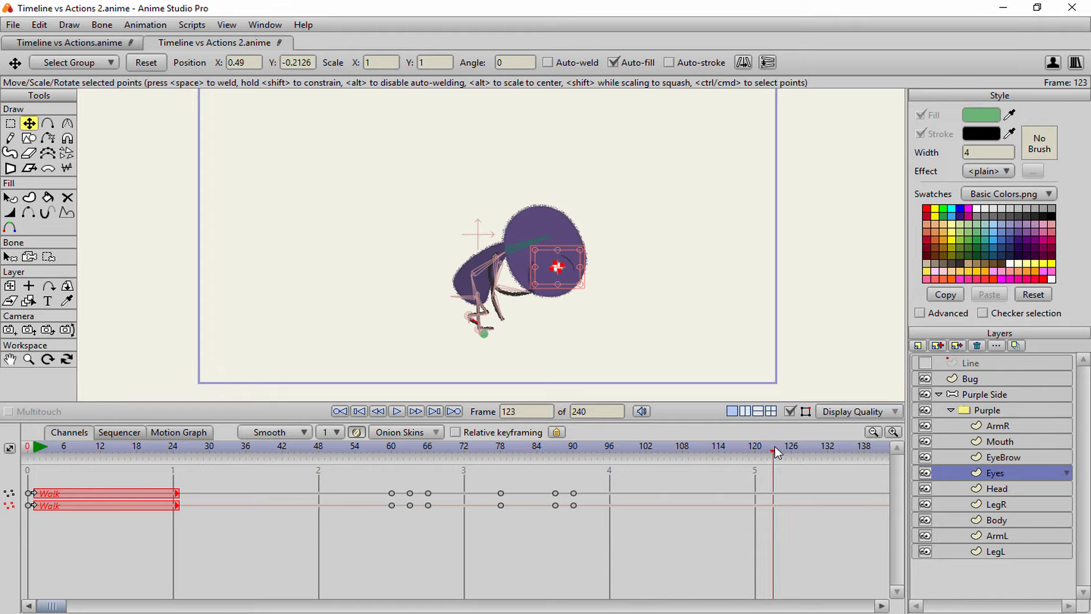
- Hide the bone overlay and scrub from frame 111 to frame 144 to review the character's facial reaction
left_click_drag(52, 606, 116, 606)
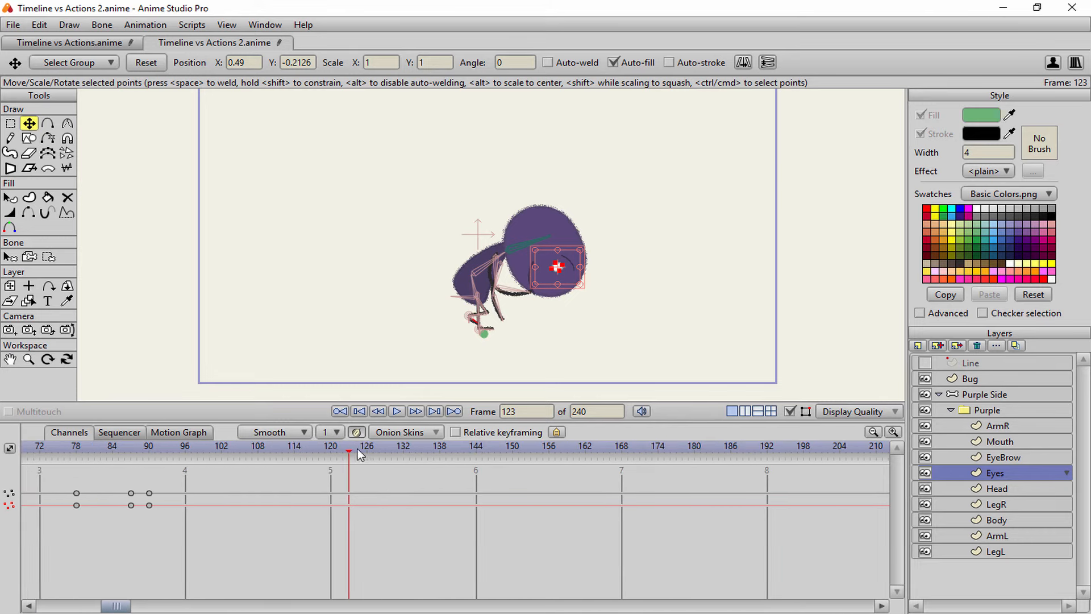
left_click_drag(357, 450, 279, 464)
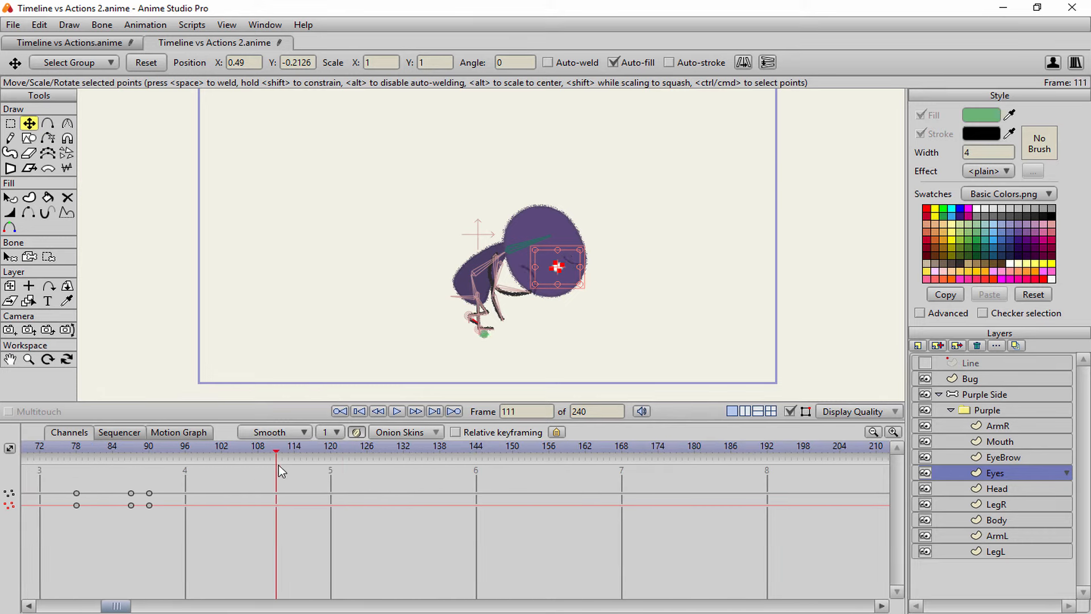
scroll(386, 317, "up", 3)
left_click_drag(387, 313, 366, 260)
left_click(788, 411)
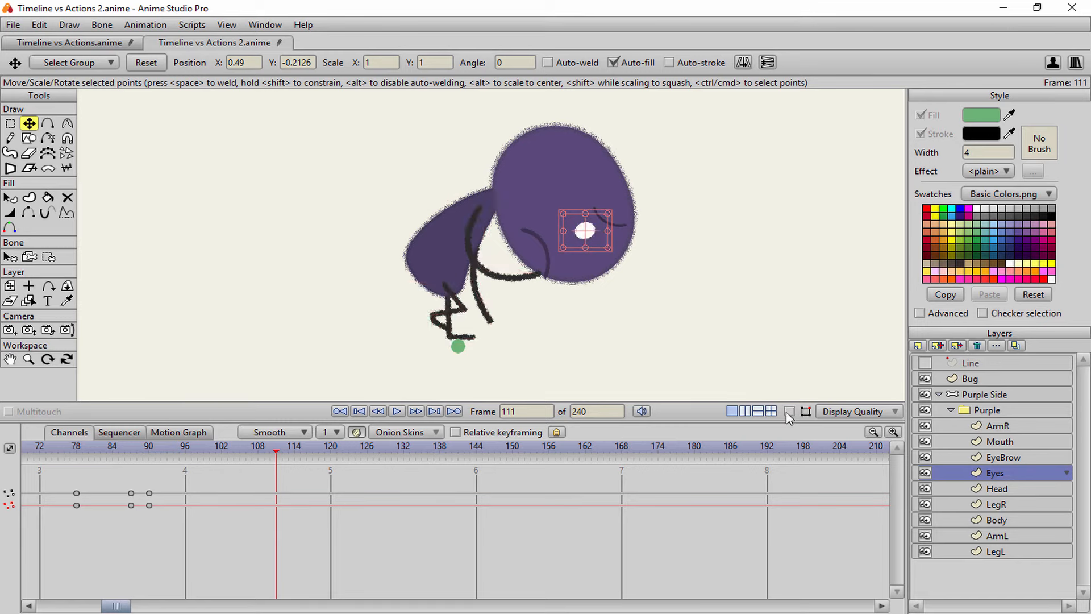
scroll(640, 287, "down", 2)
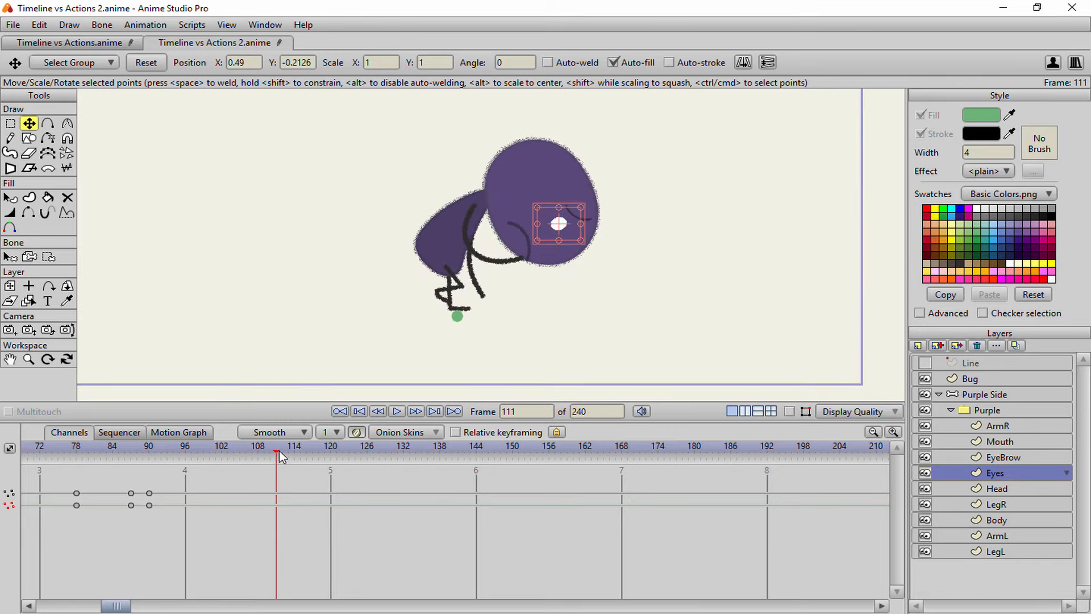
left_click_drag(278, 455, 475, 464)
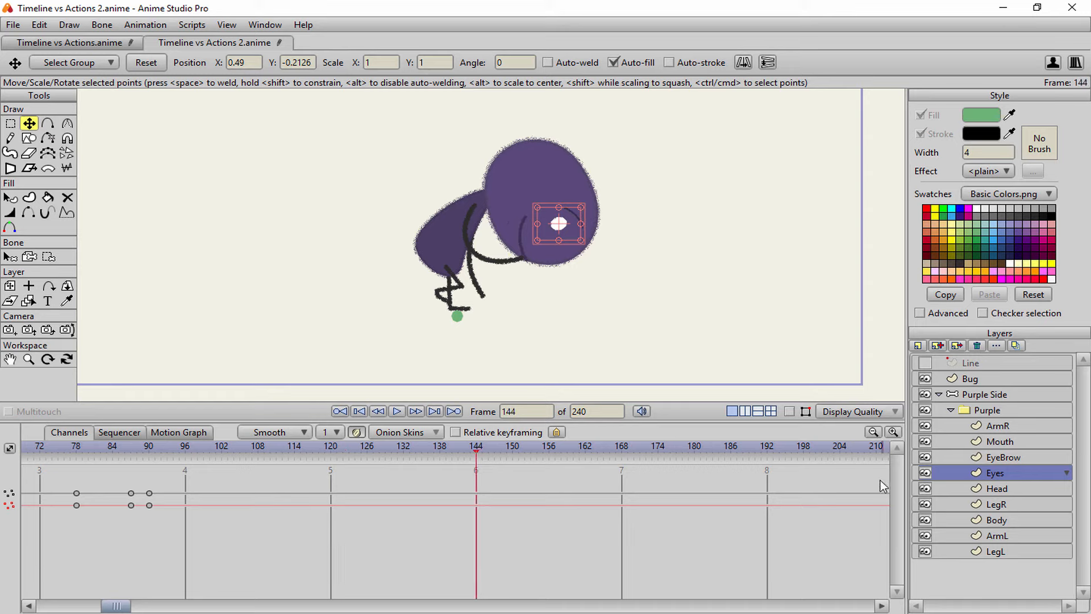
- Move the Mouth keyframes at frames 114 and 120 to frames 138 and 144
left_click(957, 439)
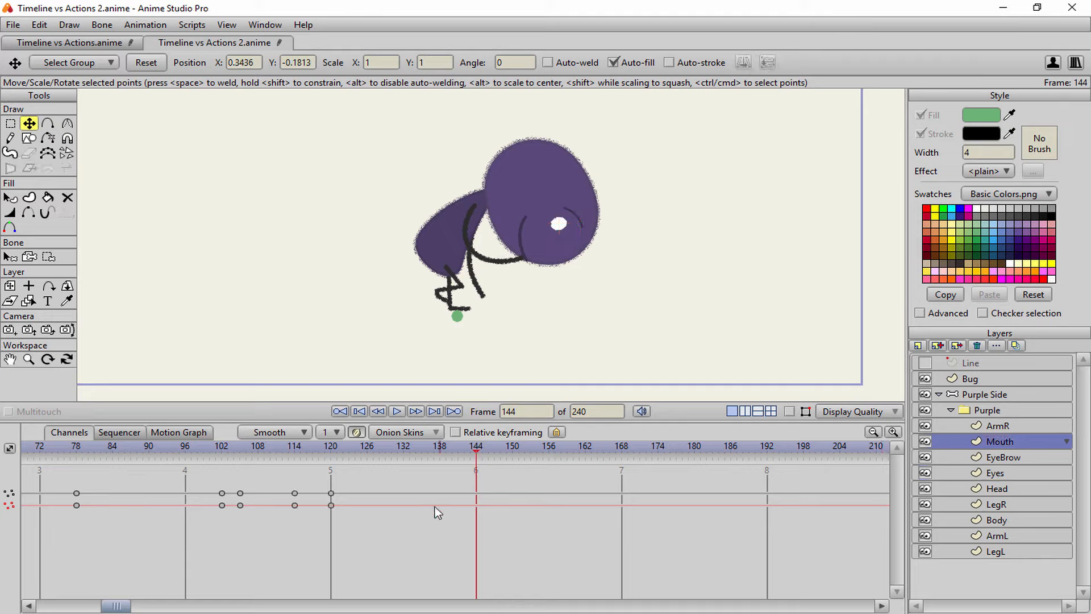
left_click_drag(285, 483, 476, 454)
left_click(966, 473)
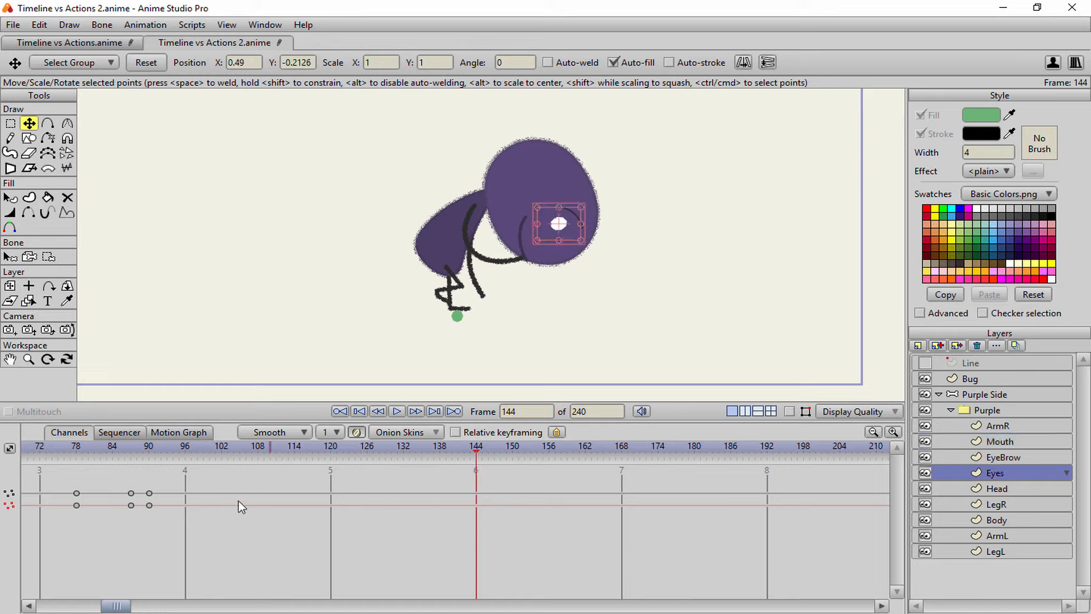
- Move the EyeBrow keyframes at frames 114 and 120 to frames 138 and 144
left_click(1000, 457)
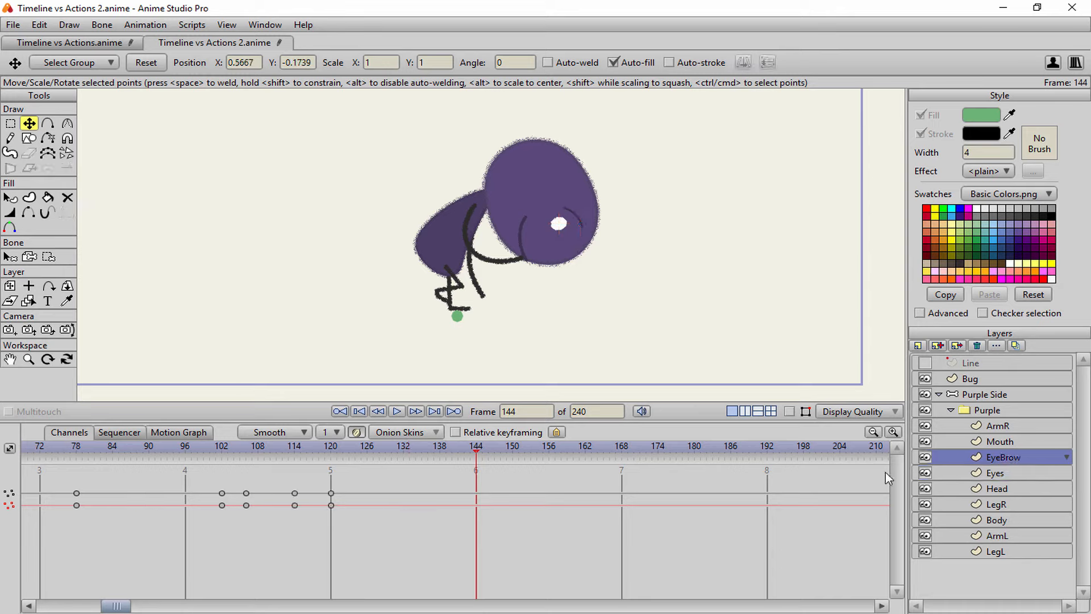
left_click_drag(283, 481, 342, 520)
left_click_drag(273, 477, 375, 546)
left_click_drag(296, 506, 441, 510)
mouse_move(472, 452)
left_mouse_down()
mouse_move(430, 459)
mouse_move(479, 462)
left_mouse_up()
- Copy the Bug layer's position keyframe from frame 111 to frame 140
left_click(973, 379)
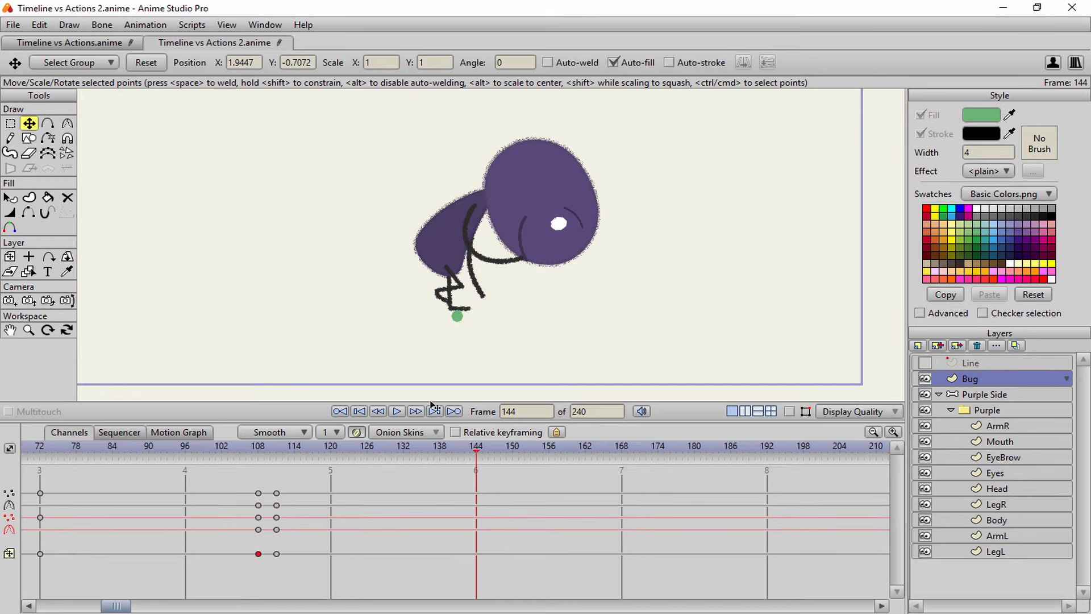
left_click_drag(476, 449, 452, 451)
left_click(276, 554)
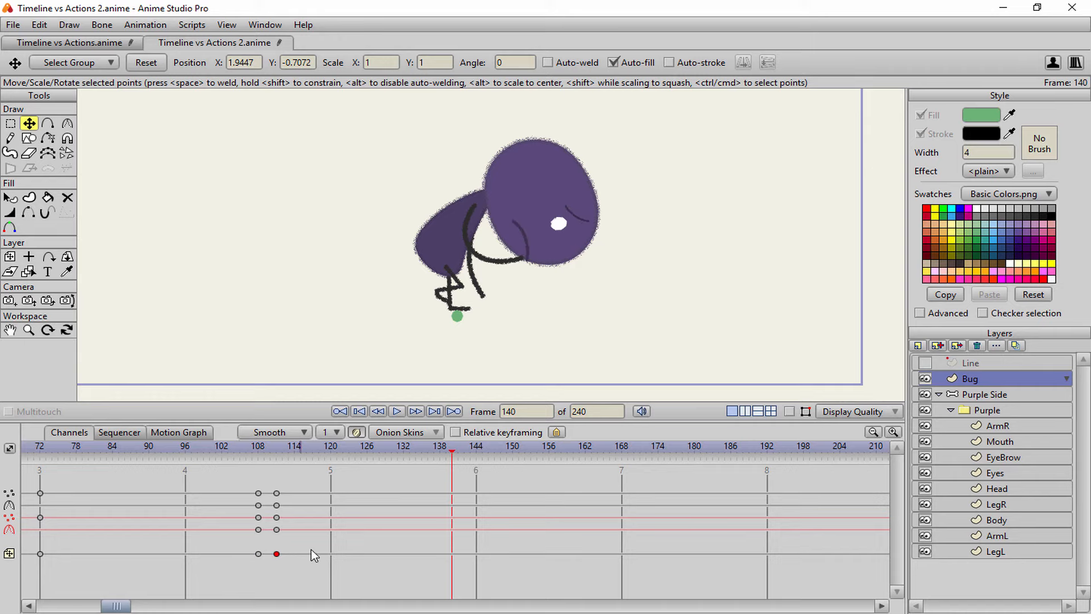
- At frame 144, move the Bug layer slightly forward and below the character's foot and scale it up to about 1.2
left_click_drag(451, 448, 476, 447)
scroll(471, 321, "down", 2)
scroll(479, 312, "up", 1)
left_click_drag(479, 313, 484, 284)
scroll(484, 284, "up", 1)
scroll(492, 291, "up", 1)
key("0")
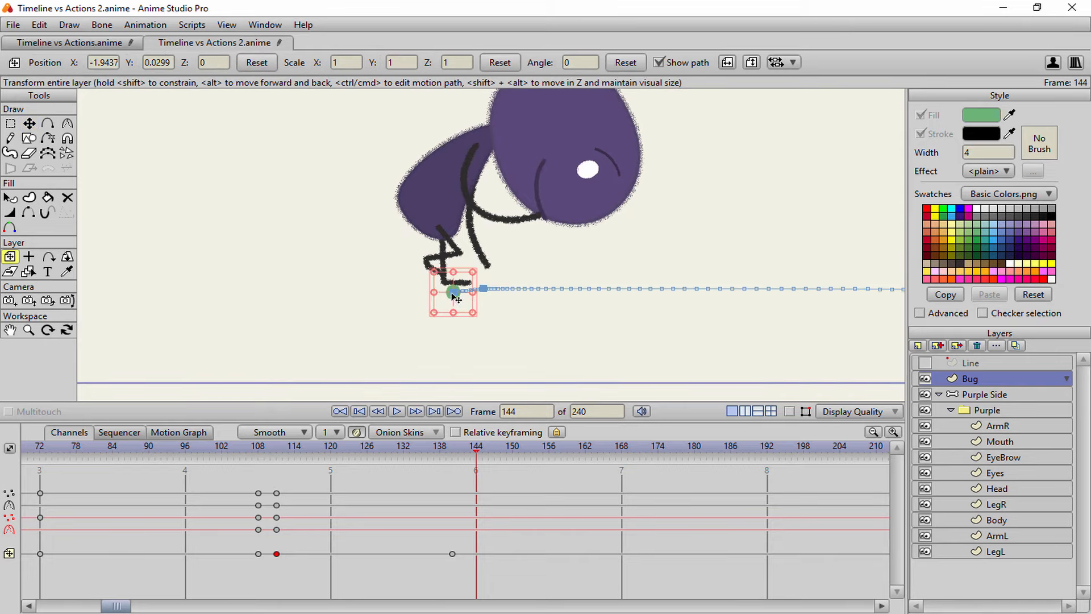
left_click_drag(455, 296, 488, 331)
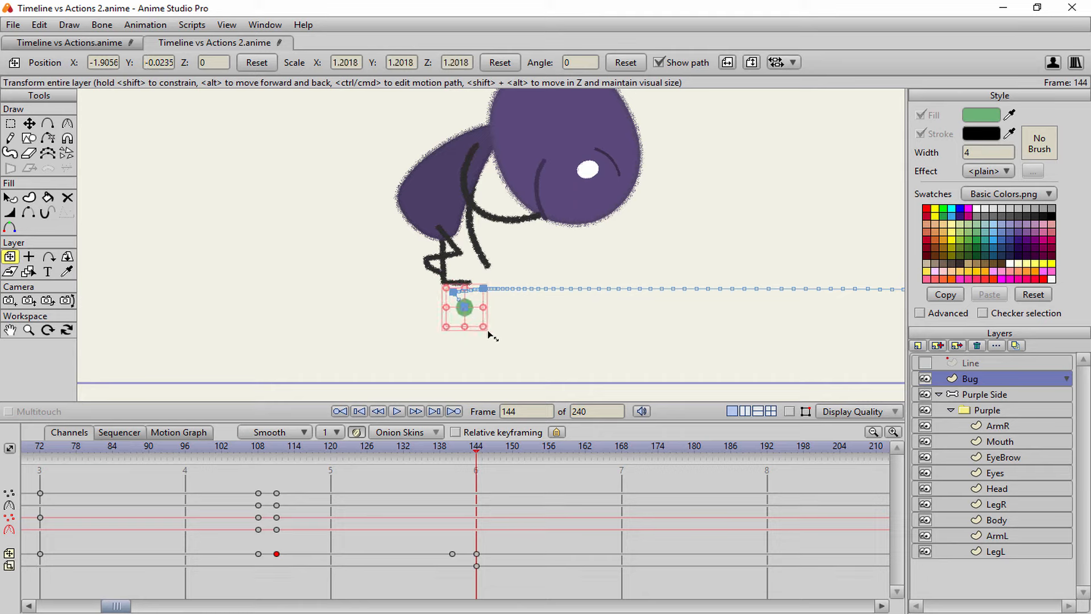
- Copy the Bug layer's scale keyframe from frame 0 to frame 140
left_click_drag(475, 449, 449, 473)
left_click(450, 453)
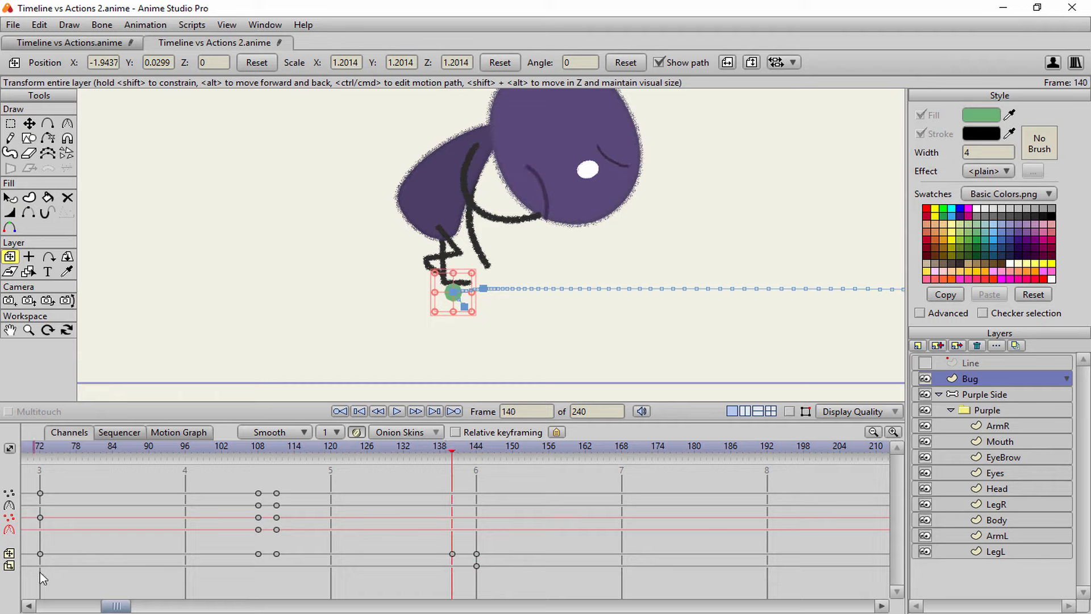
left_click_drag(119, 606, 54, 607)
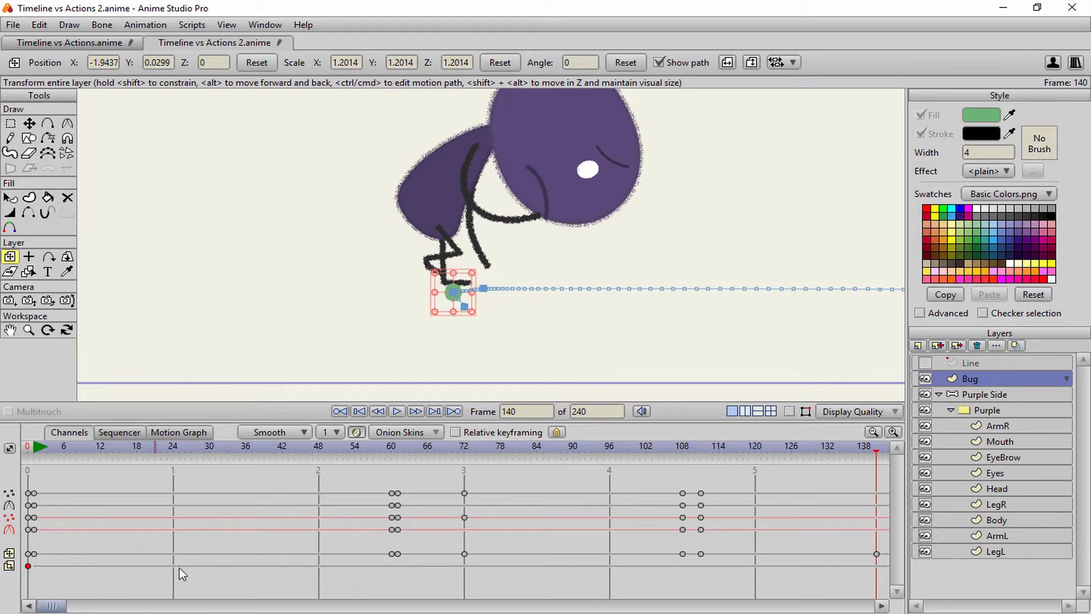
left_click_drag(53, 606, 102, 603)
key("ctrl+v")
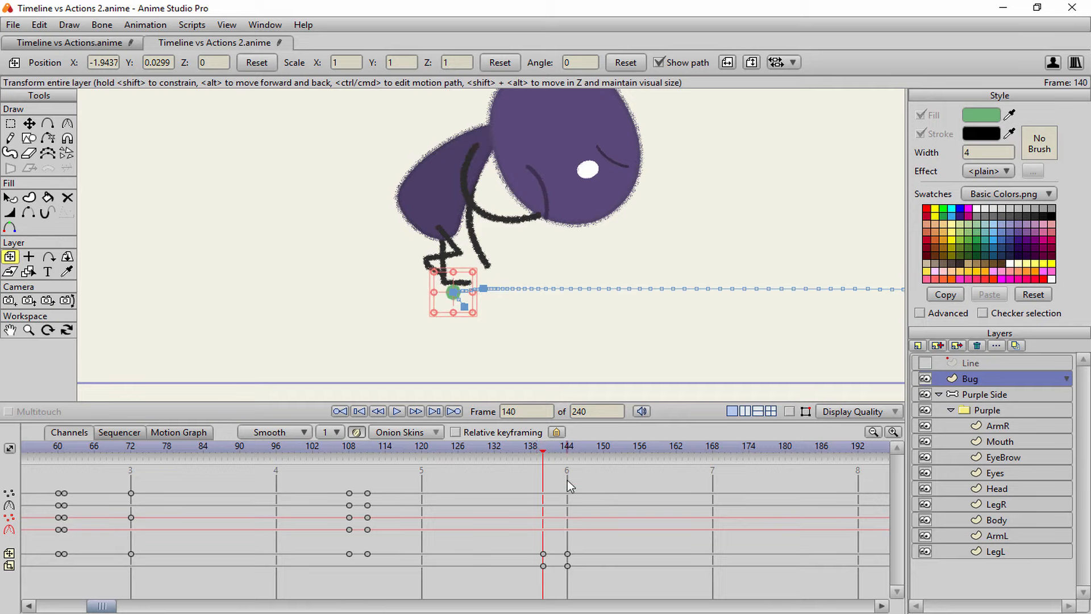
- Scrub from frame 140 to frame 168 to review the bug springing back, and check the Bug layer's actions
left_click_drag(545, 453, 718, 445)
left_click_drag(644, 451, 687, 452)
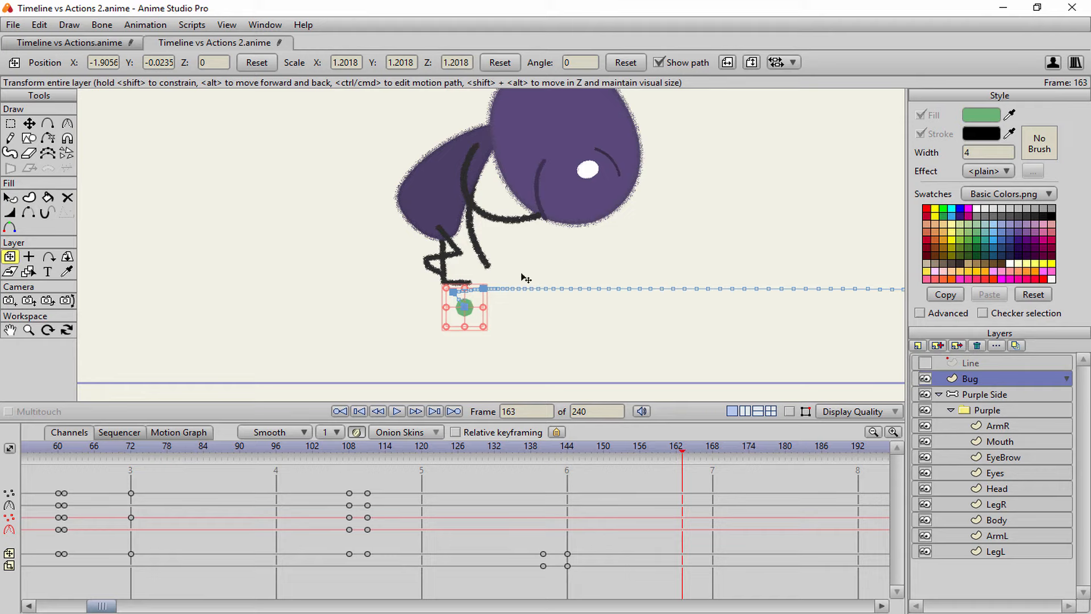
left_click_drag(683, 441, 708, 455)
left_click(266, 24)
left_click(288, 167)
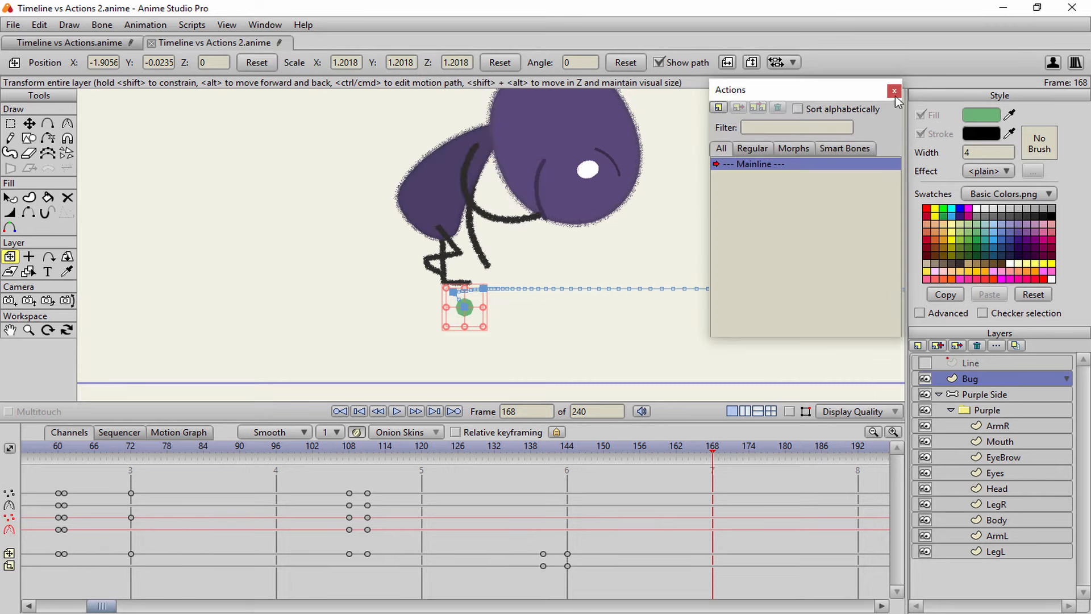
left_click(753, 148)
left_click(893, 91)
- Collapse the Purple Side layer and show its list of actions
left_click(942, 396)
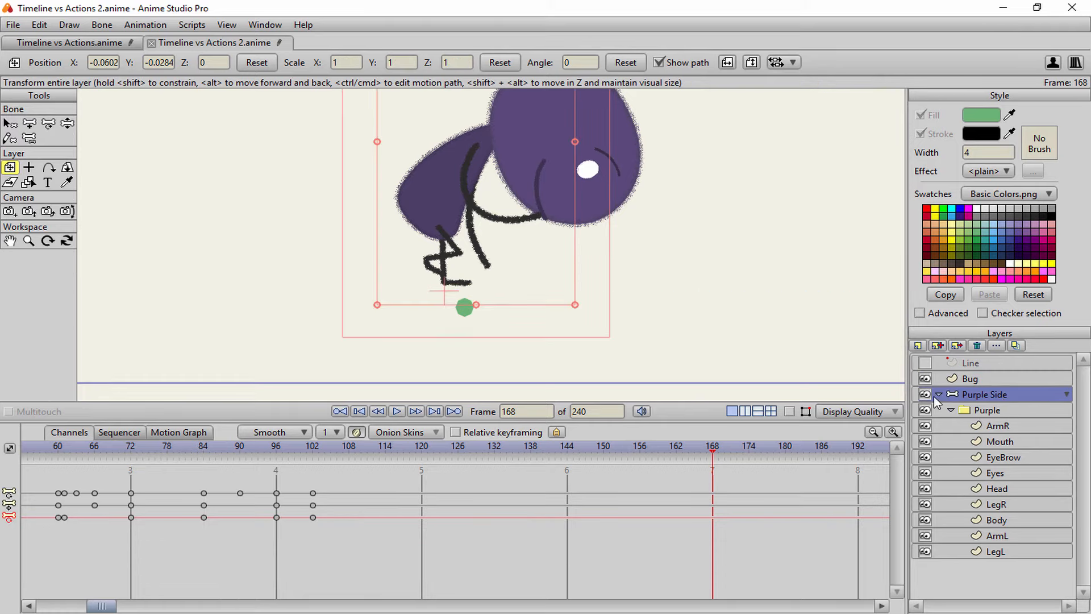
left_click(936, 395)
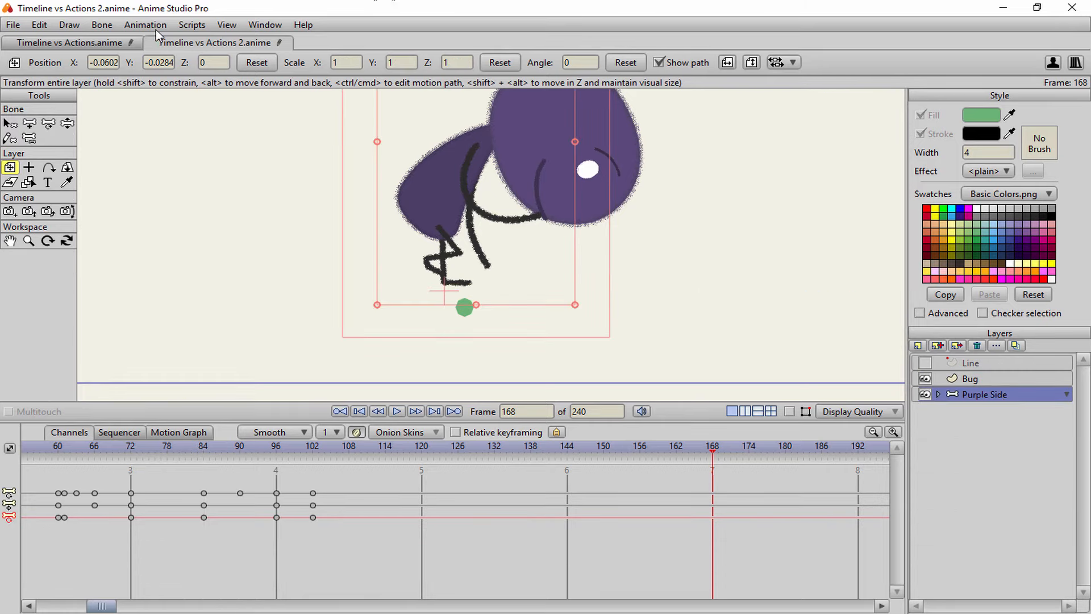
left_click(265, 25)
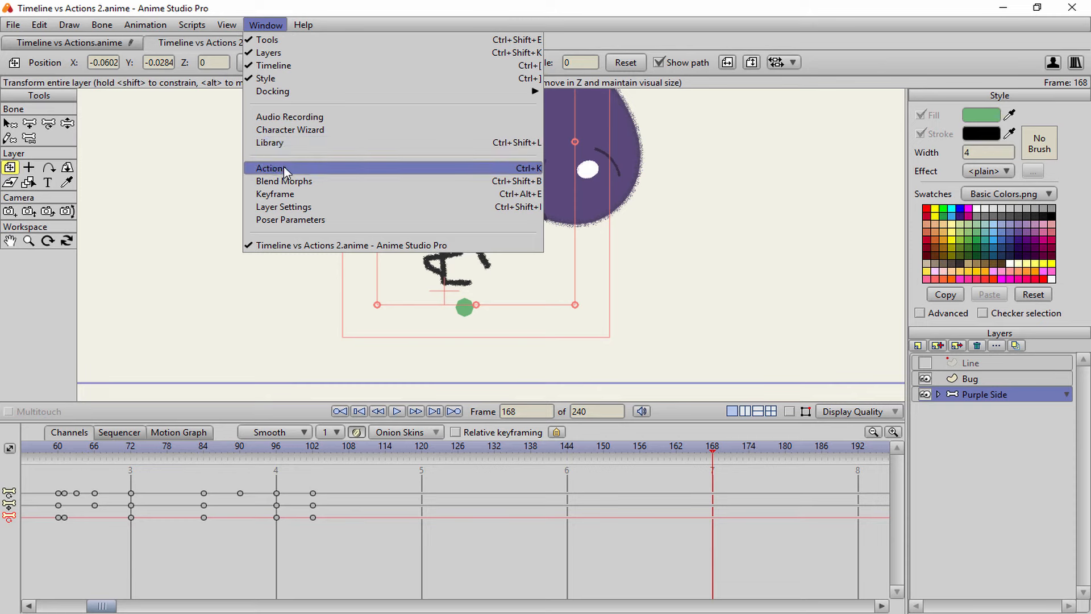
key("Return")
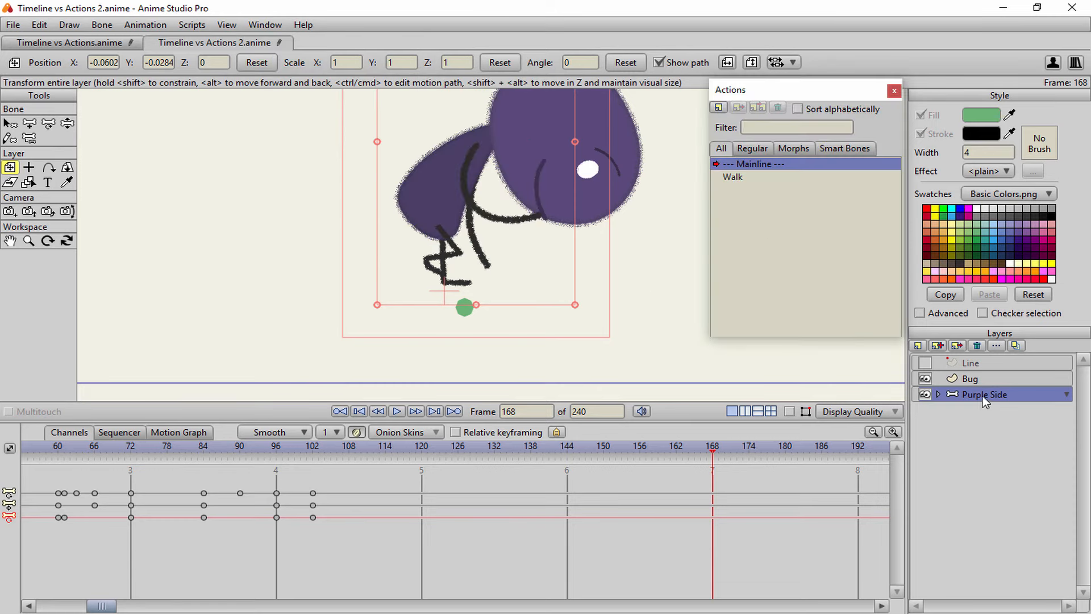
left_click(979, 379)
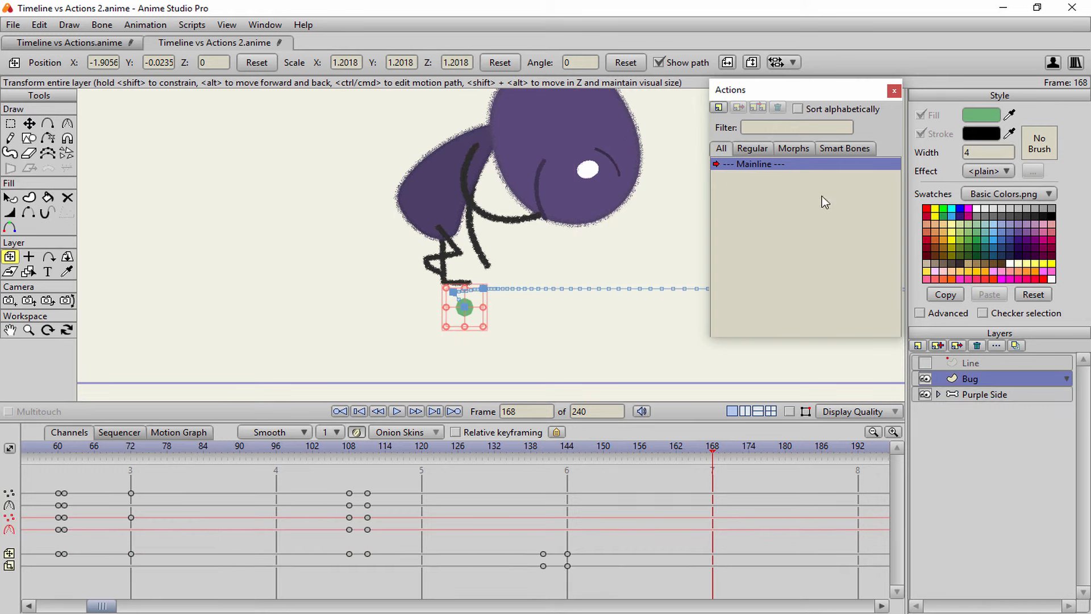
left_click(983, 394)
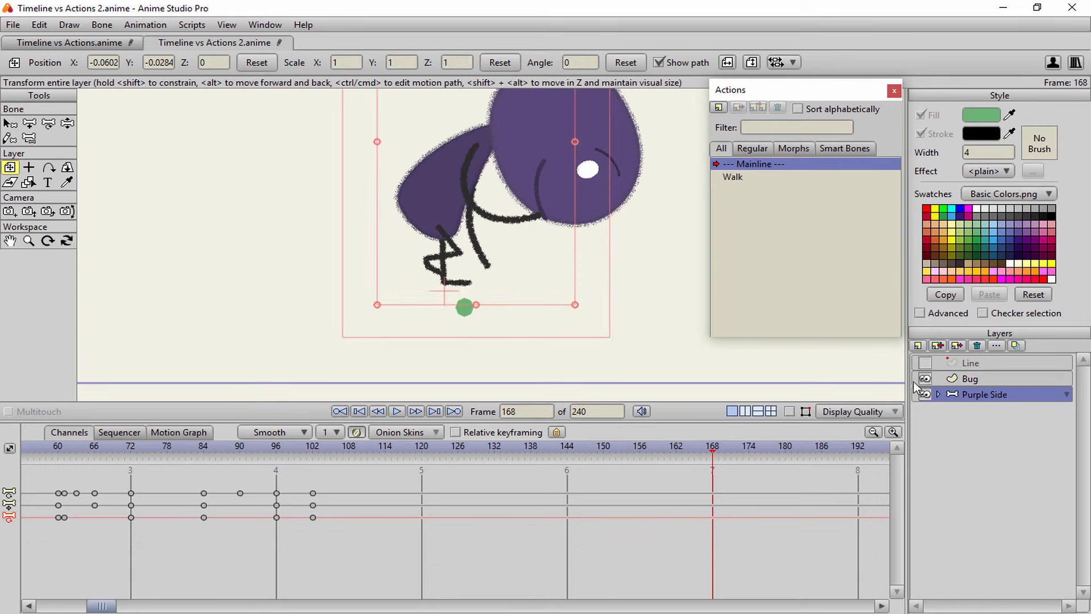
- Try inserting a reference to the Walk action at frame 168 on Purple Side, and delete its keyframes again
left_click(734, 179)
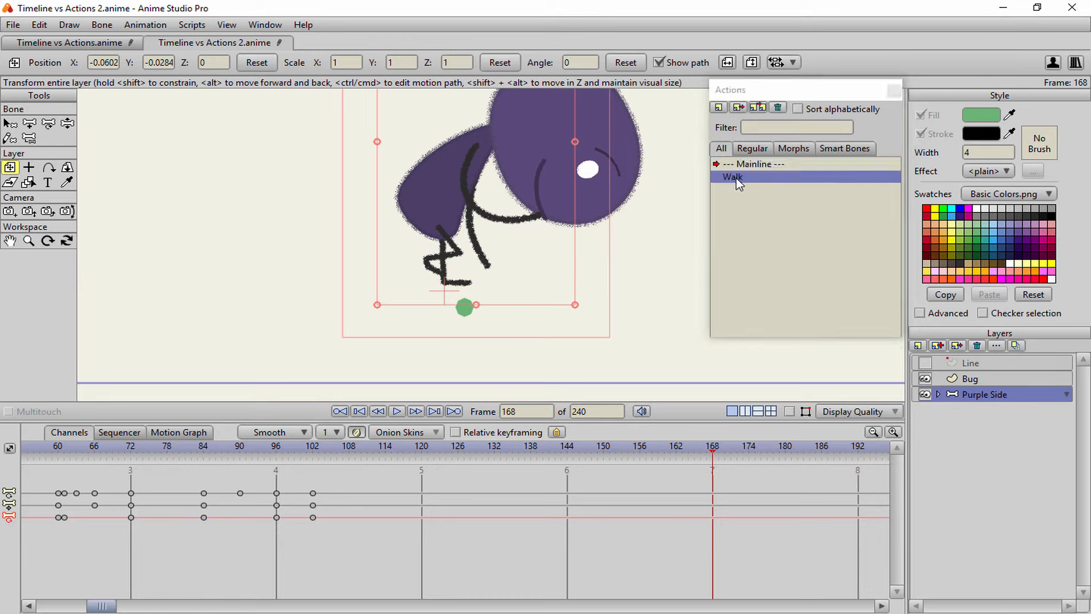
right_click(735, 178)
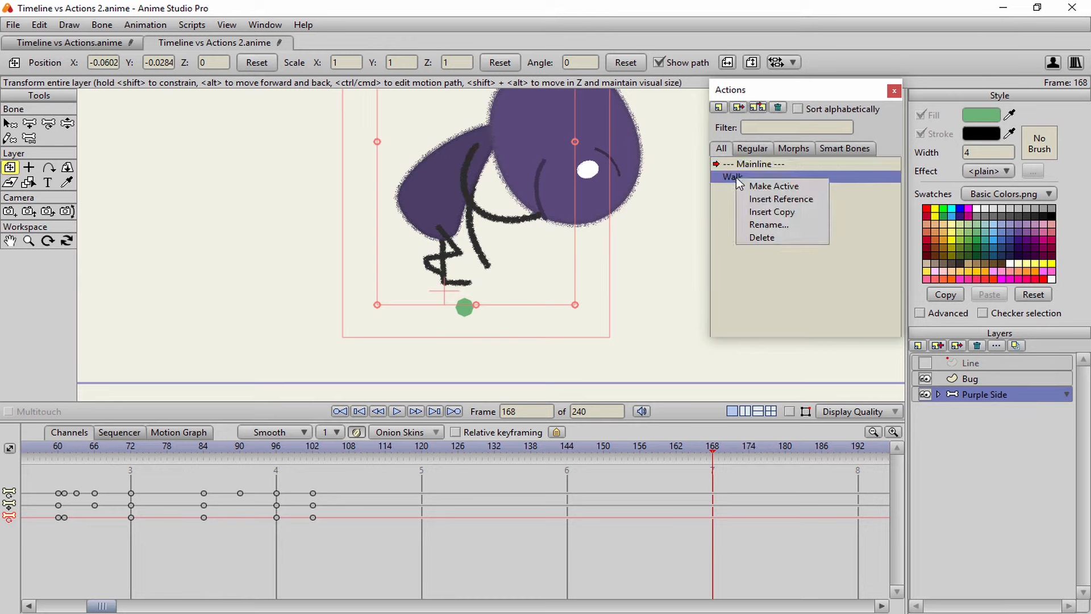
left_click(758, 197)
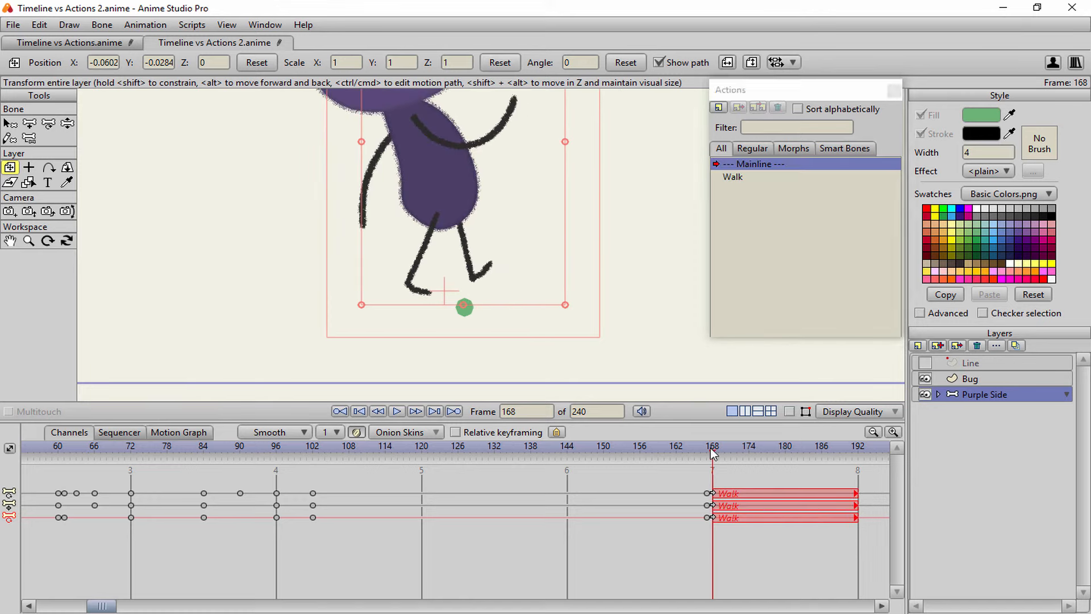
left_click_drag(700, 452, 885, 565)
key("Delete")
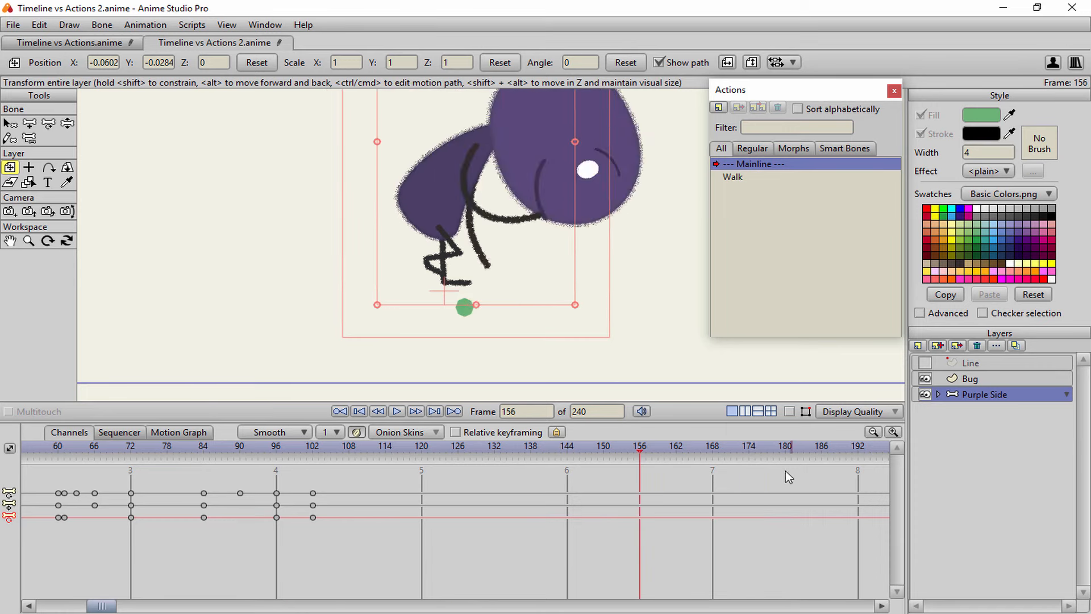
- Add keyframes to all Purple Side bone channels at frame 156 to hold the crouched pose
left_click_drag(326, 444, 642, 473)
key("ctrl+f")
- Insert a reference to the Walk action at frame 168 on Purple Side and remove the extra keyframes at frame 167
left_click_drag(638, 450, 711, 447)
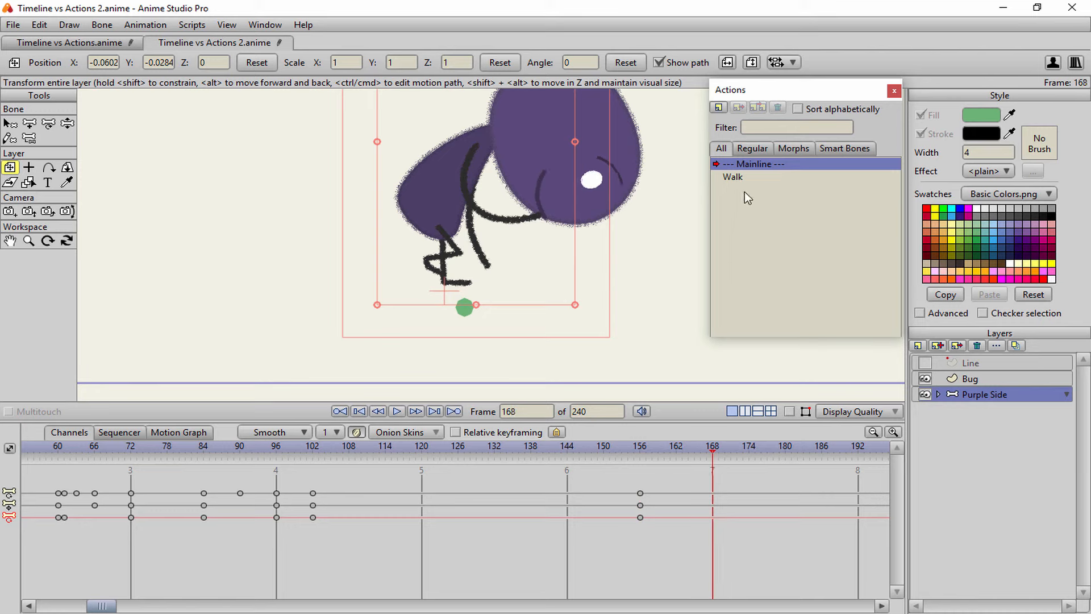
left_click(733, 177)
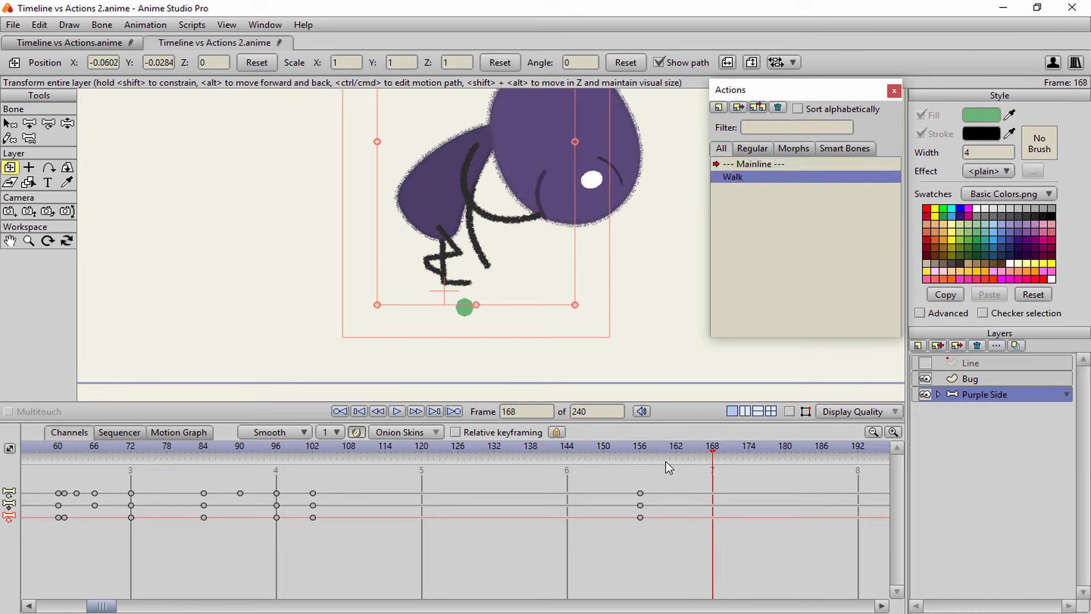
right_click(762, 183)
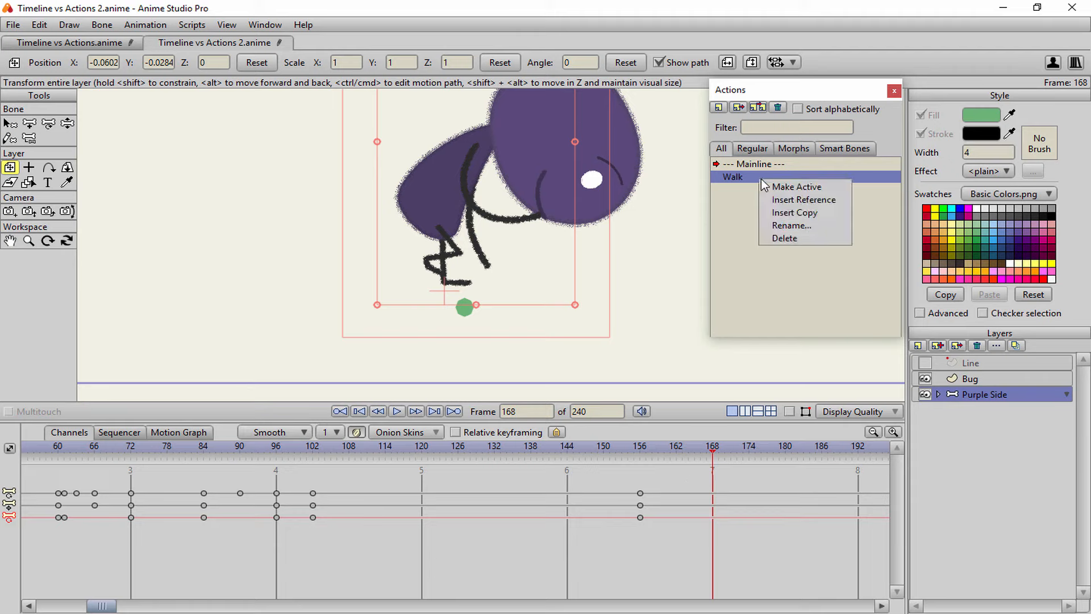
left_click(790, 200)
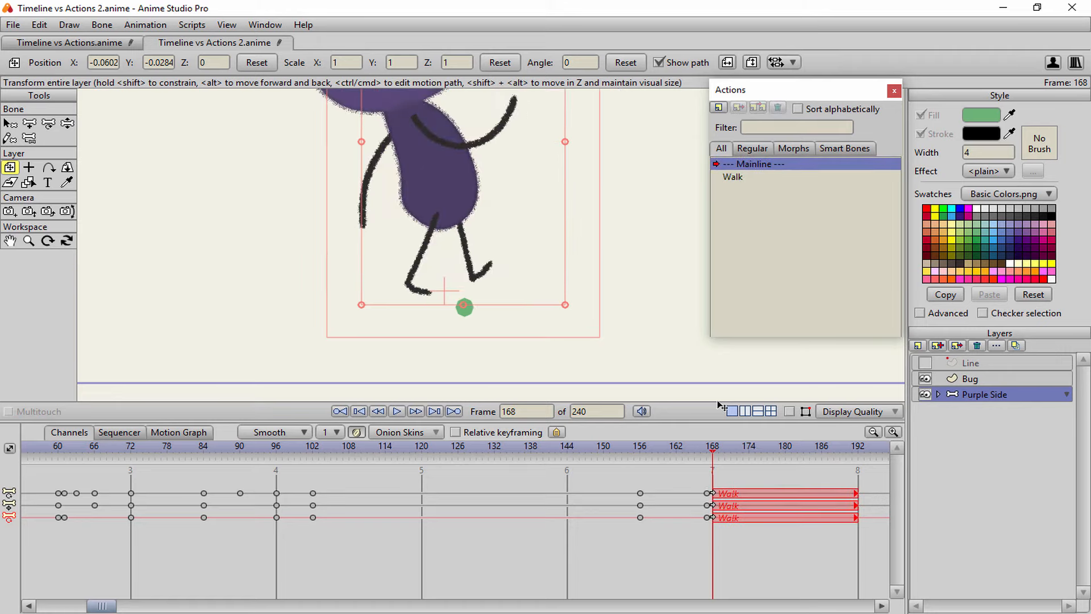
left_click_drag(707, 479, 678, 466)
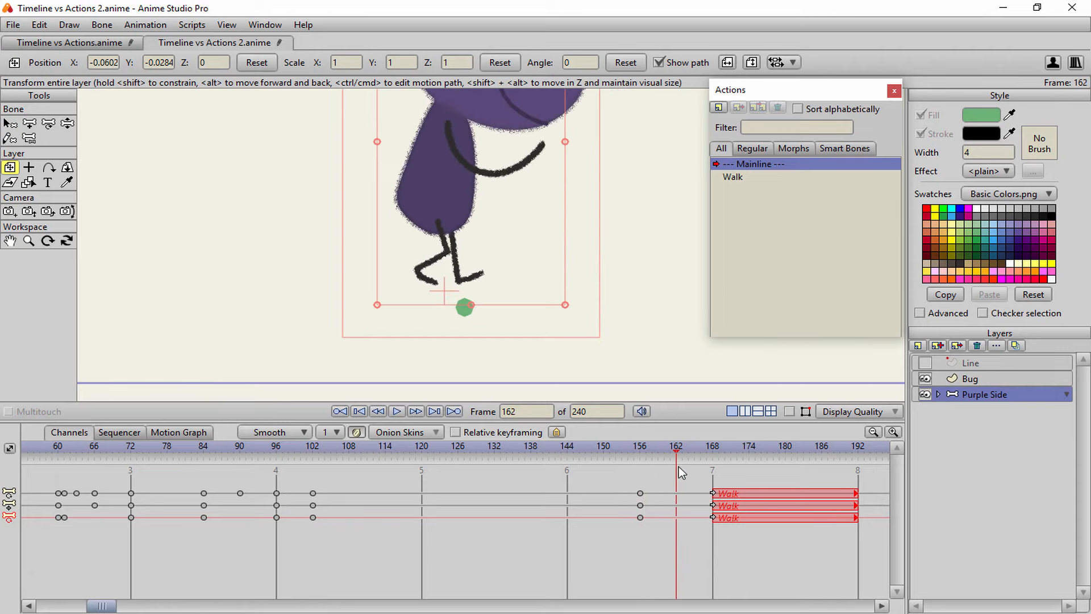
- At frame 162, pose Purple Side's back leg with its foot flat on the ground, showing the Line layer as a guide
scroll(453, 195, "up", 3)
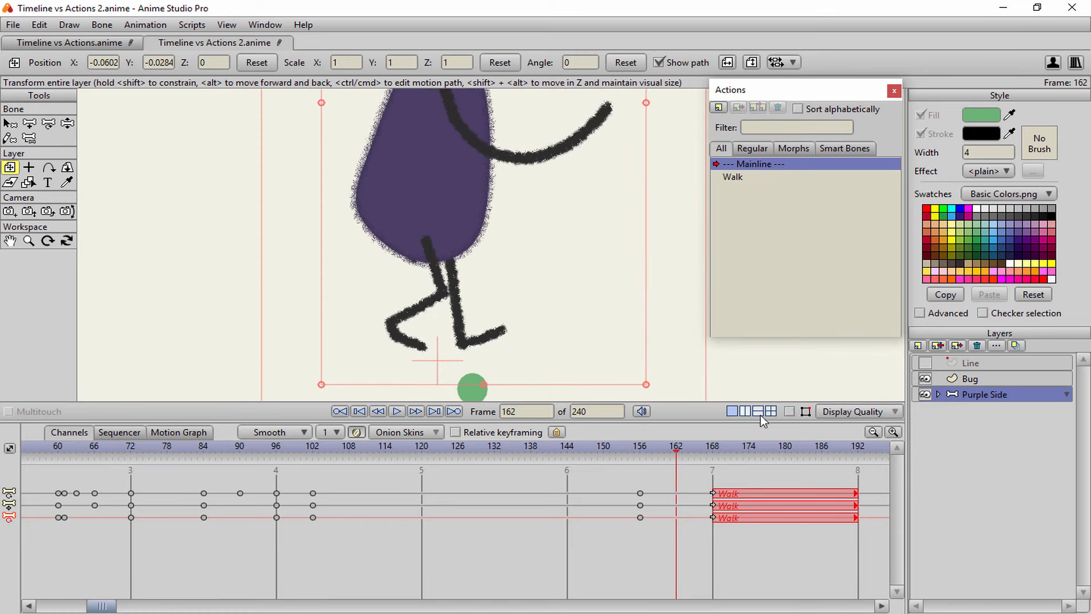
left_click(790, 412)
key("z")
left_click_drag(421, 306, 415, 356)
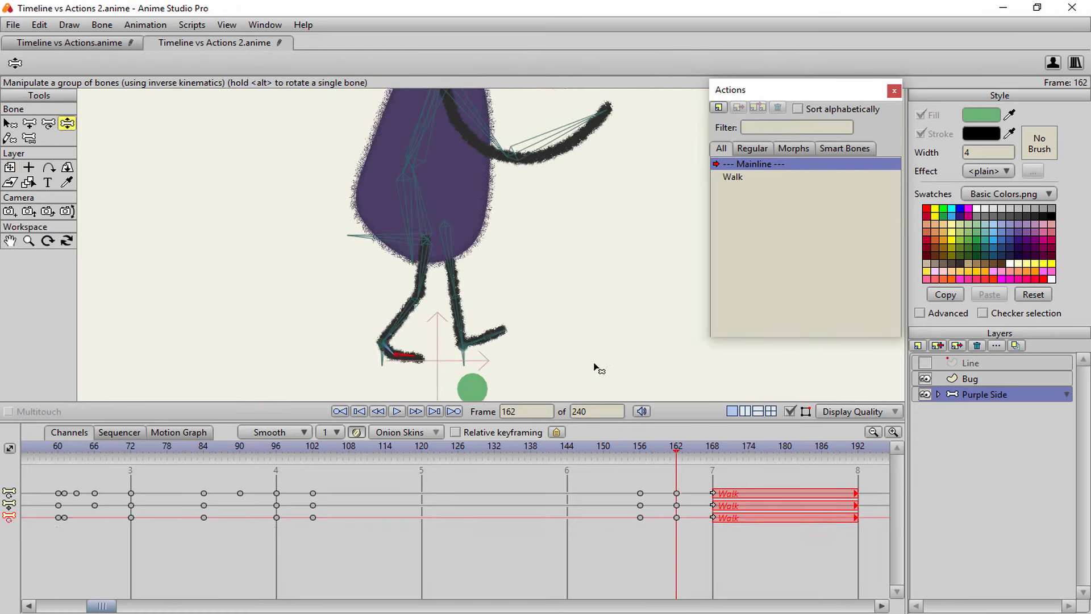
left_click(925, 362)
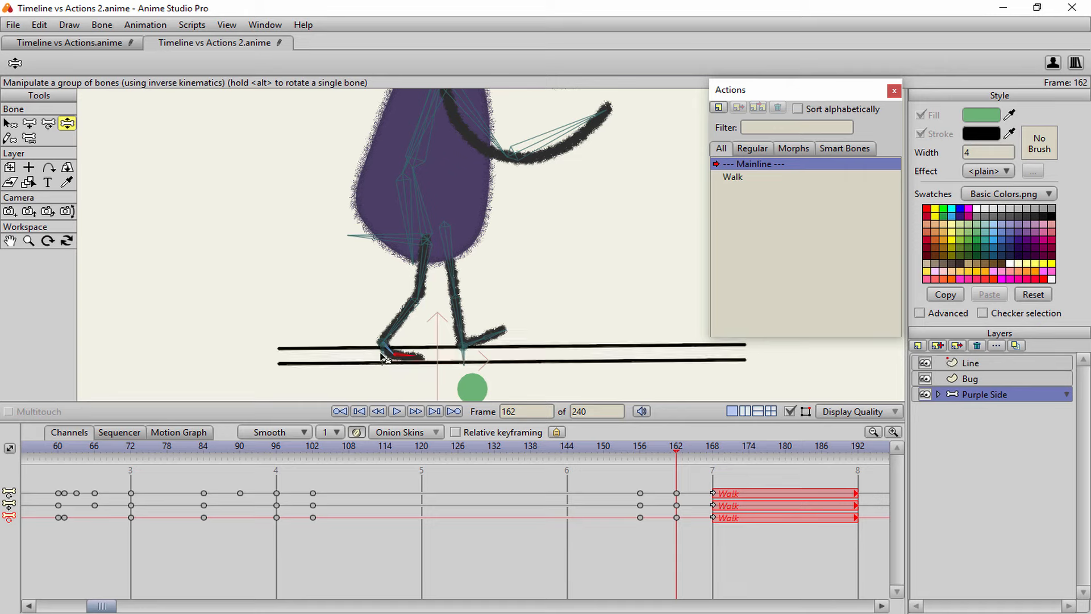
left_click_drag(388, 355, 403, 356)
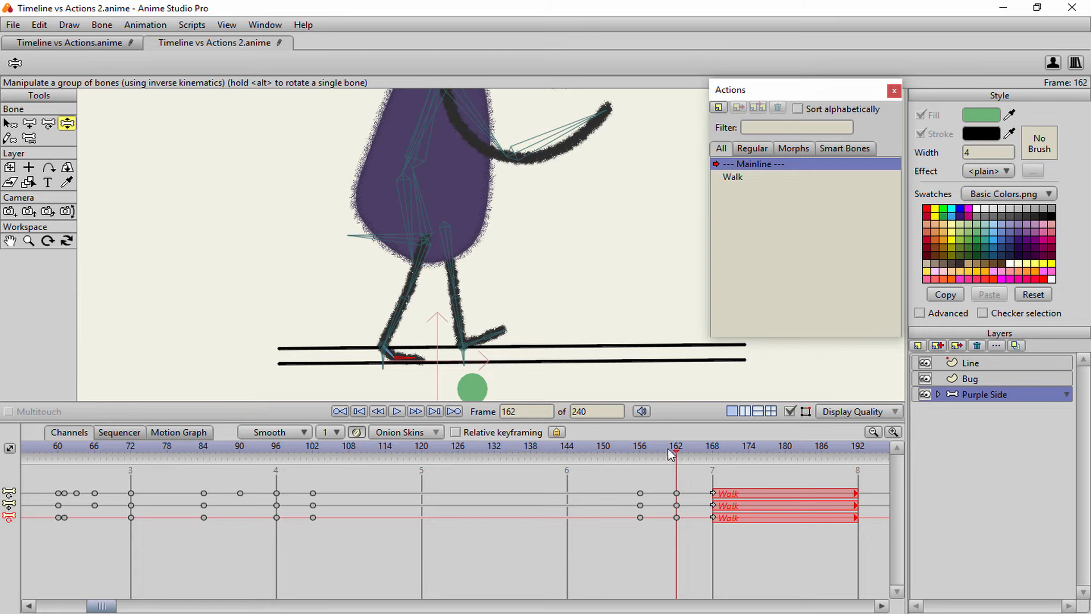
mouse_move(676, 453)
left_mouse_down()
mouse_move(560, 455)
mouse_move(717, 449)
mouse_move(568, 452)
mouse_move(679, 456)
left_mouse_up()
left_click_drag(408, 304, 448, 319)
left_click_drag(439, 393, 457, 368)
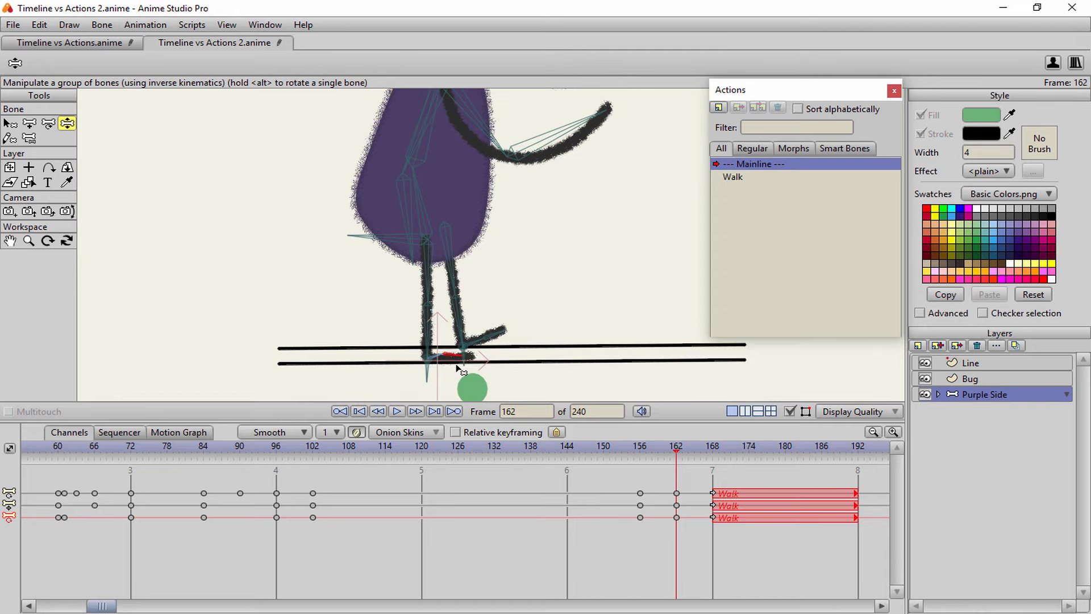
- At frame 166, adjust the back foot so it sits on the ground guide
mouse_move(676, 454)
left_mouse_down()
mouse_move(633, 455)
mouse_move(686, 456)
left_mouse_up()
mouse_move(691, 464)
left_mouse_down()
mouse_move(710, 458)
mouse_move(681, 462)
mouse_move(705, 470)
left_mouse_up()
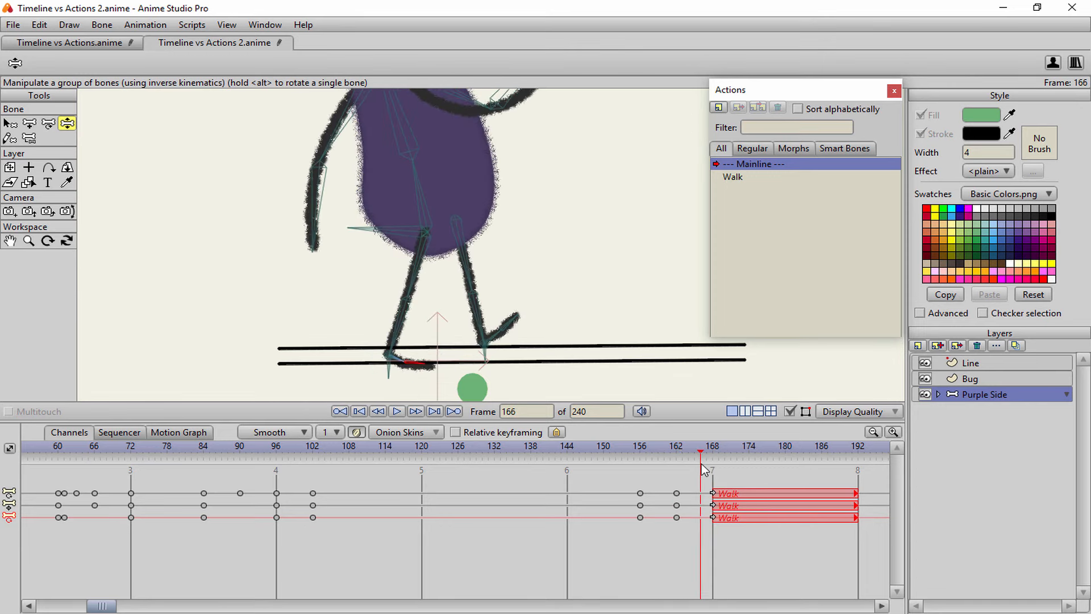
left_click_drag(379, 373, 429, 361)
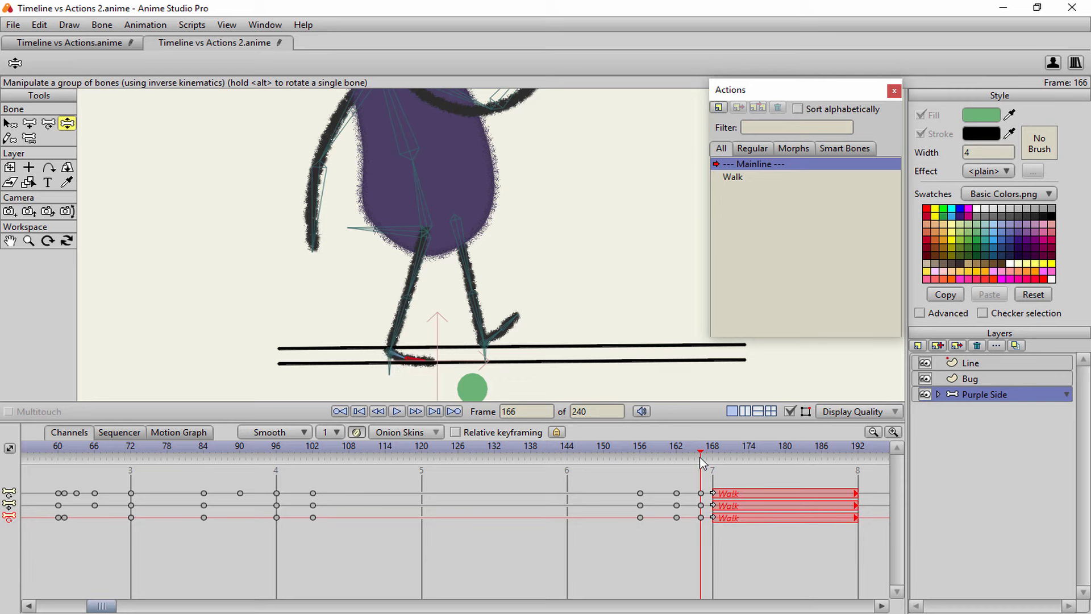
- Move the Purple Side bone keyframes from frame 162 to frame 158
left_click(645, 459)
left_click(639, 458)
left_click_drag(640, 454, 652, 494)
left_click(677, 517)
left_click(677, 505, "shift")
left_click(677, 494, "shift")
left_click(640, 450)
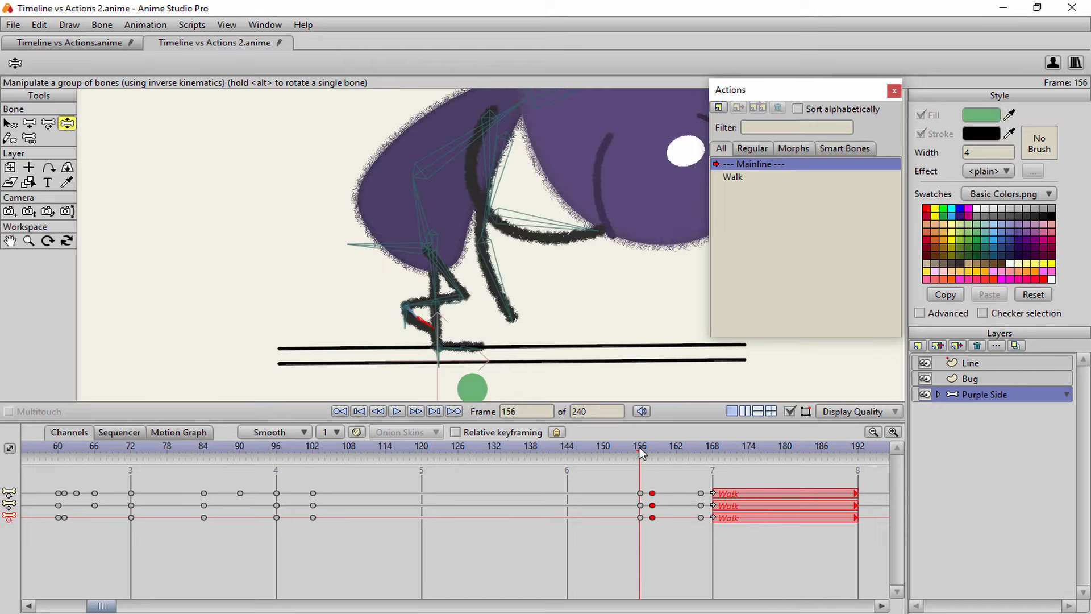
- At frame 162, lift the front leg into a stepping pose and play back the transition into the walk
left_click(657, 449)
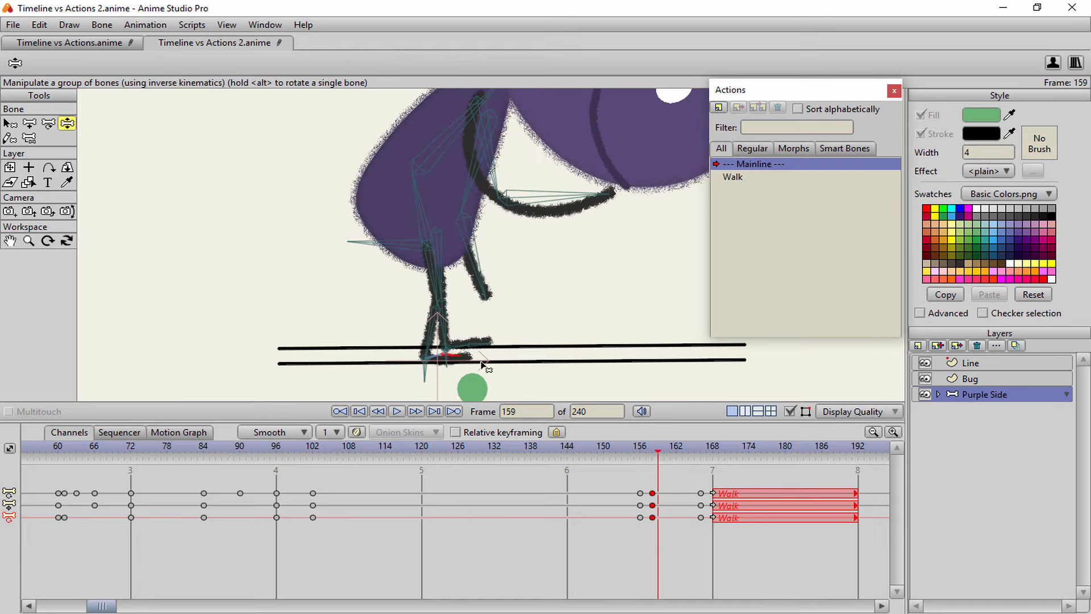
left_click(676, 449)
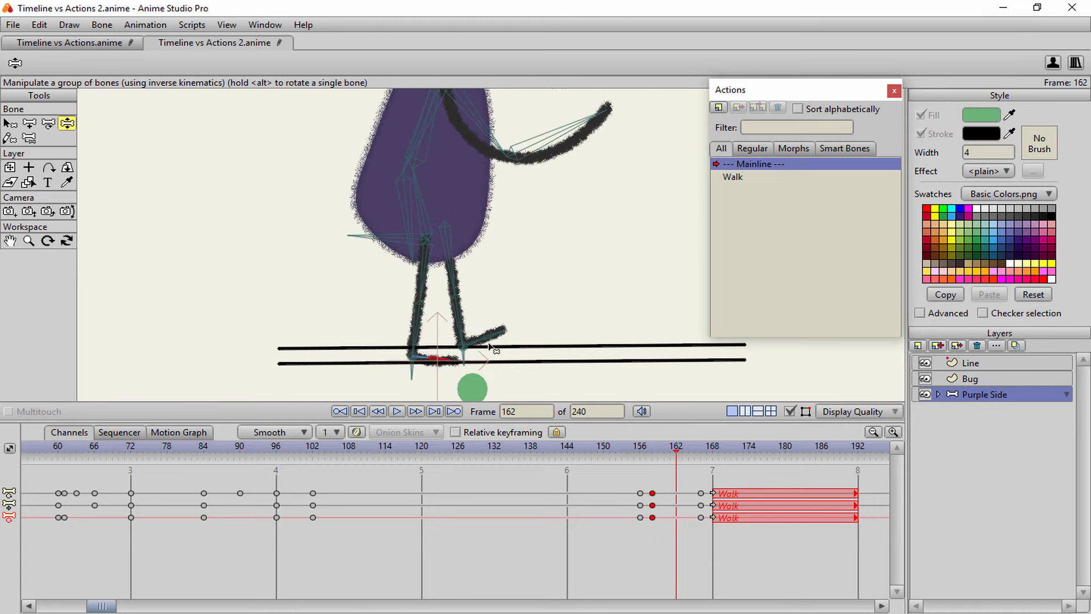
left_click_drag(463, 353, 488, 328)
left_click_drag(671, 445, 409, 451)
left_click(397, 412)
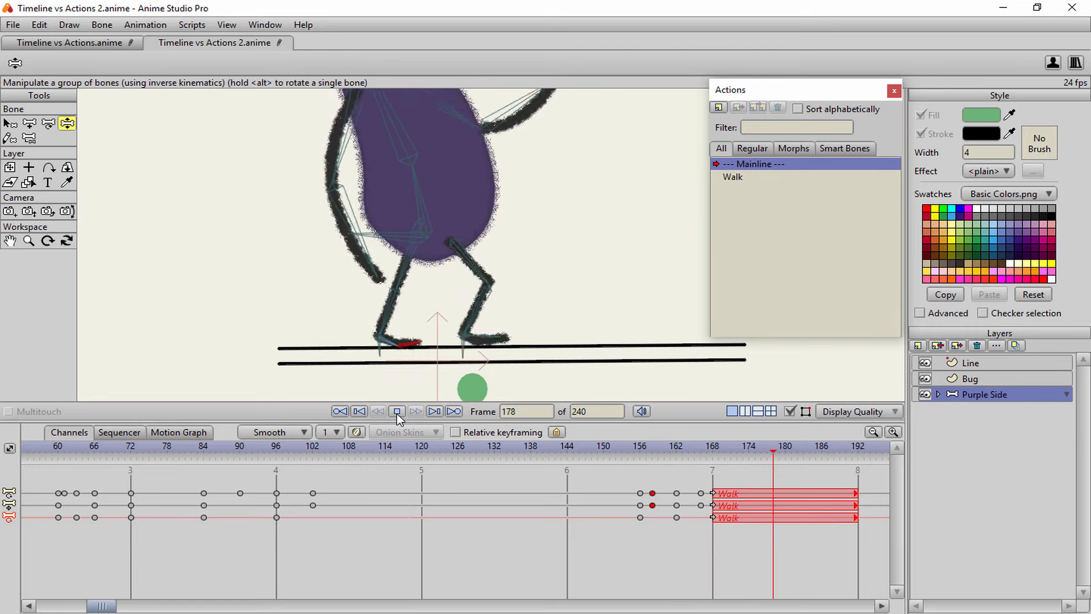
left_click(397, 412)
- Hide the Line guide layer
scroll(638, 361, "down", 3)
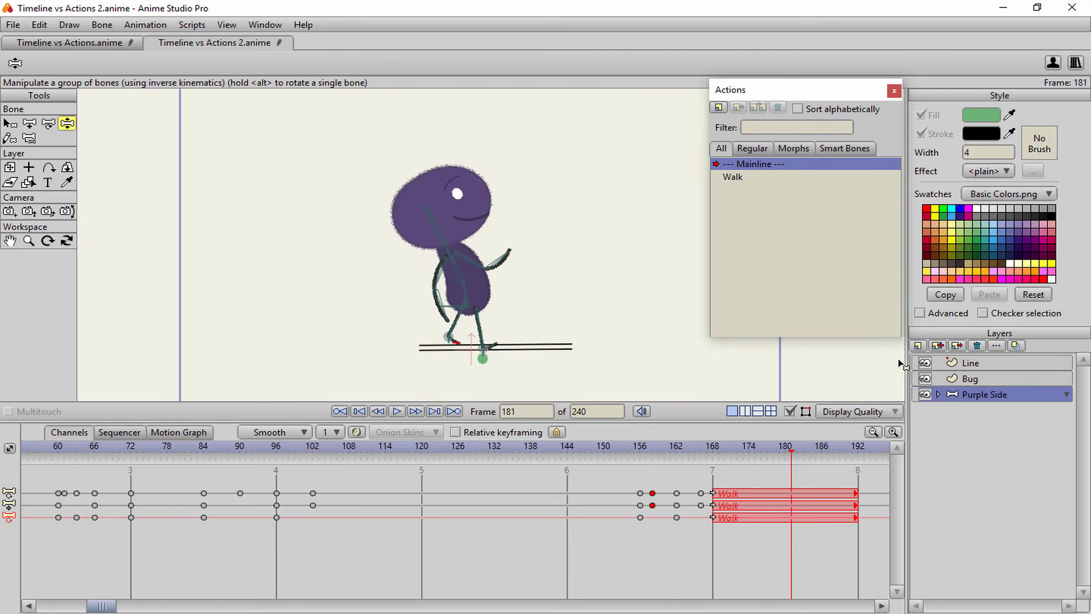
right_click(921, 363)
left_click(937, 370)
left_click(925, 363)
- Enlarge the canvas area and play back the character's transition from the crouch into the walk
scroll(577, 304, "up", 3)
scroll(568, 258, "down", 2)
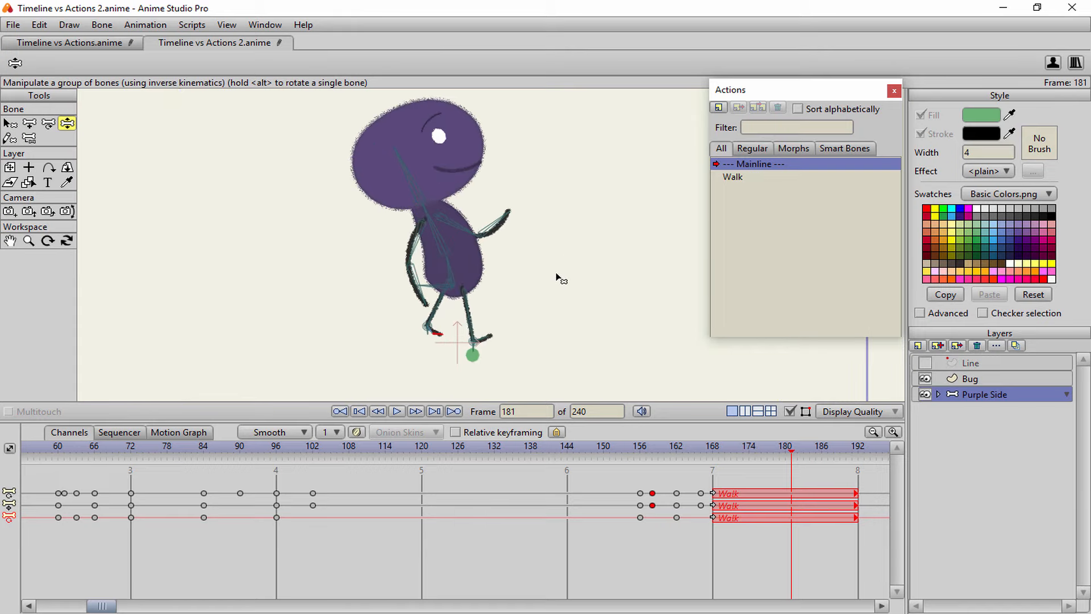
scroll(566, 257, "up", 5)
left_click_drag(638, 452, 719, 458)
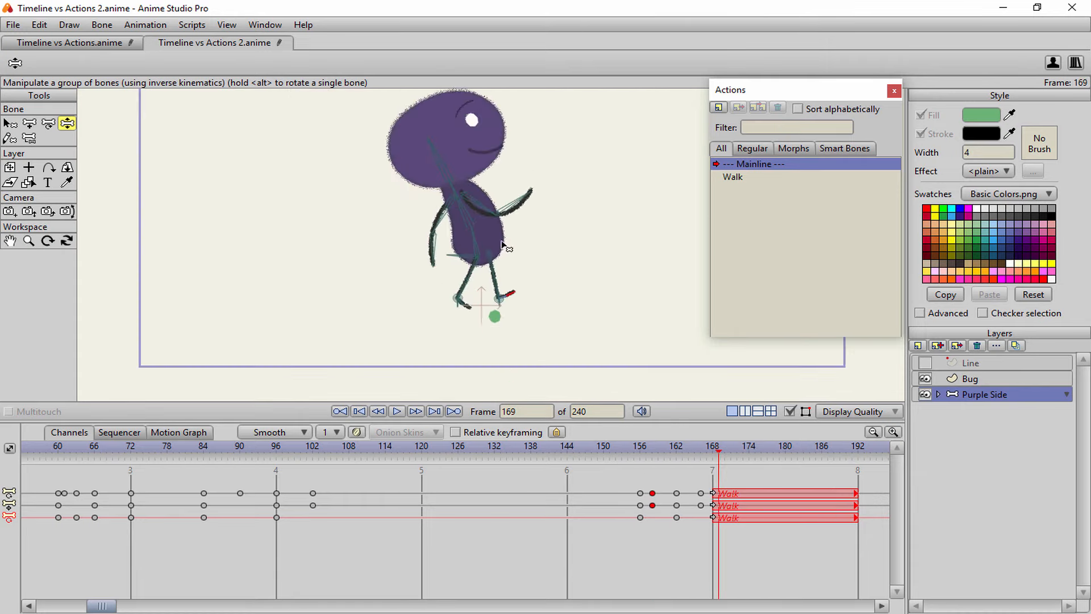
scroll(475, 338, "down", 2)
left_click_drag(501, 242, 456, 289)
scroll(457, 290, "up", 2)
left_click_drag(475, 421, 472, 469)
left_click(396, 458)
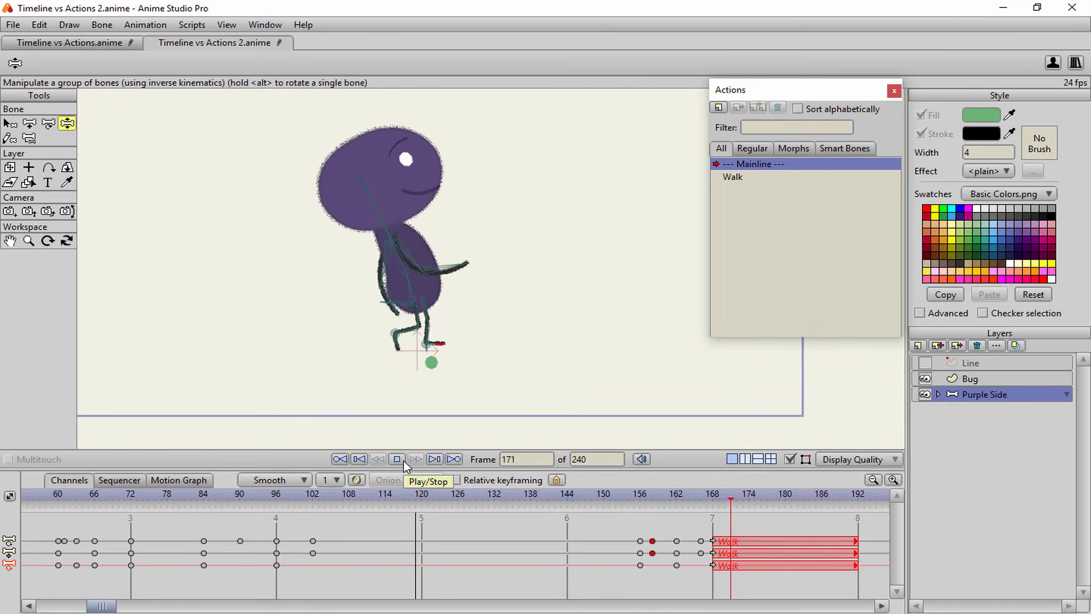
left_click(404, 460)
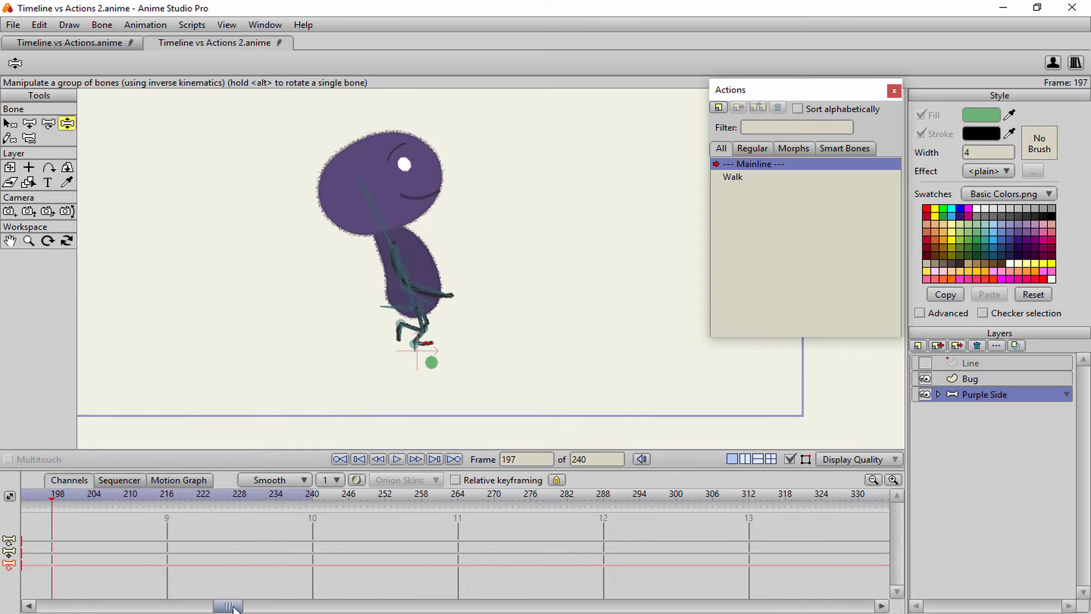
- Delete the extra keyframes at frame 167 from the EyeBrow and Mouth layers
left_click_drag(233, 607, 167, 607)
mouse_move(241, 499)
left_mouse_down()
mouse_move(340, 496)
mouse_move(271, 500)
left_mouse_up()
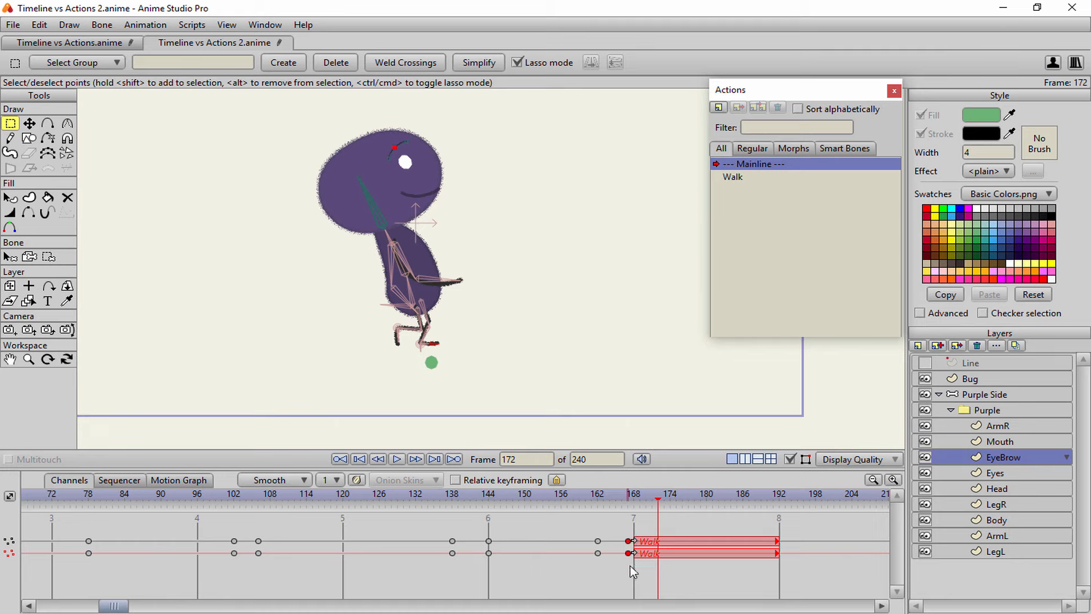
key("Delete")
left_click(976, 445)
left_click_drag(622, 526, 635, 594)
key("Delete")
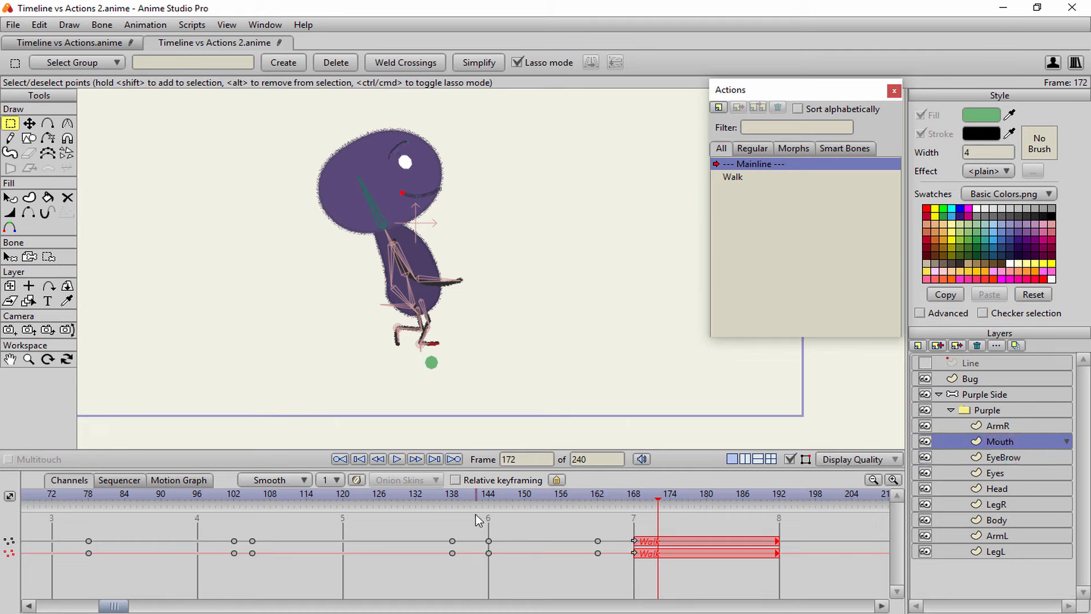
- Play back the facial transition and delete the keyframes just before the Walk reference at frame 162 from Mouth, EyeBrow and Eyes
left_click(470, 500)
left_click(401, 459)
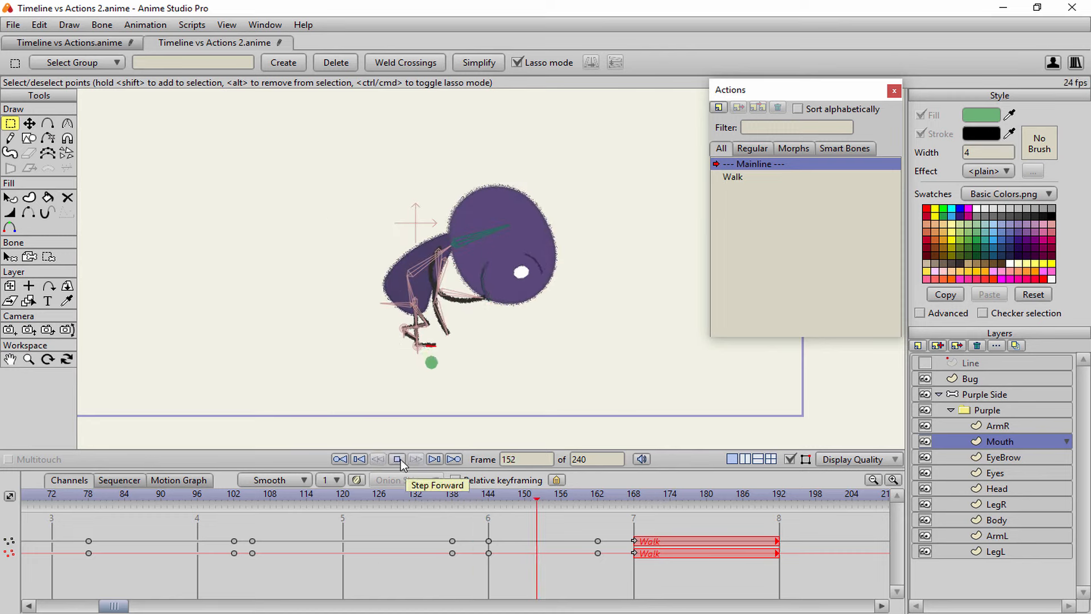
left_click(397, 459)
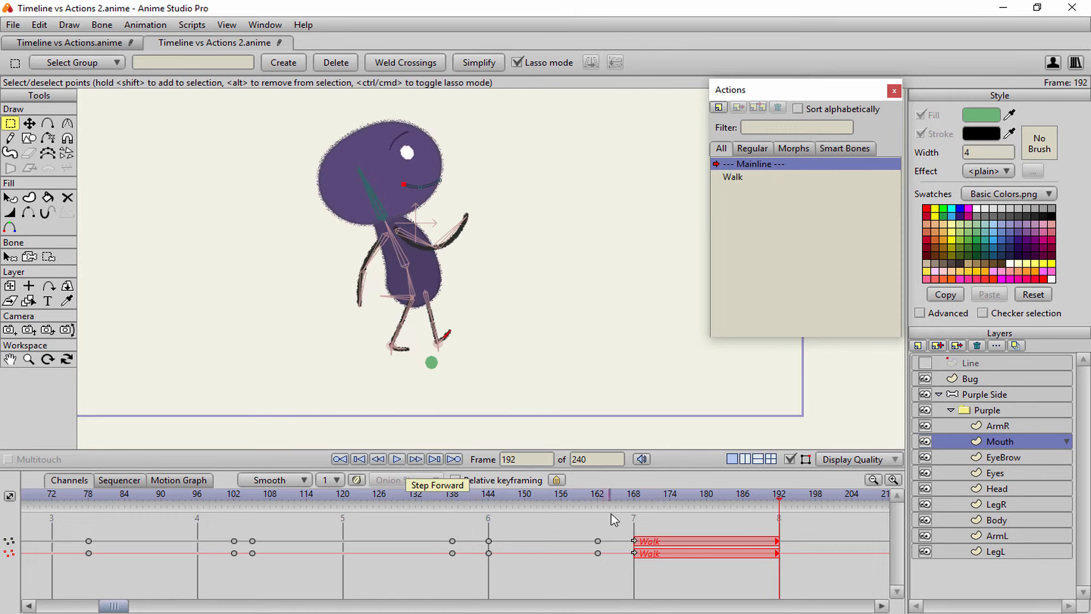
left_click_drag(595, 525, 601, 562)
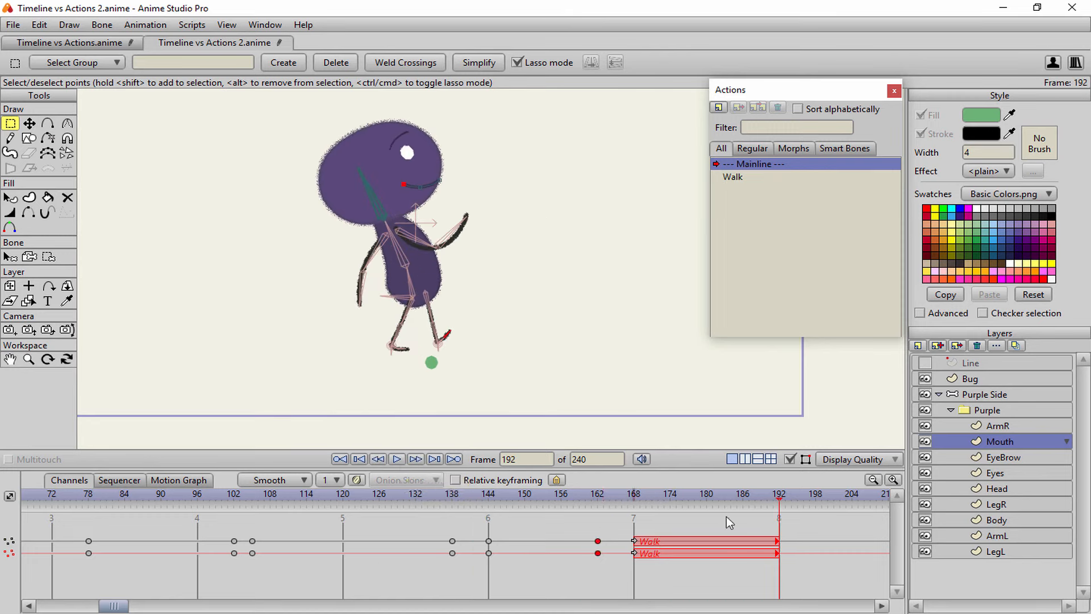
left_click(960, 462)
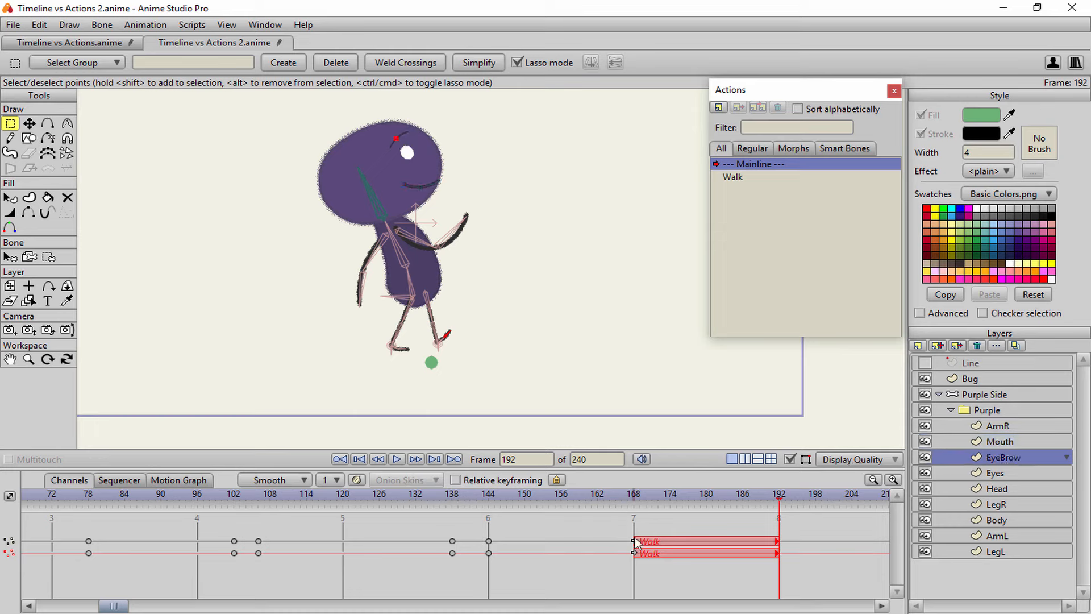
left_click(944, 475)
left_click_drag(592, 527, 624, 588)
key("Delete")
- Play back the face animation from the foot inspection through to the walk
left_click(544, 501)
left_click(399, 460)
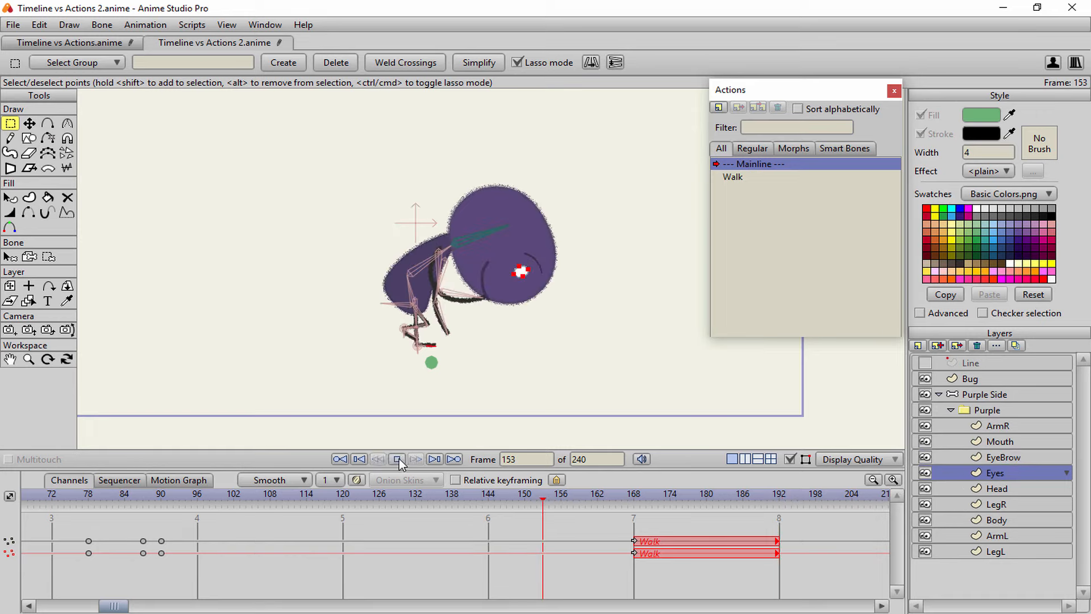
left_click(399, 458)
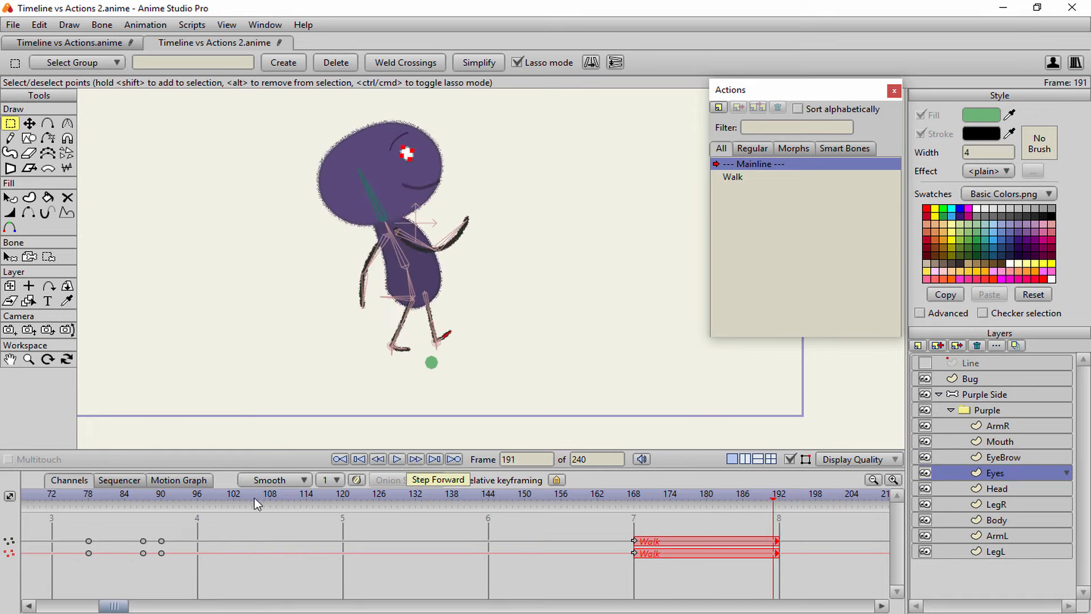
left_click(148, 499)
left_click(398, 458)
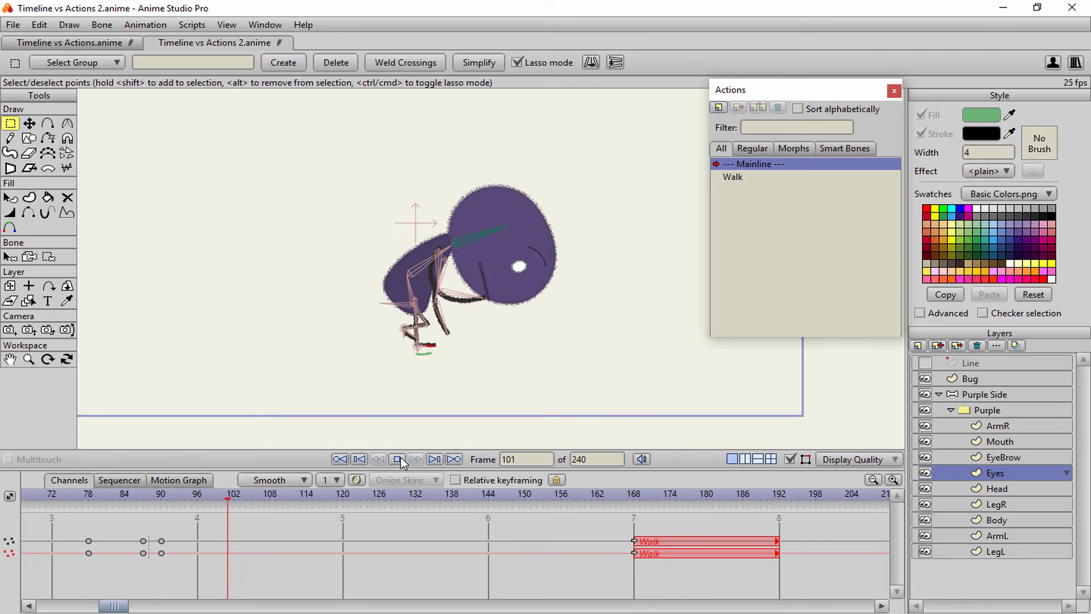
left_click(402, 461)
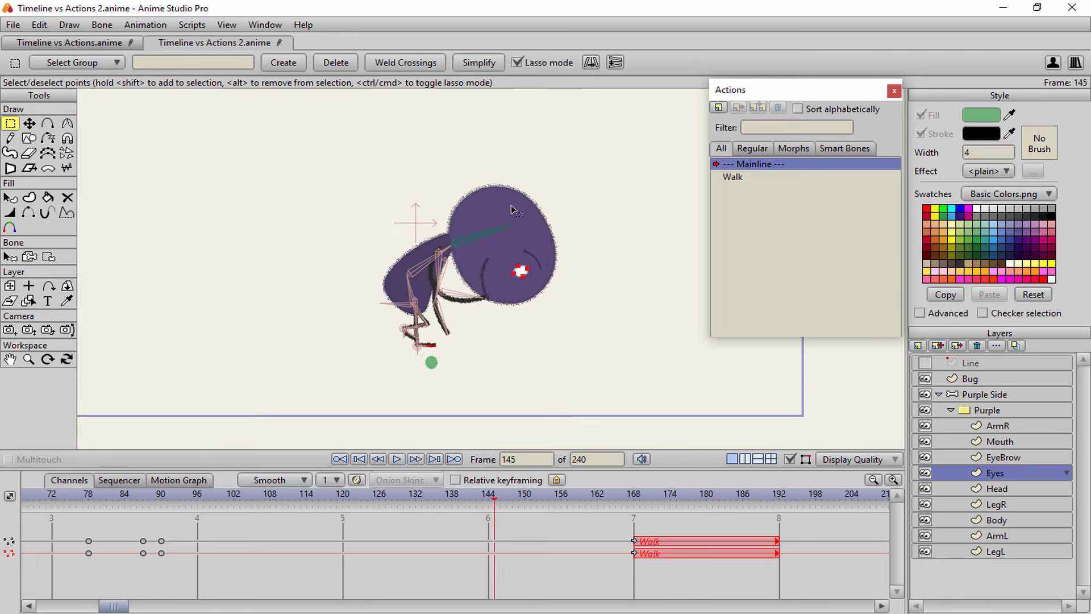
- Copy the Eyes layer's frame 90 keyframes to frame 162
left_click_drag(492, 492, 160, 534)
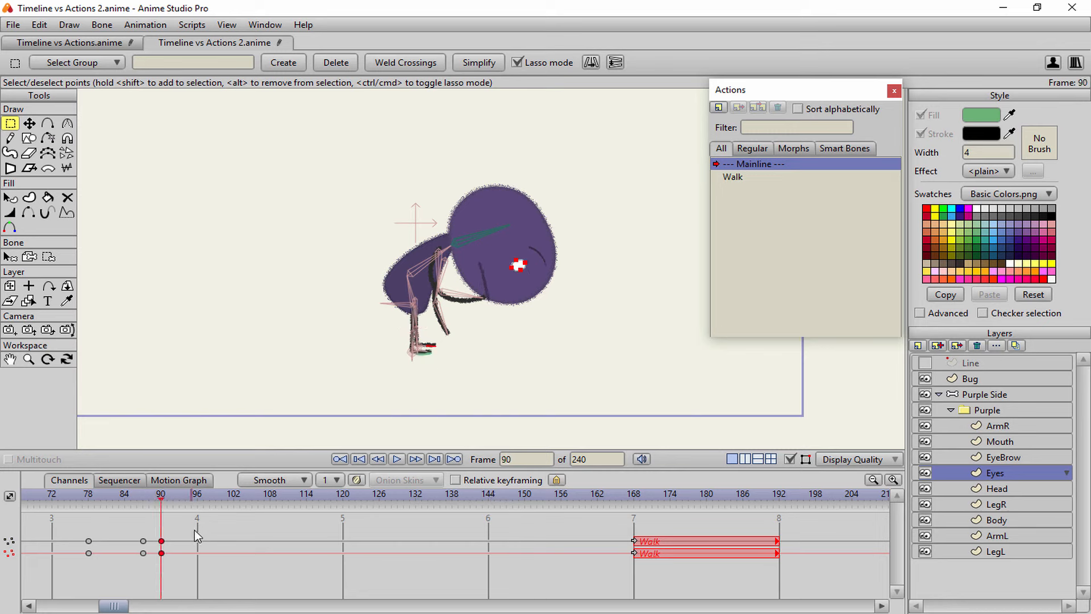
left_click_drag(161, 494, 537, 494)
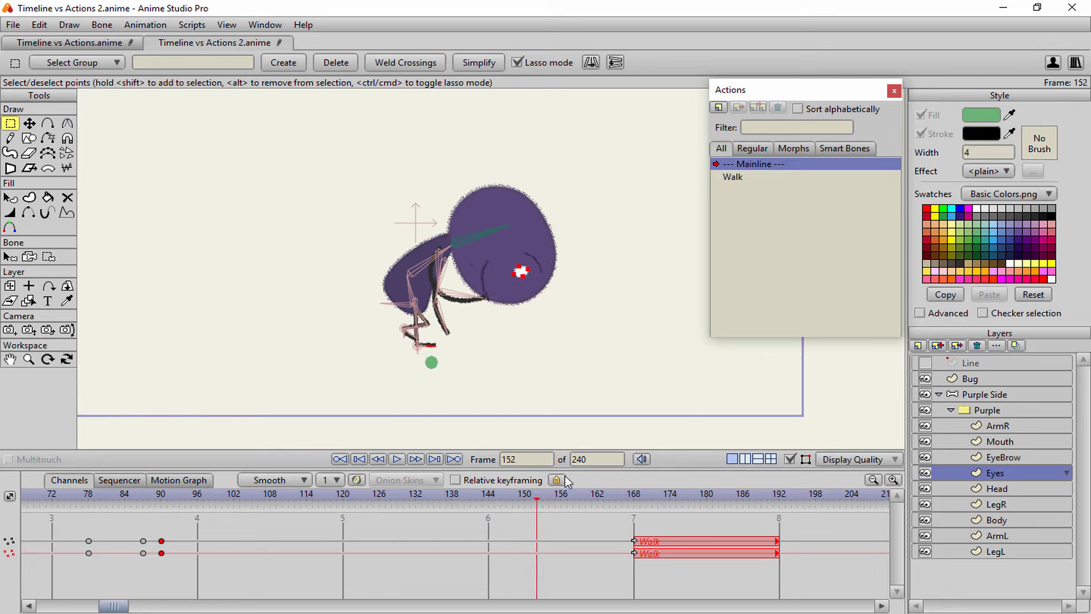
left_click(597, 492)
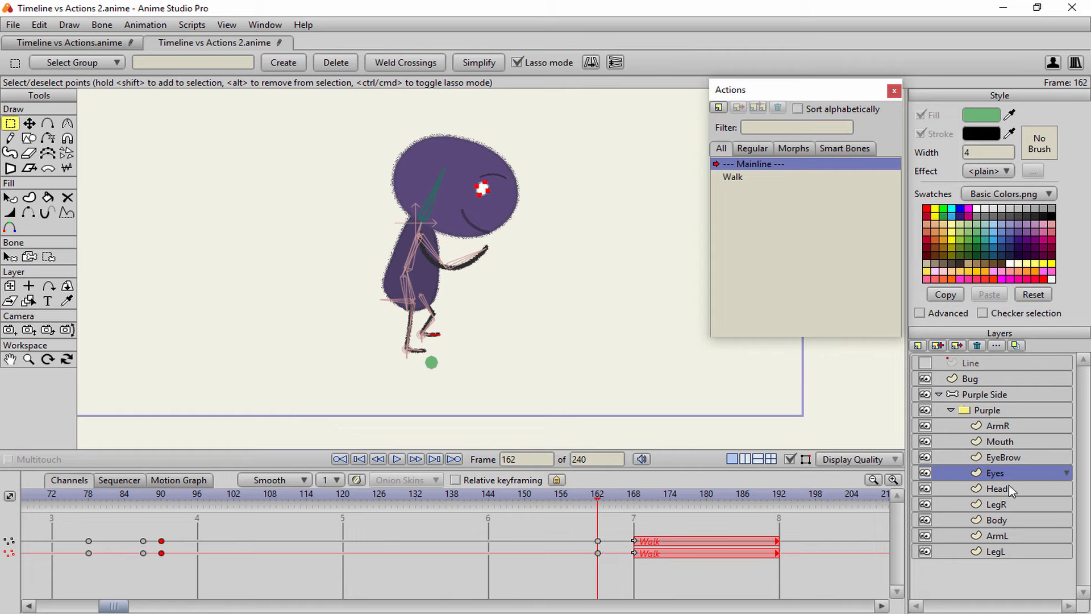
- Copy the frame 144 keyframes to frame 162 on the EyeBrow and Mouth layers, and play back the result
left_click(966, 458)
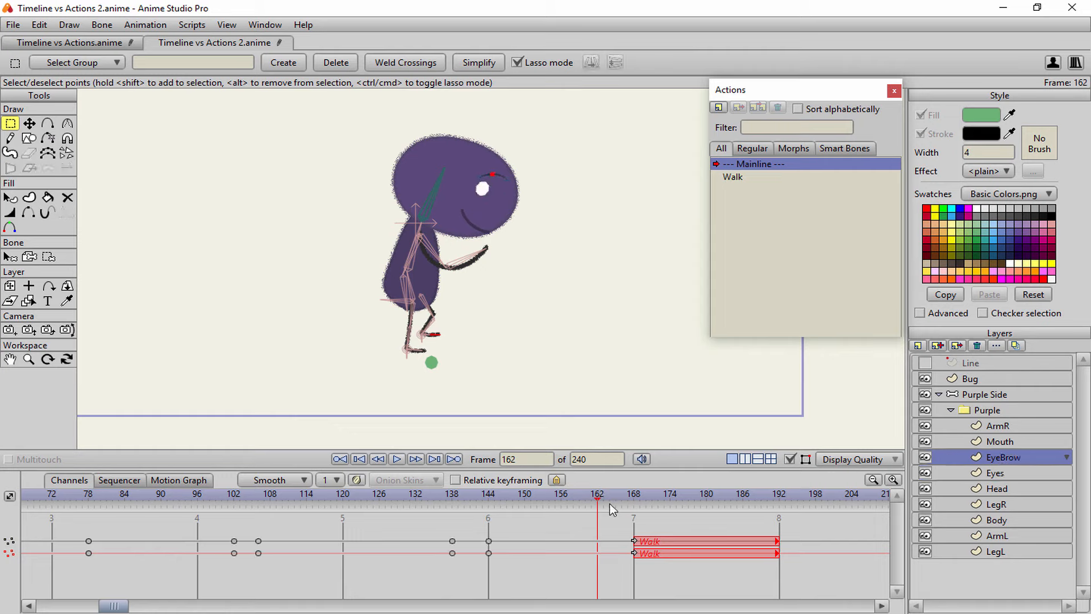
left_click_drag(482, 524, 505, 581)
key("ctrl+c")
key("ctrl+v")
left_click(965, 443)
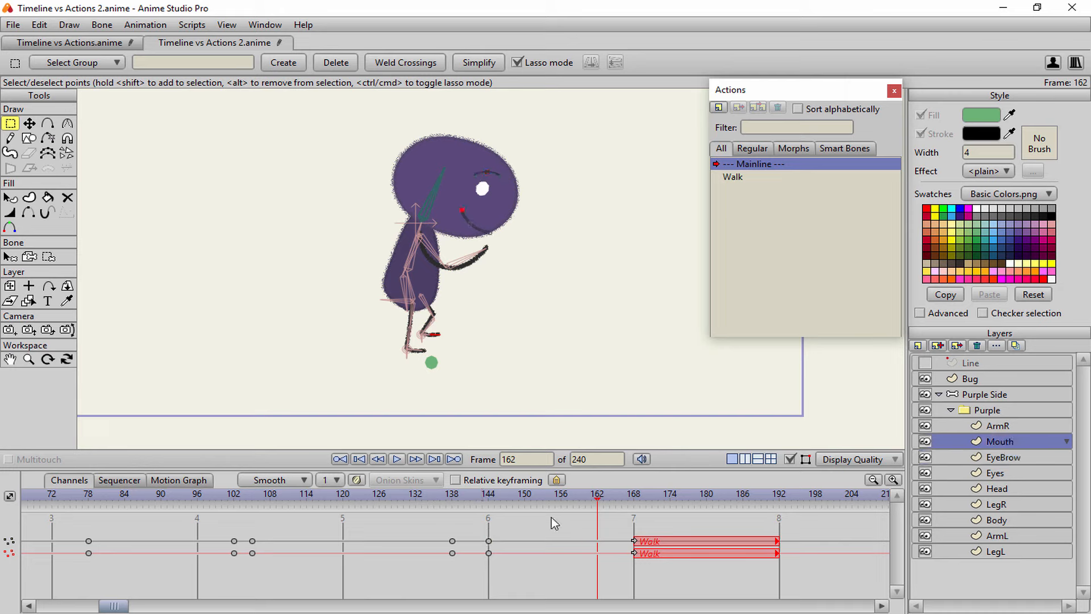
key("ctrl+v")
left_click_drag(601, 505, 349, 526)
left_click(404, 463)
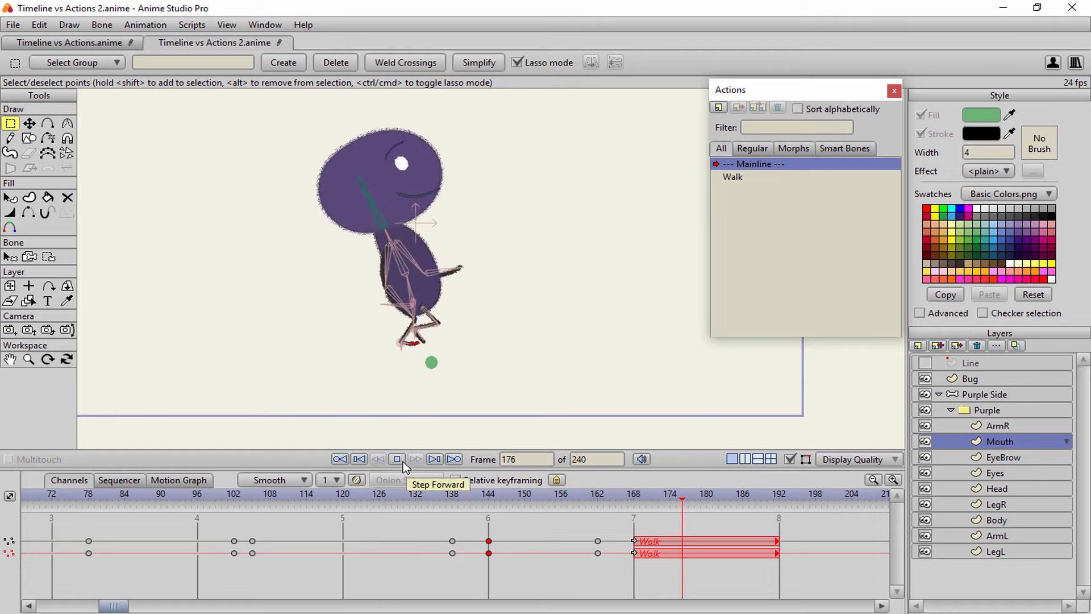
left_click(404, 460)
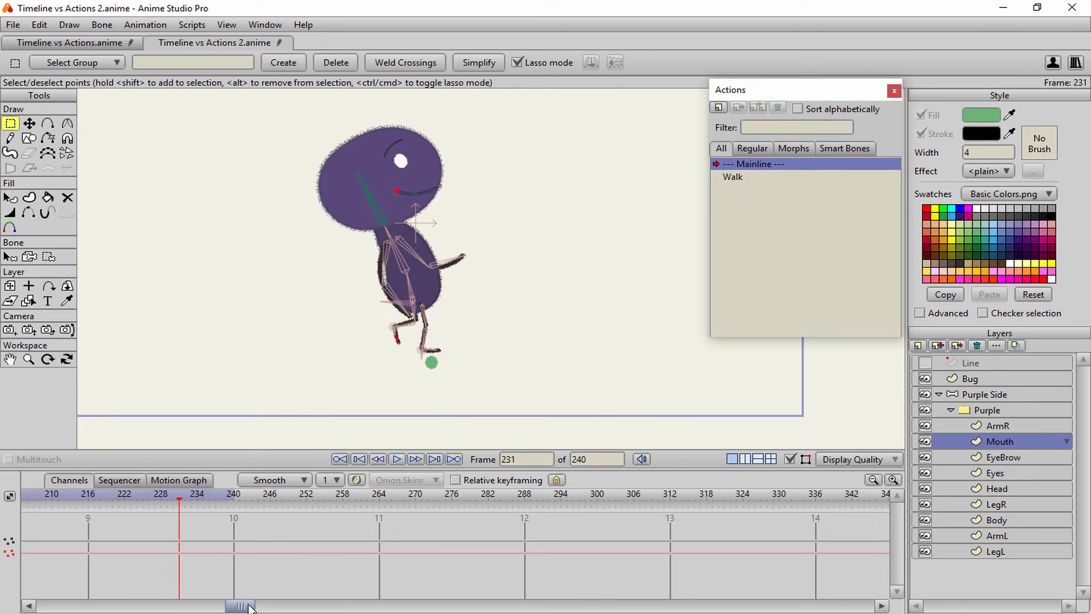
- Extend the animation's end frame to 312
left_click_drag(249, 605, 250, 573)
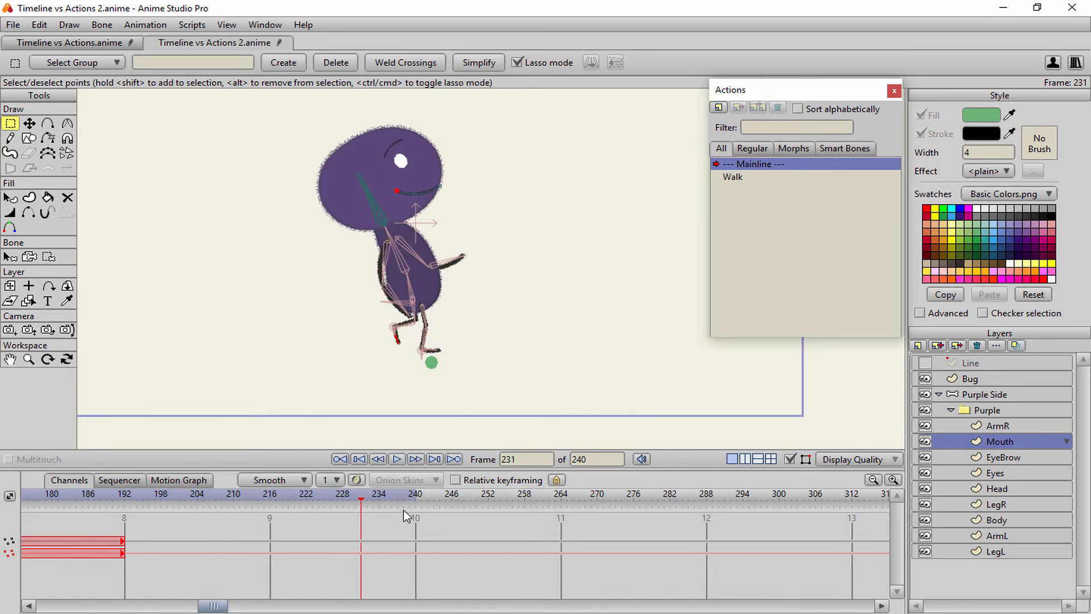
left_click(578, 462)
key("Return")
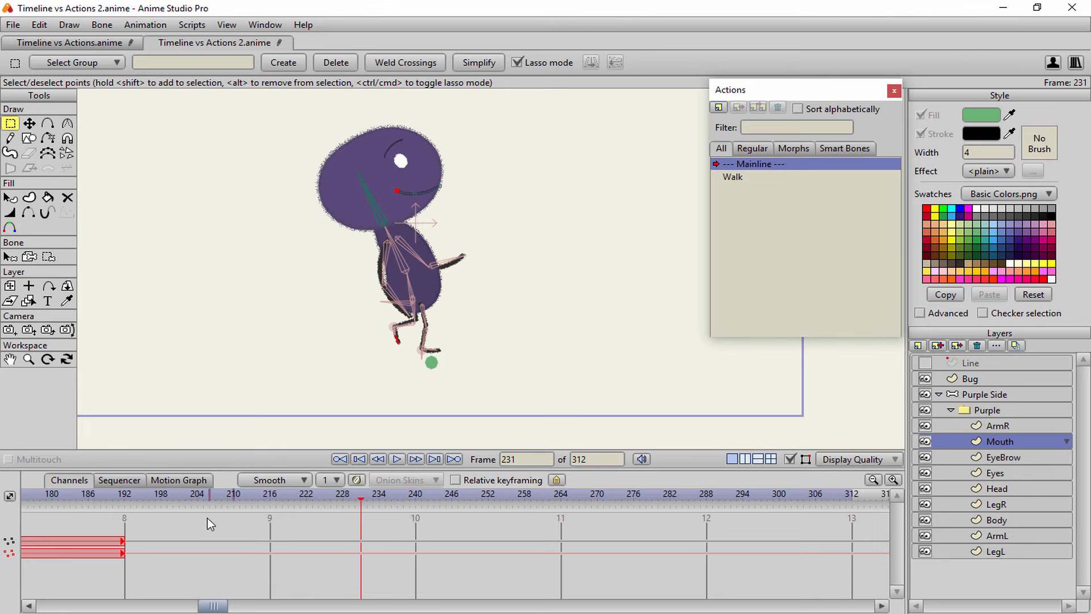
- At frame 174, move the Bug layer straight up to a Y position of 0.1551
left_click_drag(252, 498, 697, 504)
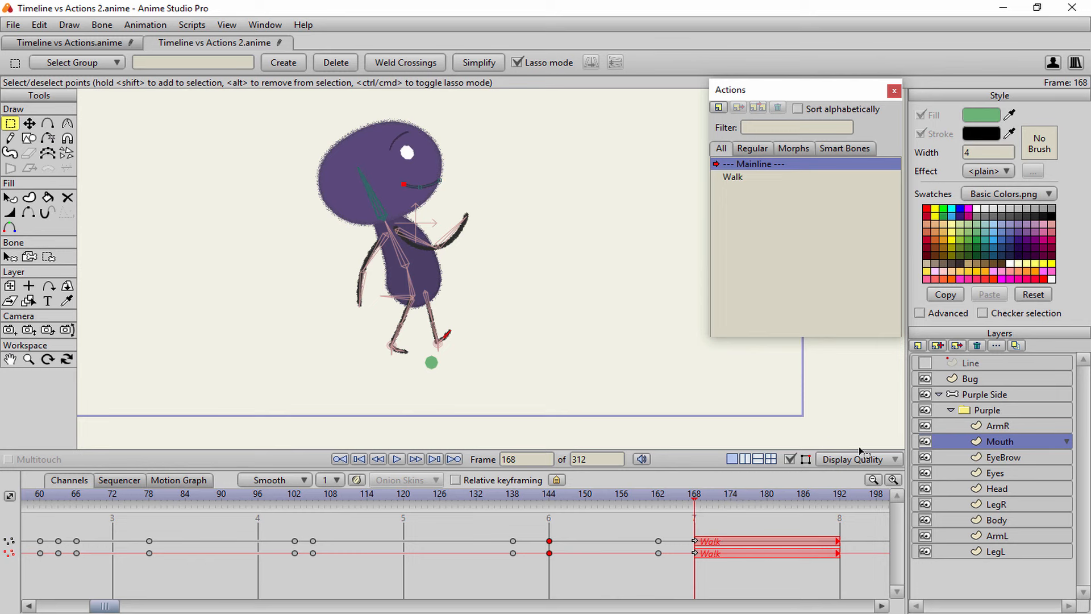
left_click(980, 379)
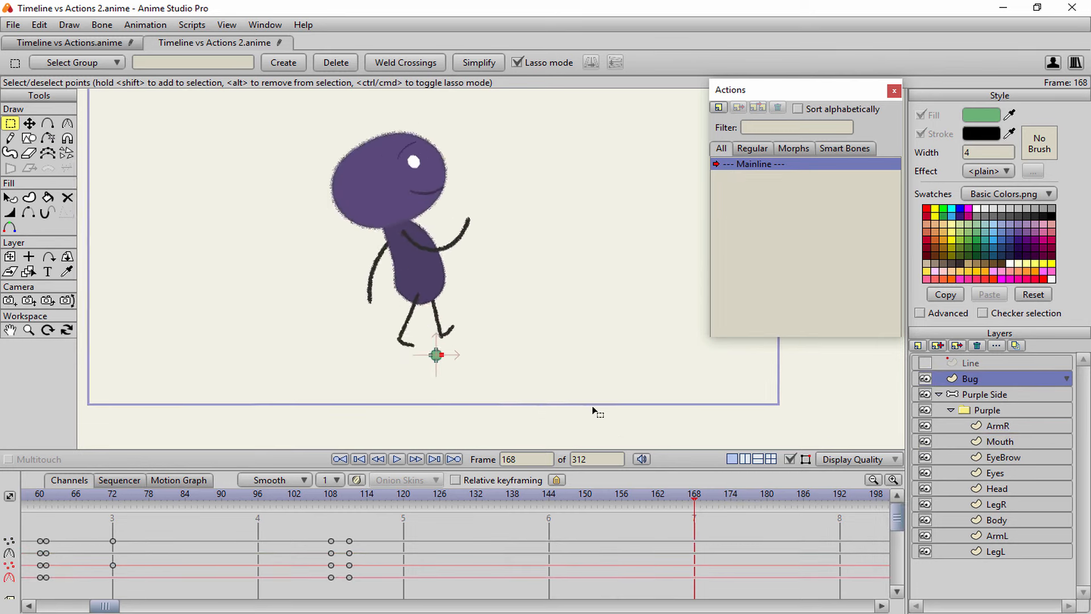
scroll(618, 359, "up", 1)
key("m")
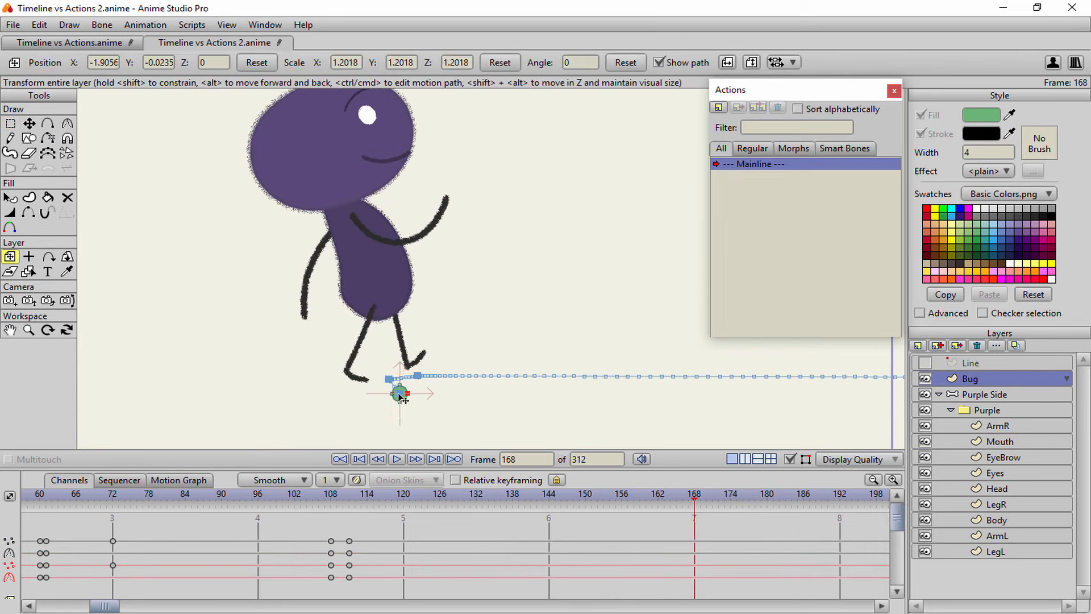
left_click_drag(638, 470, 639, 438)
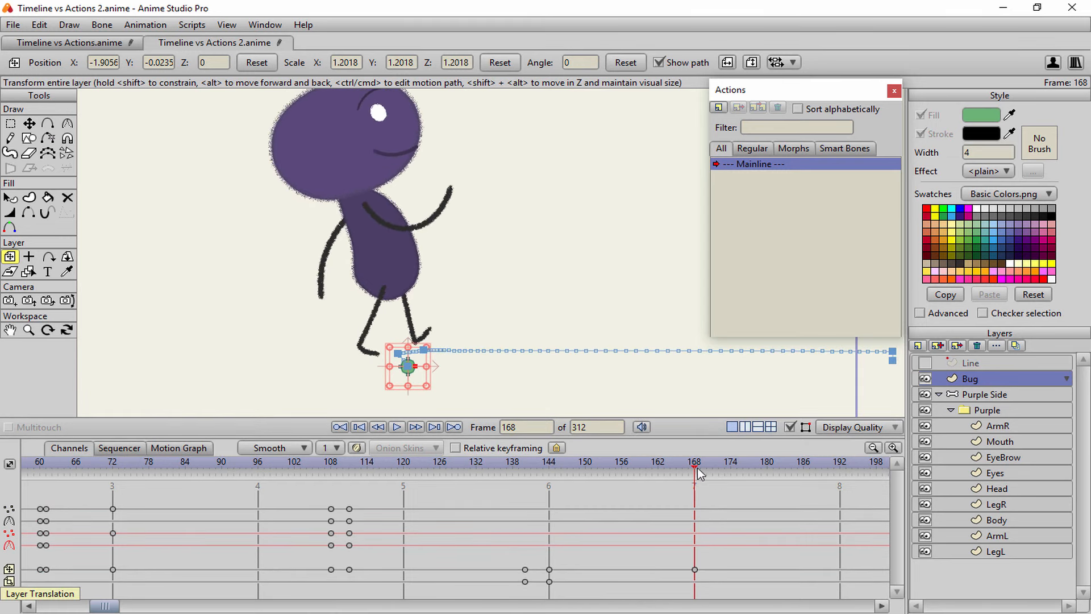
left_click_drag(699, 460, 730, 465)
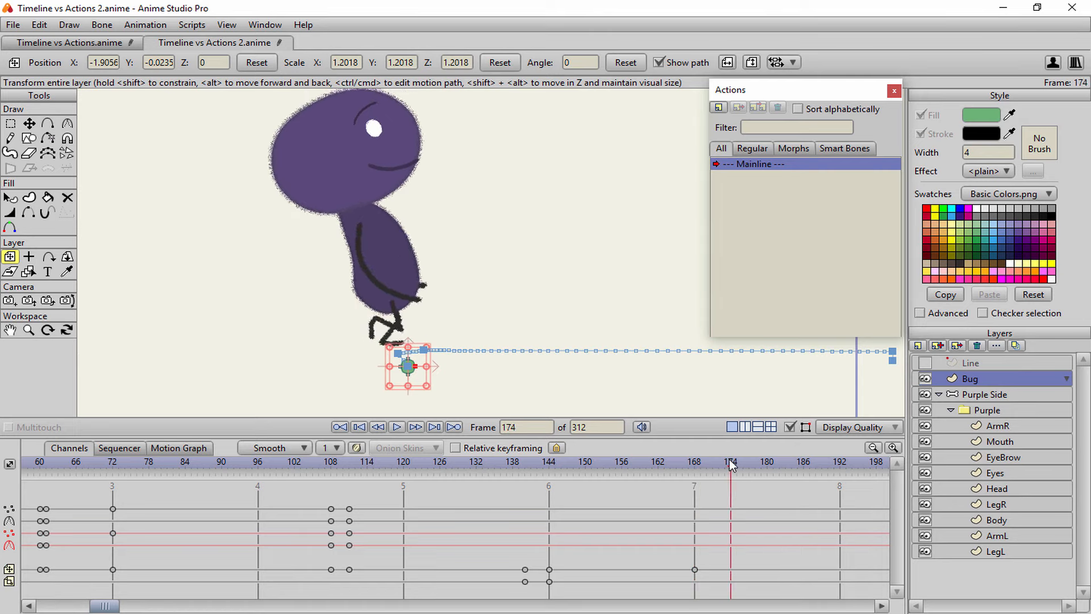
left_click_drag(408, 368, 408, 323)
- Copy the Bug layer's frame 168 translation keyframe to frame 180
left_click_drag(731, 461, 768, 465)
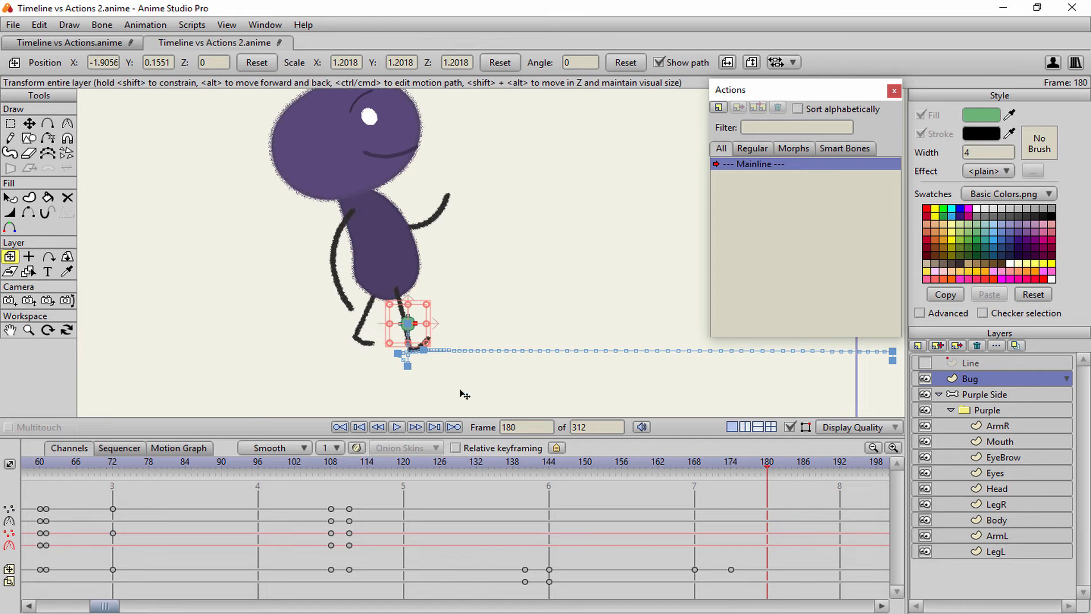
left_click(695, 570)
key("ctrl+c")
key("ctrl+v")
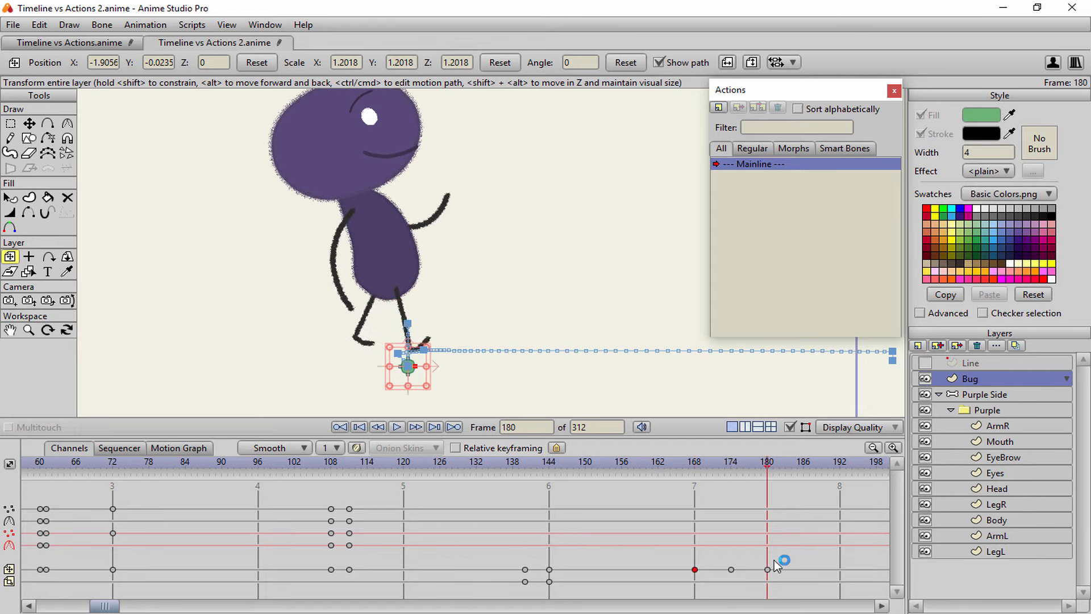
key("ctrl+b")
left_click(875, 54)
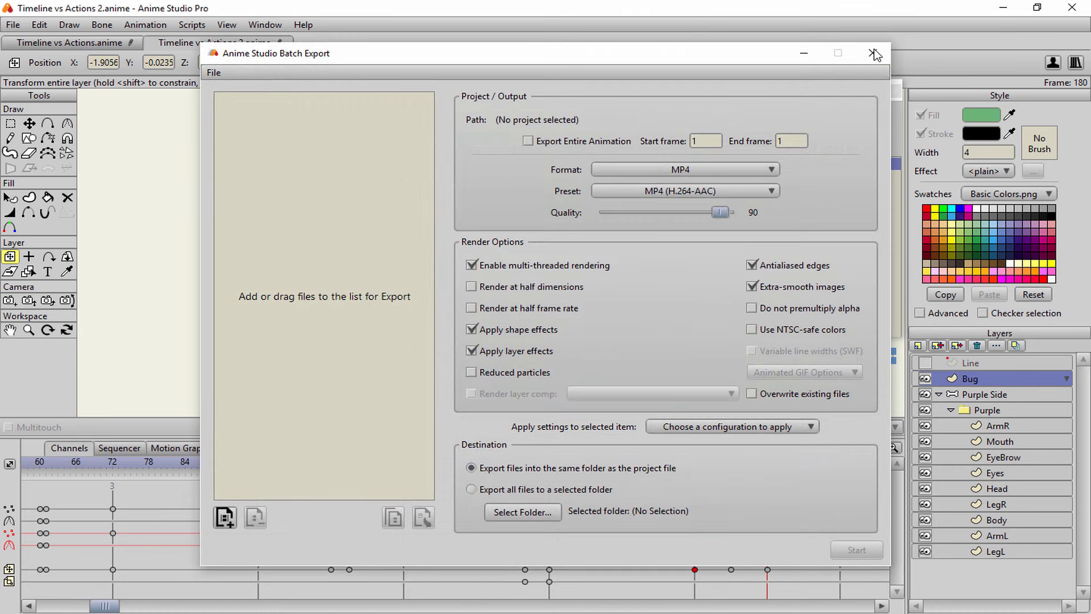
- Give the Bug's frame 180 translation keyframe a relative Cycle interpolation that loops back to frame 169
right_click(768, 568)
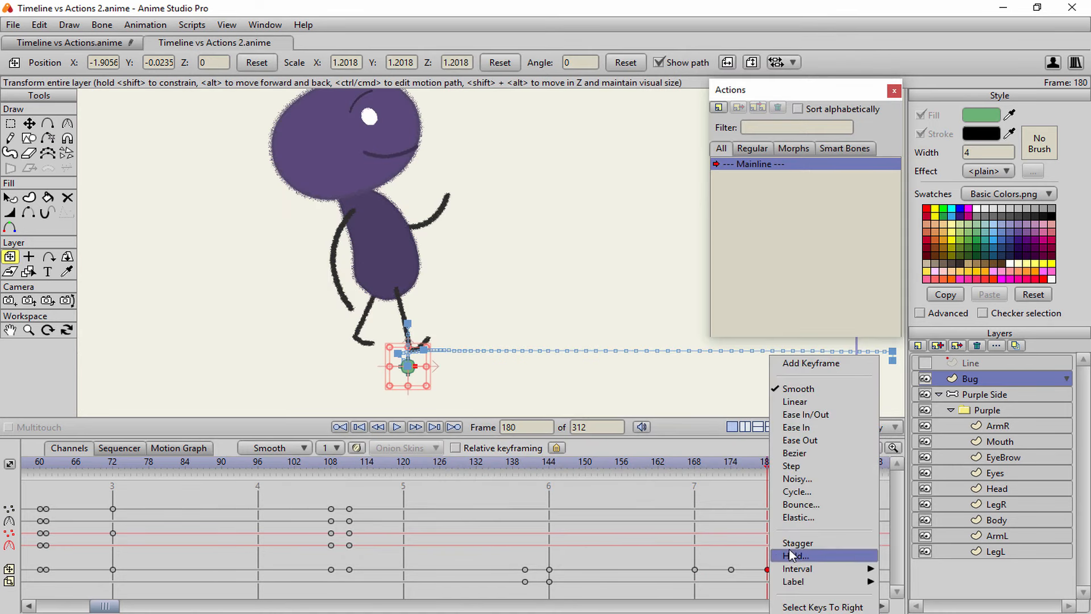
left_click(822, 491)
left_click(999, 269)
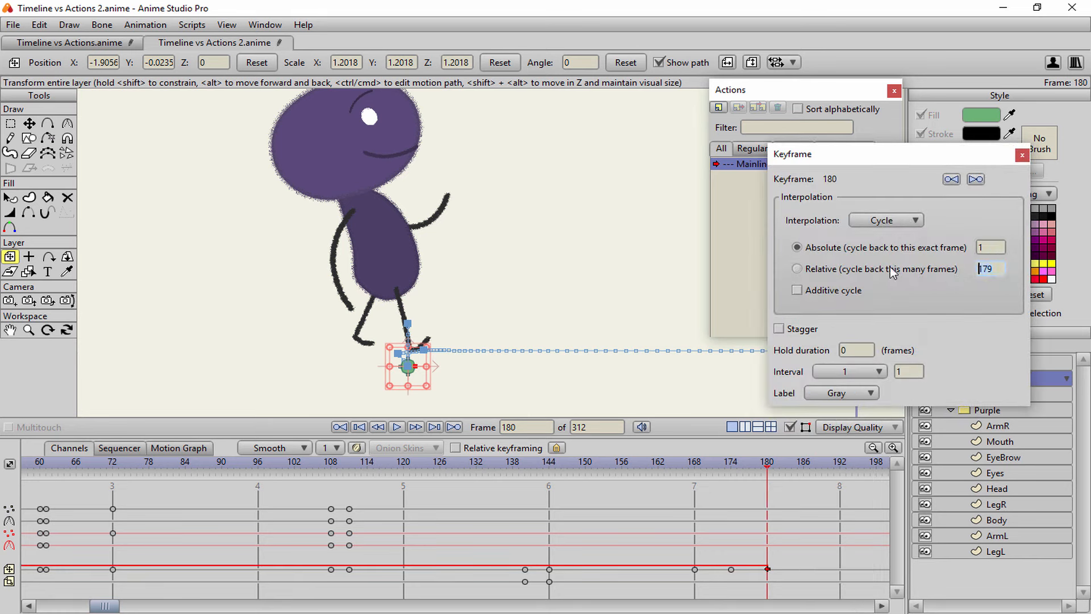
key("Return")
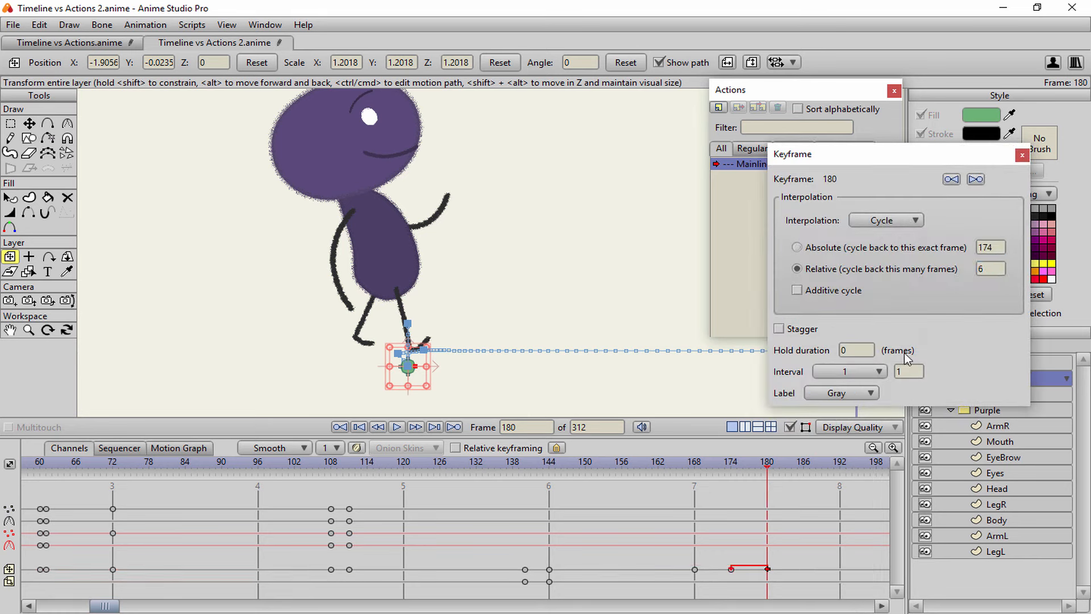
type("12")
key("Return")
left_click(1022, 155)
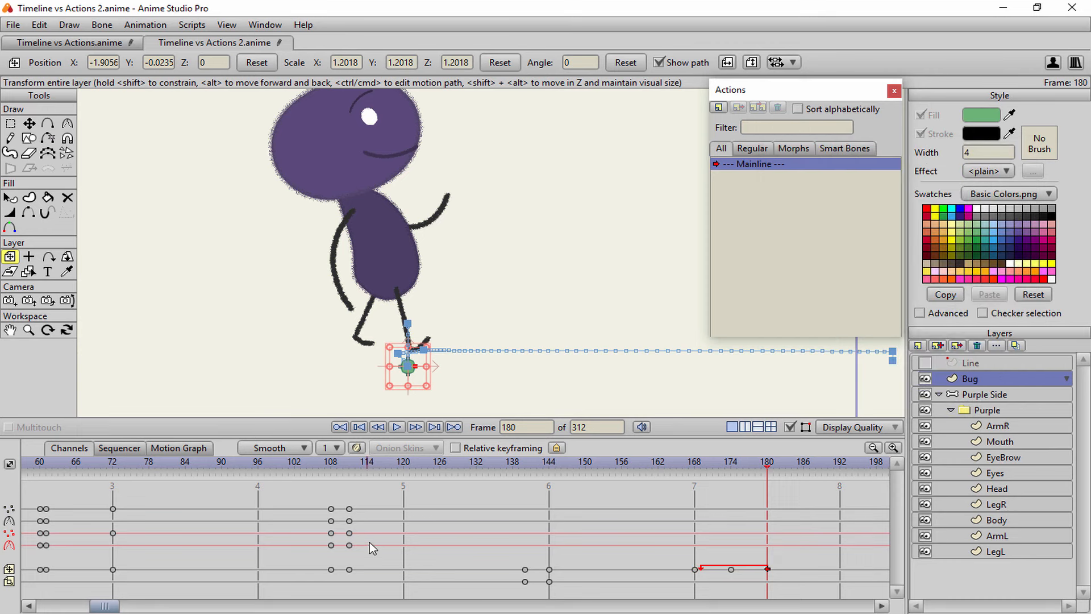
- Play back the whole animation with the Actions window closed, the timeline area reduced and the layer's on-canvas handles hidden
left_click(396, 427)
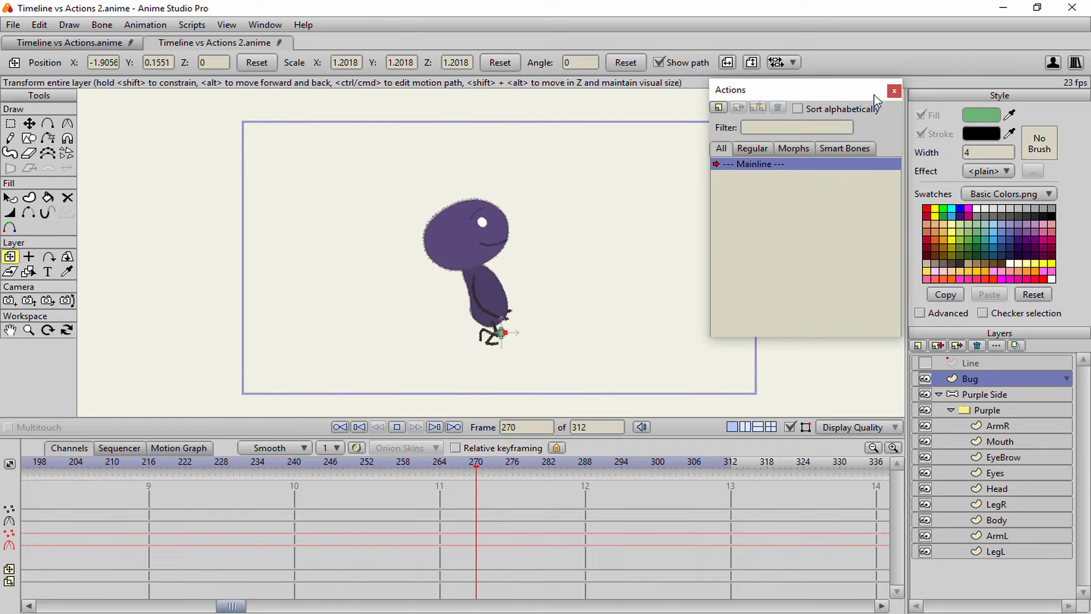
left_click(893, 90)
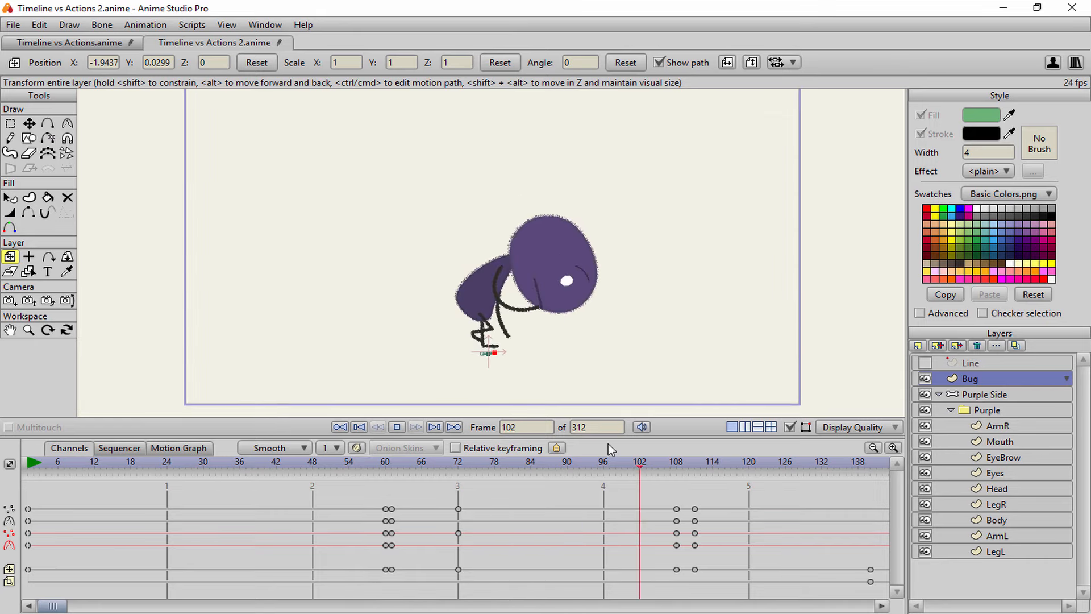
left_click_drag(609, 439, 610, 520)
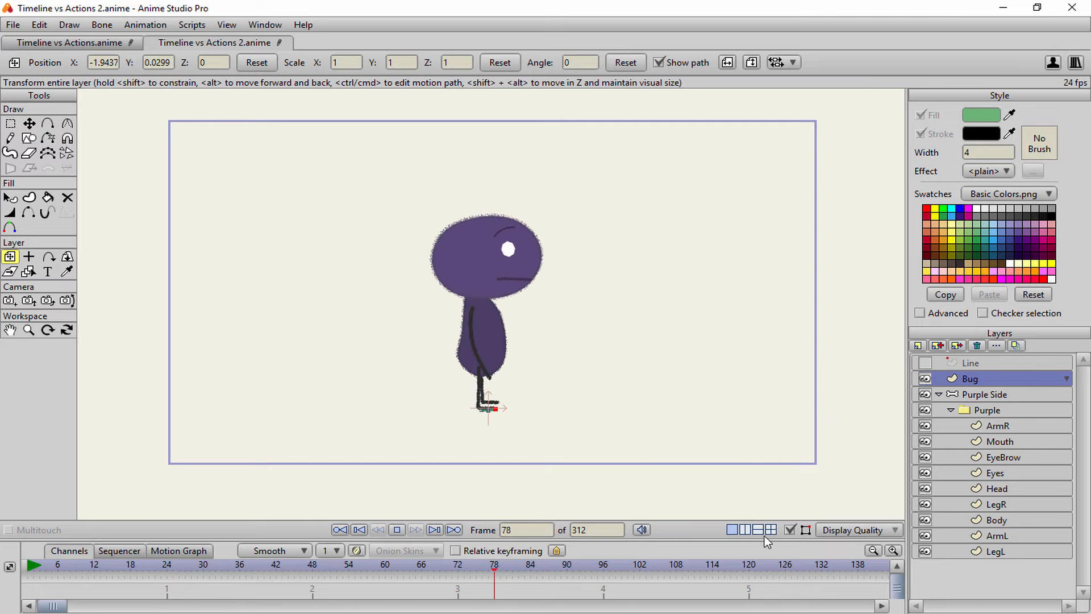
left_click(791, 530)
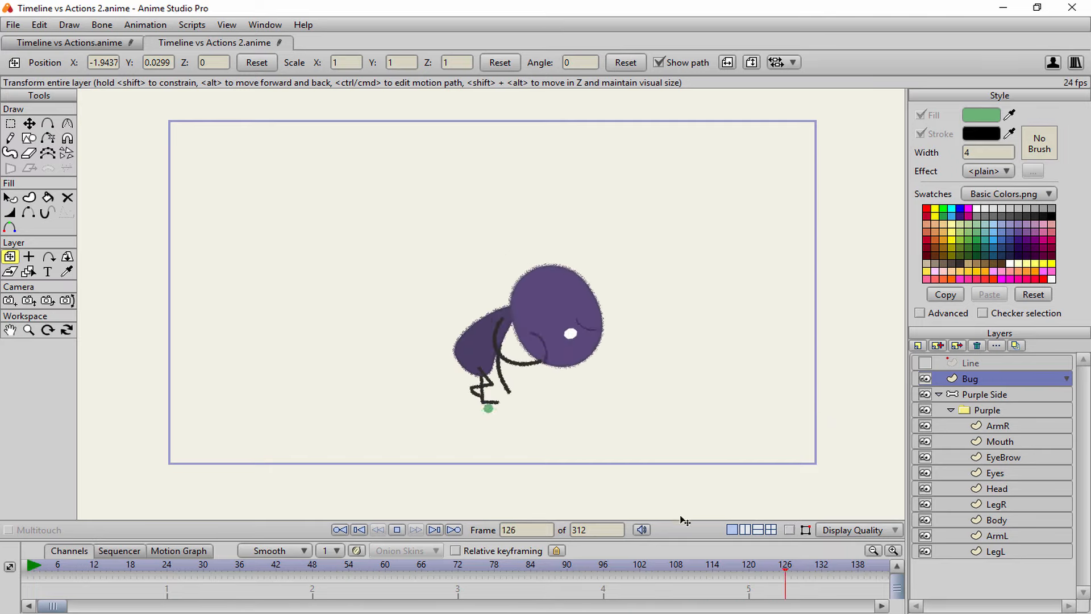